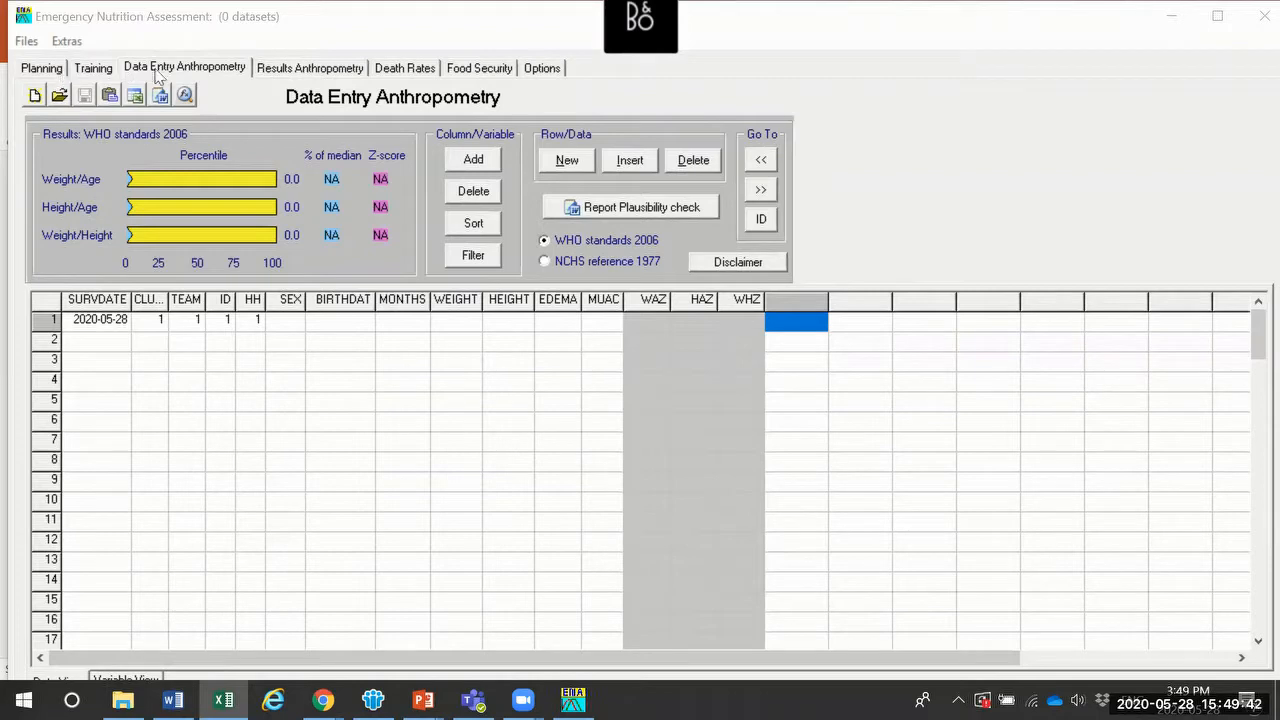
# Step: Look through the survey planning, training, anthropometry data entry, results, death rates, food security and options pages
pyautogui.click(38, 70)
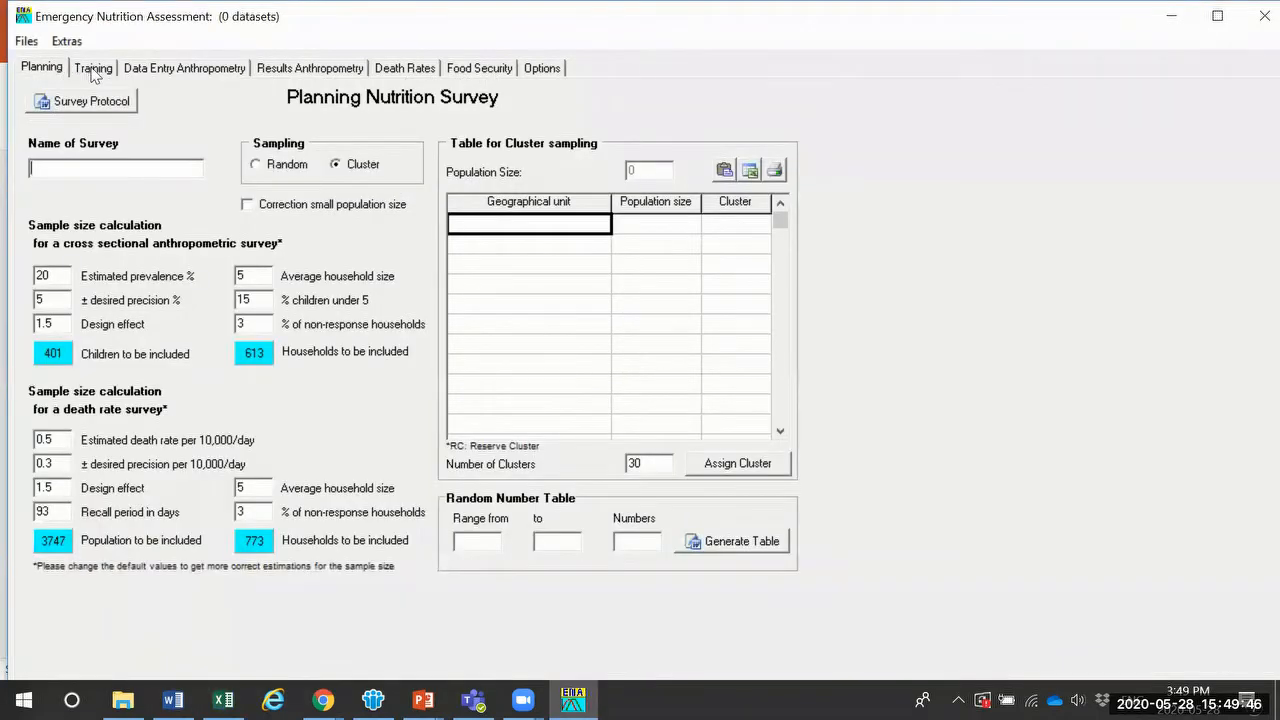
pyautogui.click(93, 70)
pyautogui.click(172, 70)
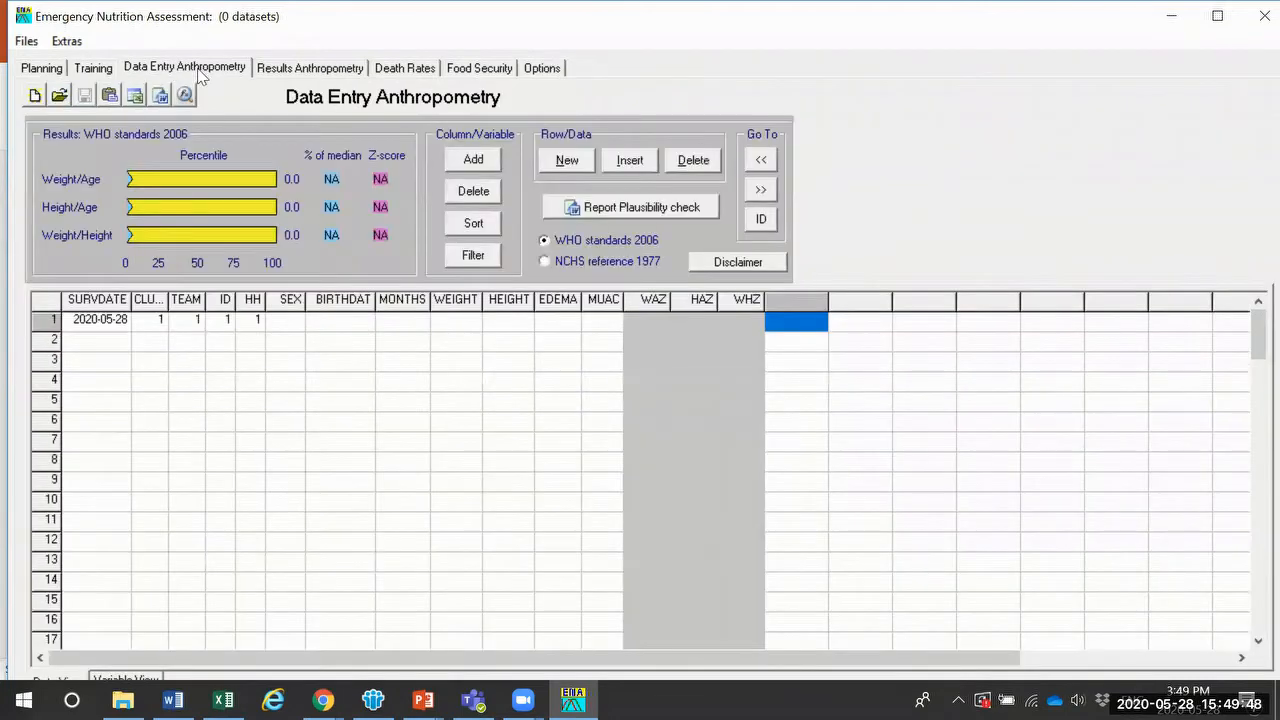
pyautogui.click(290, 72)
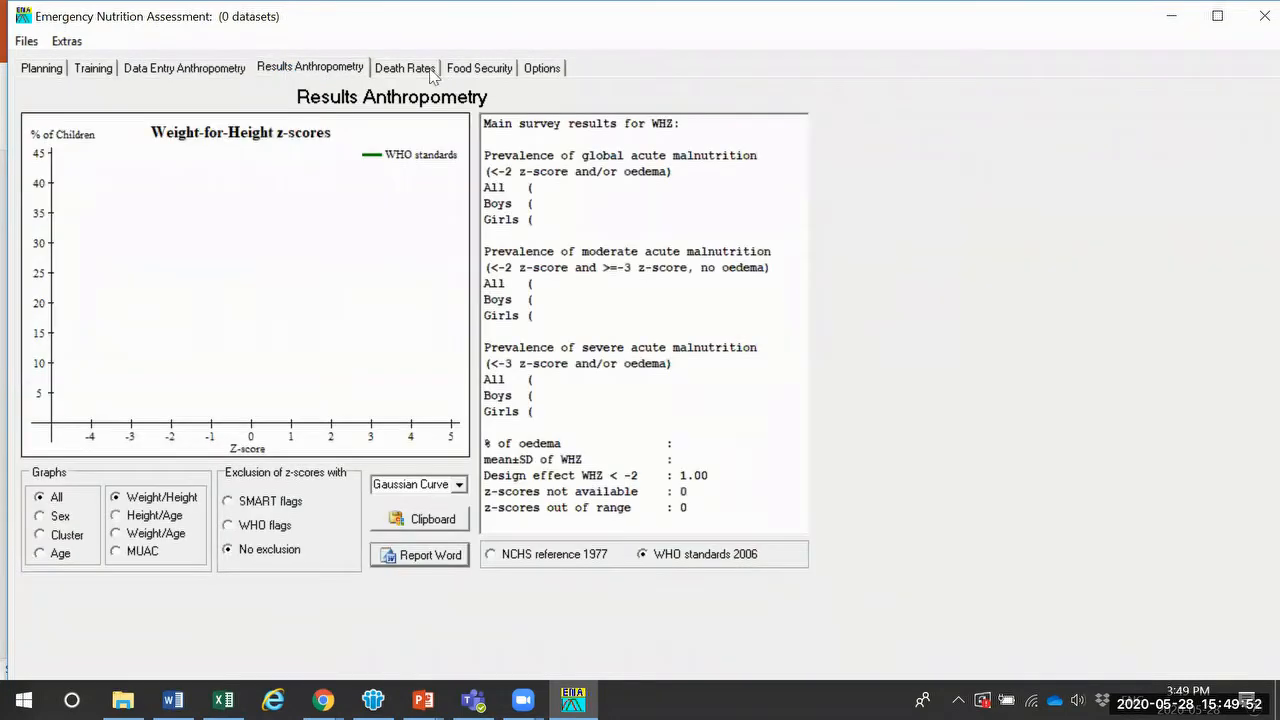
pyautogui.click(433, 72)
pyautogui.click(481, 70)
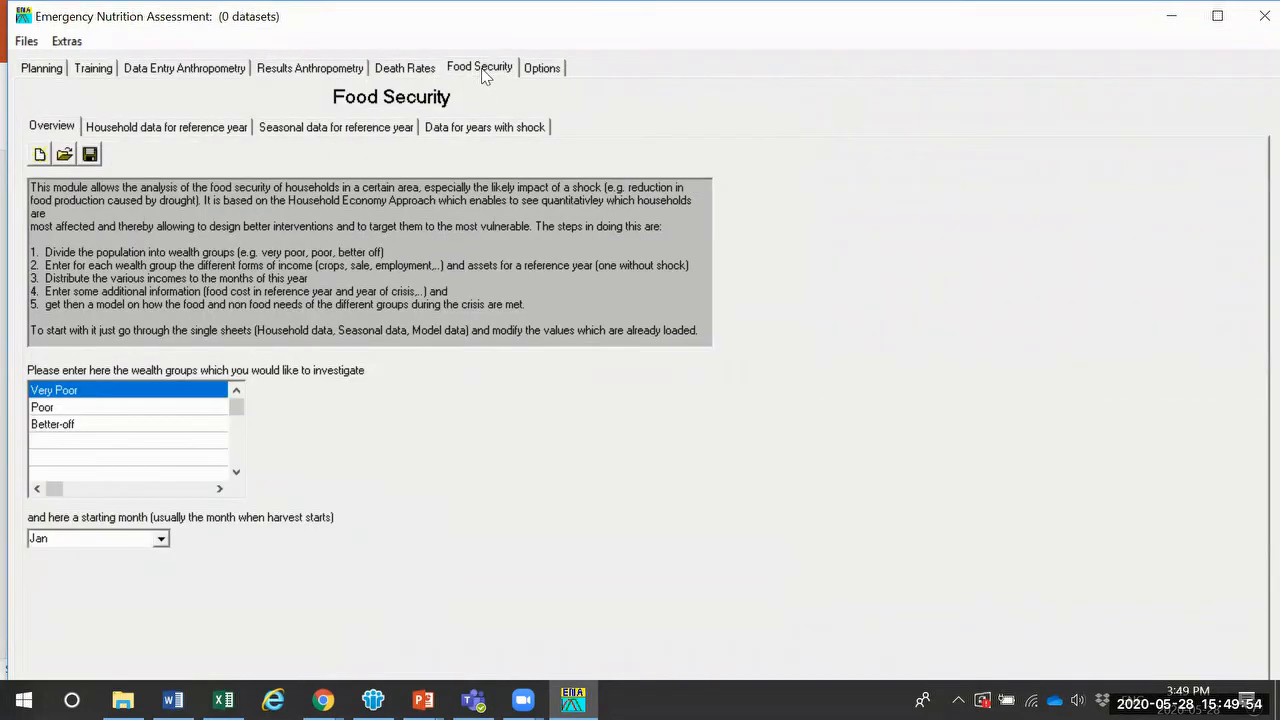
pyautogui.click(543, 72)
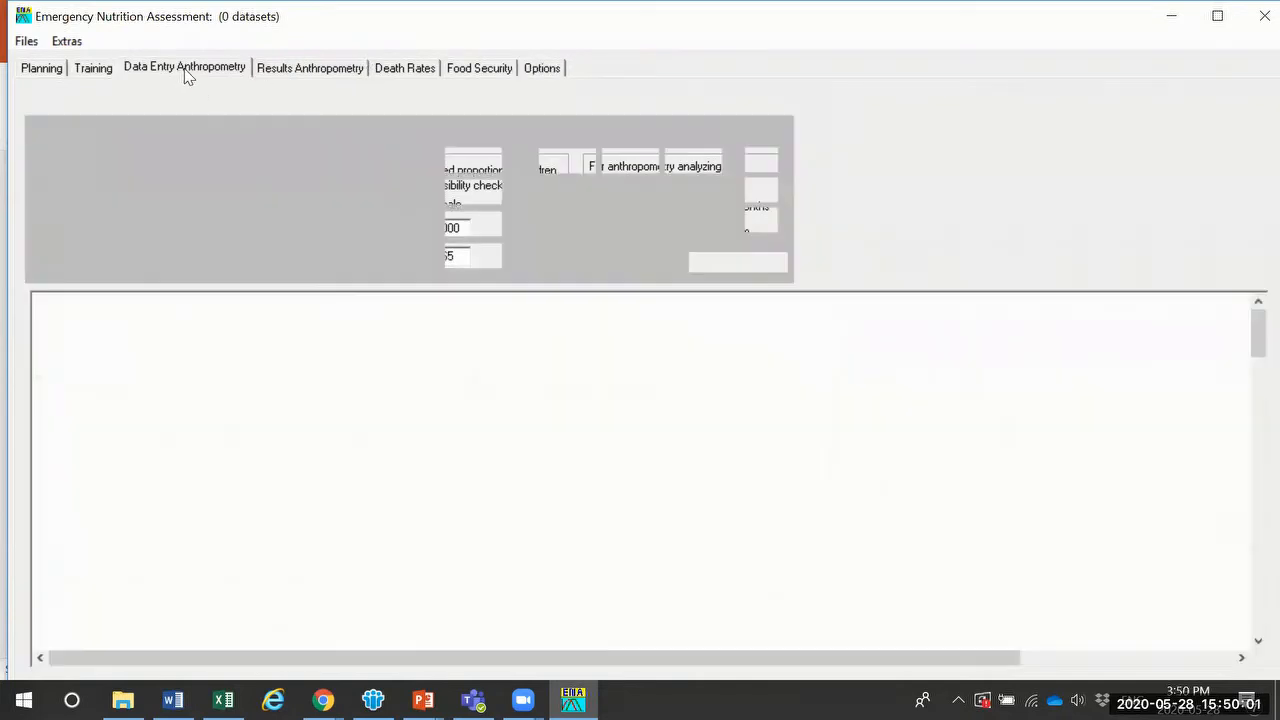
pyautogui.click(185, 70)
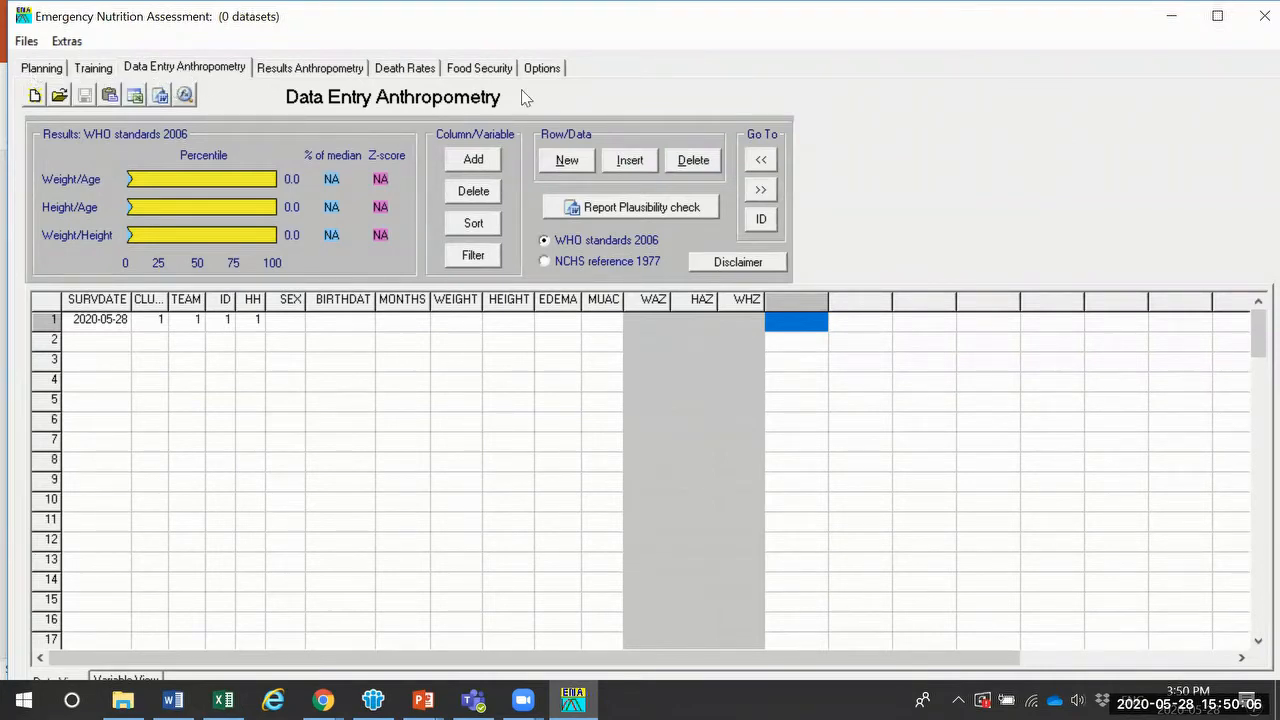
# Step: Examine the survey planning page's sampling choices and cluster sampling table, and the training page's enumerator evaluation sheet
pyautogui.click(42, 68)
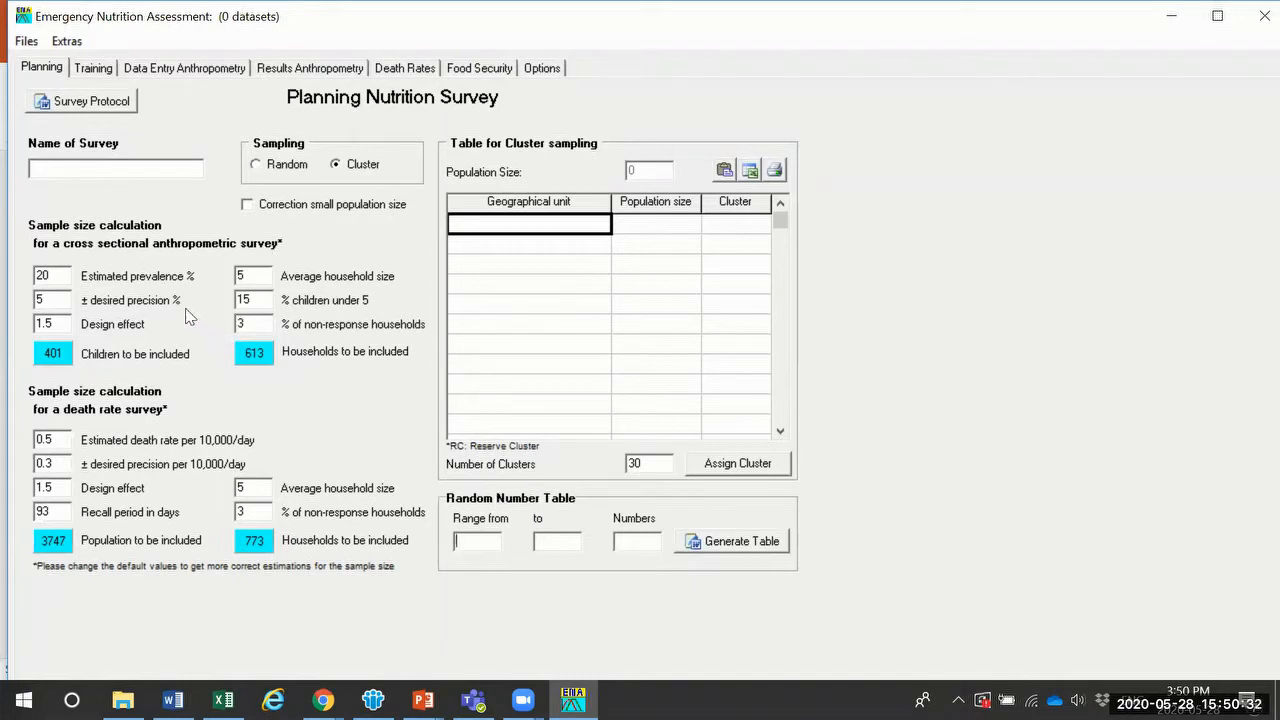
pyautogui.click(278, 168)
pyautogui.click(373, 171)
pyautogui.click(632, 228)
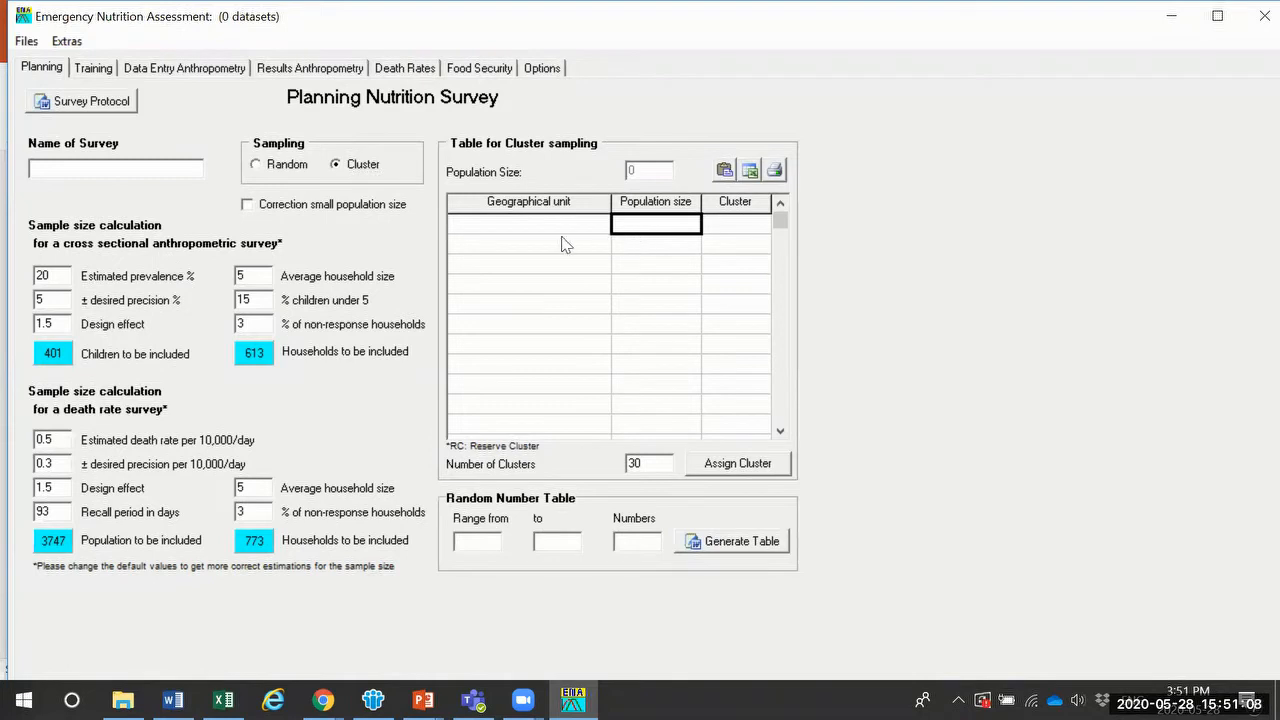
pyautogui.click(736, 230)
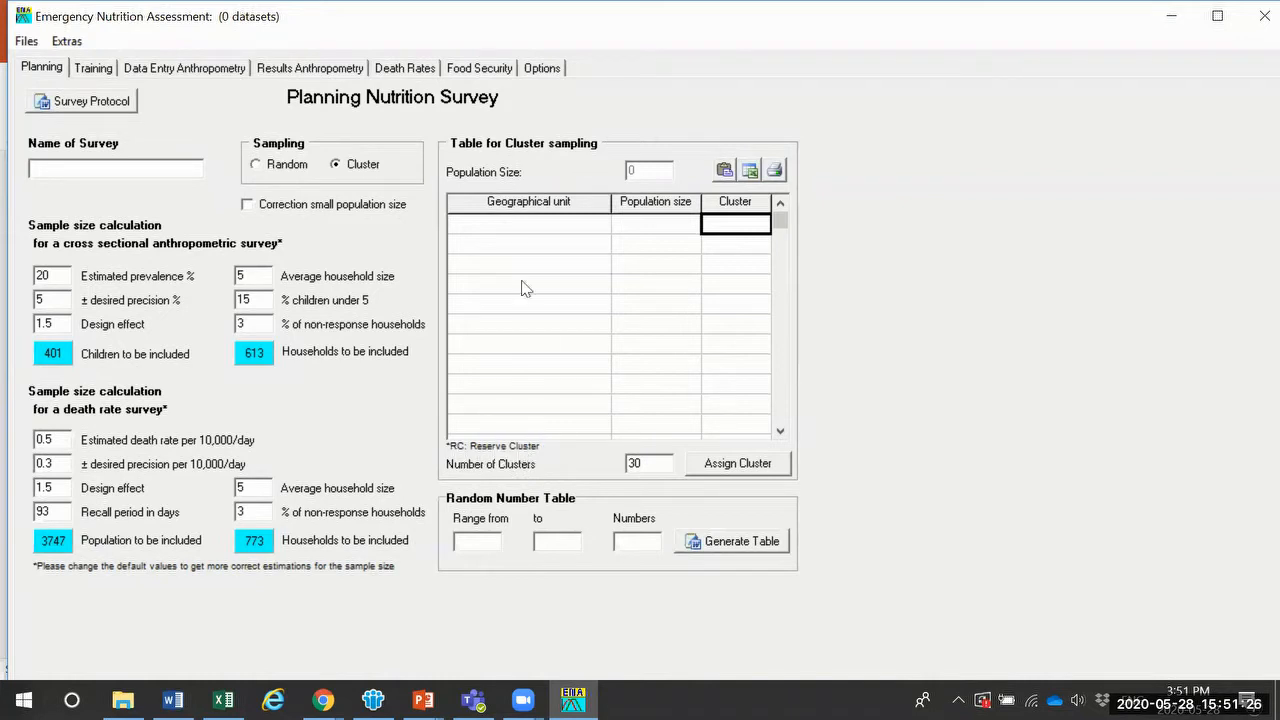
pyautogui.click(168, 77)
pyautogui.click(86, 75)
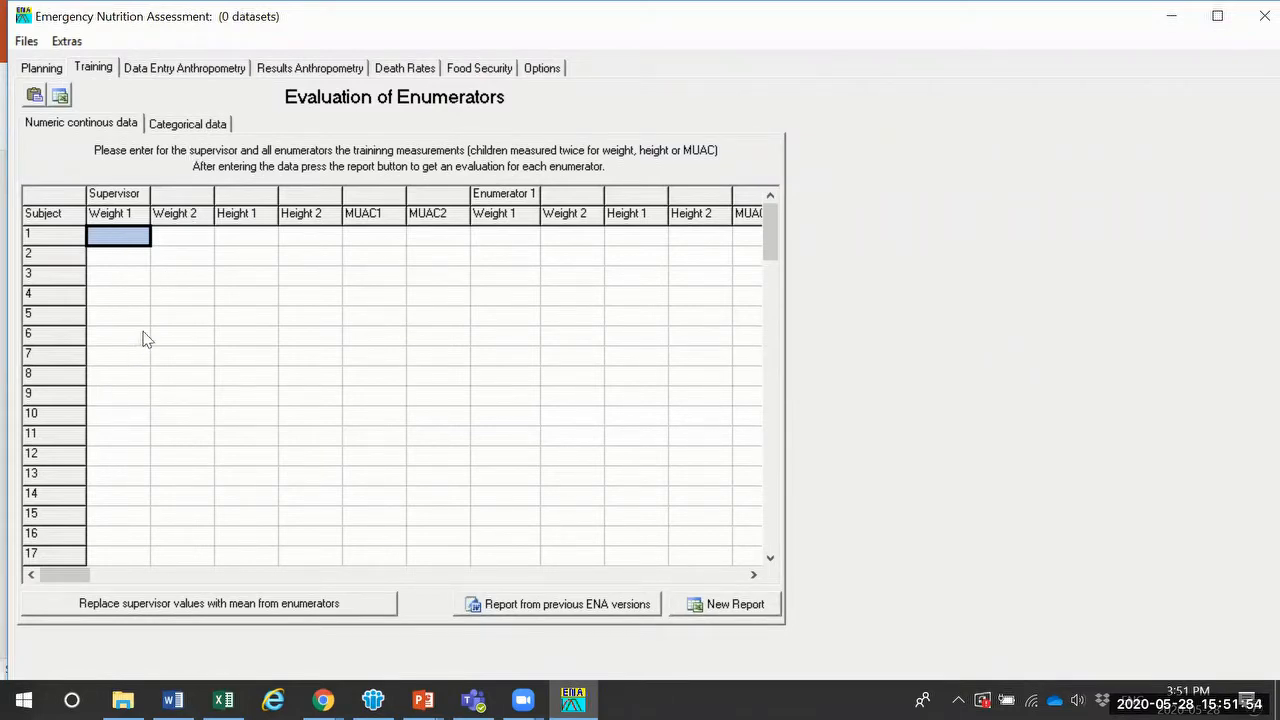
# Step: Widen the CLUSTER, SURVDATE, ID and BIRTHDAT columns in the anthropometry data entry grid
pyautogui.click(169, 70)
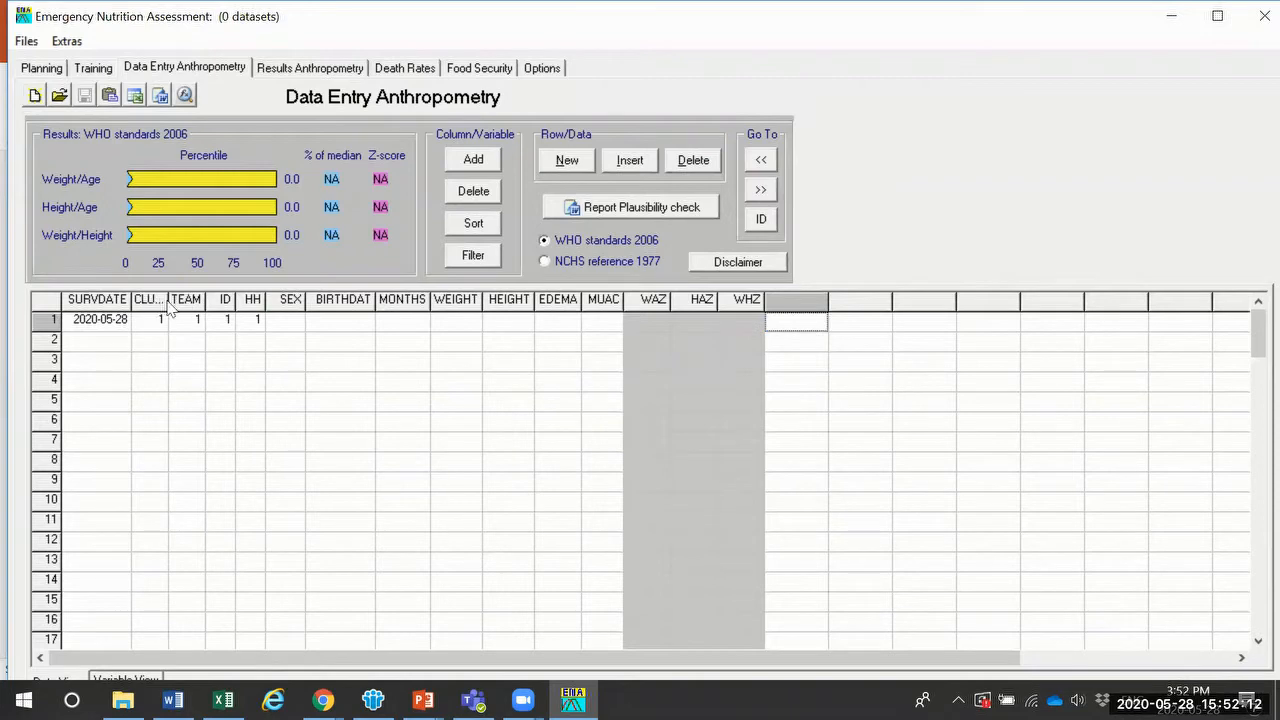
pyautogui.moveTo(169, 299); pyautogui.dragTo(209, 299)
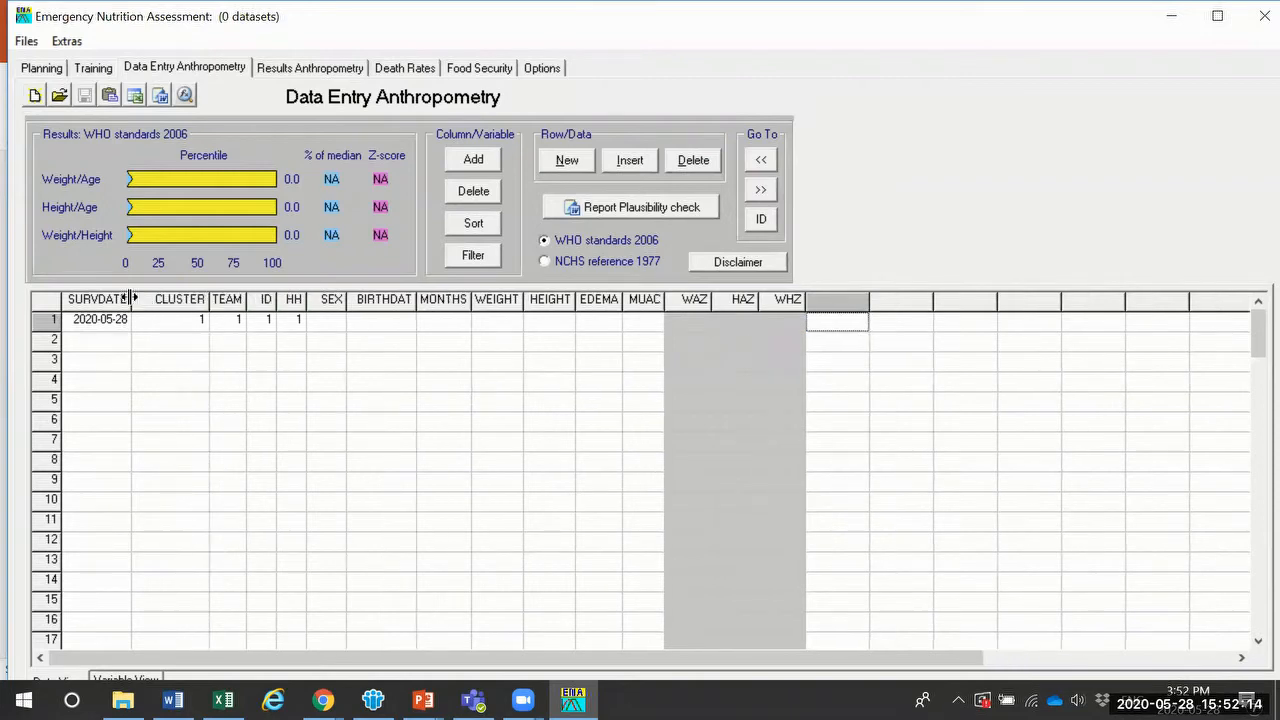
pyautogui.moveTo(132, 299); pyautogui.dragTo(145, 297)
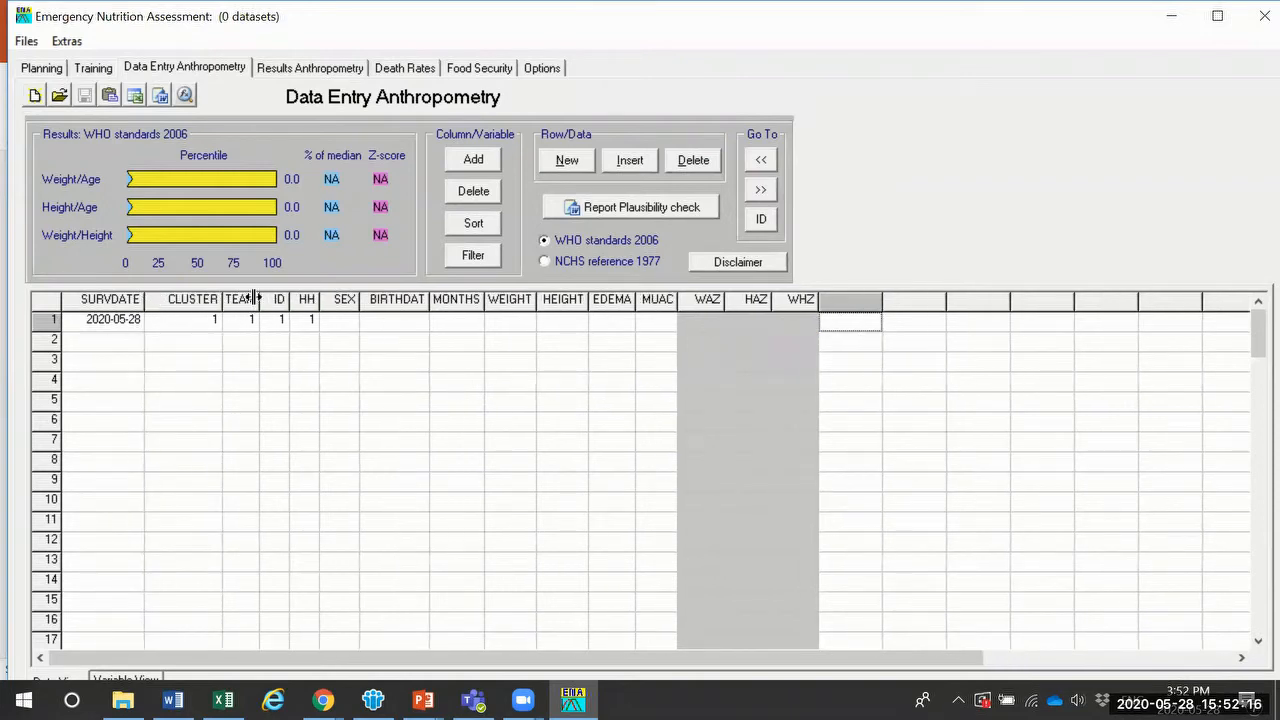
pyautogui.moveTo(289, 300); pyautogui.dragTo(342, 300)
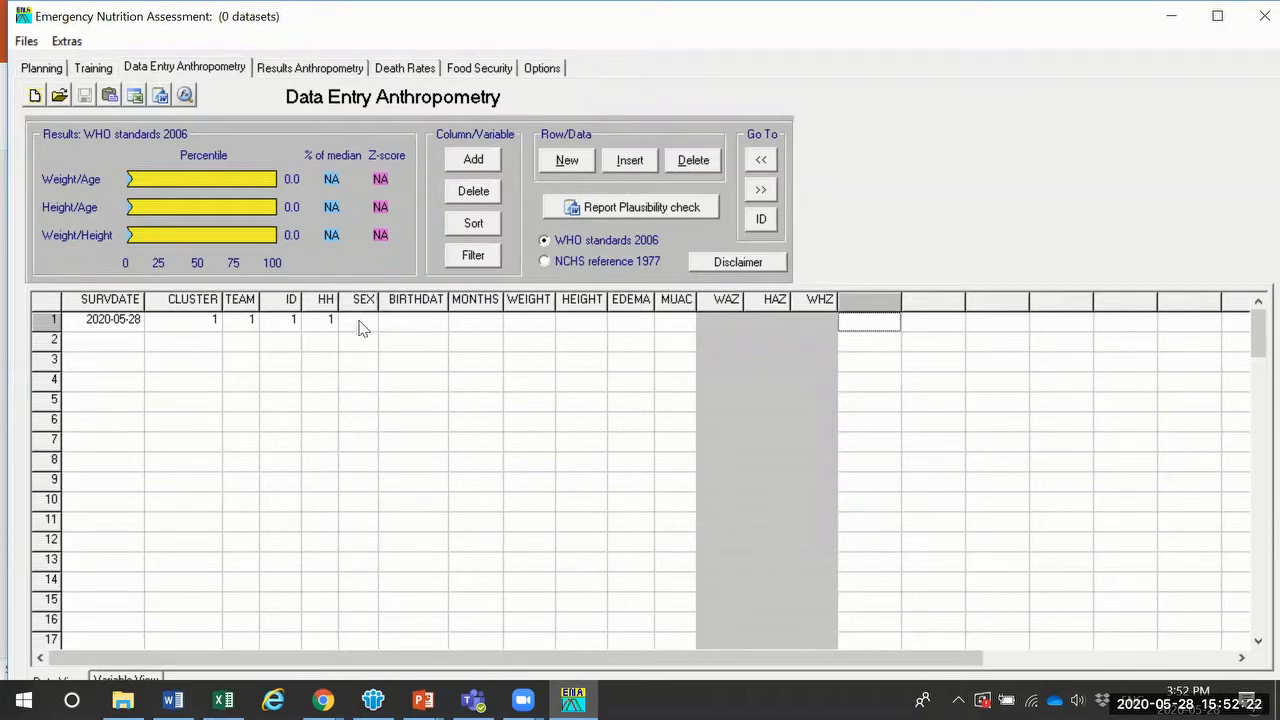
pyautogui.moveTo(448, 298); pyautogui.dragTo(458, 298)
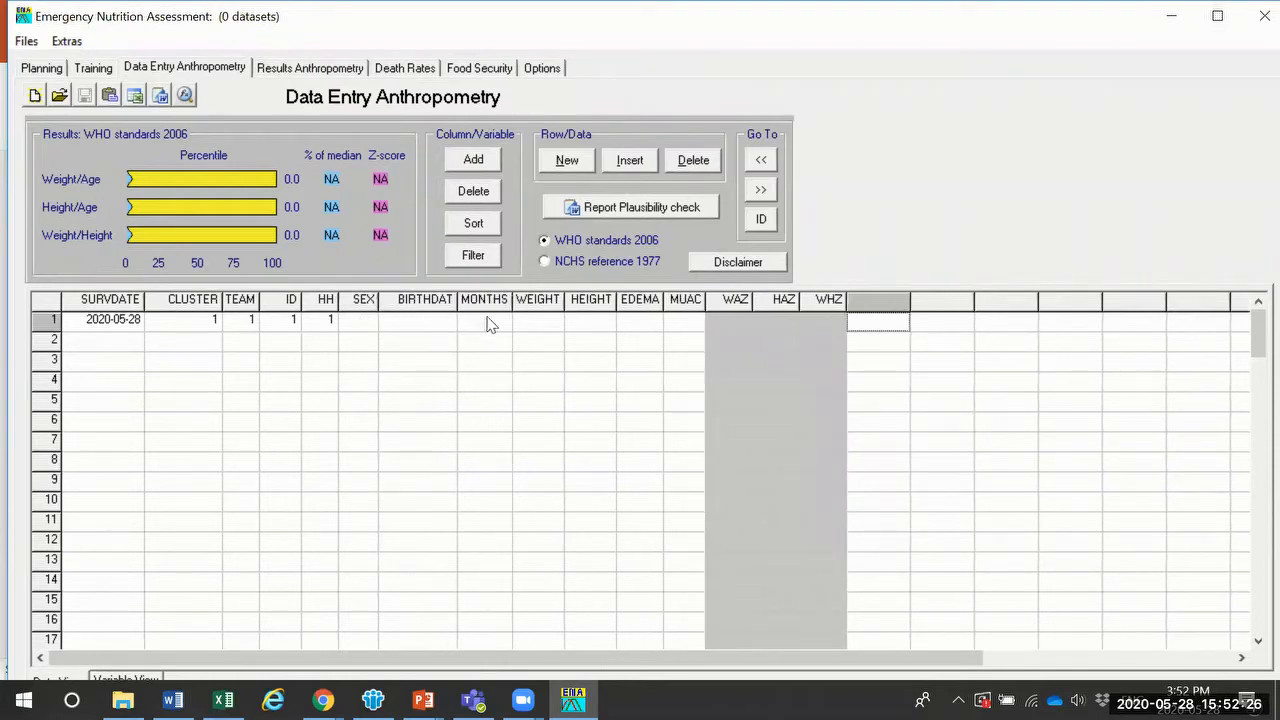
pyautogui.click(493, 327)
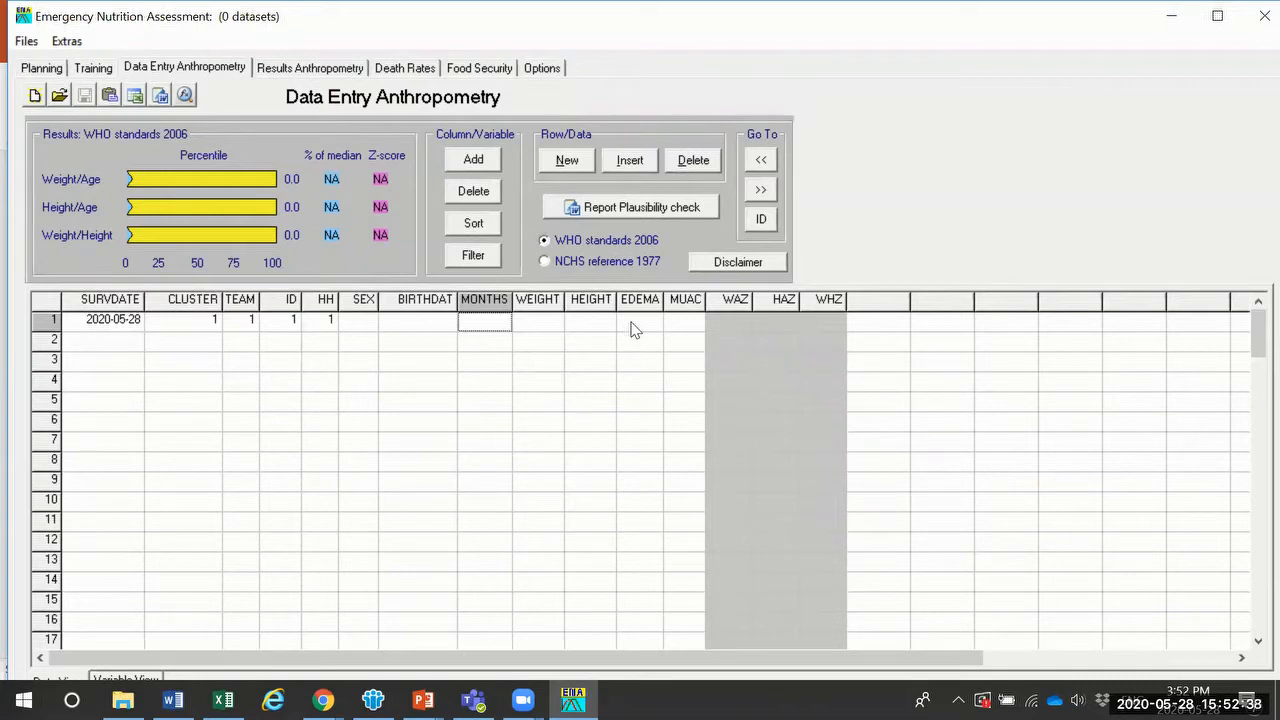
pyautogui.click(686, 322)
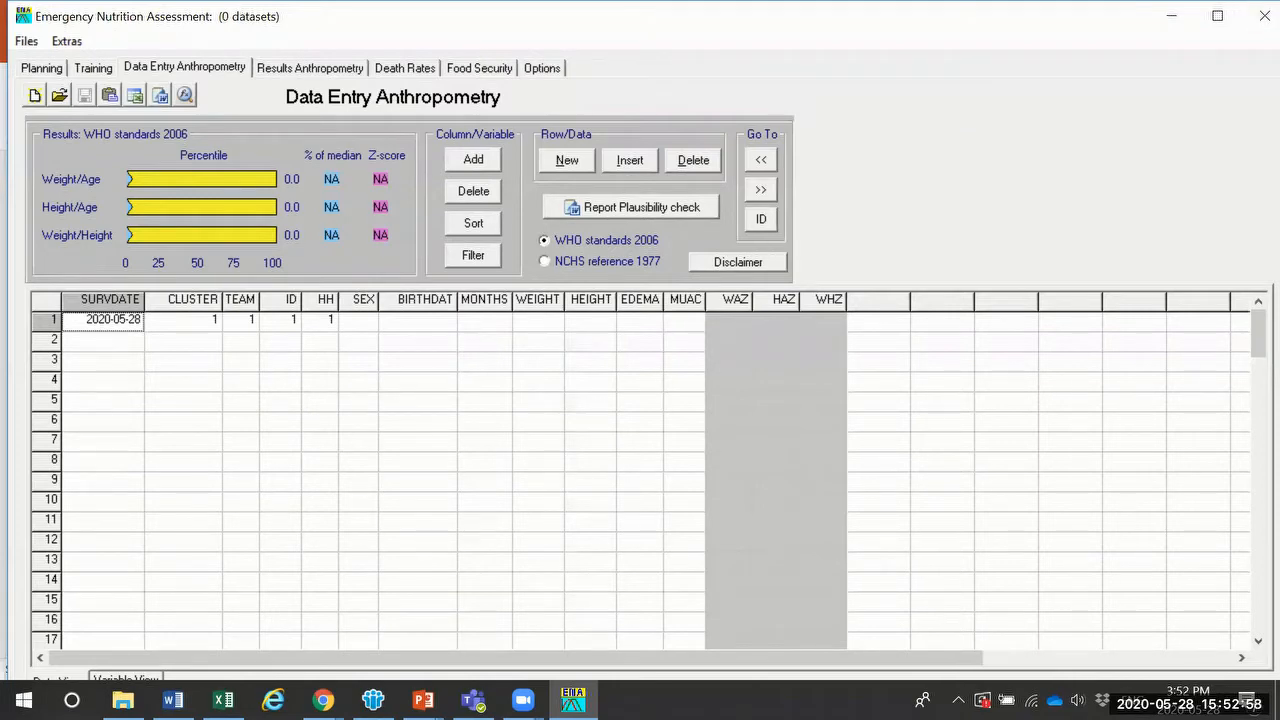
# Step: Switch to the Excel workbook Sample CGS data.xlsx and inspect the first SubmissionDate values in column A
pyautogui.hotkey('alt', 'Tab')
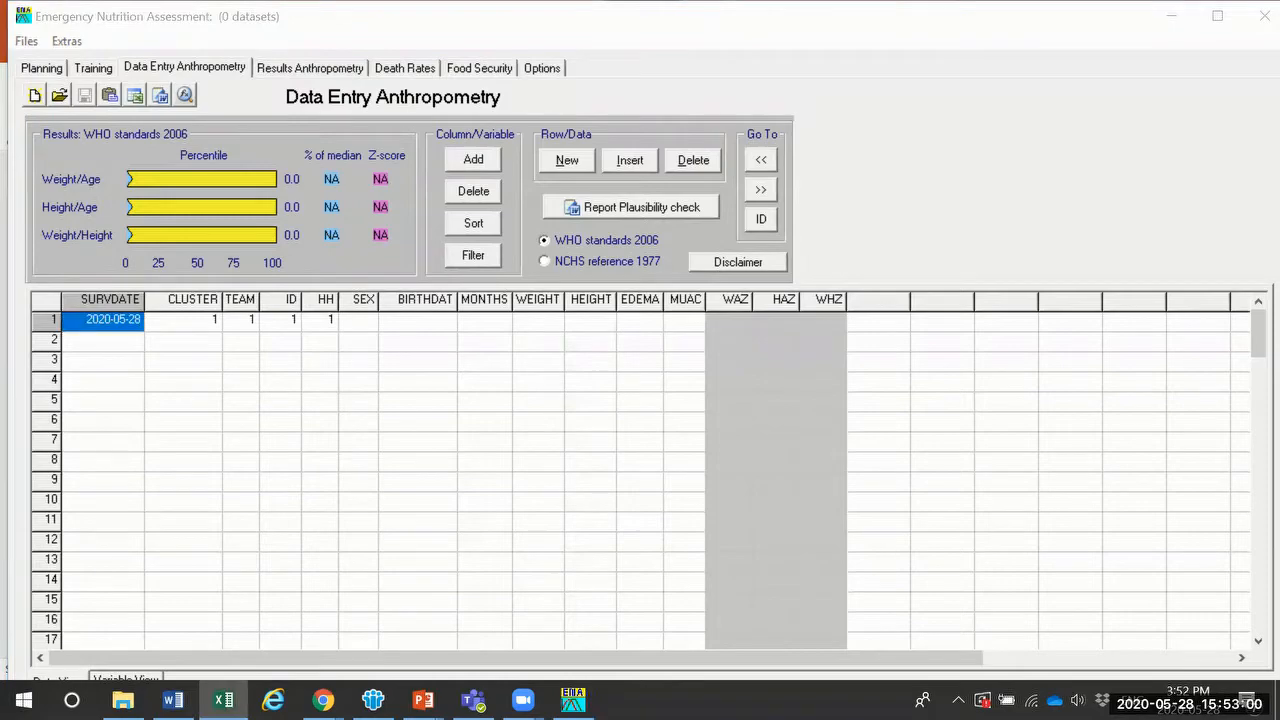
pyautogui.click(551, 115)
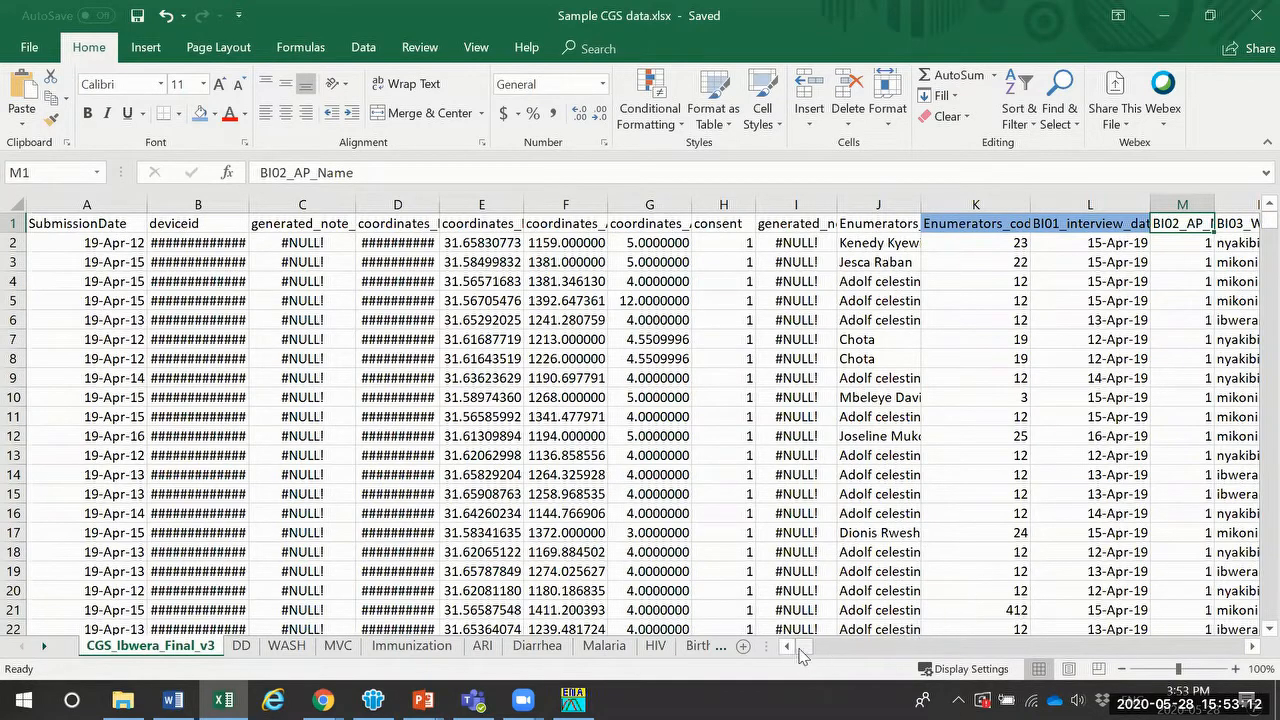
pyautogui.moveTo(808, 650)
pyautogui.mouseDown()
pyautogui.moveTo(830, 648)
pyautogui.moveTo(794, 648)
pyautogui.mouseUp()
pyautogui.click(92, 240)
pyautogui.moveTo(117, 241); pyautogui.dragTo(108, 320)
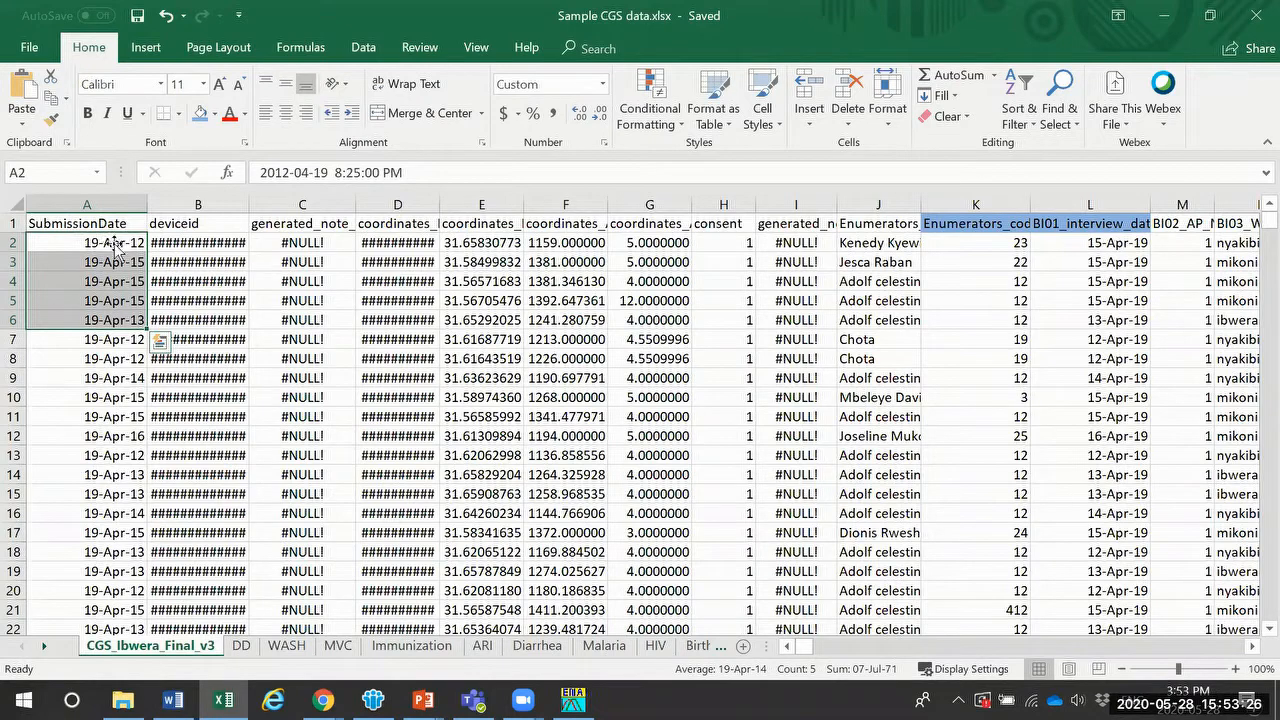
pyautogui.moveTo(340, 17); pyautogui.dragTo(655, 165)
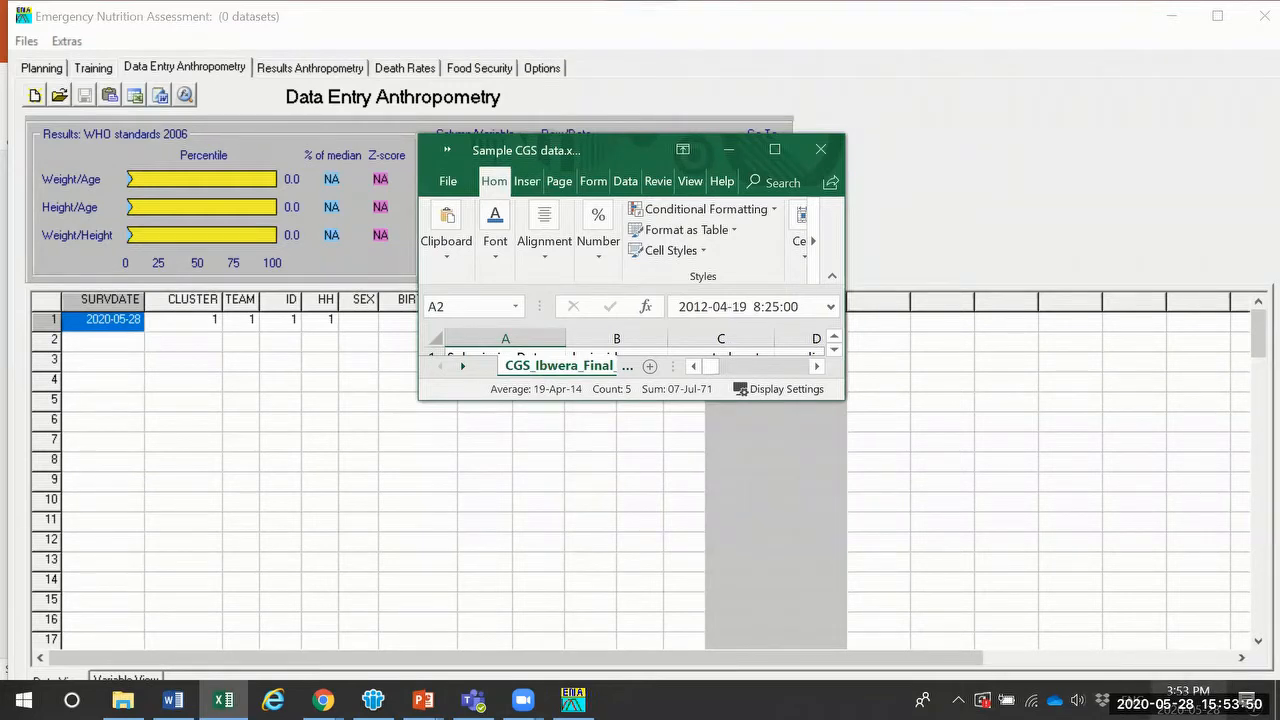
pyautogui.click(1188, 697)
pyautogui.click(1188, 697)
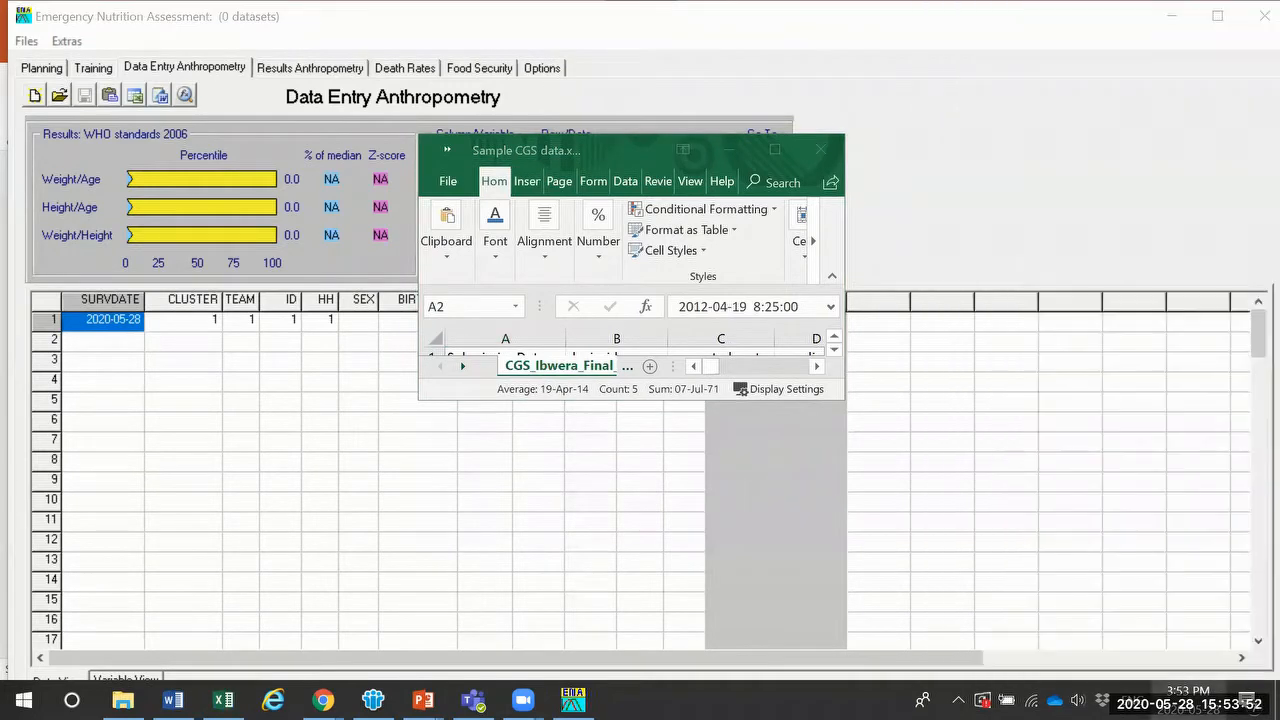
pyautogui.doubleClick(636, 152)
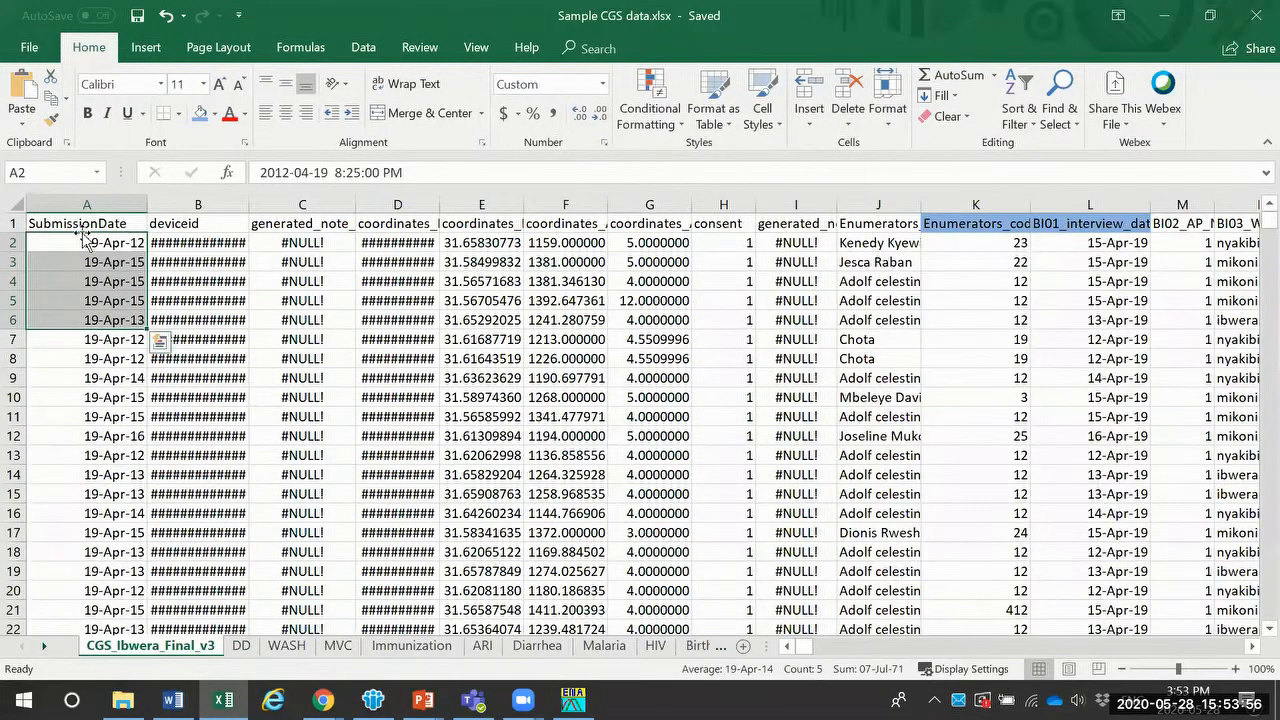
# Step: Locate the BI01_interview_date column in the CGS_Ibwera_Final_v3 sheet
pyautogui.click(117, 242)
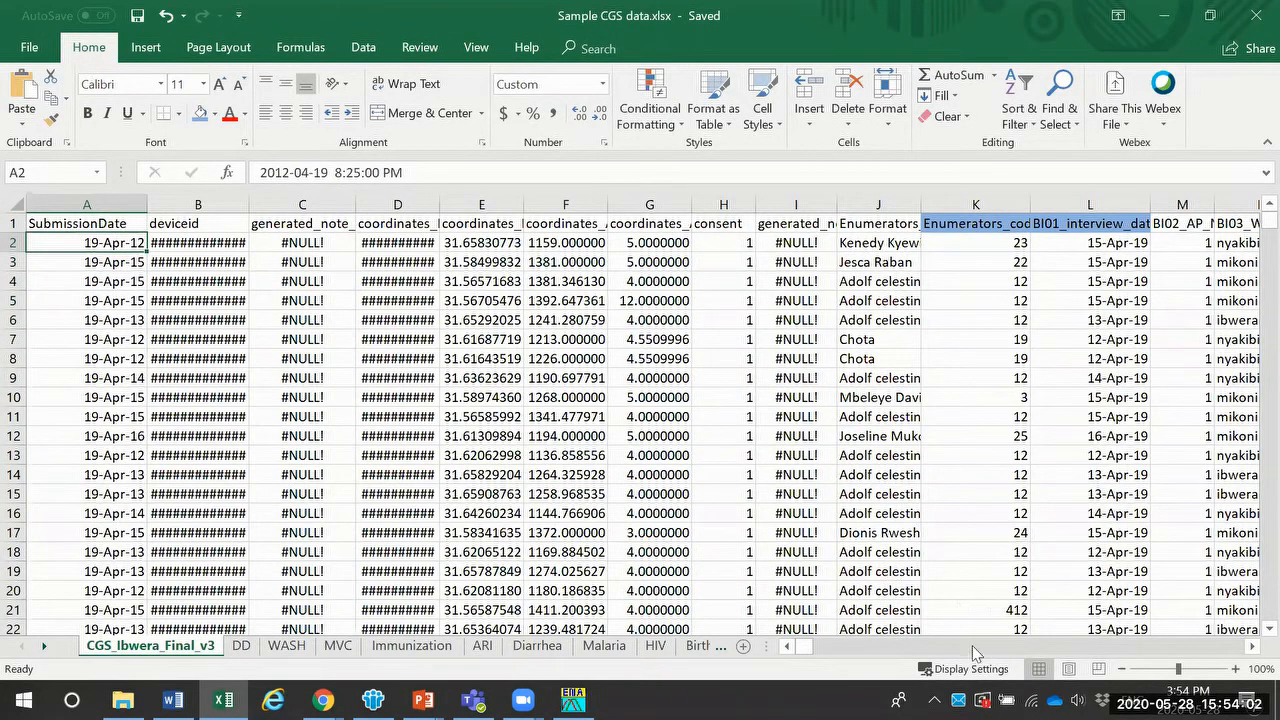
pyautogui.click(1251, 648)
pyautogui.click(1251, 648)
pyautogui.click(1251, 648)
pyautogui.click(1251, 648)
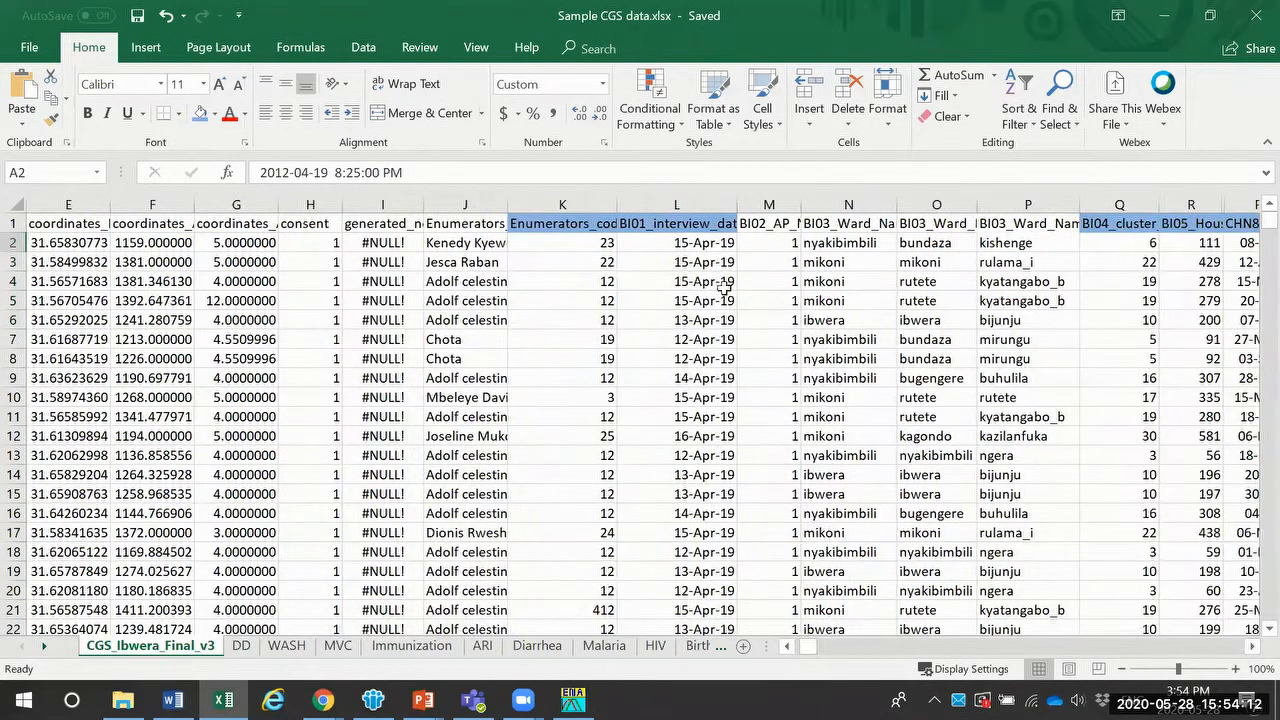
pyautogui.click(700, 243)
pyautogui.click(696, 221)
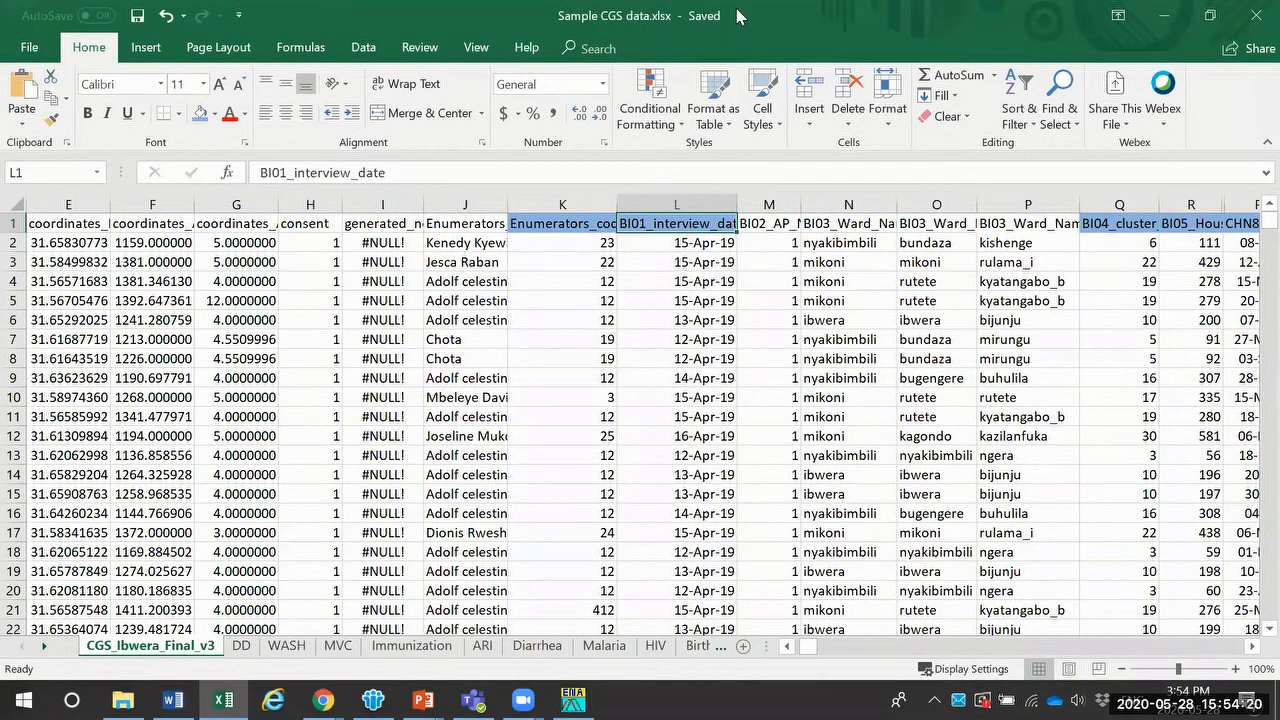
# Step: Format the BI01_interview_date values in L2:L601 with the non-asterisked 2012-03-14 date type
pyautogui.click(709, 243)
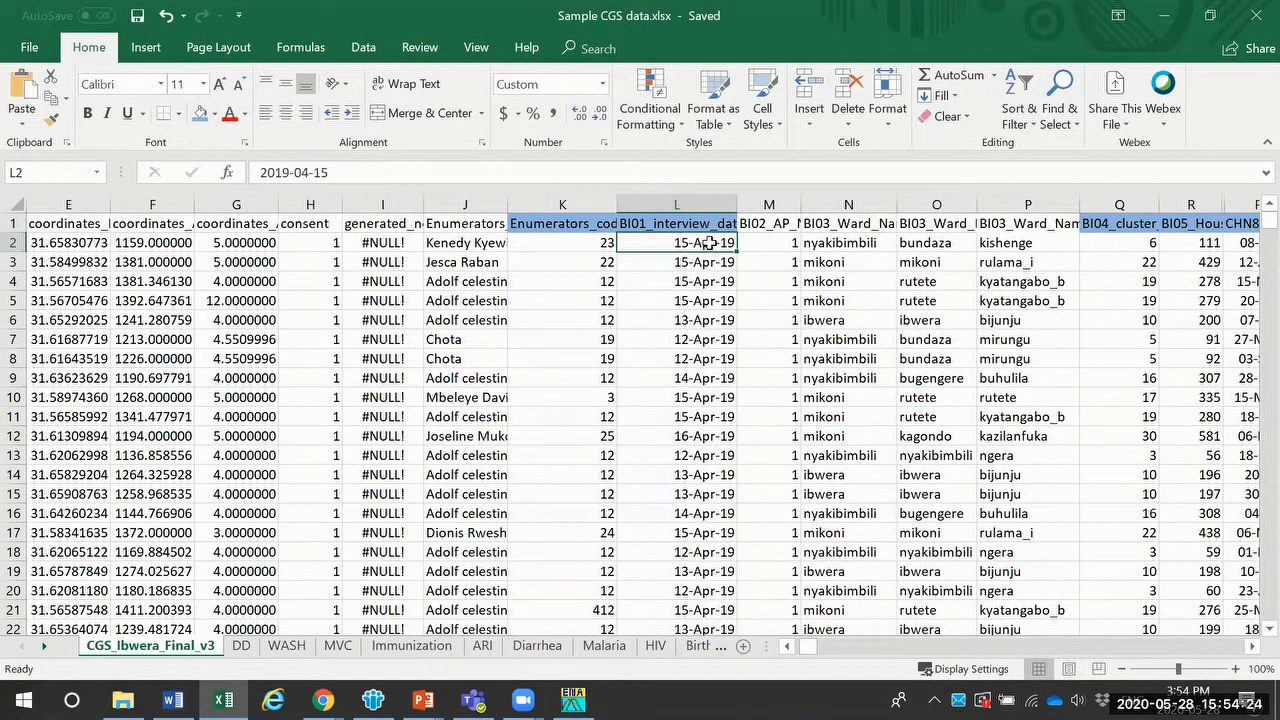
pyautogui.moveTo(709, 243); pyautogui.dragTo(728, 592)
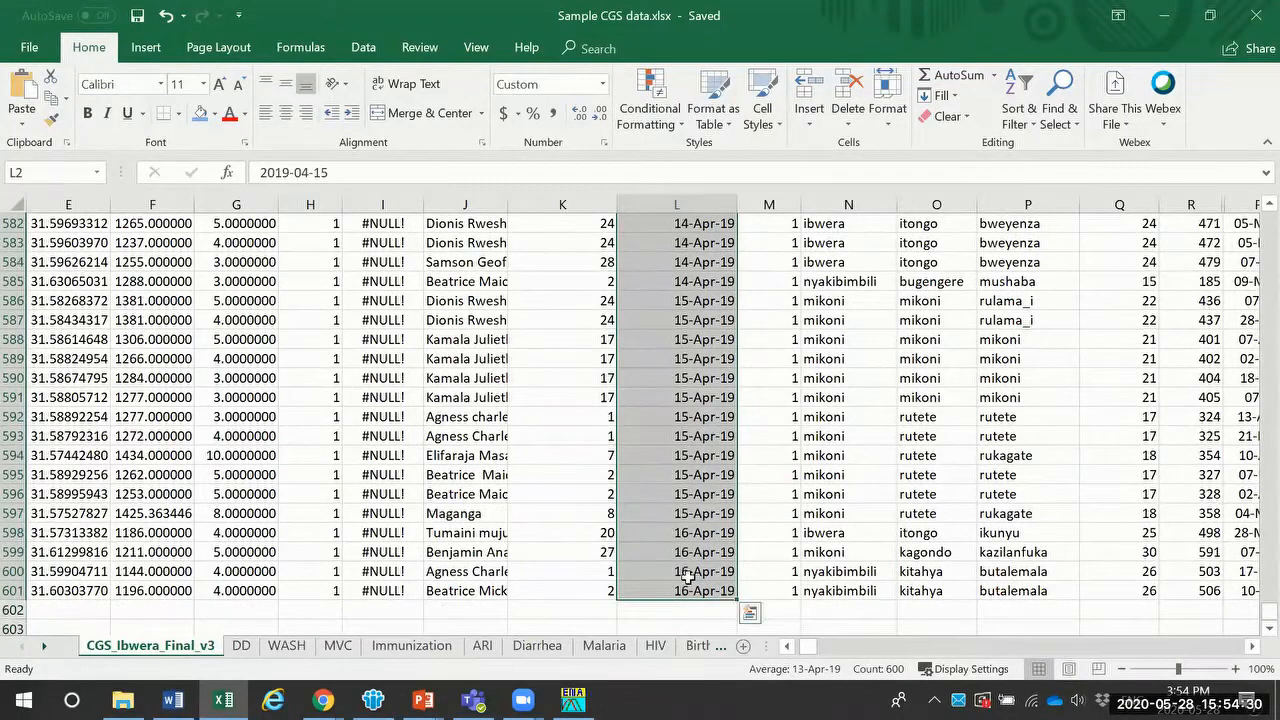
pyautogui.rightClick(707, 376)
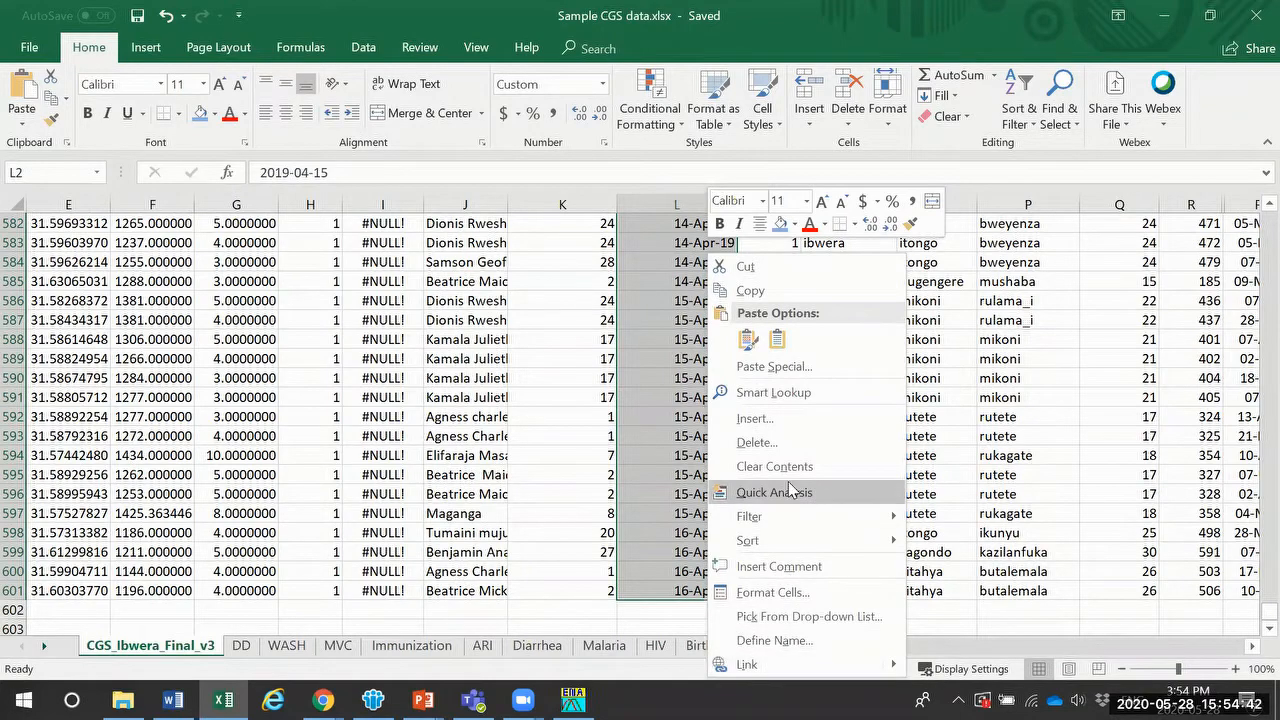
pyautogui.click(806, 593)
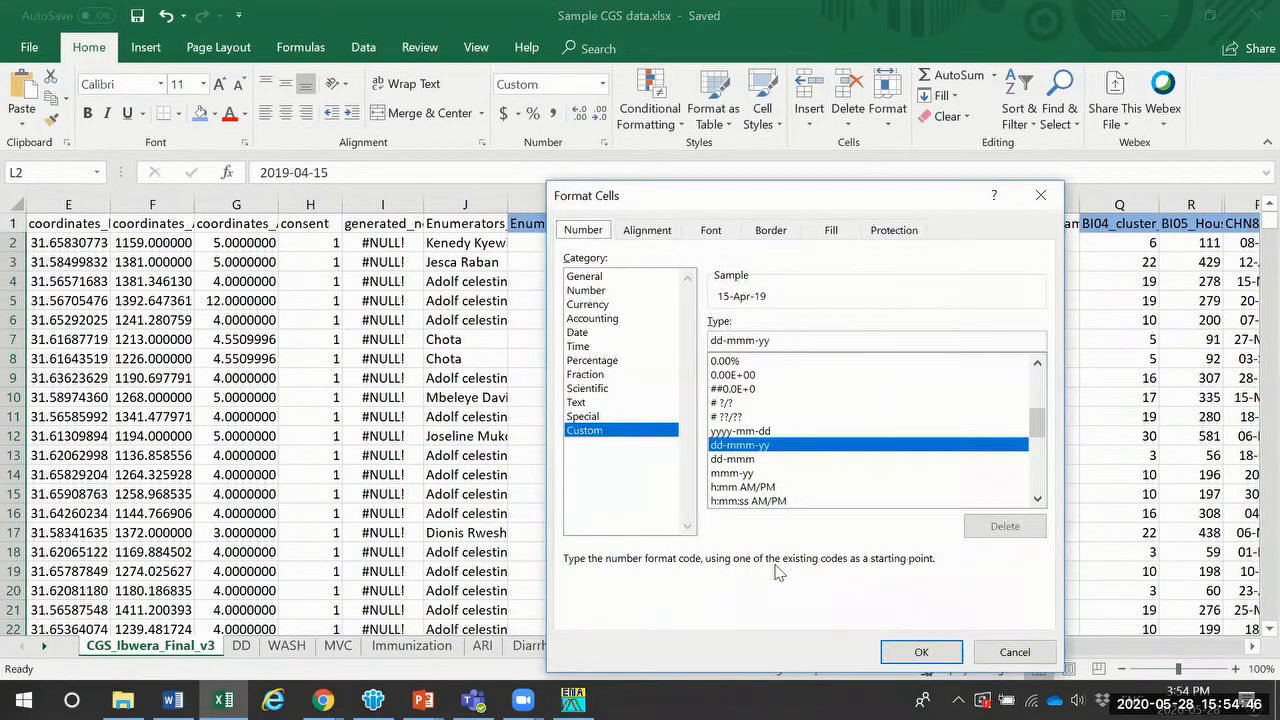
pyautogui.click(603, 334)
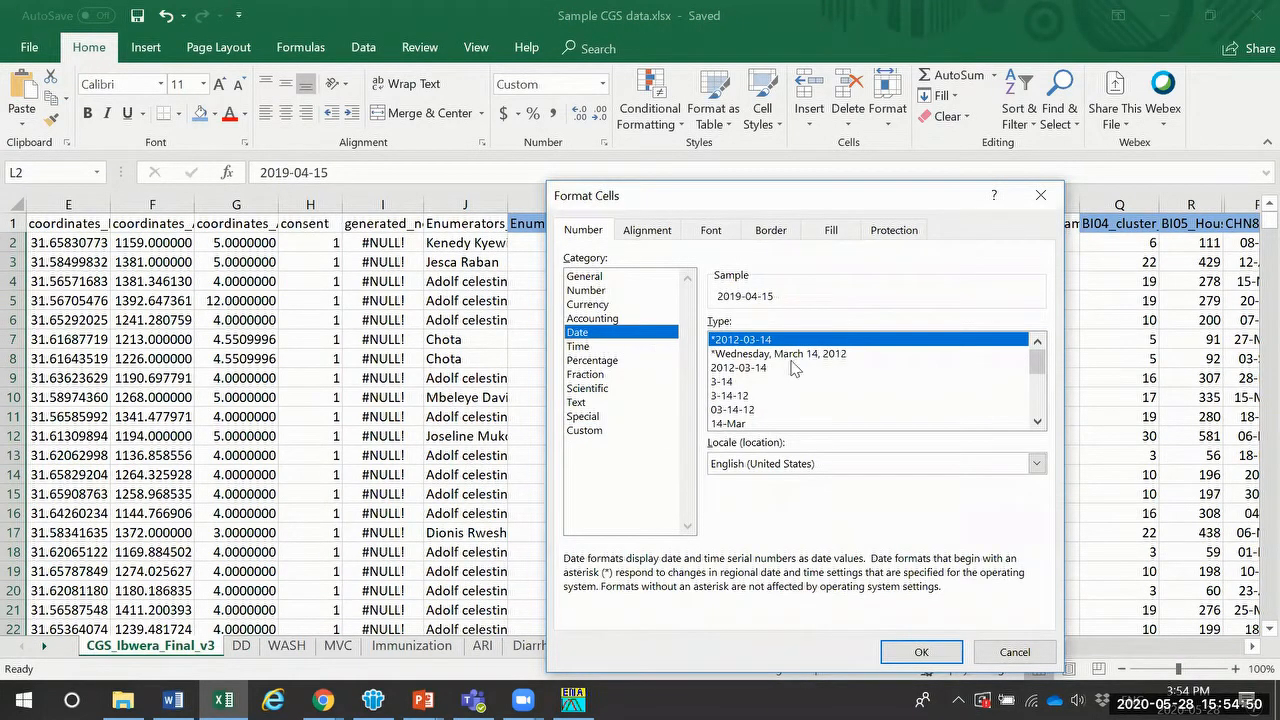
pyautogui.click(747, 368)
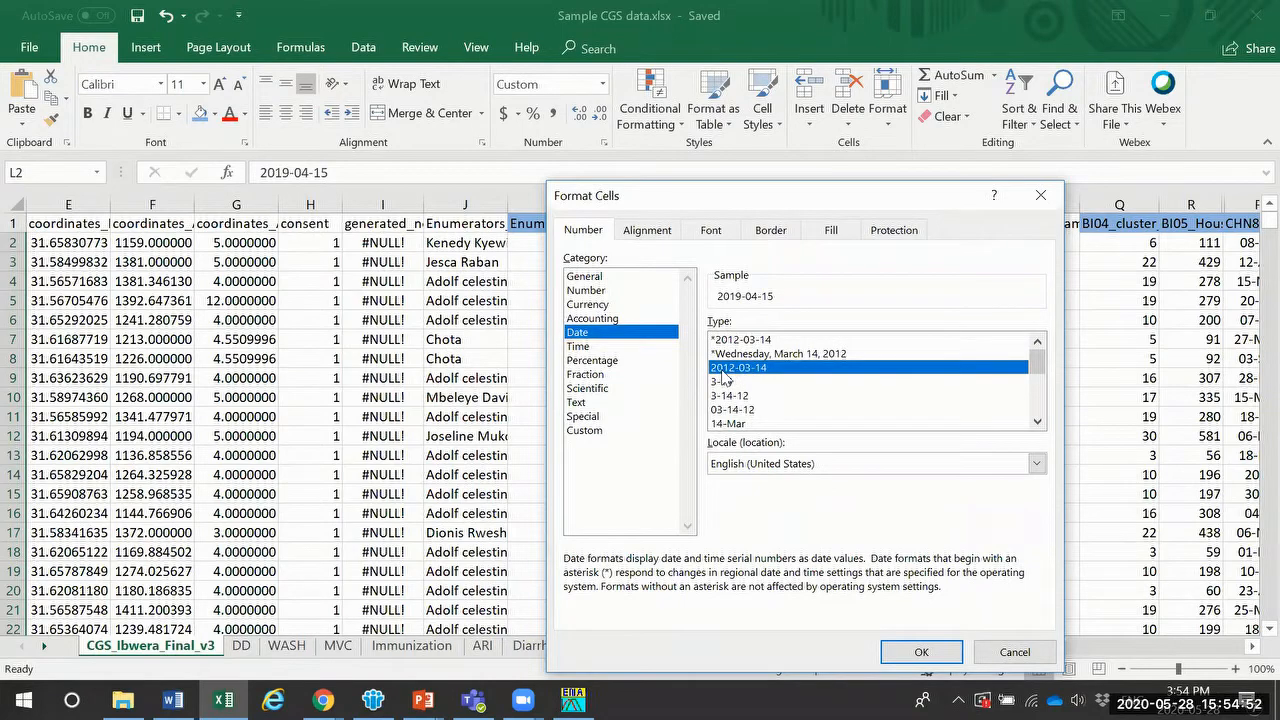
pyautogui.click(921, 653)
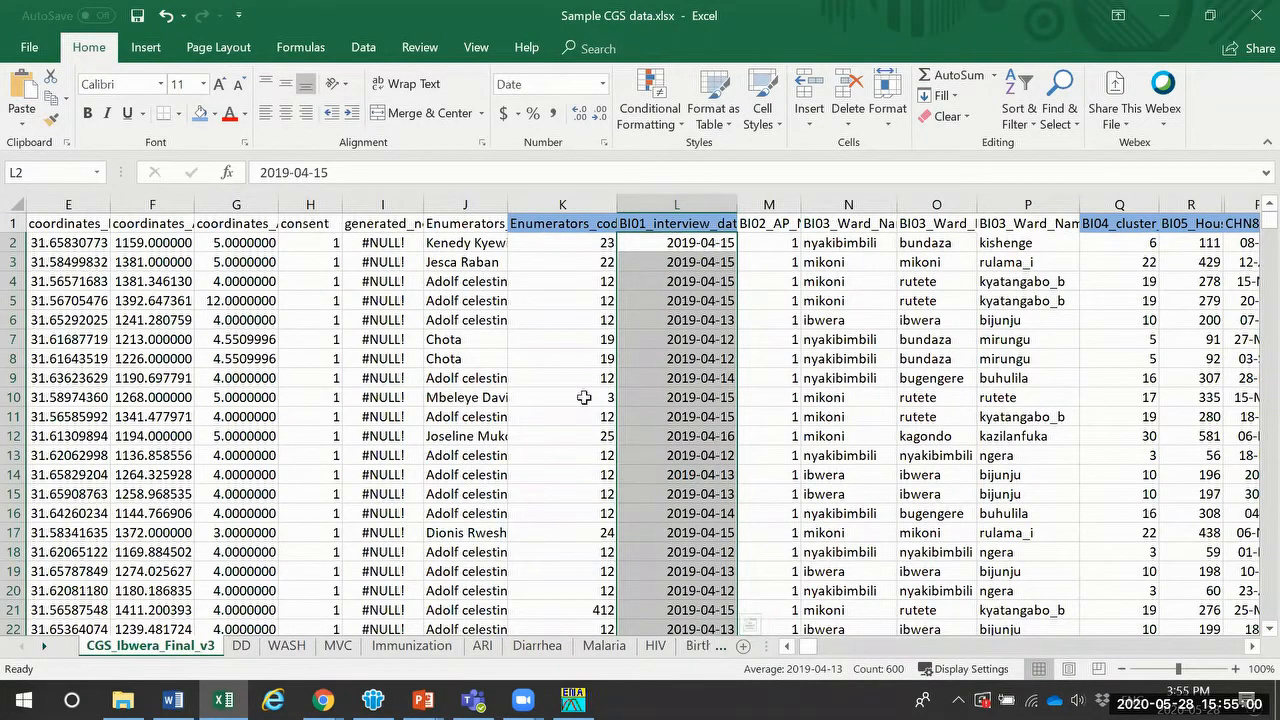
# Step: Copy the BI01_interview_date values in L2:L601, switch to ENA and paste them into the SURVDATE column starting at row 1
pyautogui.rightClick(683, 268)
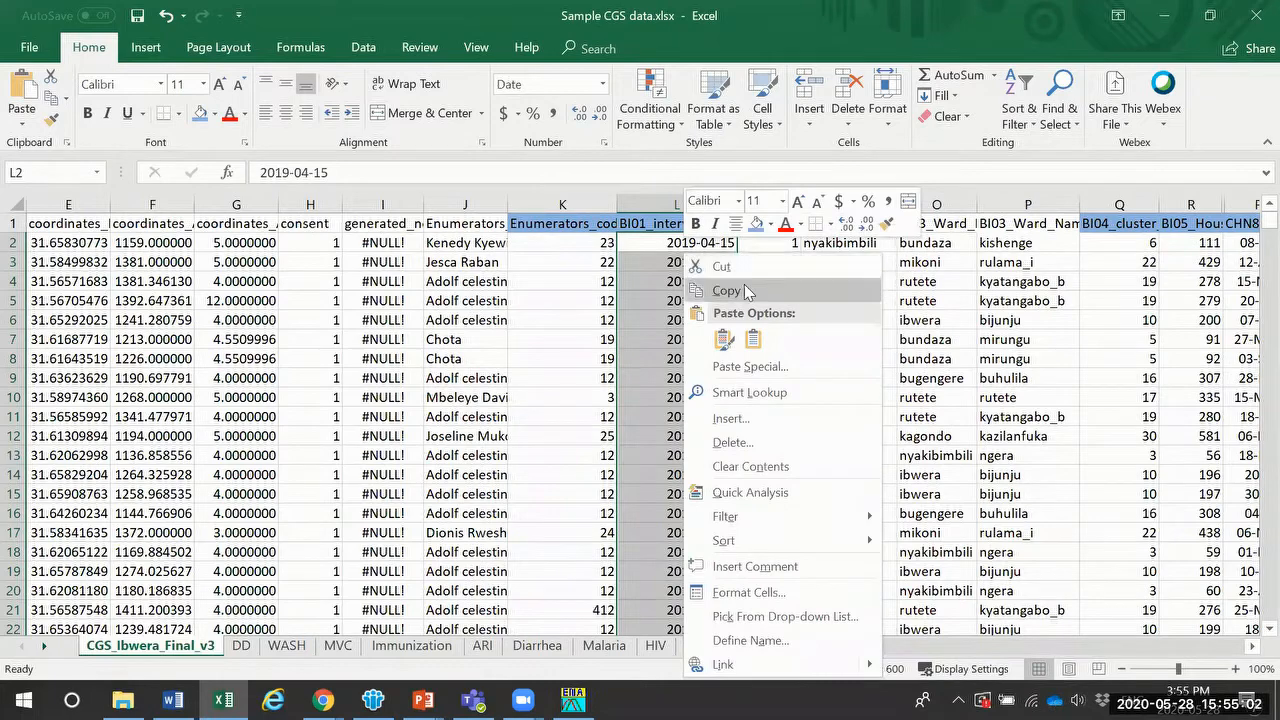
pyautogui.click(744, 284)
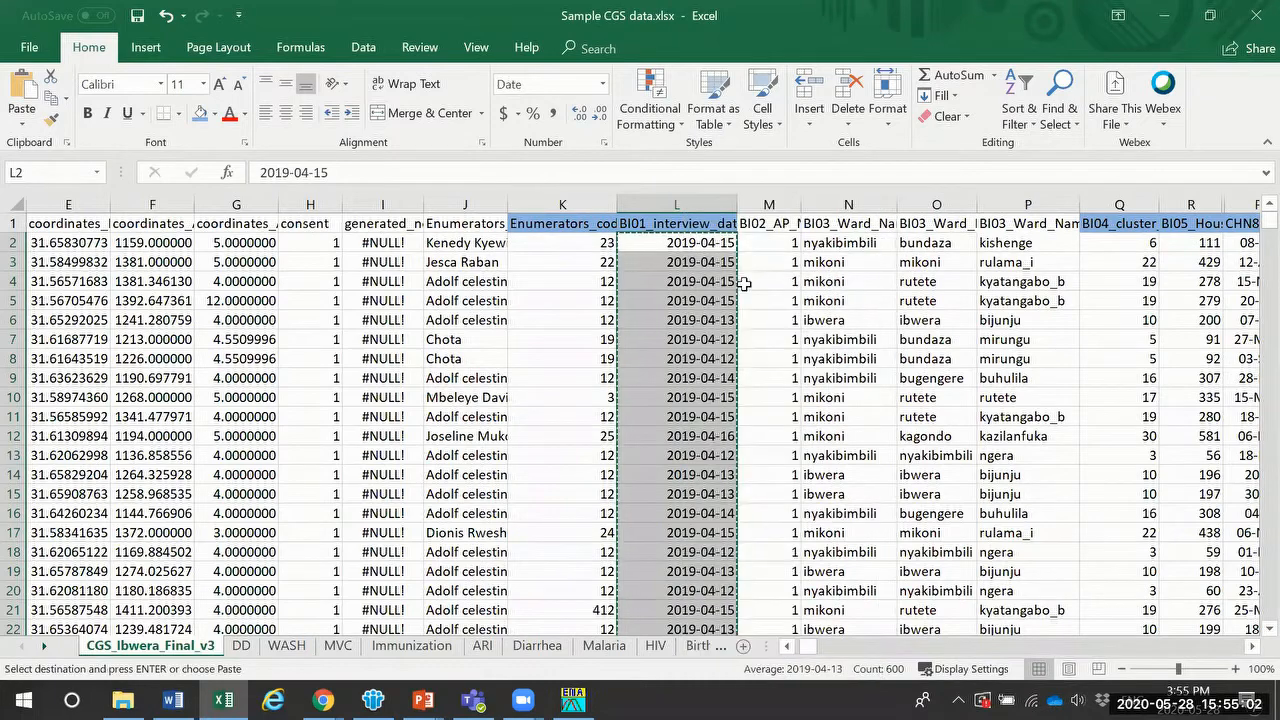
pyautogui.click(1164, 15)
pyautogui.click(93, 327)
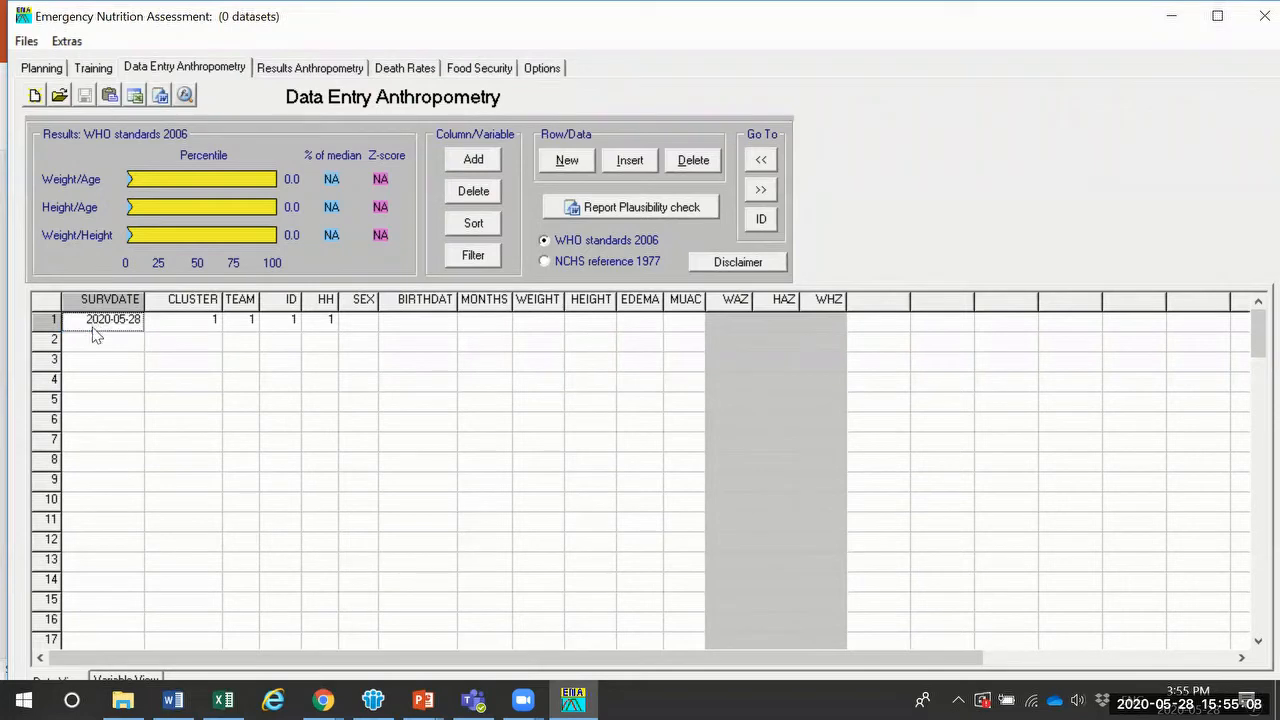
pyautogui.click(27, 42)
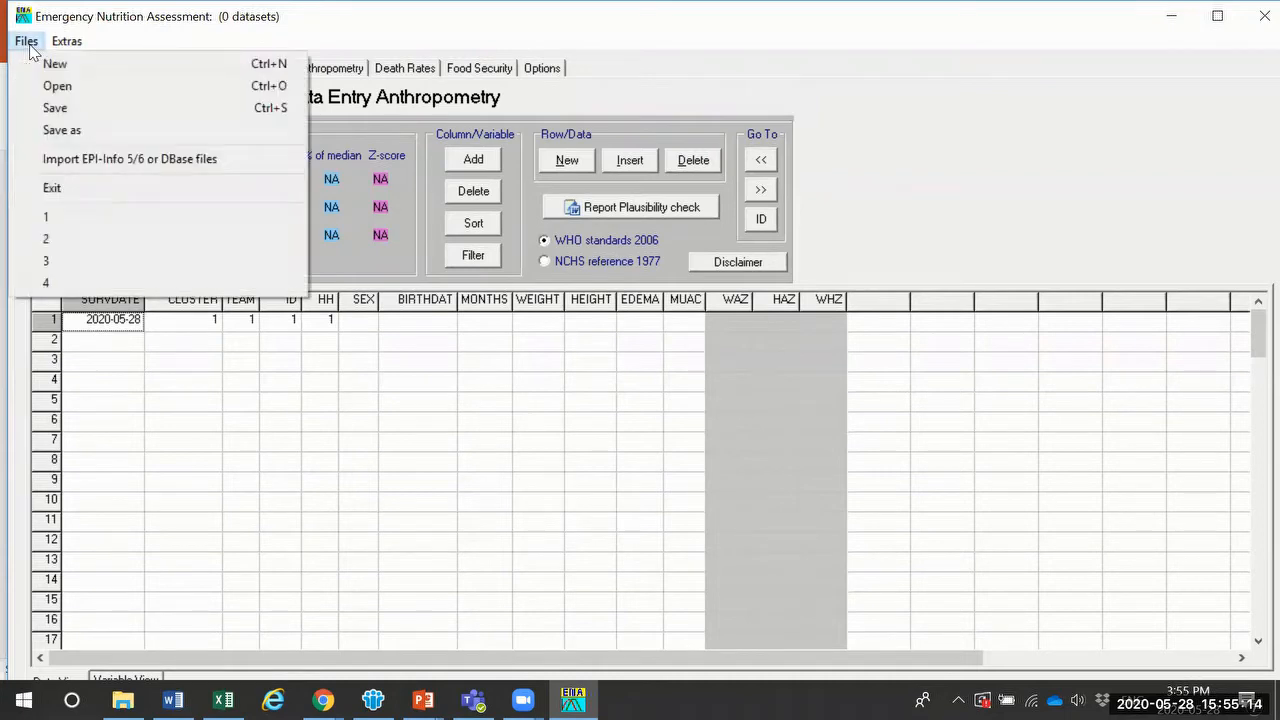
pyautogui.click(28, 44)
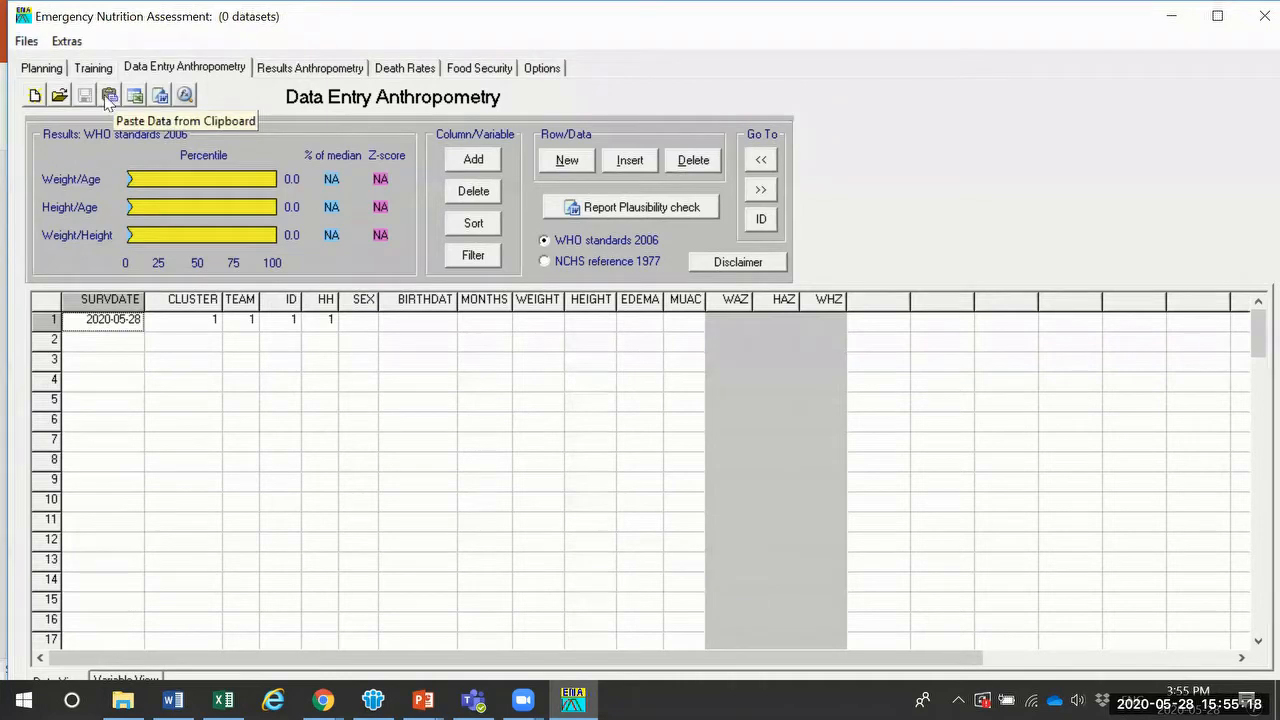
pyautogui.click(108, 94)
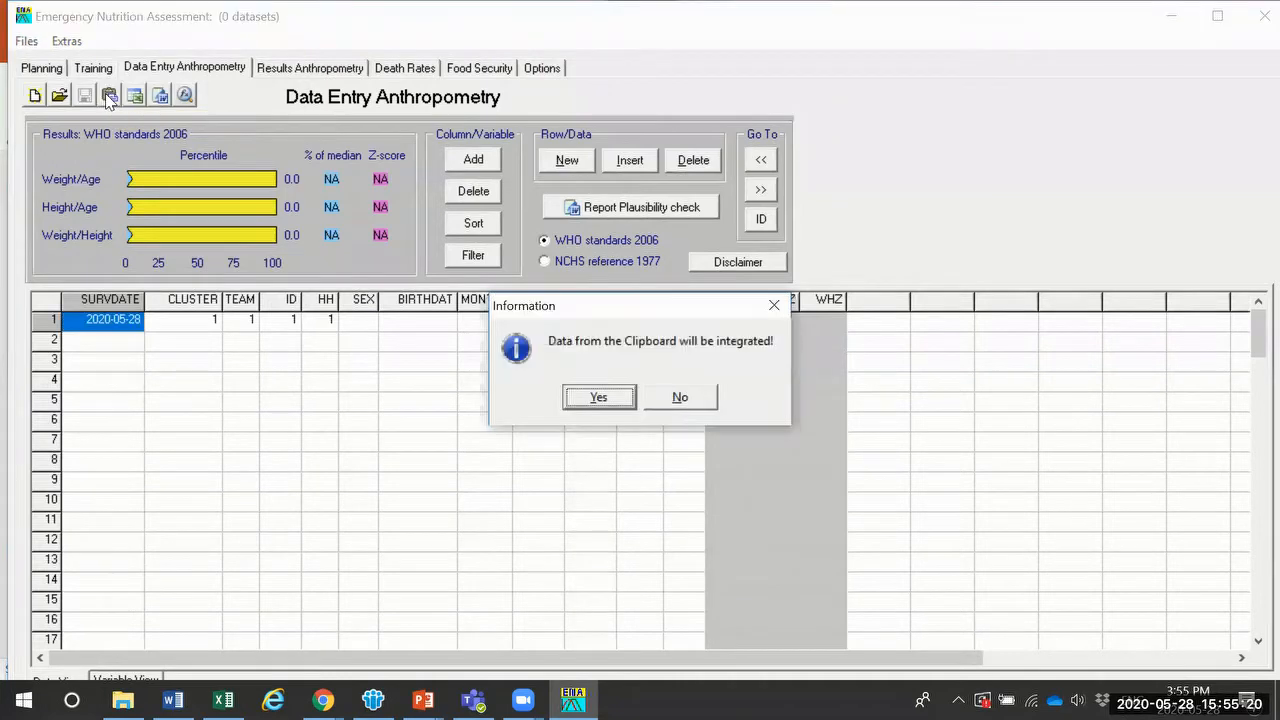
pyautogui.click(599, 398)
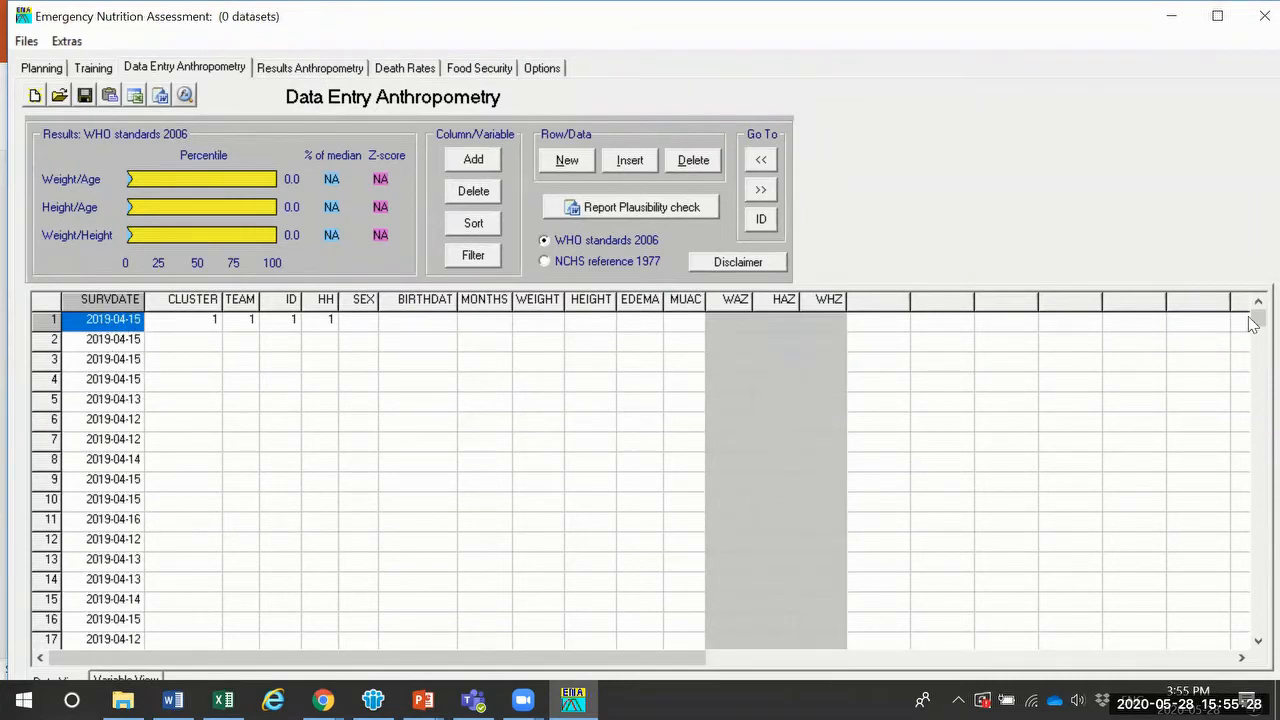
# Step: Compare the last pasted SURVDATE rows in ENA with the end of the interview date column in the Excel workbook
pyautogui.moveTo(1253, 320); pyautogui.dragTo(1253, 562)
pyautogui.click(1254, 643)
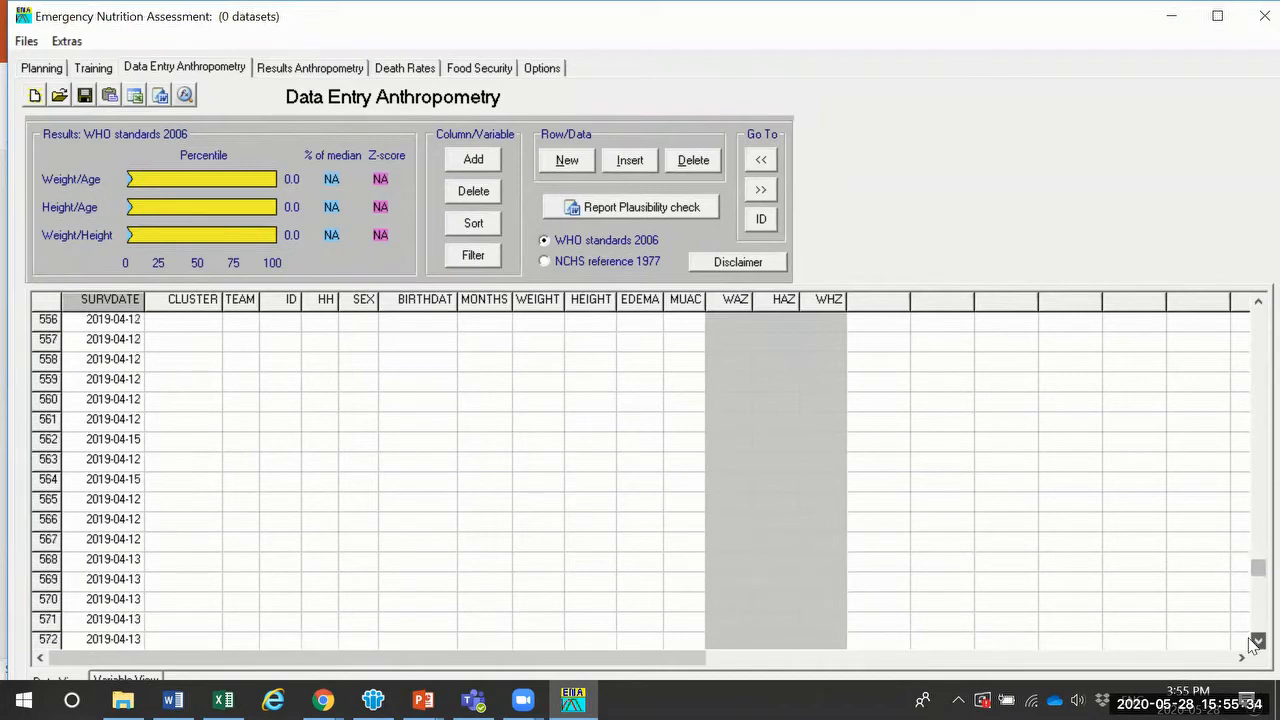
pyautogui.moveTo(1254, 643); pyautogui.dragTo(1254, 645)
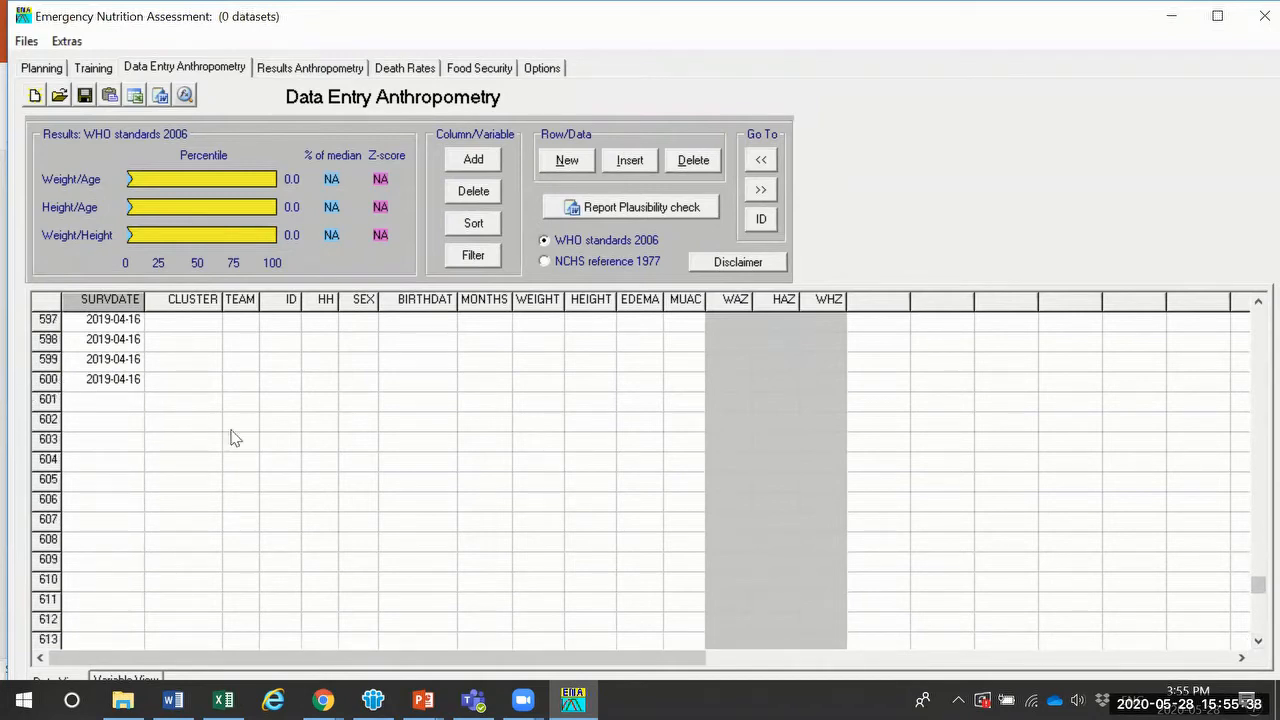
pyautogui.moveTo(322, 700)
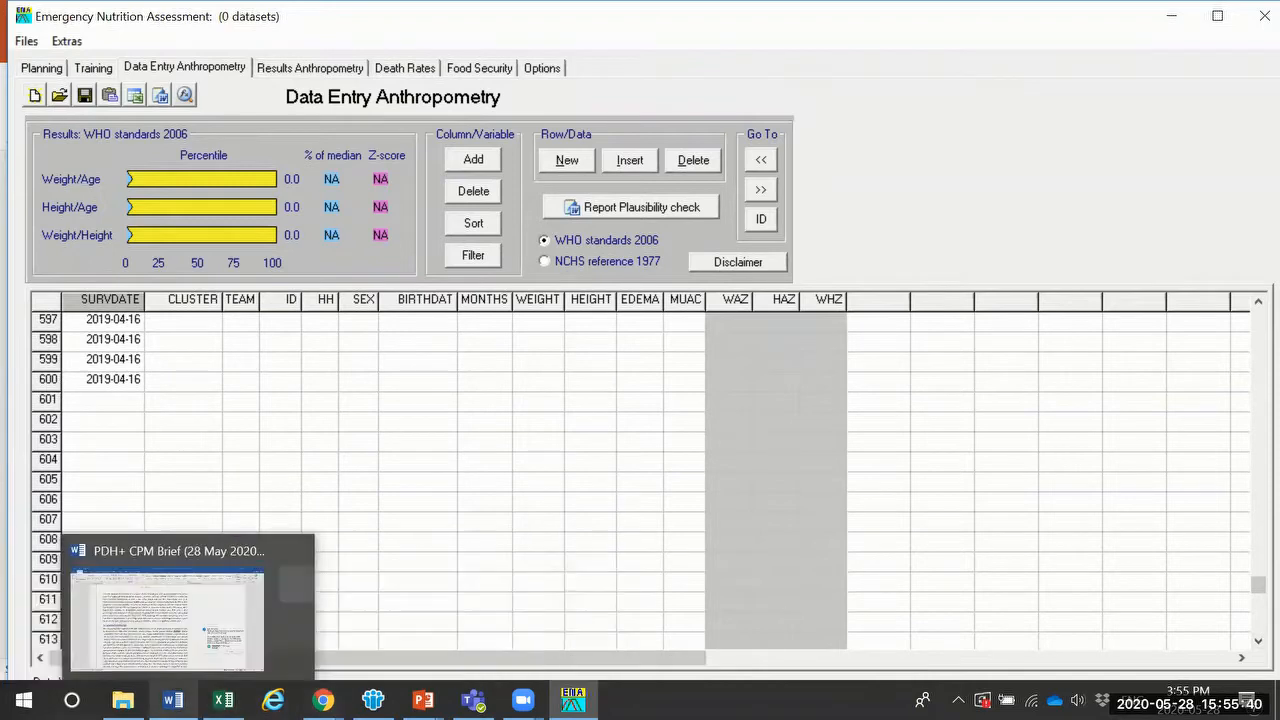
pyautogui.click(222, 615)
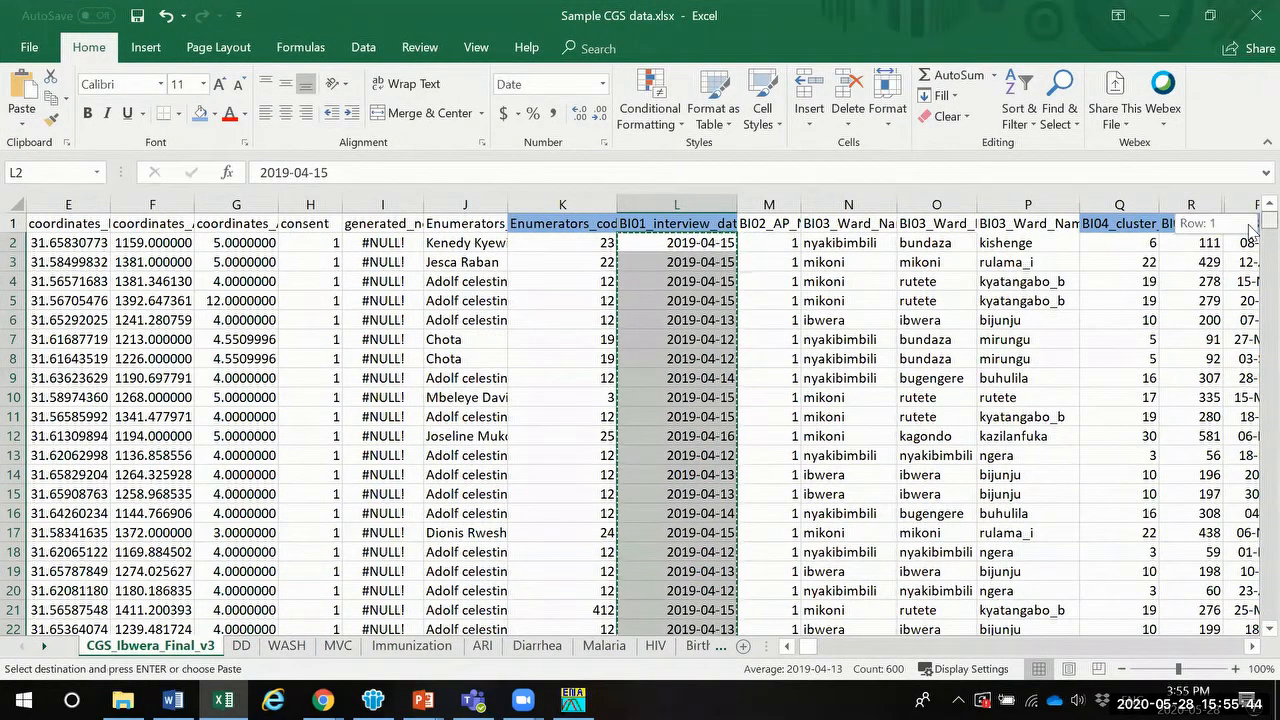
pyautogui.moveTo(1250, 230); pyautogui.dragTo(595, 667)
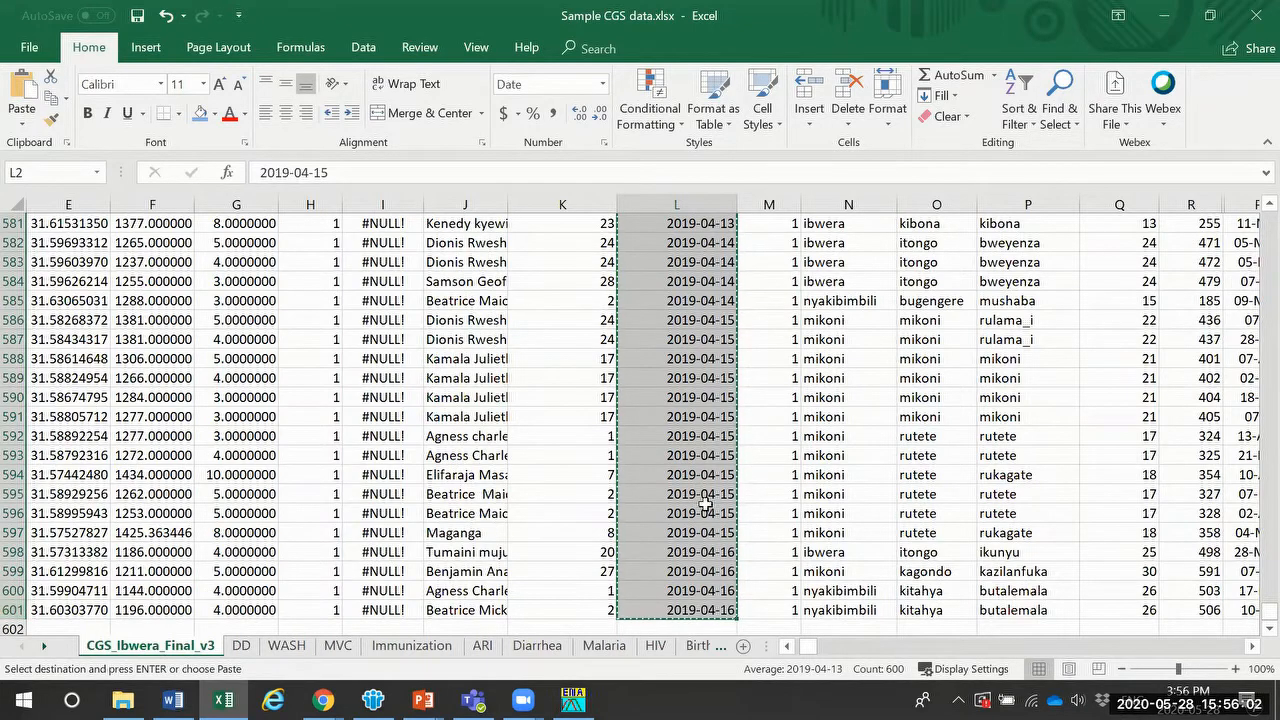
pyautogui.moveTo(1268, 610); pyautogui.dragTo(1252, 220)
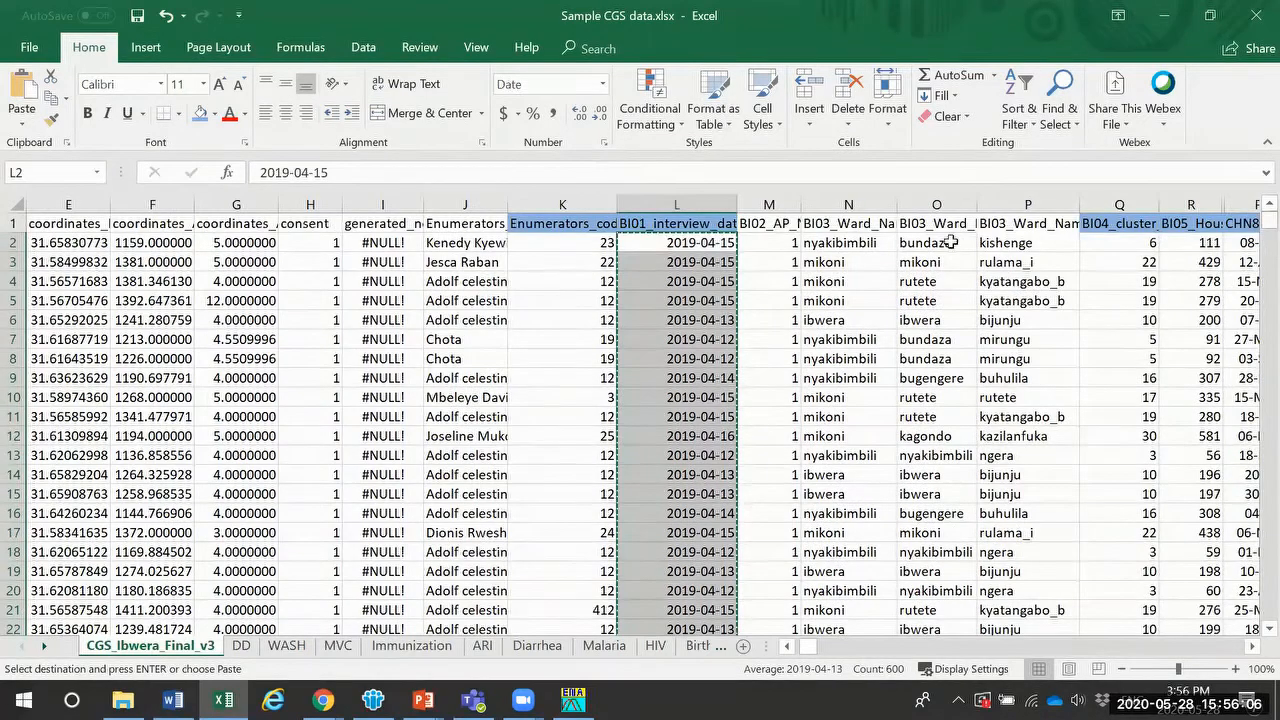
pyautogui.moveTo(978, 16); pyautogui.dragTo(888, 245)
pyautogui.click(172, 367)
pyautogui.scroll(3, 172, 367)
pyautogui.scroll(7, 172, 373)
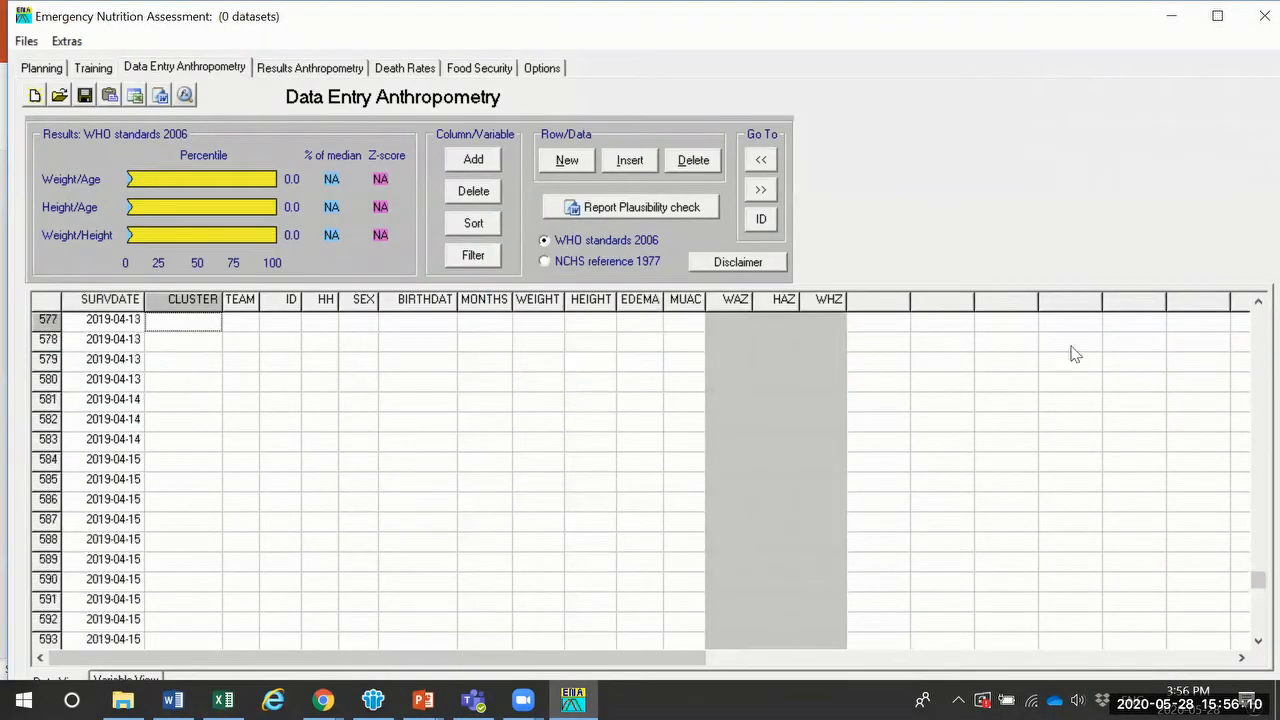
pyautogui.moveTo(1253, 582); pyautogui.dragTo(1251, 305)
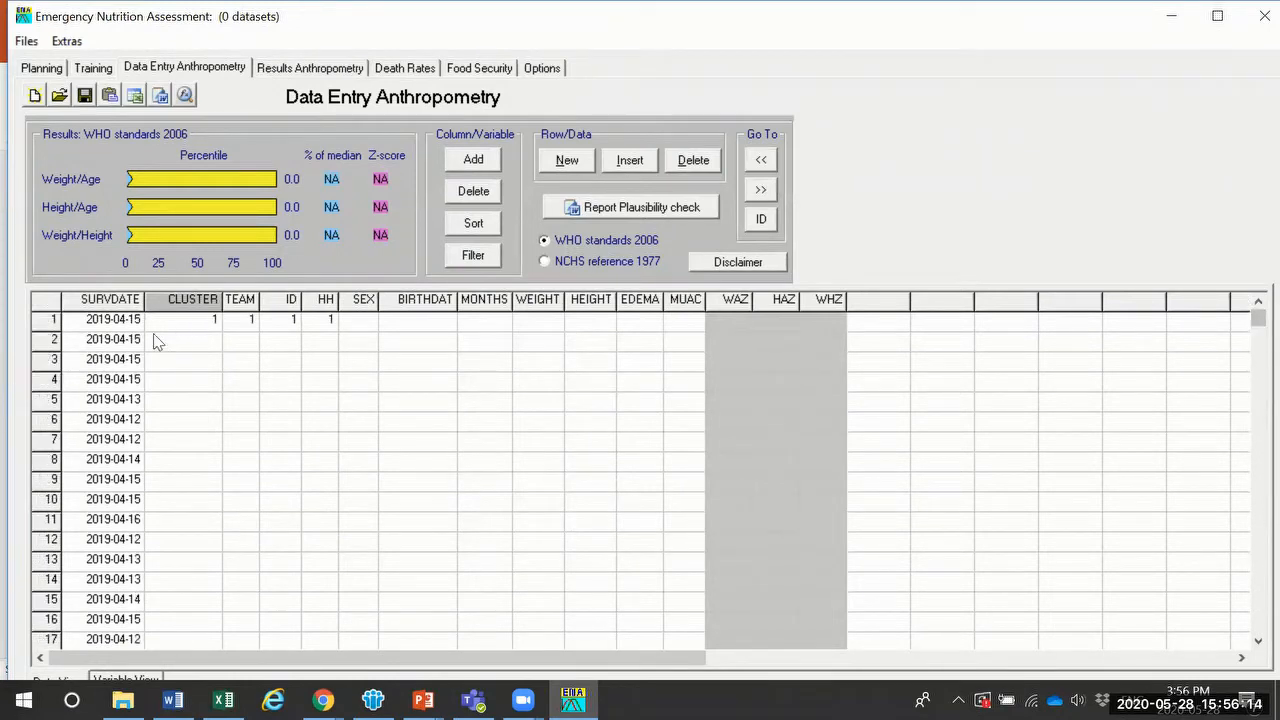
# Step: Target row 1 of ENA's CLUSTER column, then switch to the Excel workbook and copy the BI04_cluster values in Q2:Q601
pyautogui.click(185, 322)
pyautogui.click(194, 340)
pyautogui.click(190, 325)
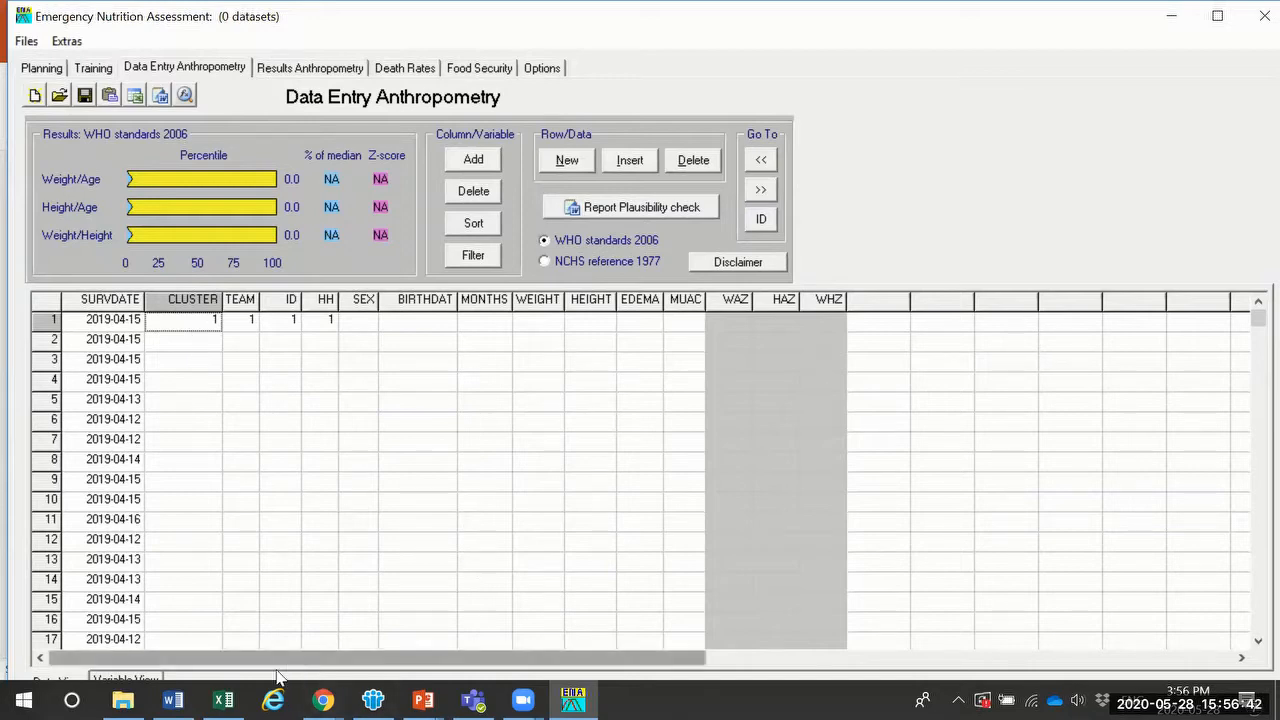
pyautogui.click(223, 699)
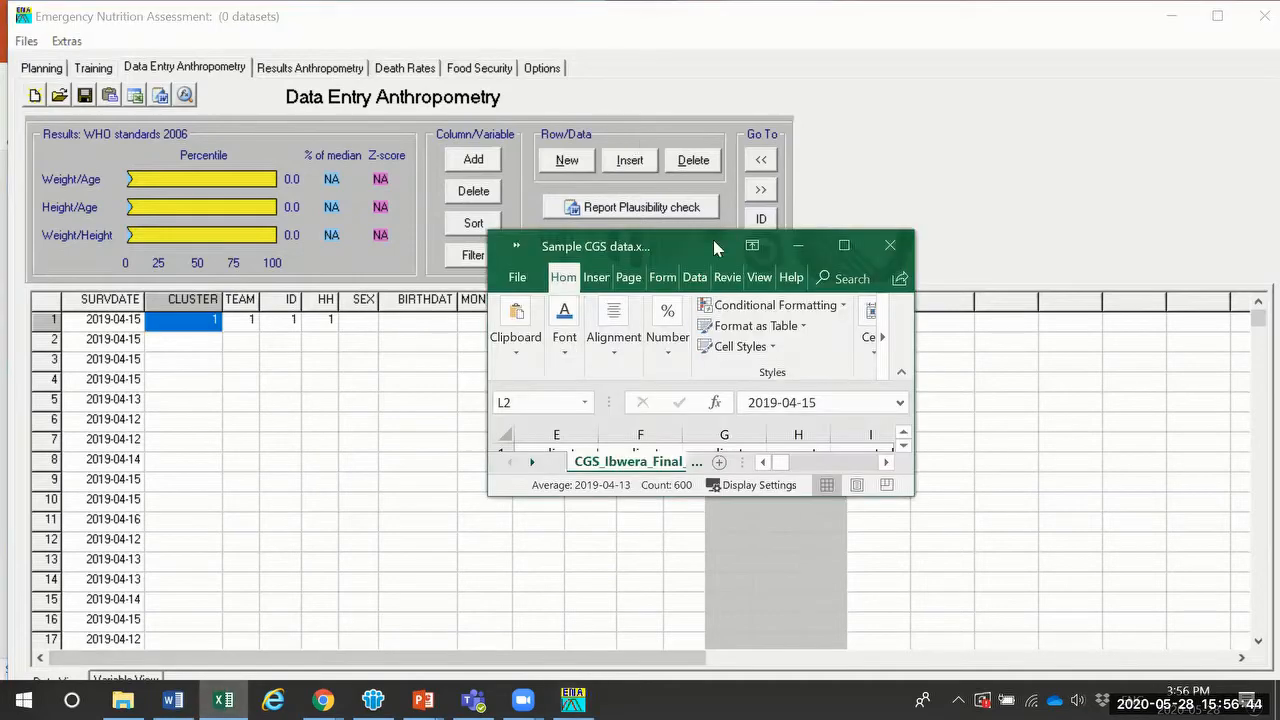
pyautogui.doubleClick(713, 245)
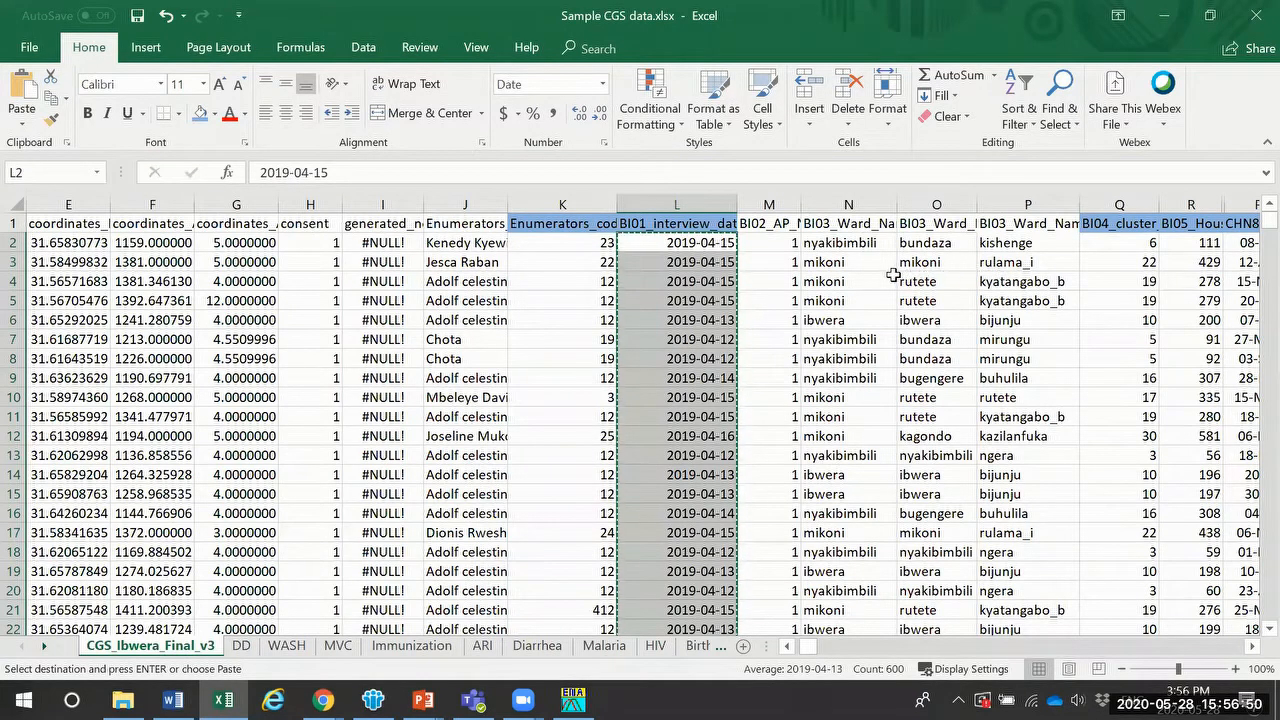
pyautogui.click(773, 224)
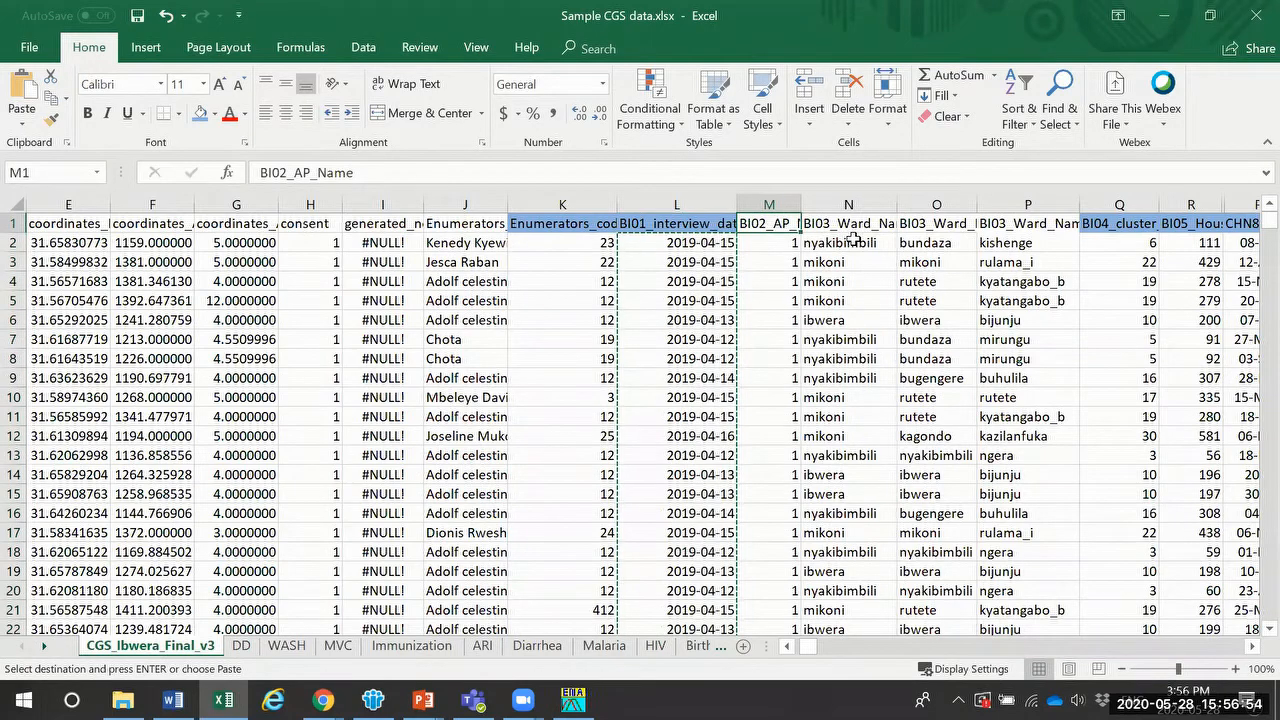
pyautogui.click(1130, 243)
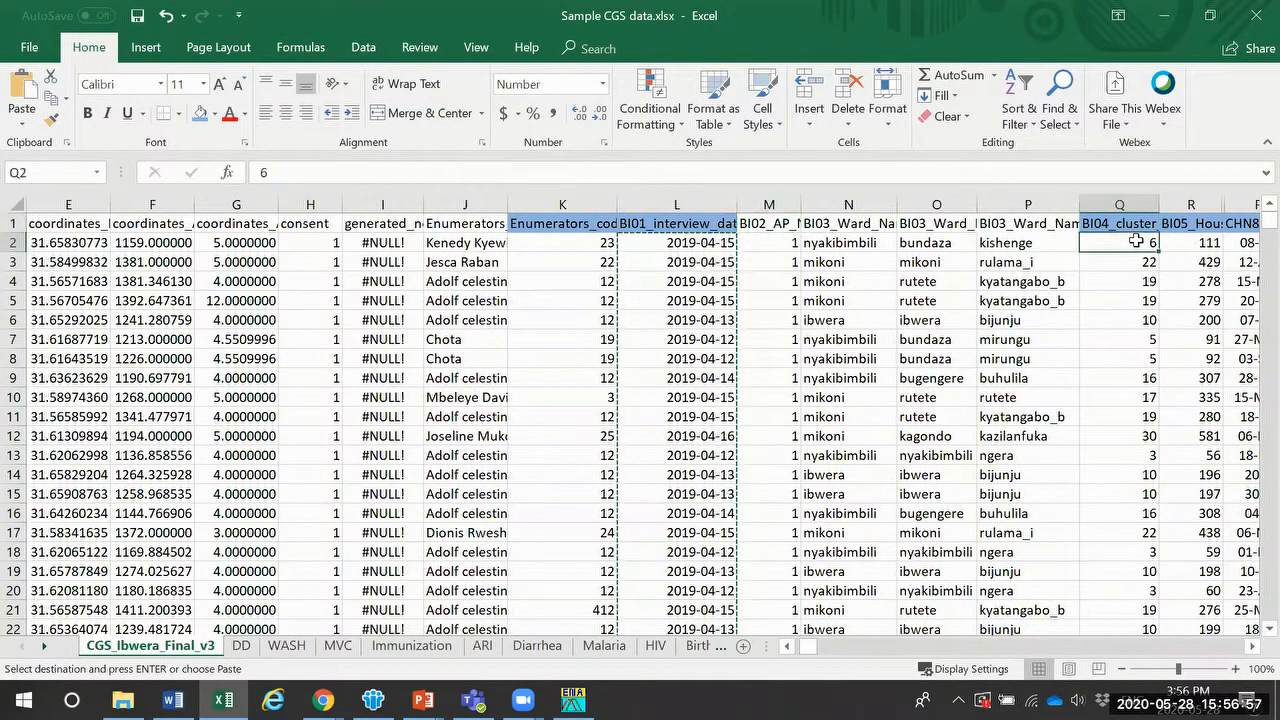
pyautogui.click(1252, 646)
pyautogui.click(1252, 646)
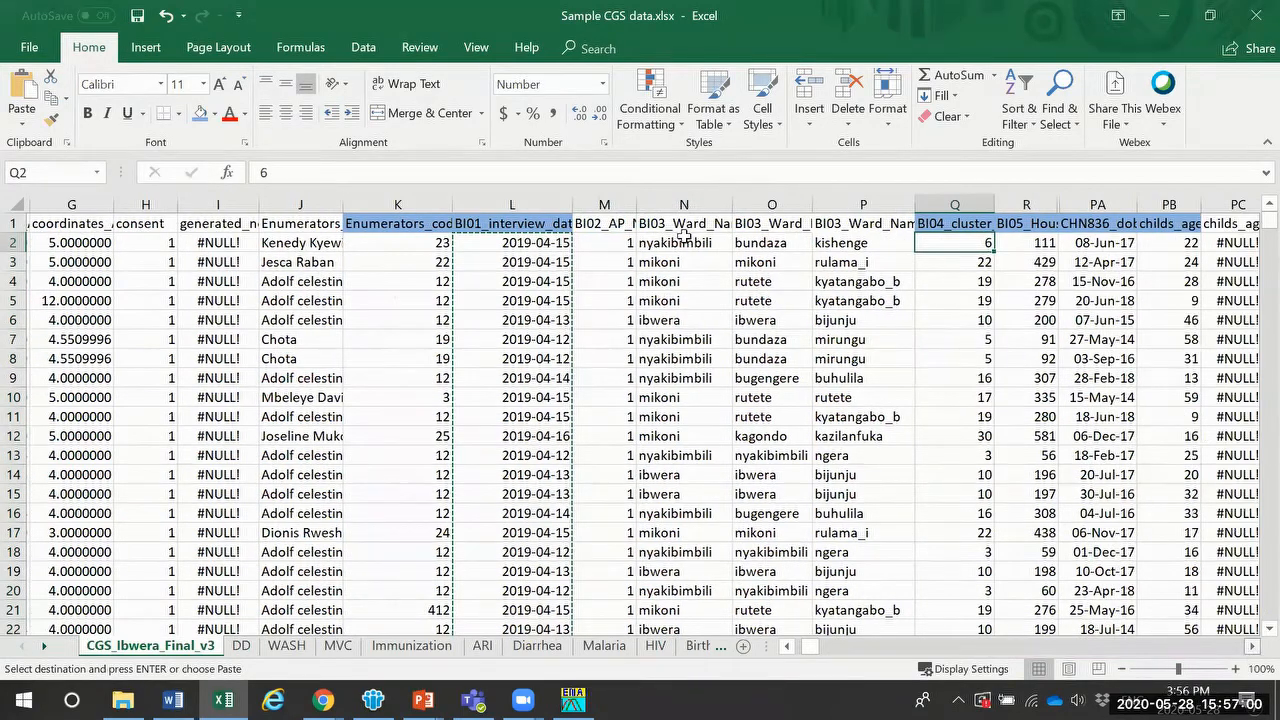
pyautogui.hscroll(2, 684, 237)
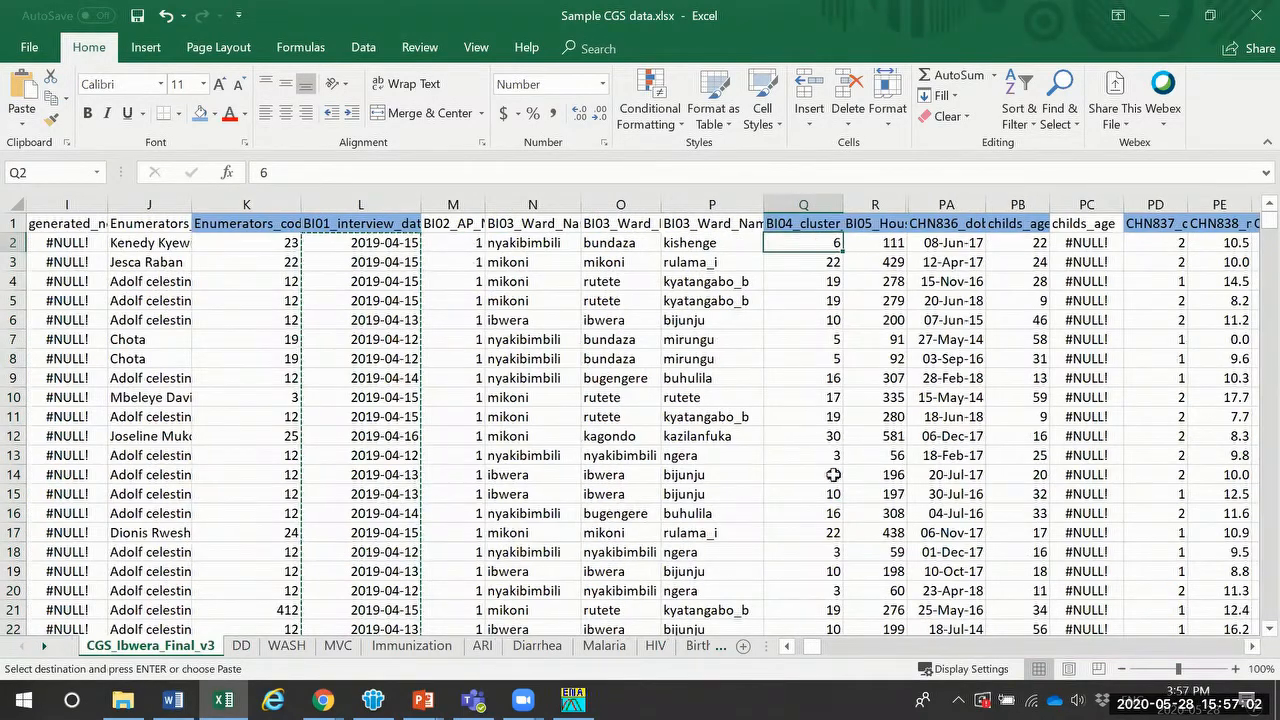
pyautogui.moveTo(830, 243); pyautogui.dragTo(824, 600)
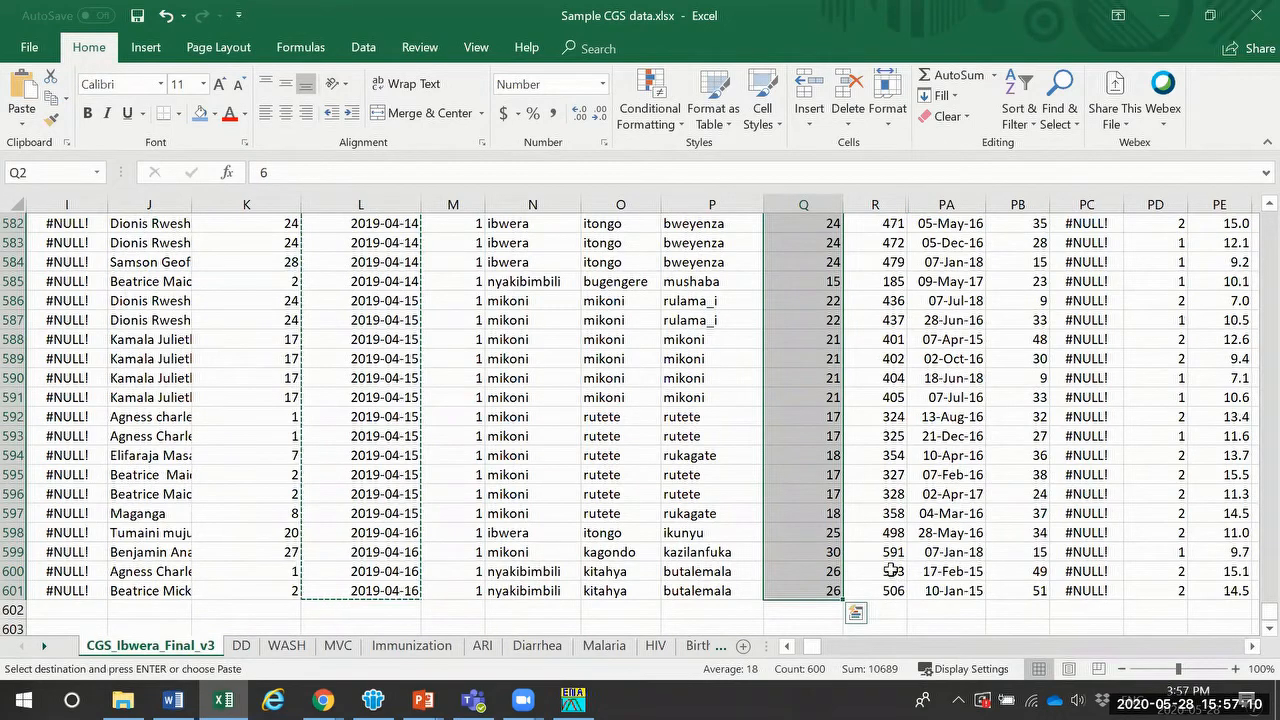
pyautogui.hotkey('ctrl', 'c')
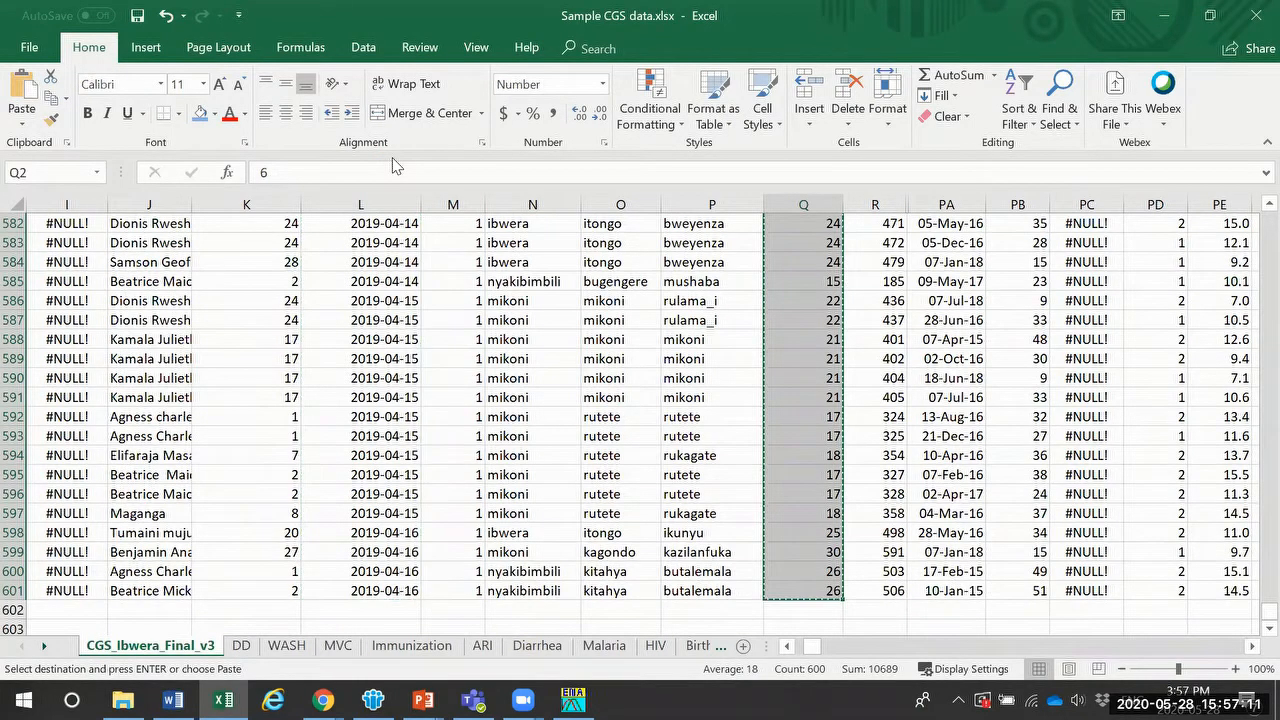
# Step: Switch back to ENA and paste the copied cluster numbers into the CLUSTER column starting at row 1
pyautogui.click(1165, 15)
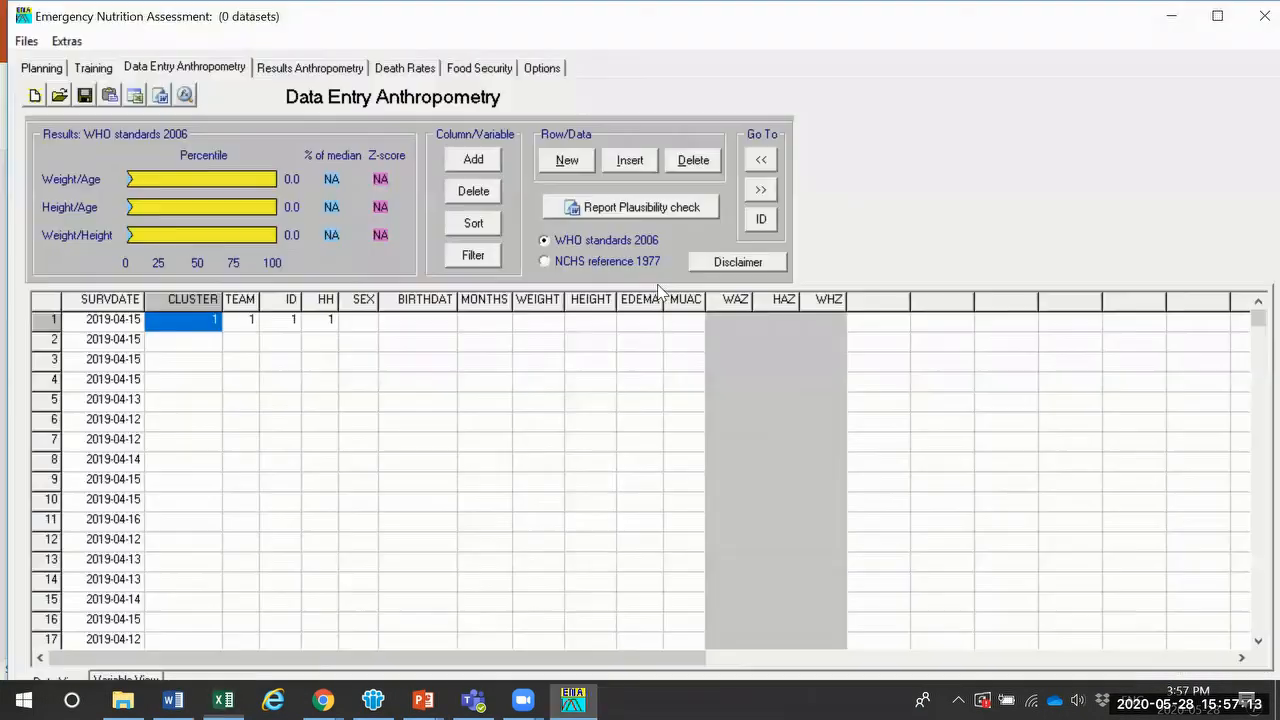
pyautogui.click(195, 321)
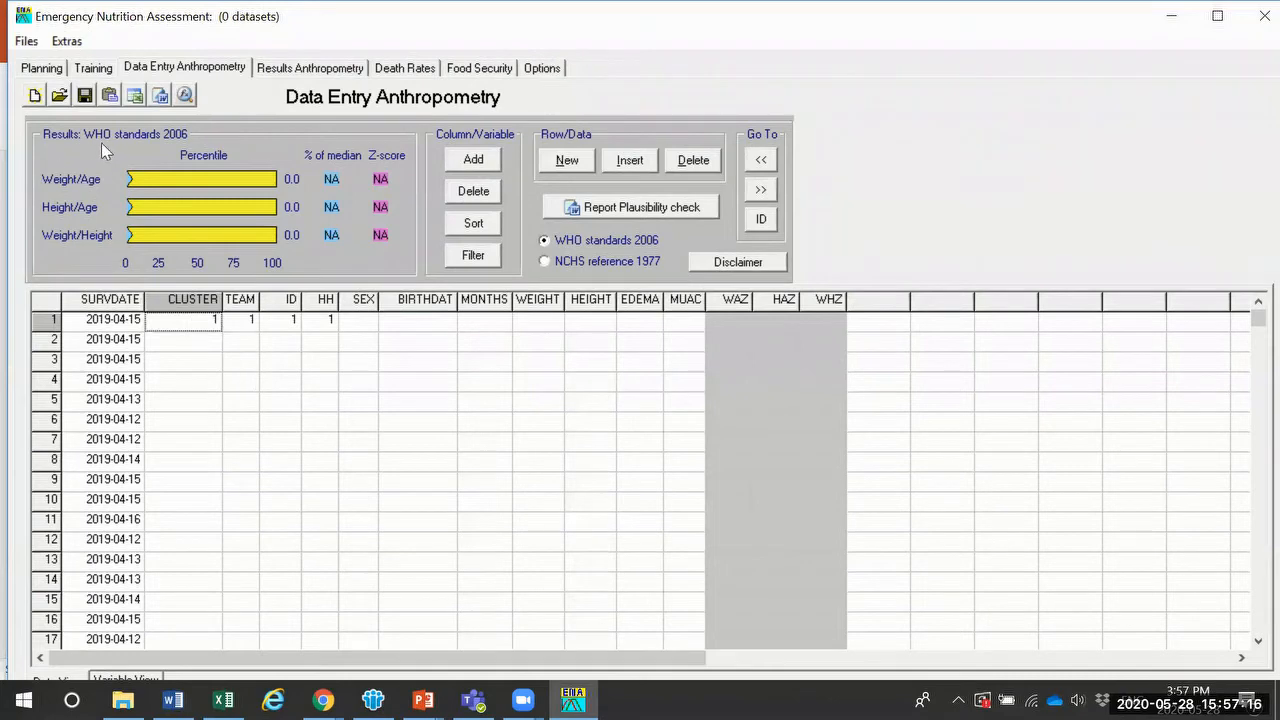
pyautogui.hotkey('ctrl', 'v')
pyautogui.click(614, 404)
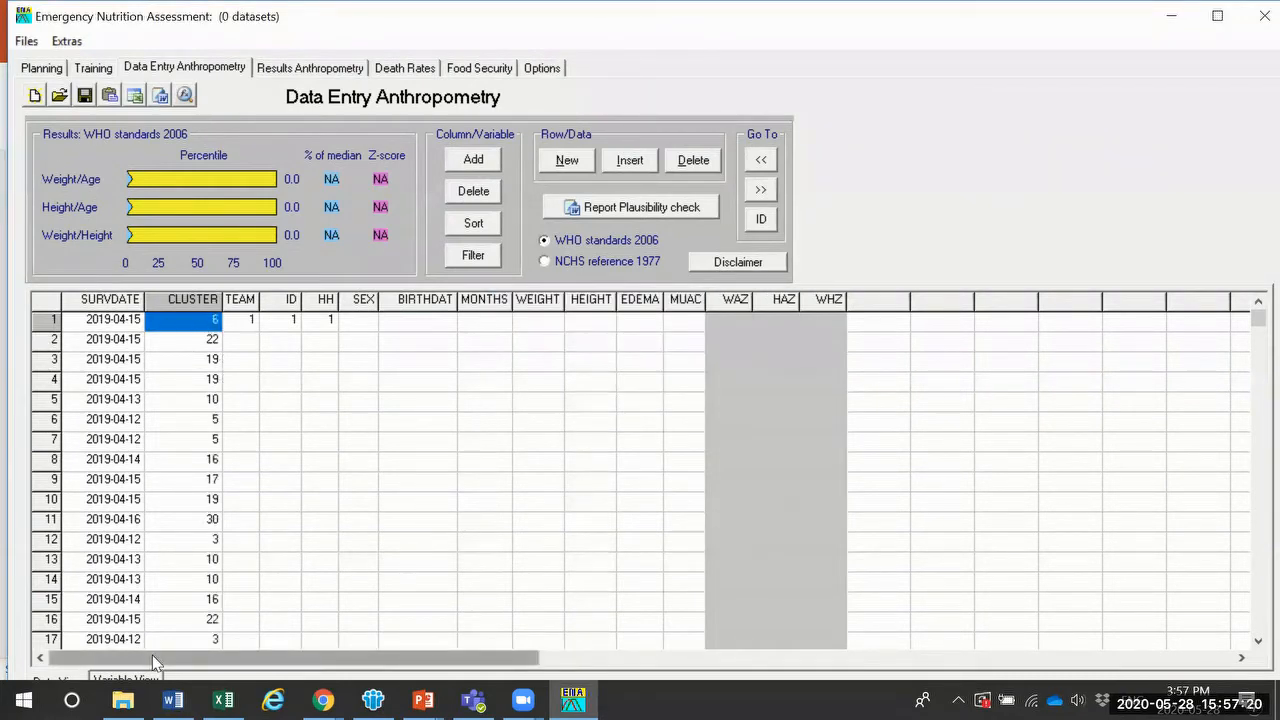
# Step: Target row 1 of ENA's TEAM column, then switch to the Excel workbook and copy the enumerator codes in K2:K601
pyautogui.click(250, 320)
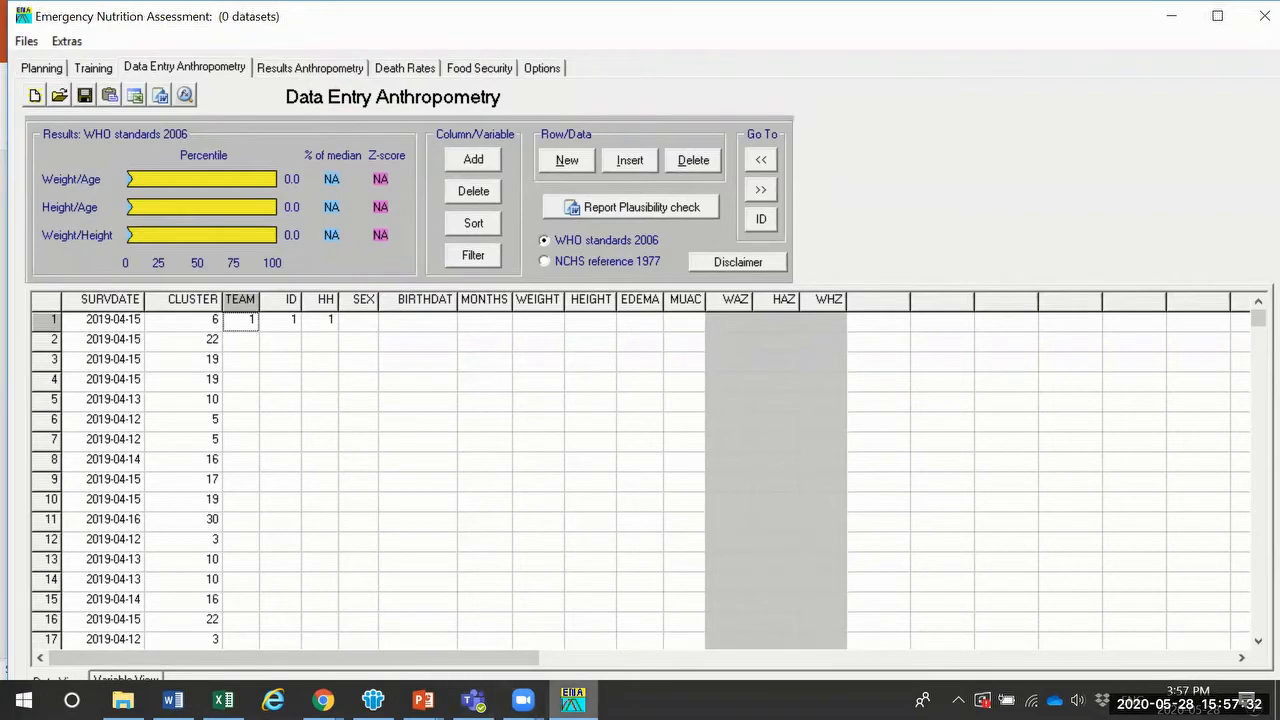
pyautogui.moveTo(222, 700)
pyautogui.click(250, 639)
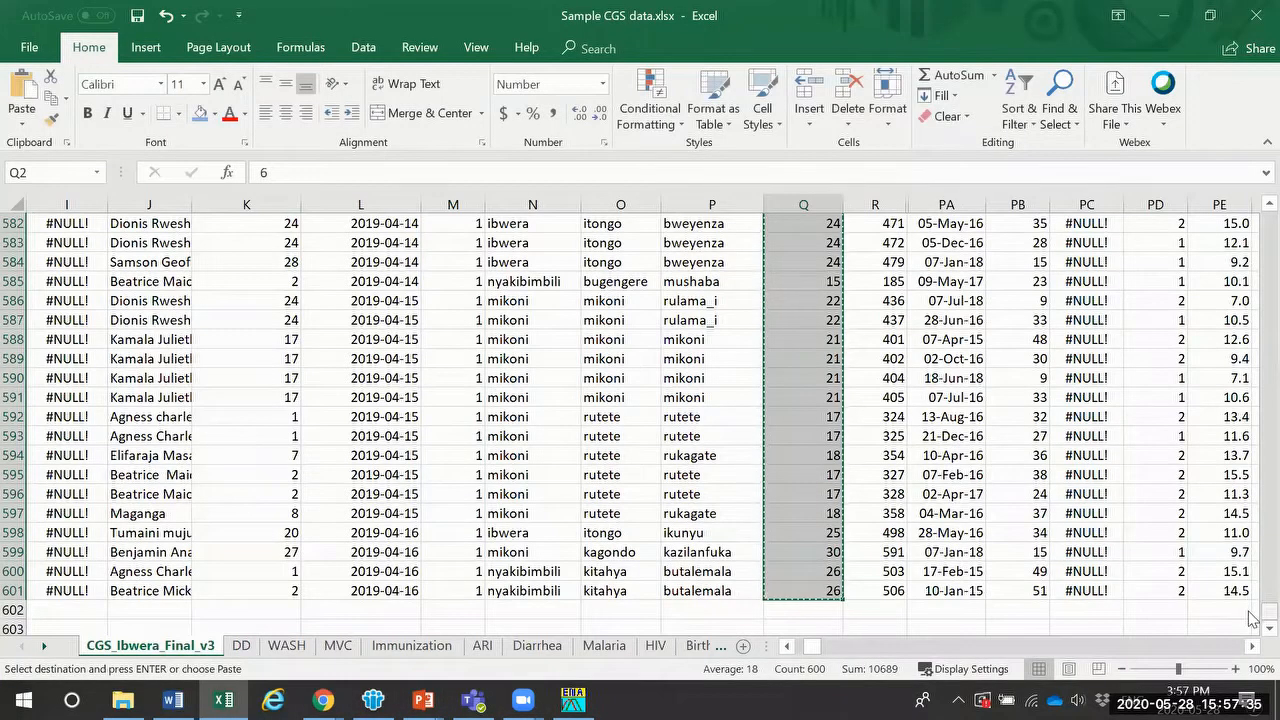
pyautogui.moveTo(1269, 613); pyautogui.dragTo(1252, 195)
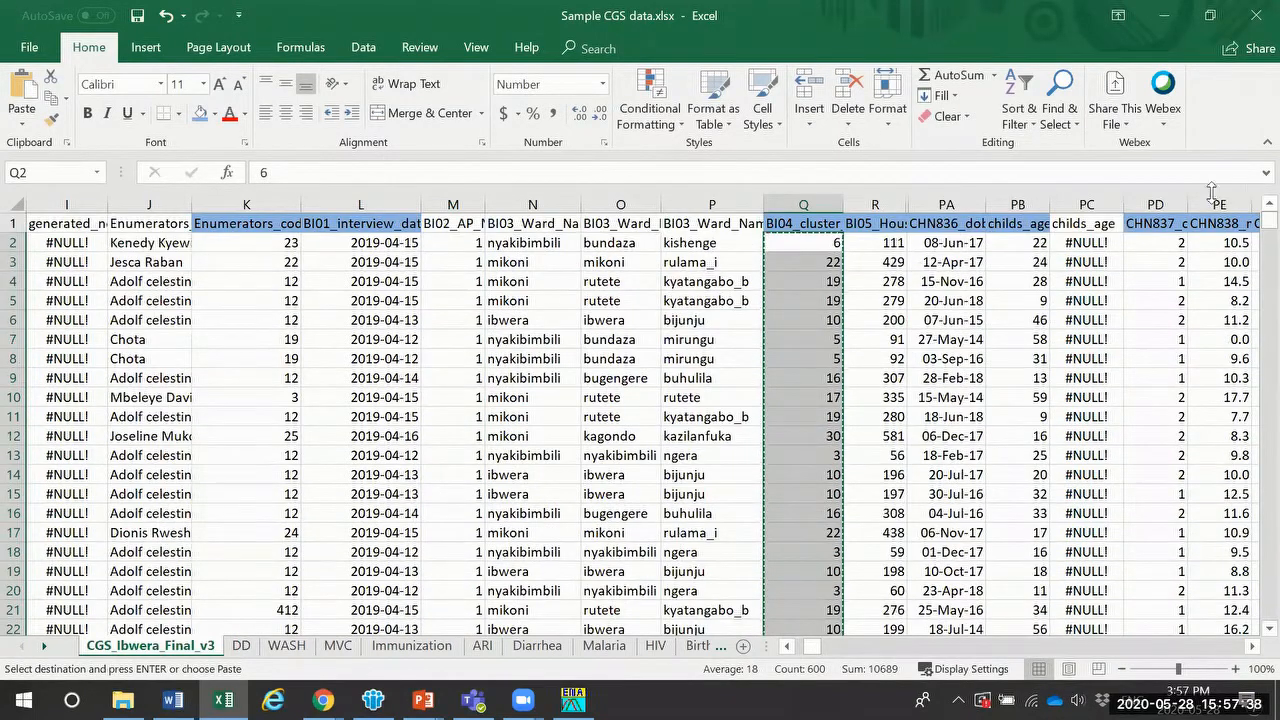
pyautogui.click(256, 241)
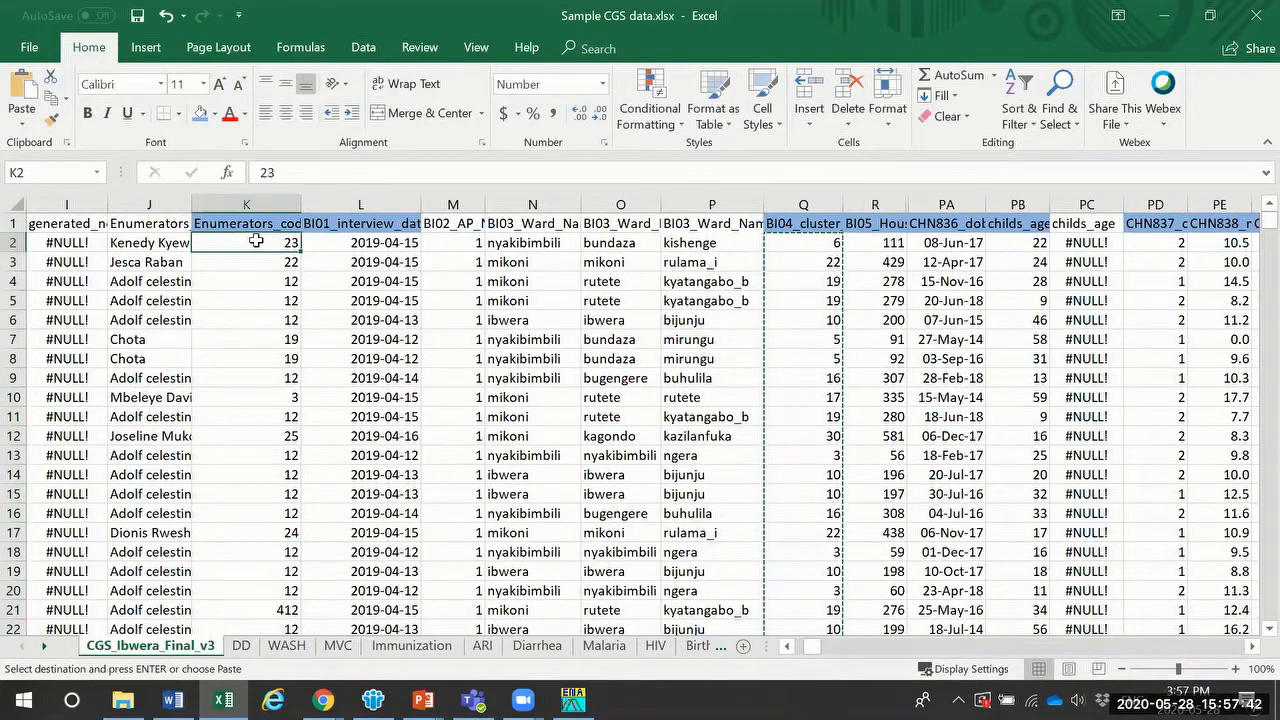
pyautogui.moveTo(256, 241); pyautogui.dragTo(295, 550)
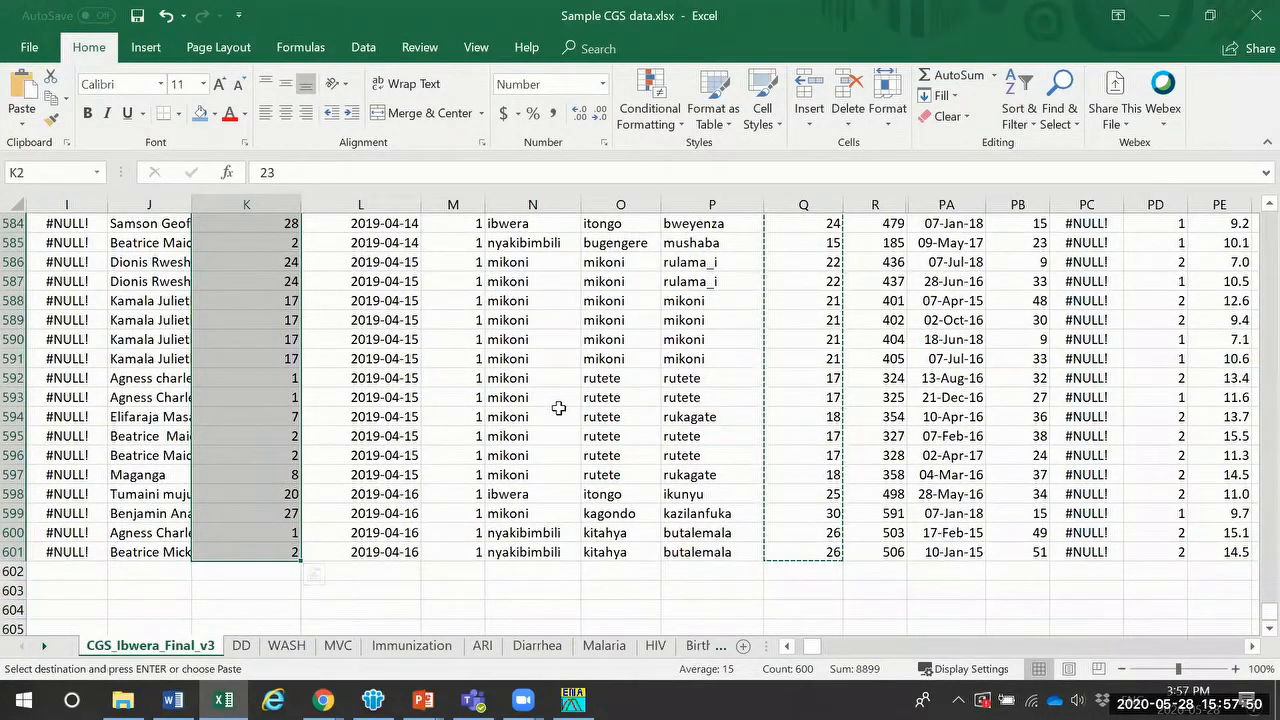
pyautogui.hotkey('ctrl', 'c')
# Step: Return to ENA, paste the enumerator codes into the TEAM column from row 1, and select the row 2 TEAM value
pyautogui.click(1172, 15)
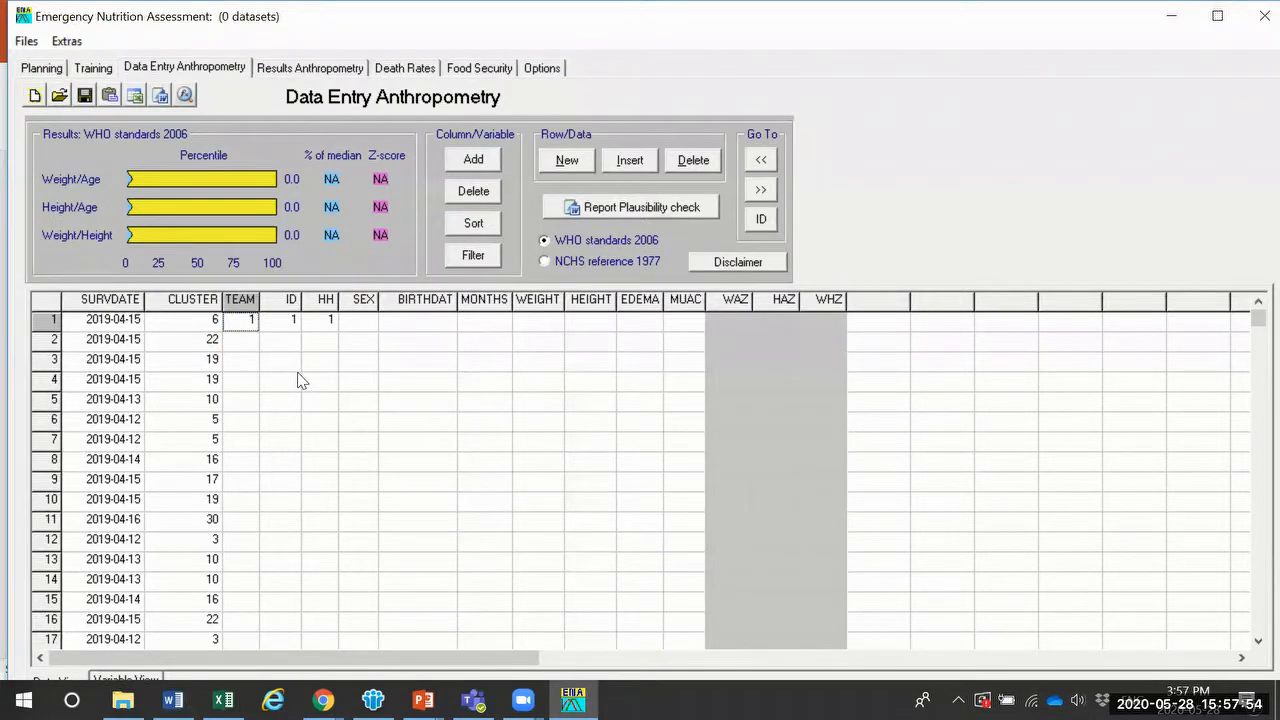
pyautogui.hotkey('ctrl', 'v')
pyautogui.click(599, 398)
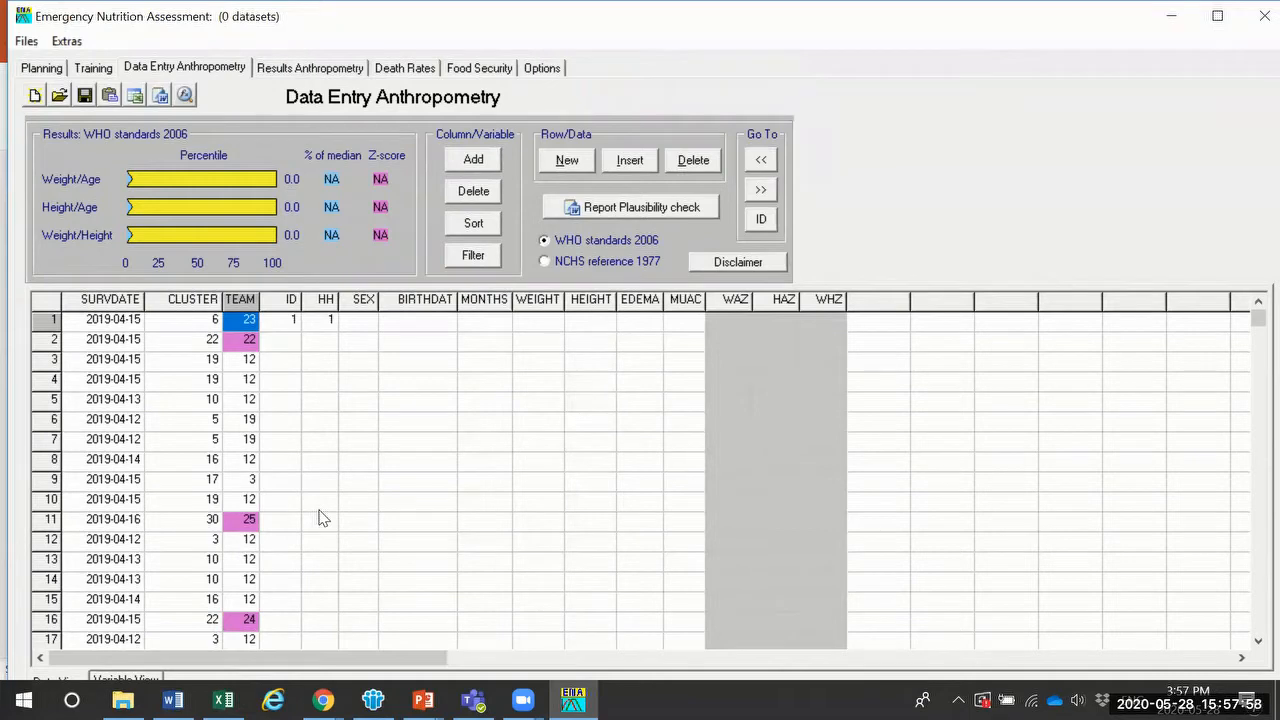
pyautogui.click(250, 344)
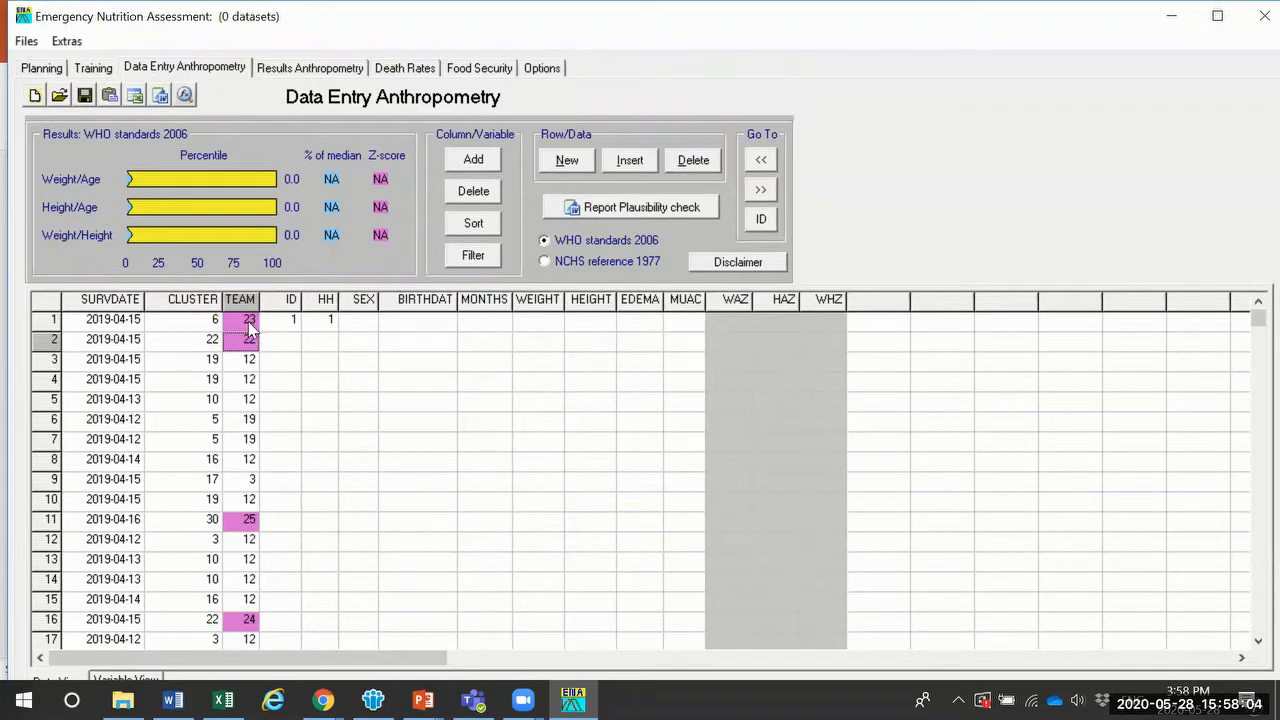
# Step: Paste the copied enumerator codes into the ID column starting at row 1, confirming that the clipboard data is integrated
pyautogui.click(250, 322)
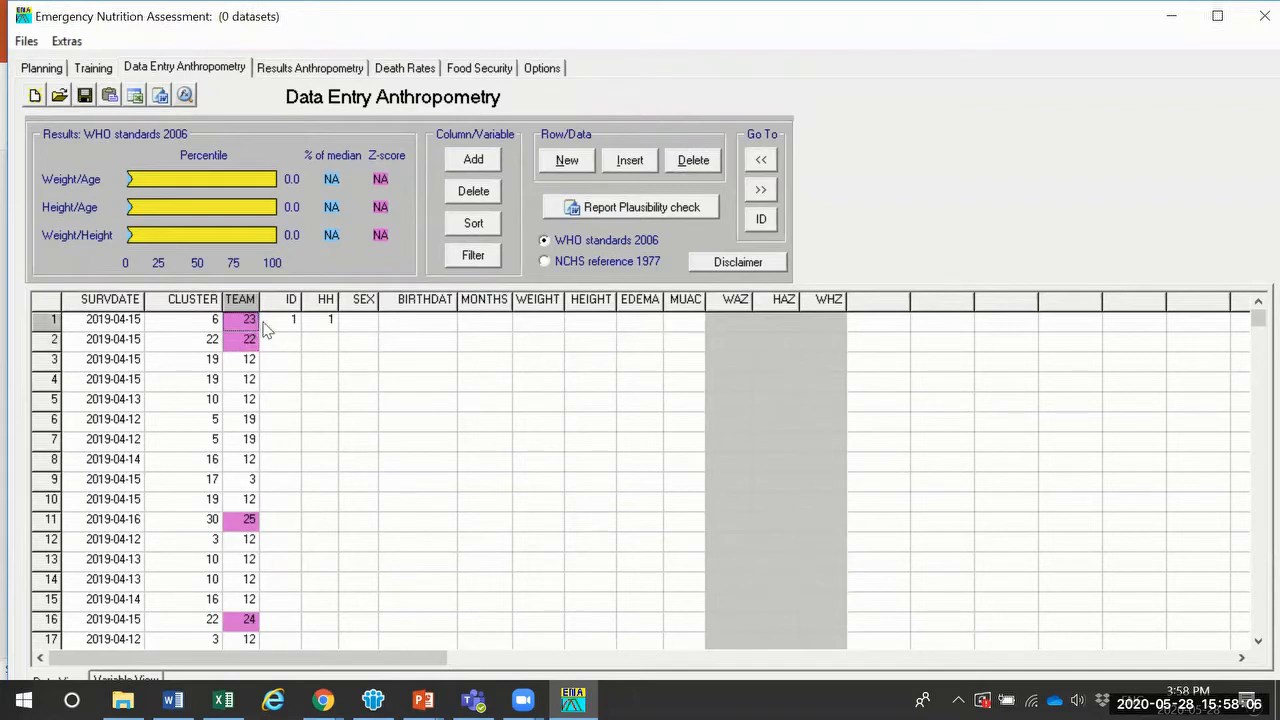
pyautogui.click(266, 322)
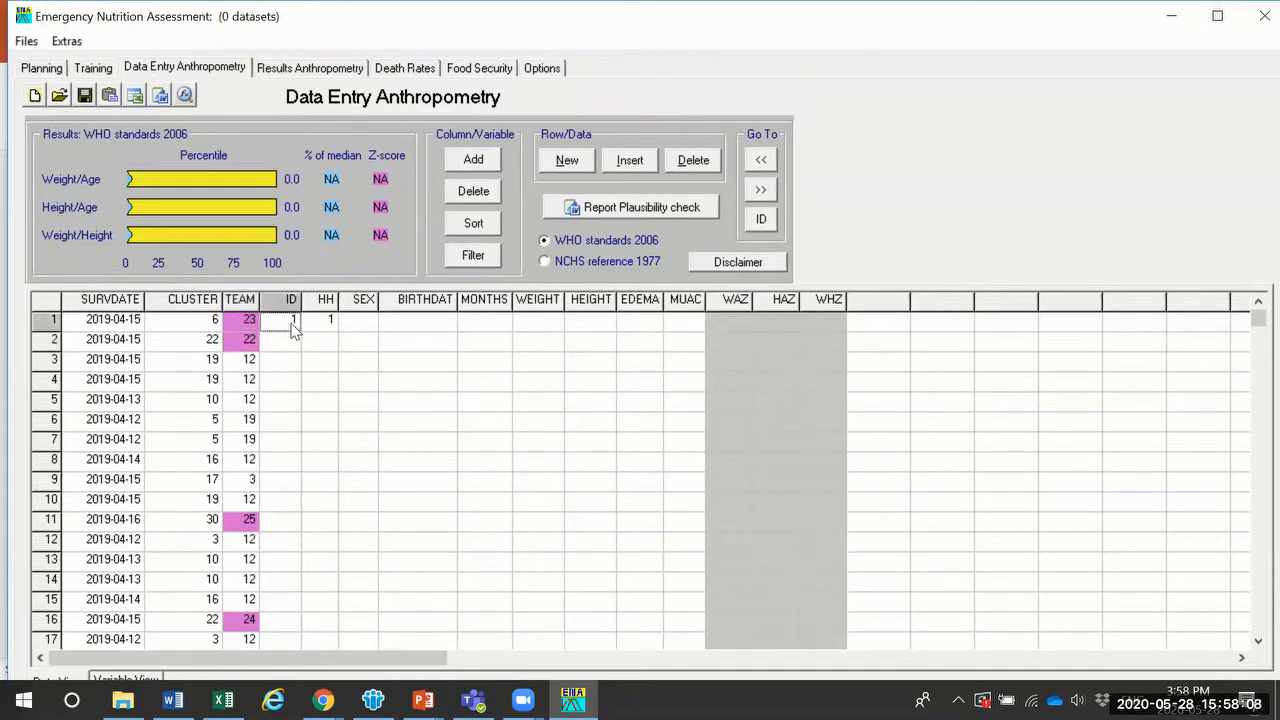
pyautogui.click(287, 340)
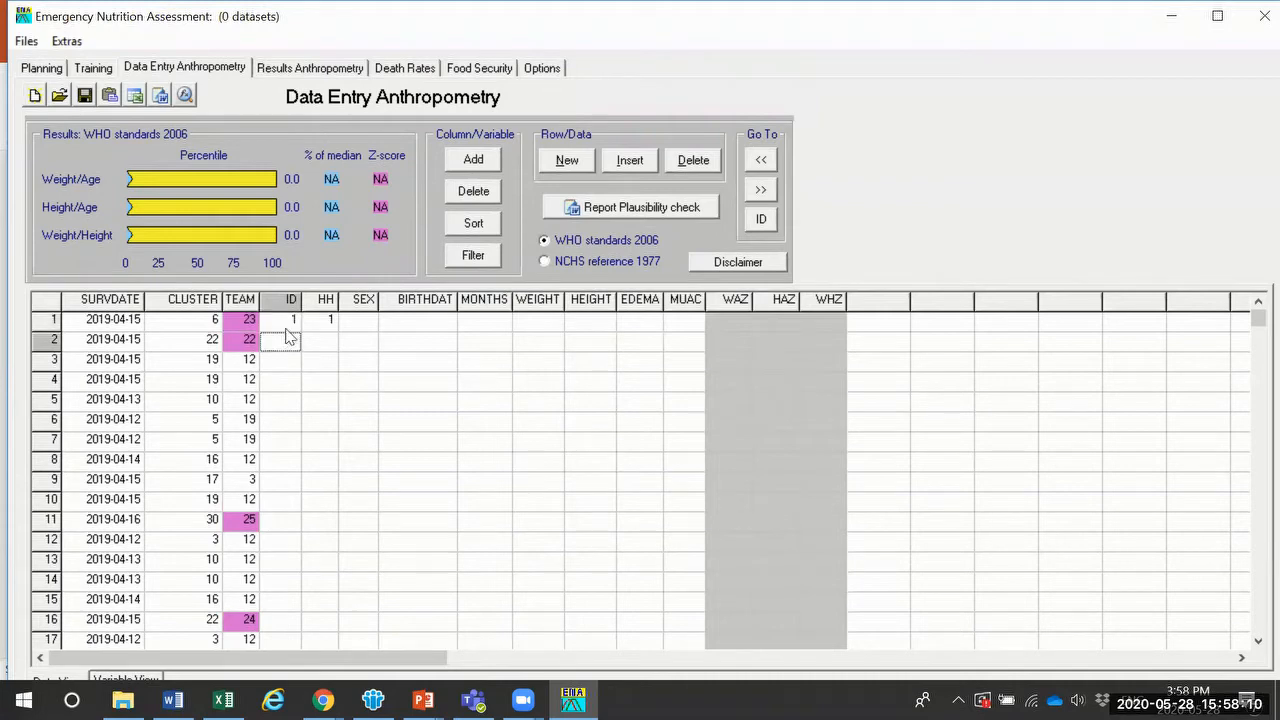
pyautogui.press('Up')
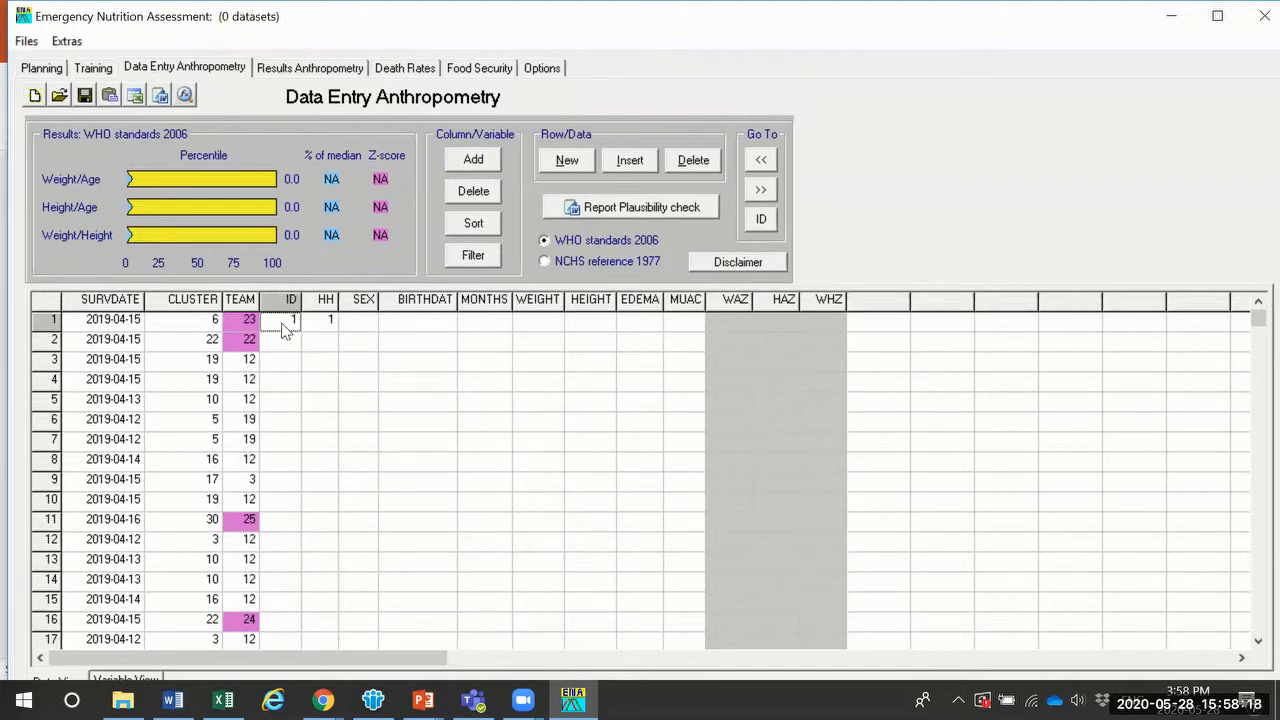
pyautogui.click(250, 323)
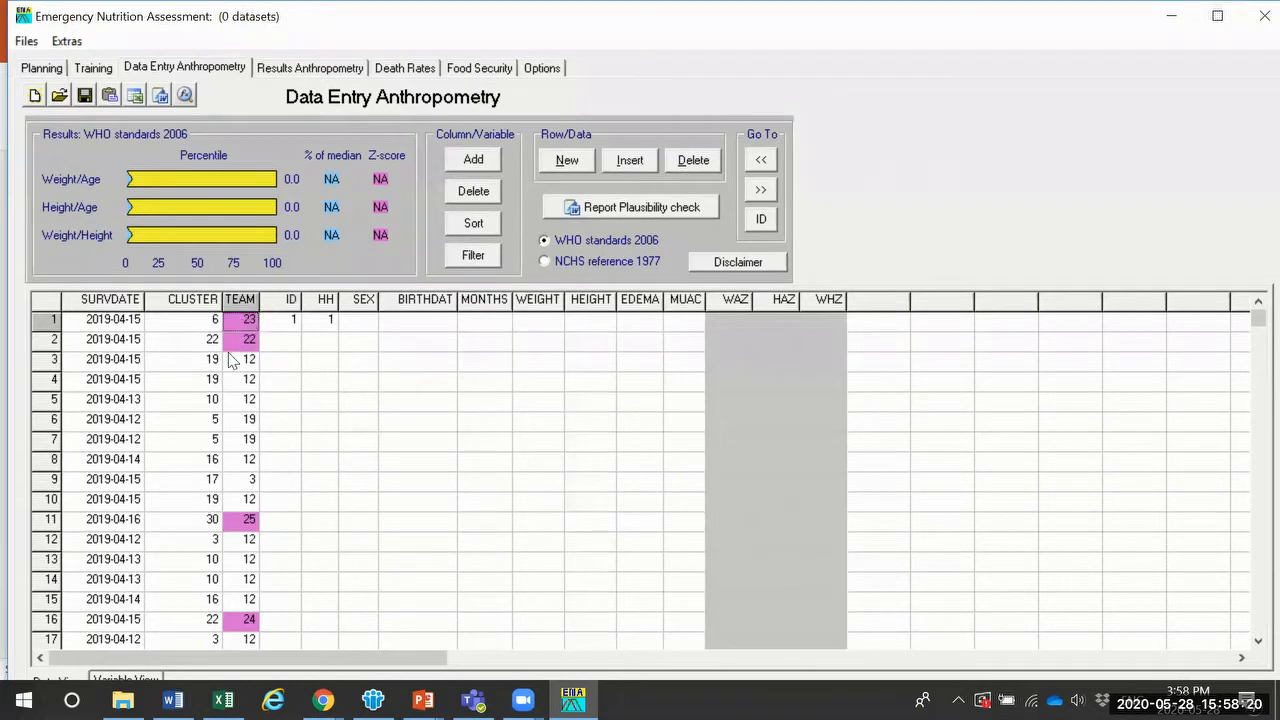
pyautogui.click(277, 325)
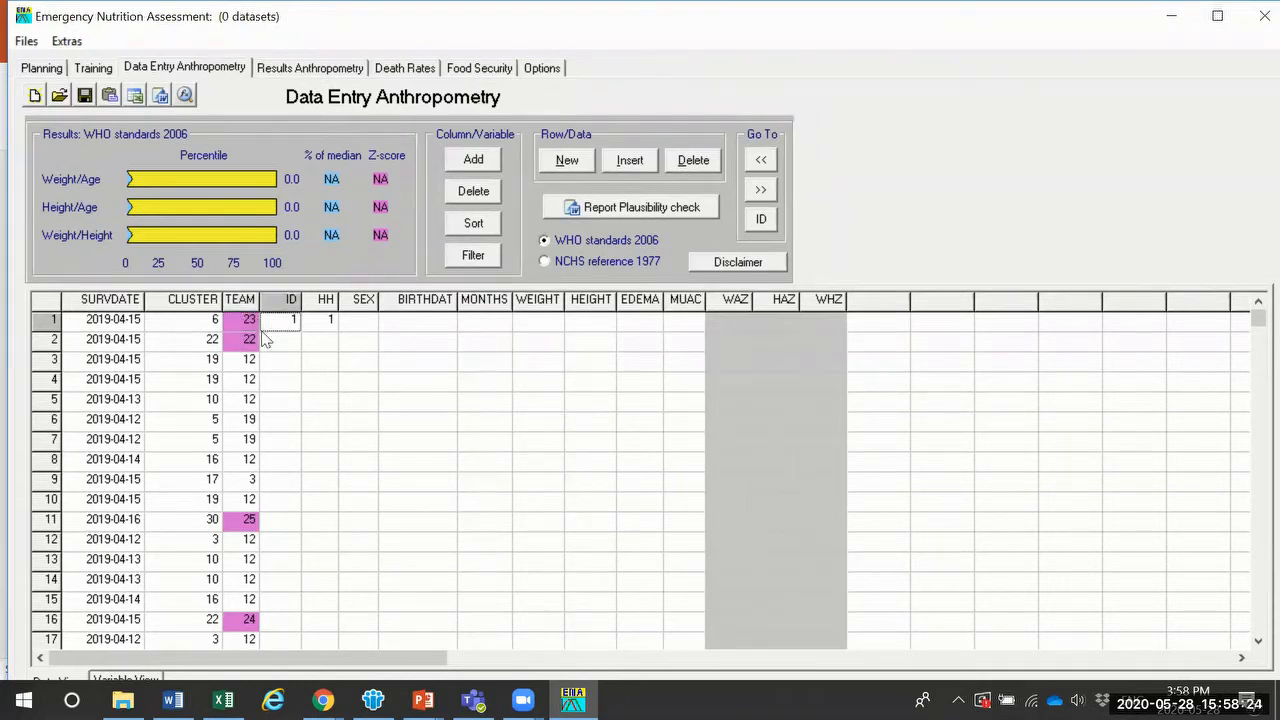
pyautogui.hotkey('ctrl', 'v')
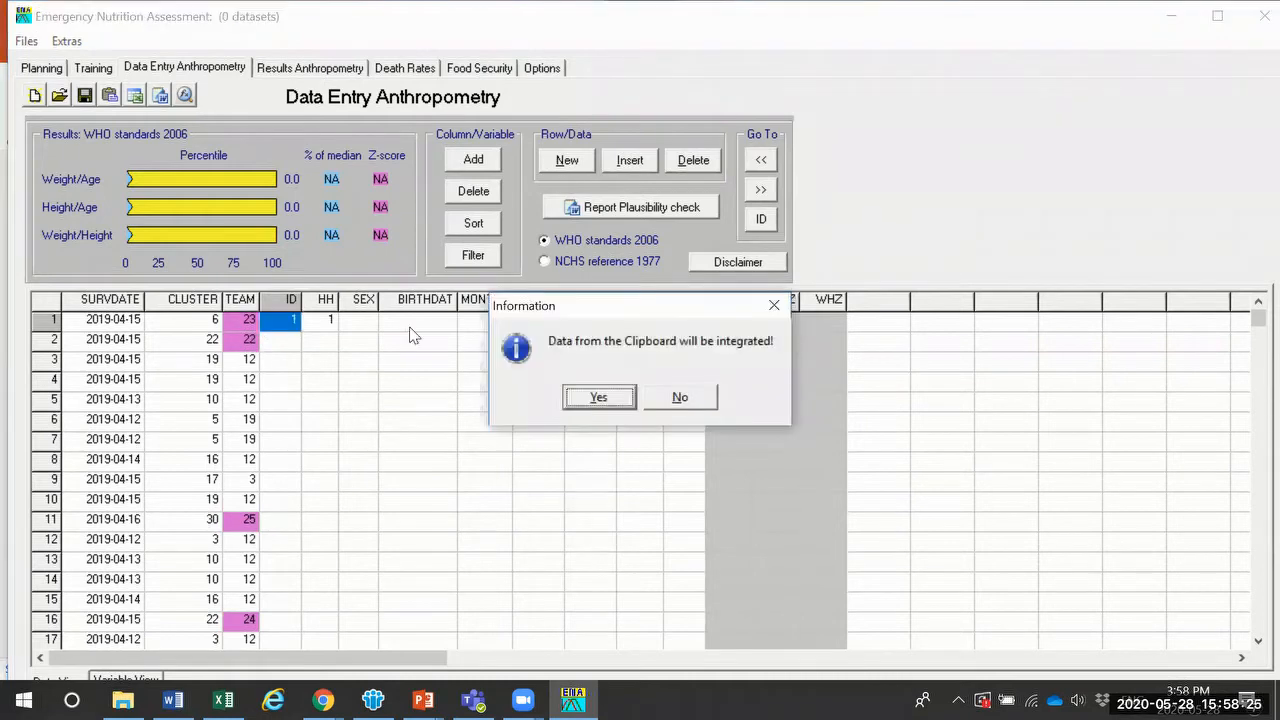
pyautogui.click(596, 397)
pyautogui.click(354, 447)
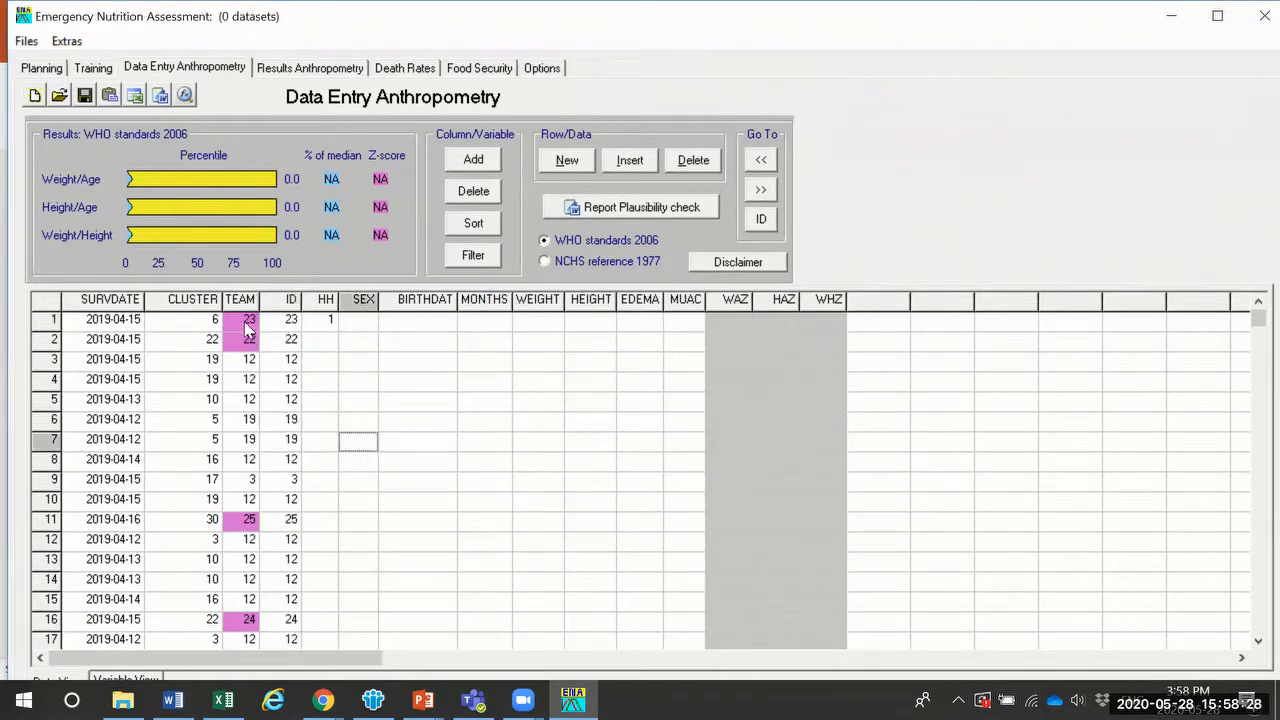
pyautogui.click(245, 323)
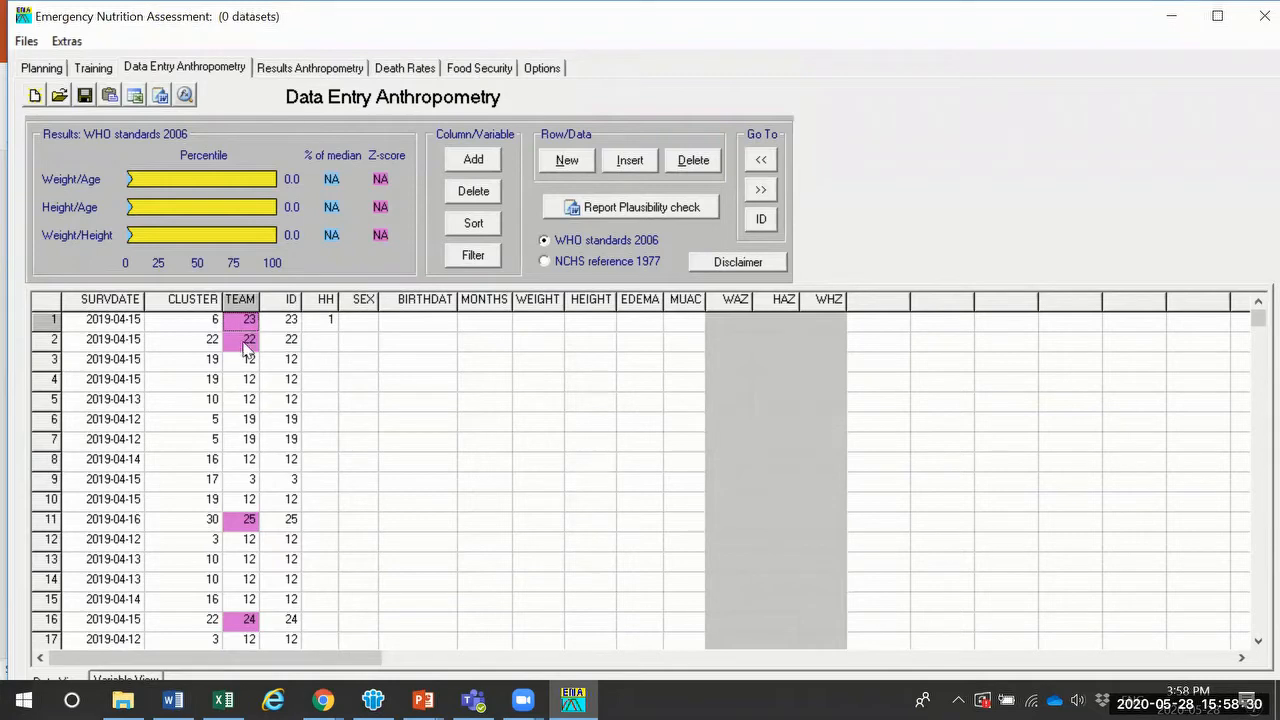
pyautogui.click(245, 321)
pyautogui.click(249, 335)
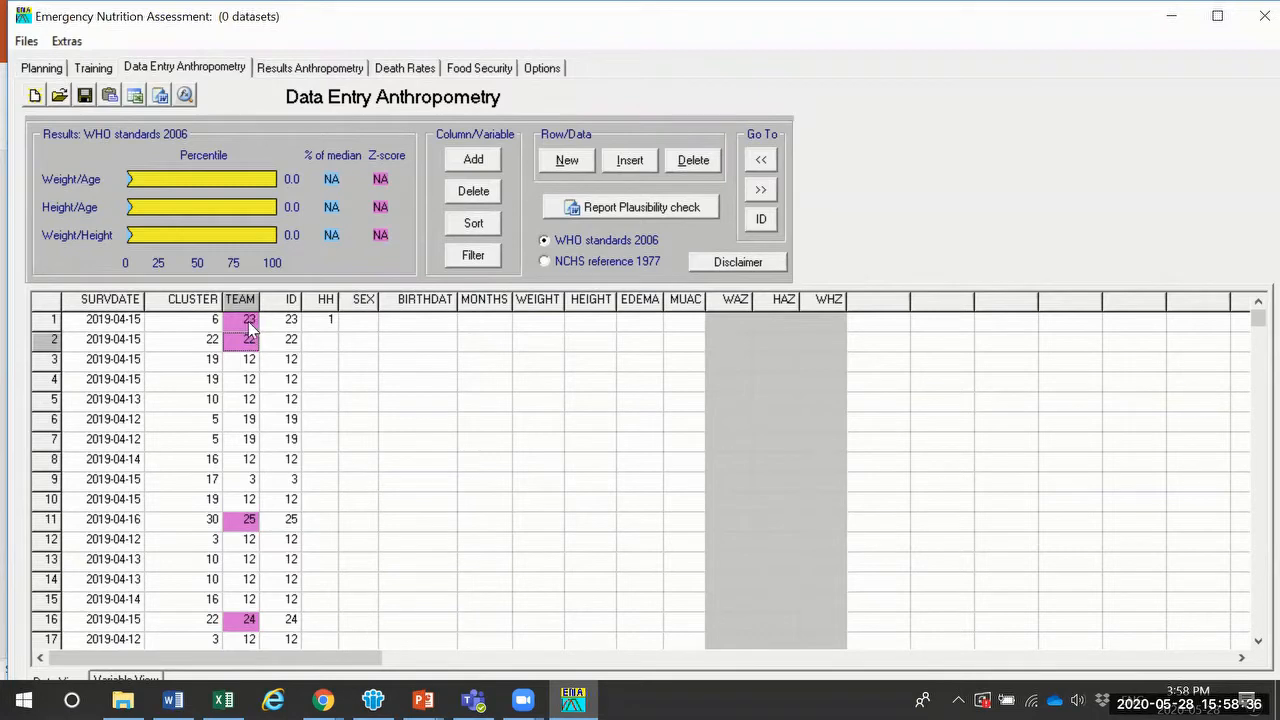
pyautogui.click(331, 322)
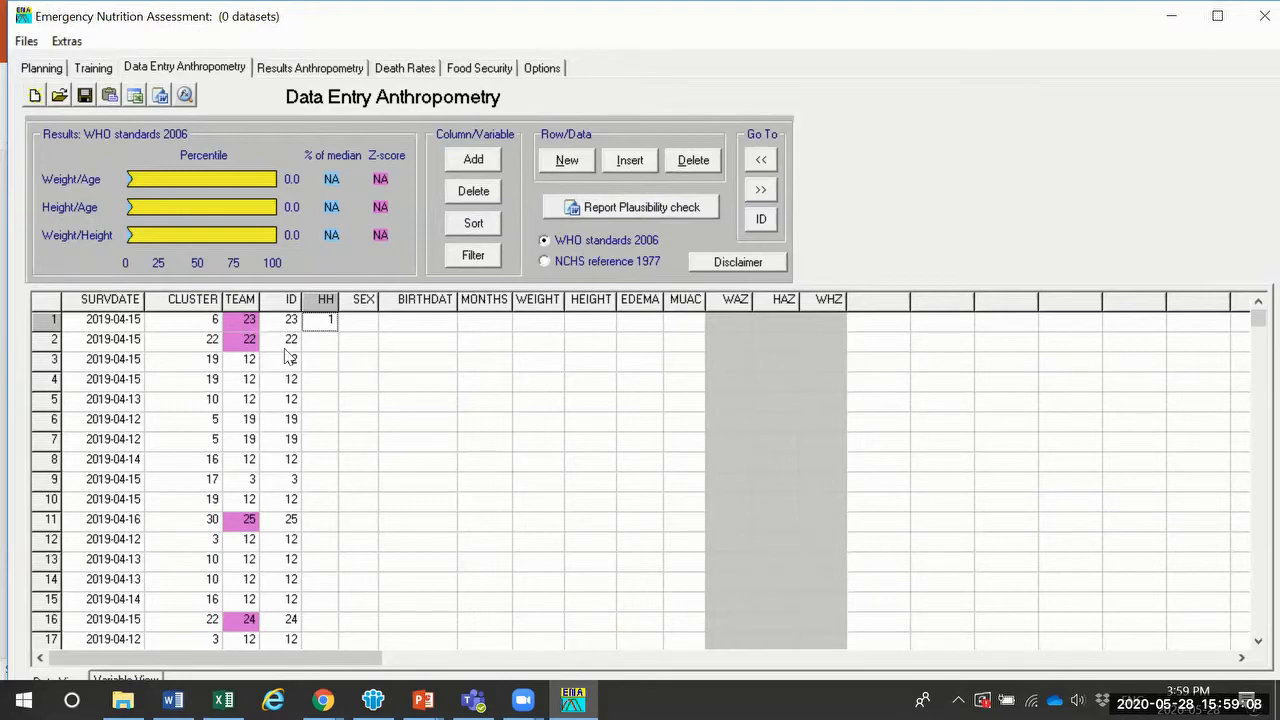
pyautogui.click(223, 700)
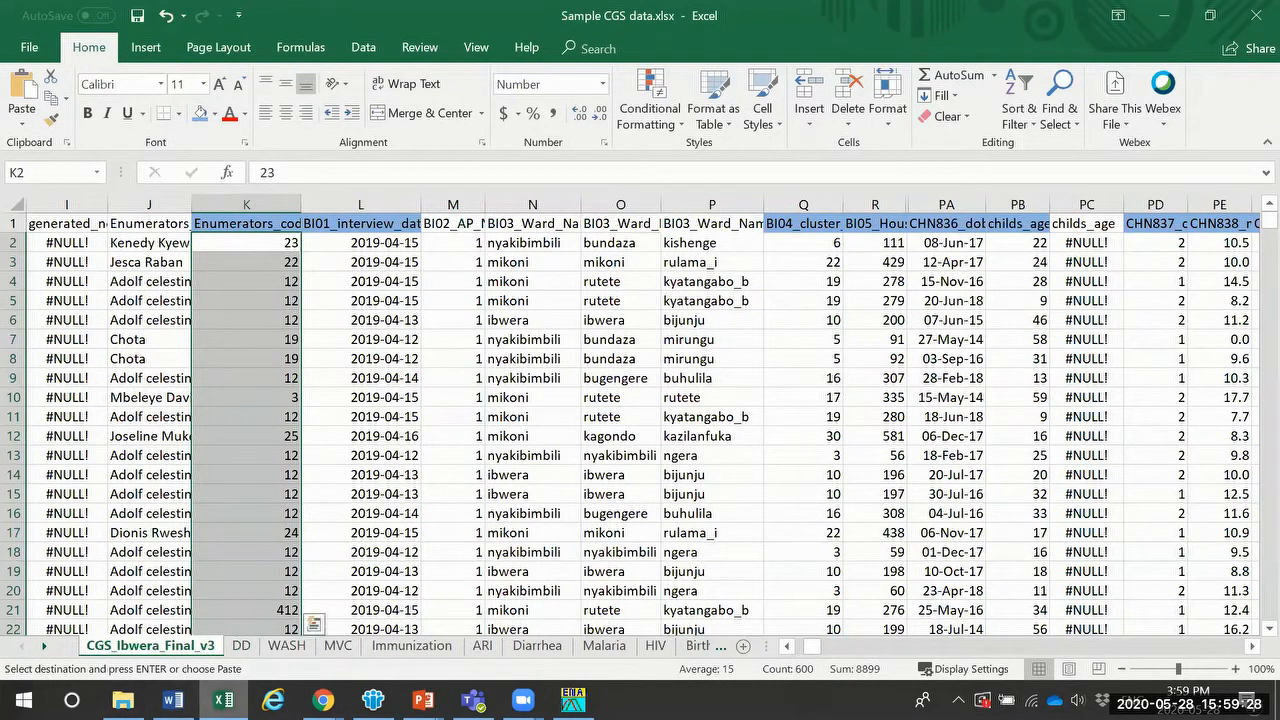
pyautogui.moveTo(223, 700)
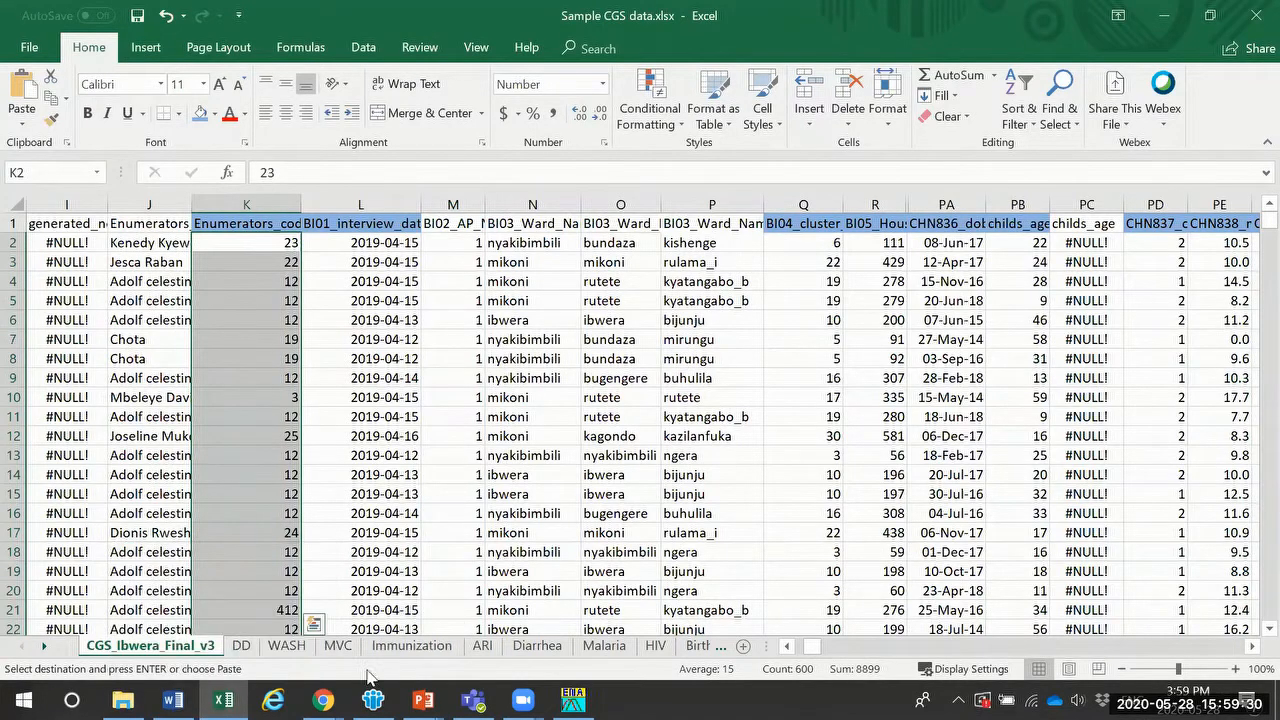
pyautogui.click(1167, 20)
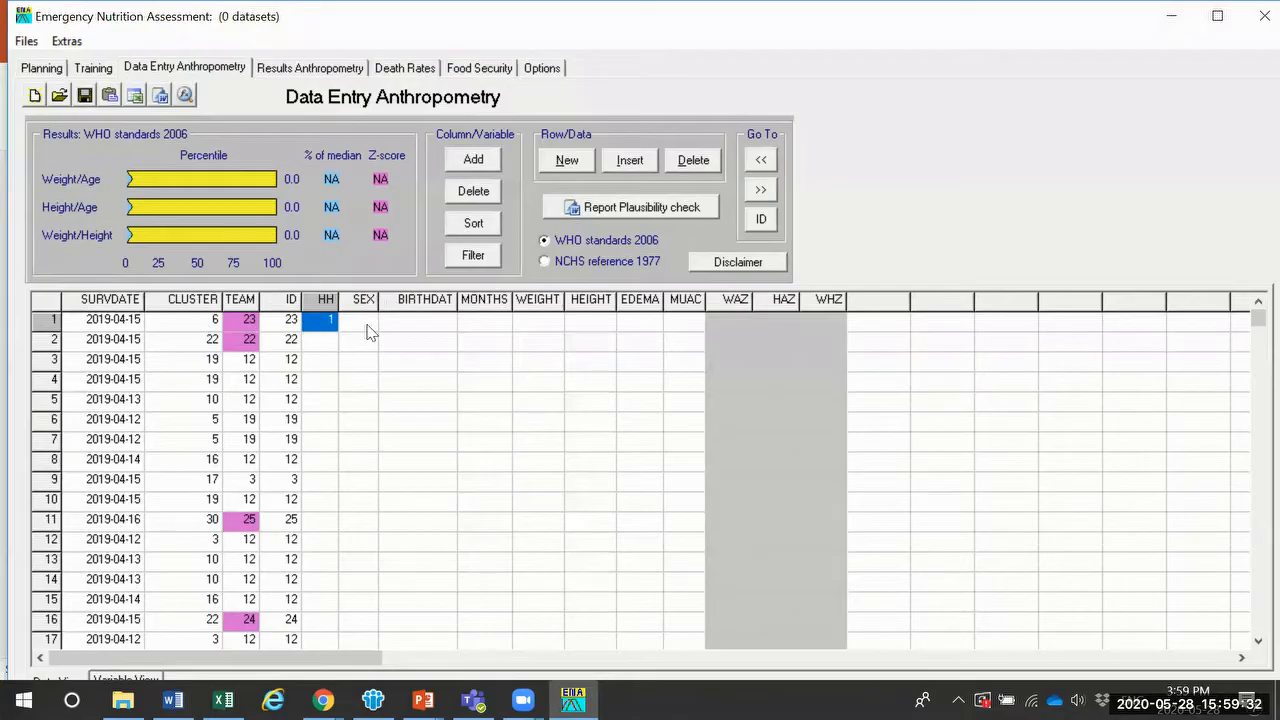
pyautogui.write('1')
pyautogui.press('Tab')
# Step: Target row 1 of ENA's HH column, then switch to the Excel workbook and copy the BI05_Household_Number values in R2:R601
pyautogui.click(323, 328)
pyautogui.moveTo(490, 690)
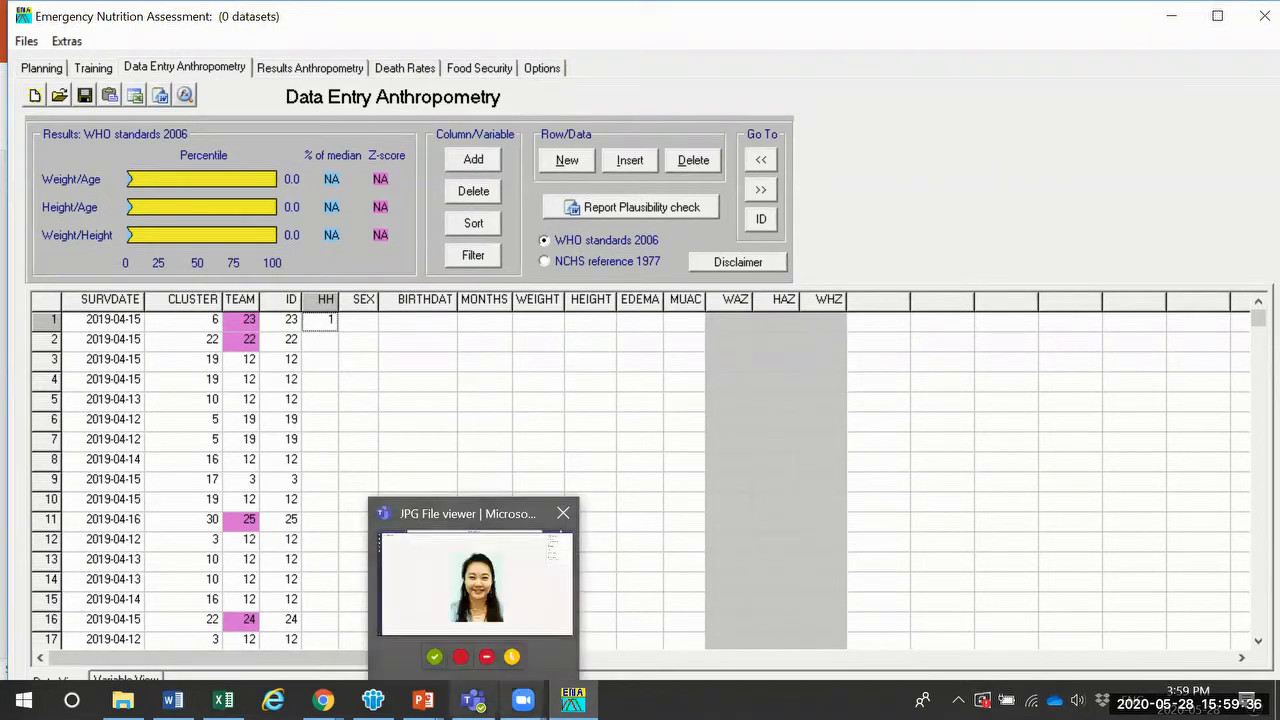
pyautogui.moveTo(223, 700)
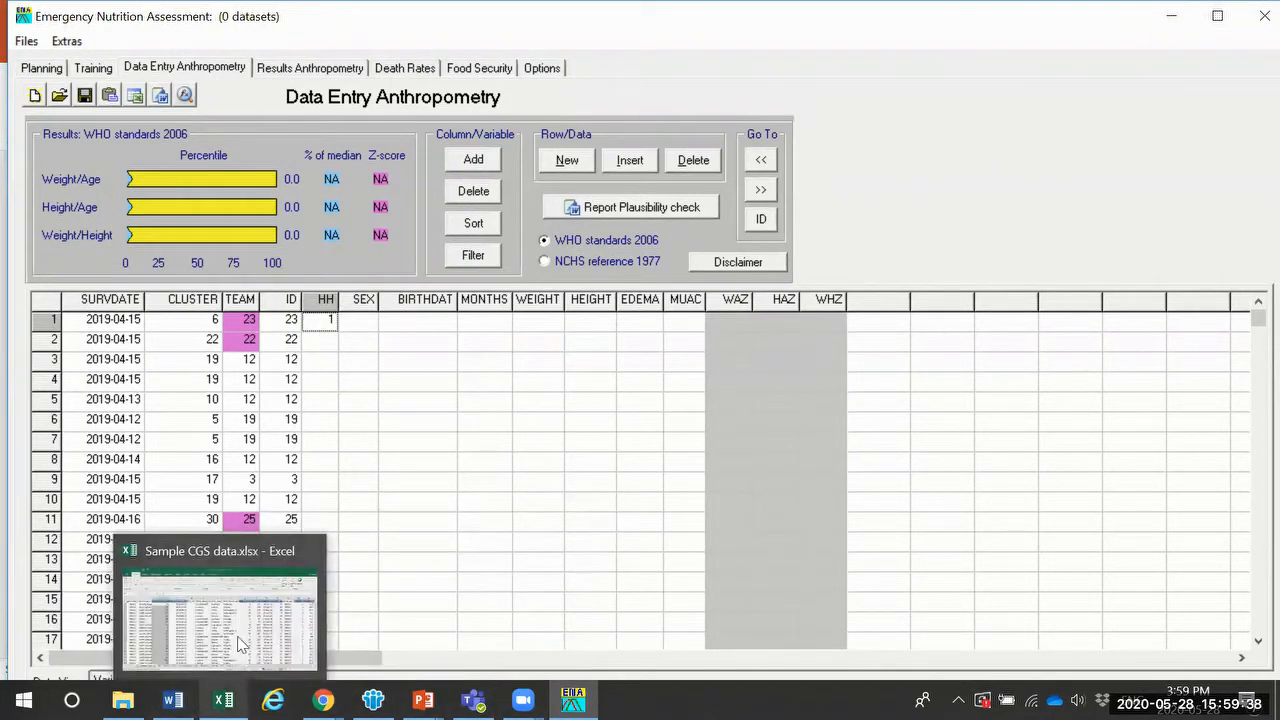
pyautogui.click(240, 643)
pyautogui.click(885, 244)
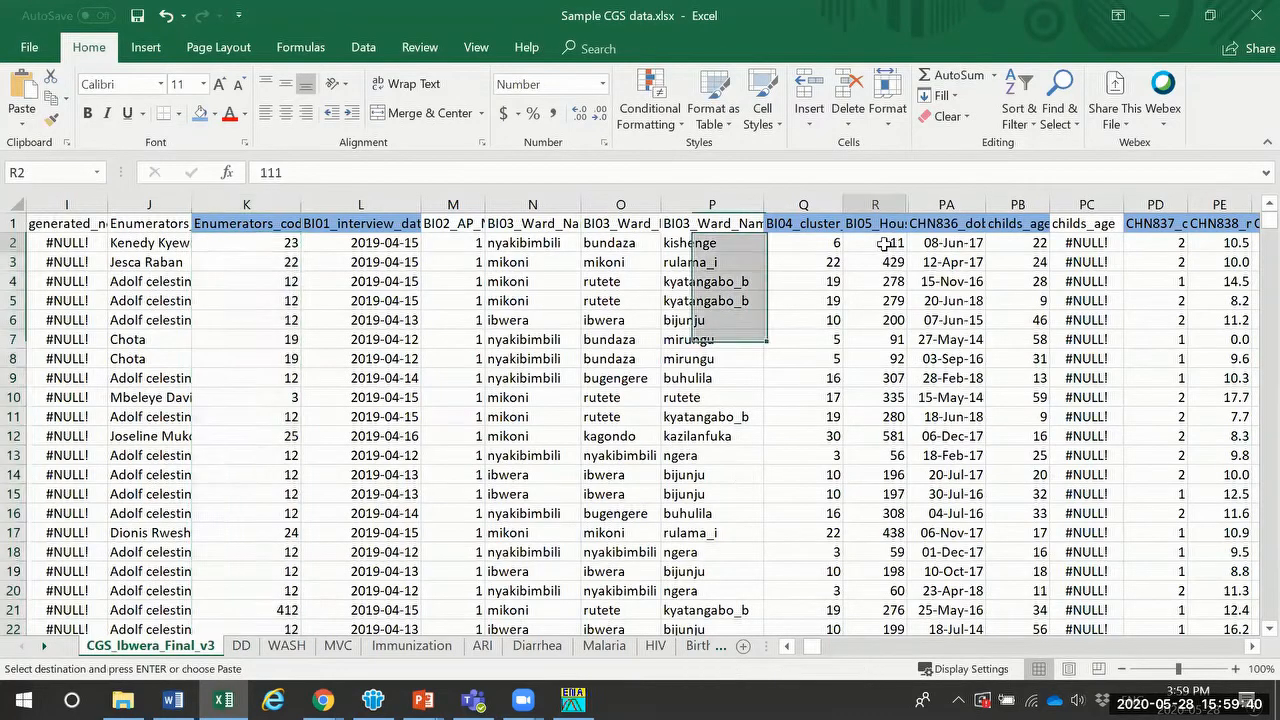
pyautogui.click(891, 224)
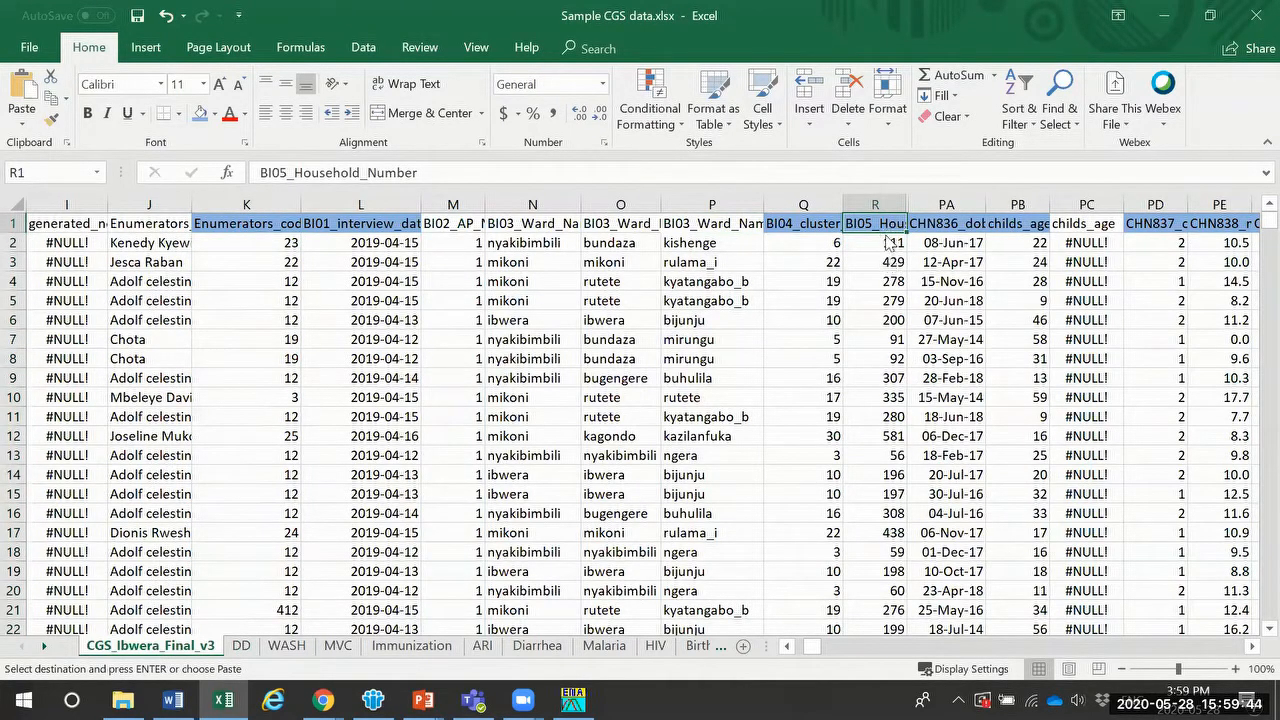
pyautogui.moveTo(889, 239); pyautogui.dragTo(904, 610)
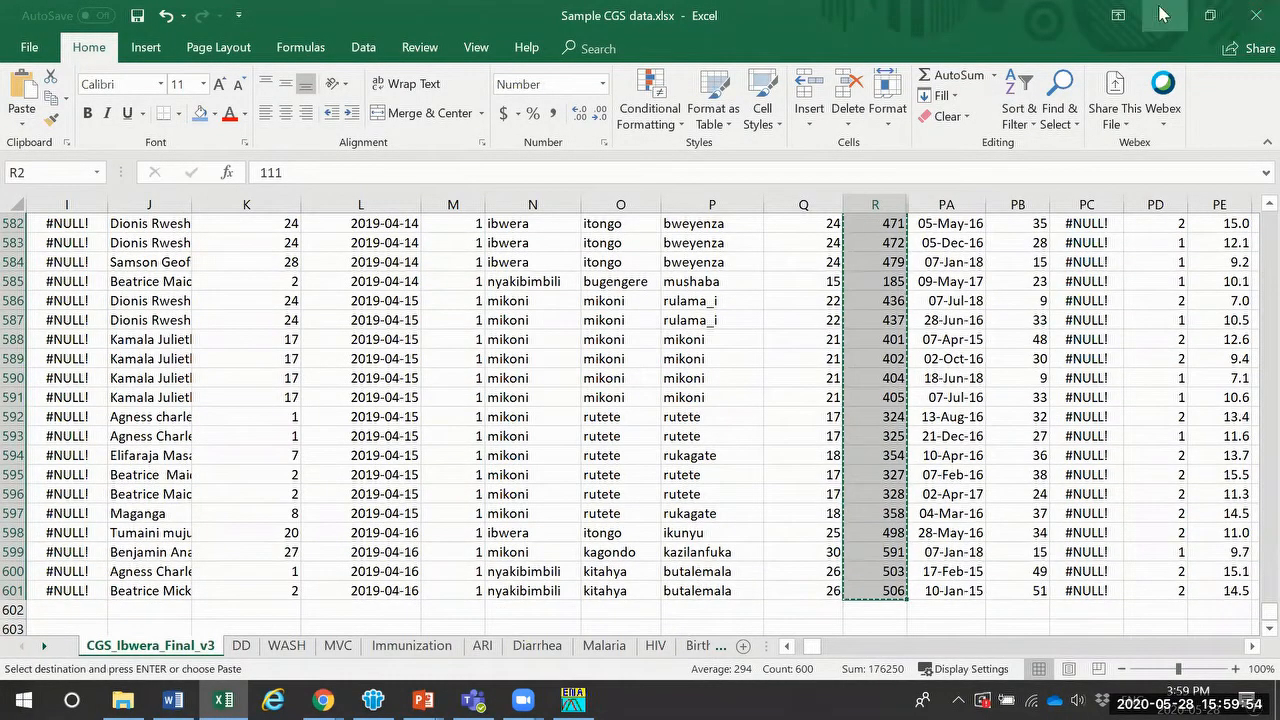
# Step: Switch back to ENA and paste the copied household numbers into the HH column starting at row 1
pyautogui.hotkey('alt', 'Tab')
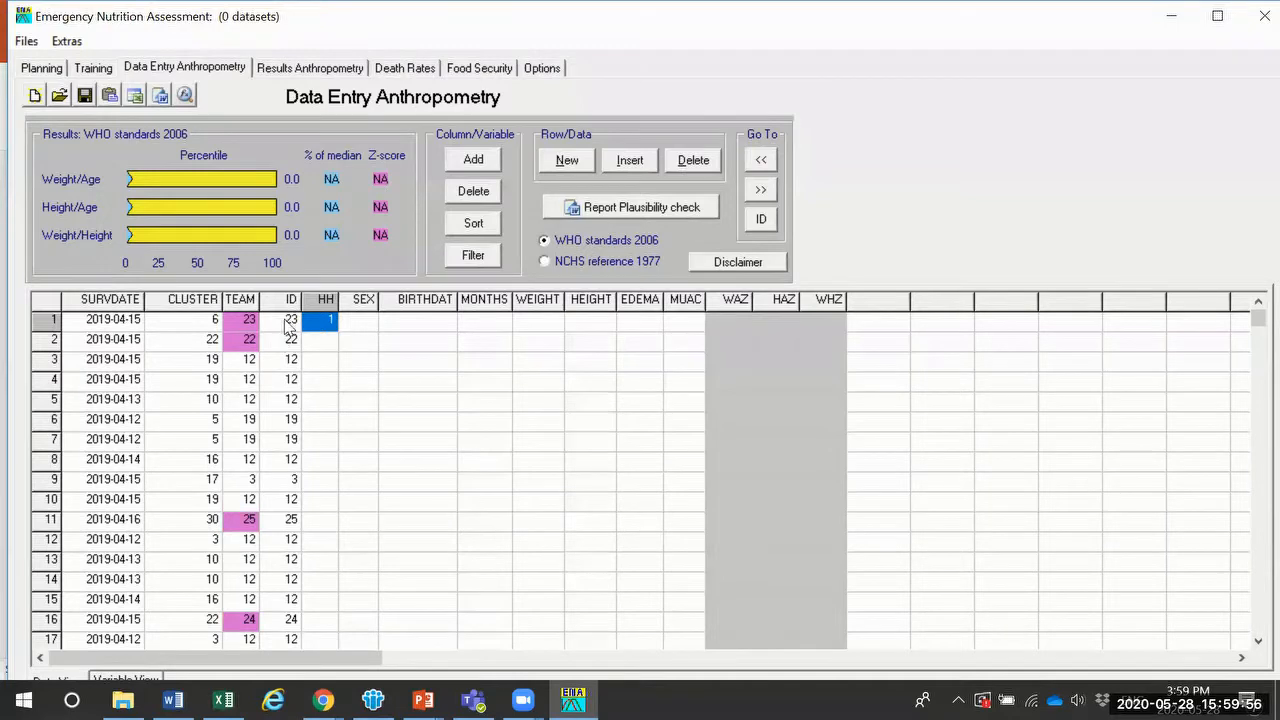
pyautogui.click(330, 321)
pyautogui.hotkey('ctrl', 'v')
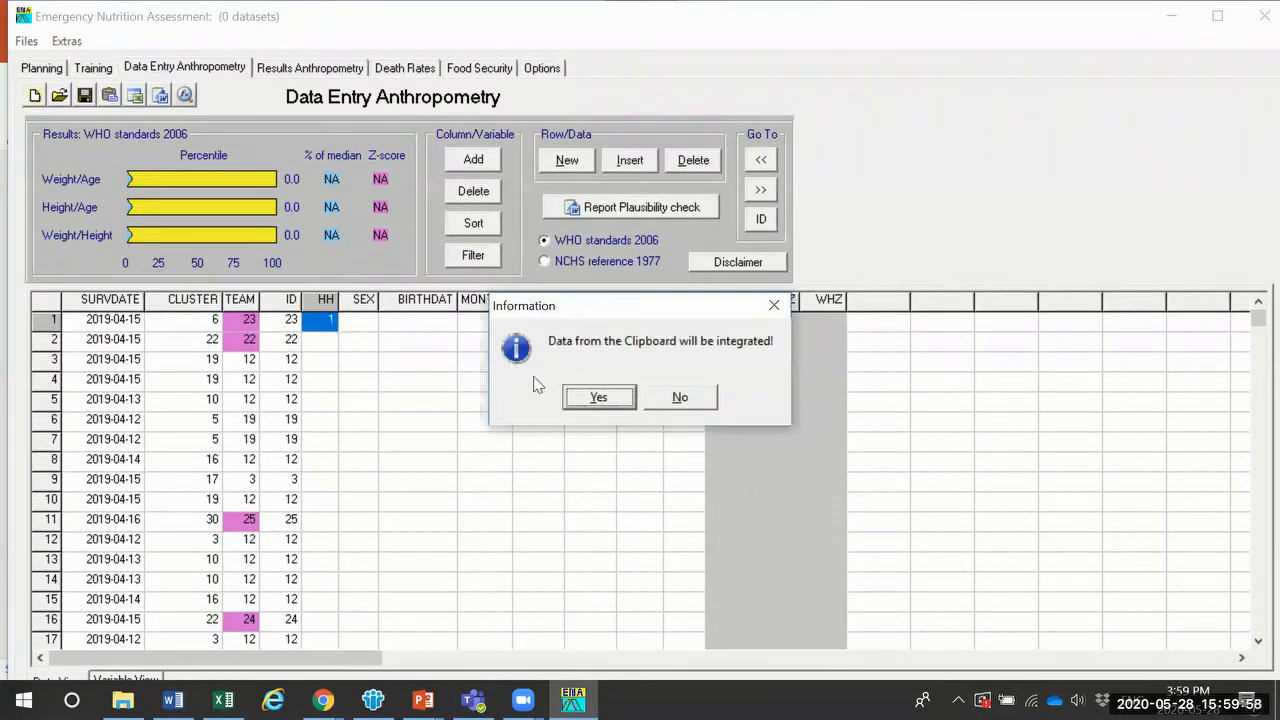
pyautogui.click(588, 398)
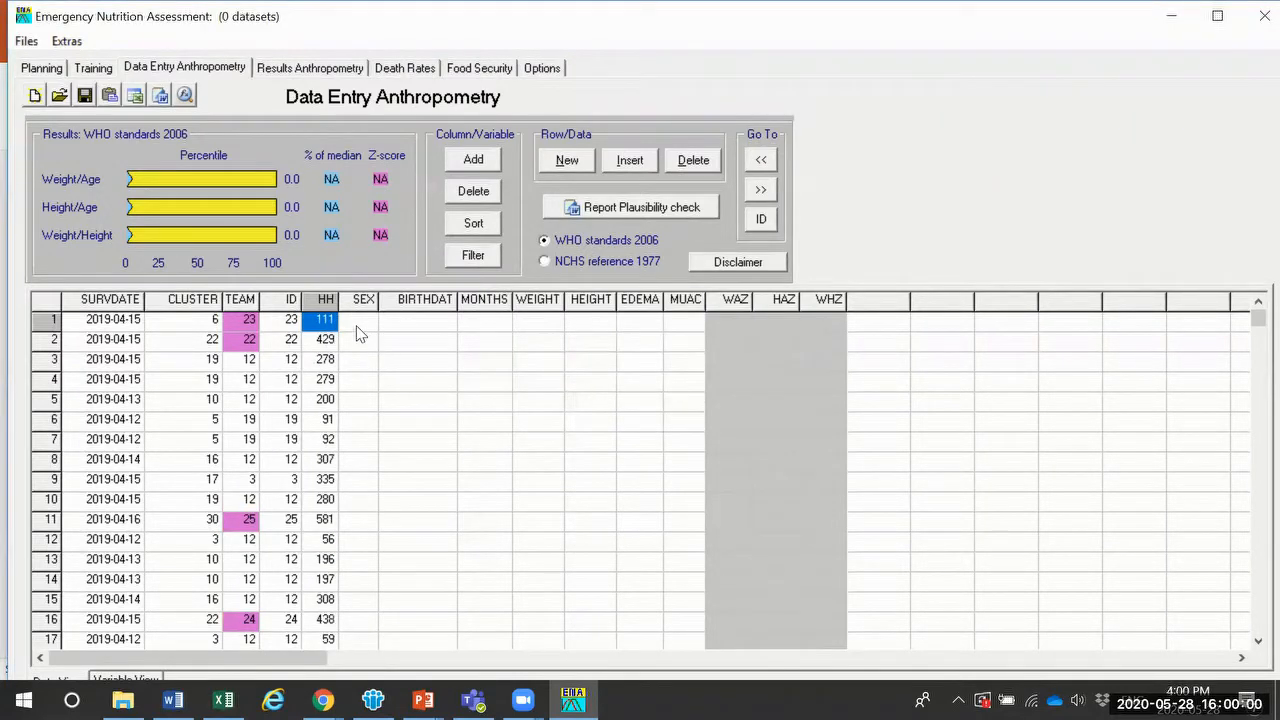
pyautogui.click(321, 323)
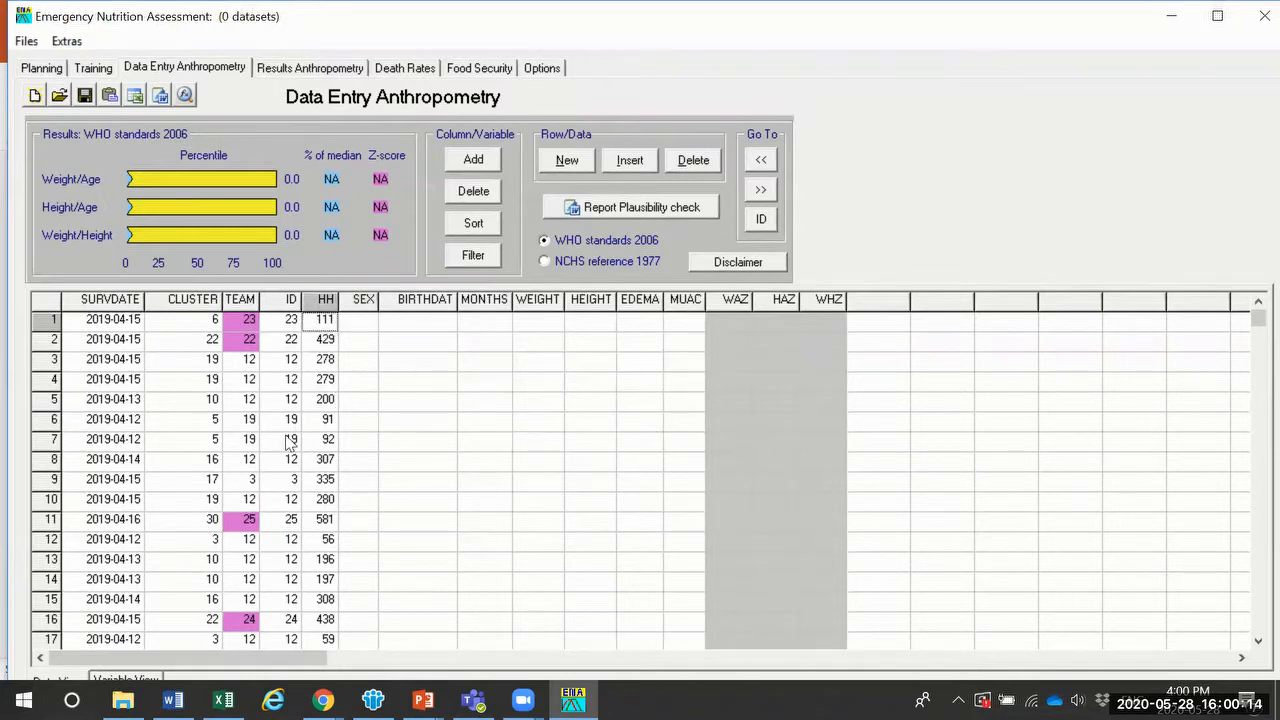
# Step: Check the pasted SURVDATE, CLUSTER, TEAM, ID and HH columns from the first row down to the last filled row
pyautogui.click(328, 441)
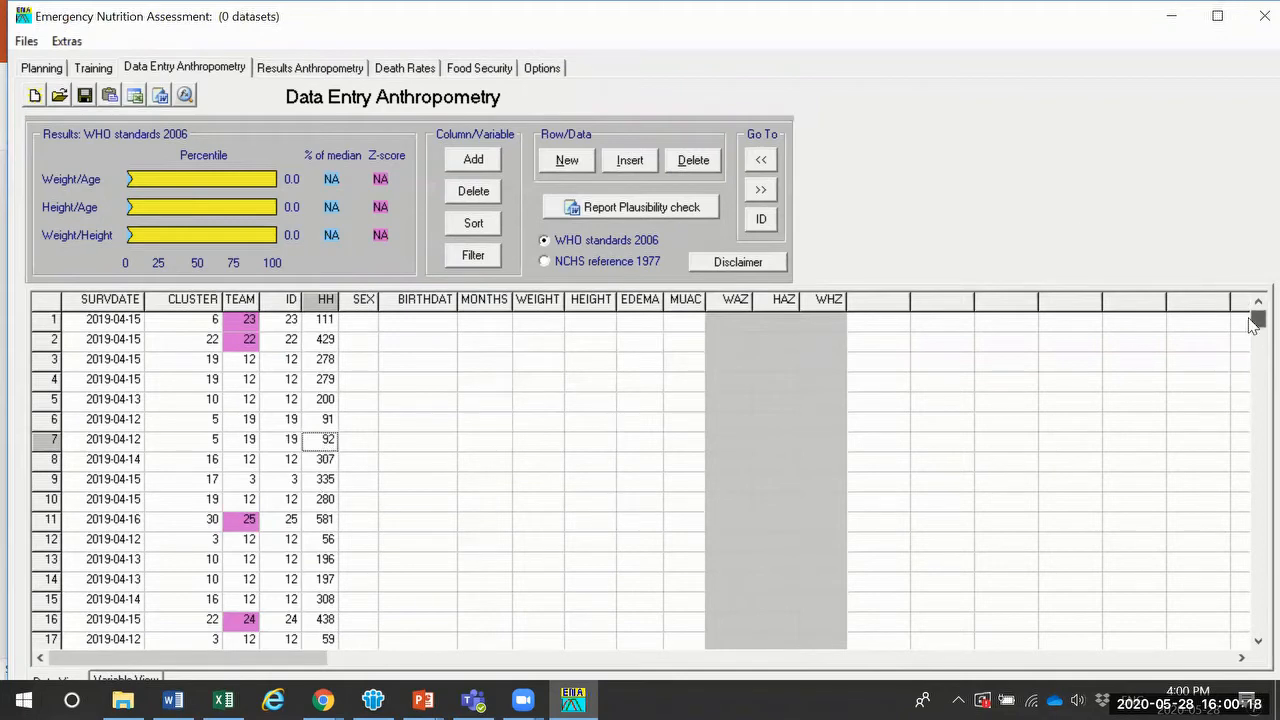
pyautogui.scroll(-9, 1255, 330)
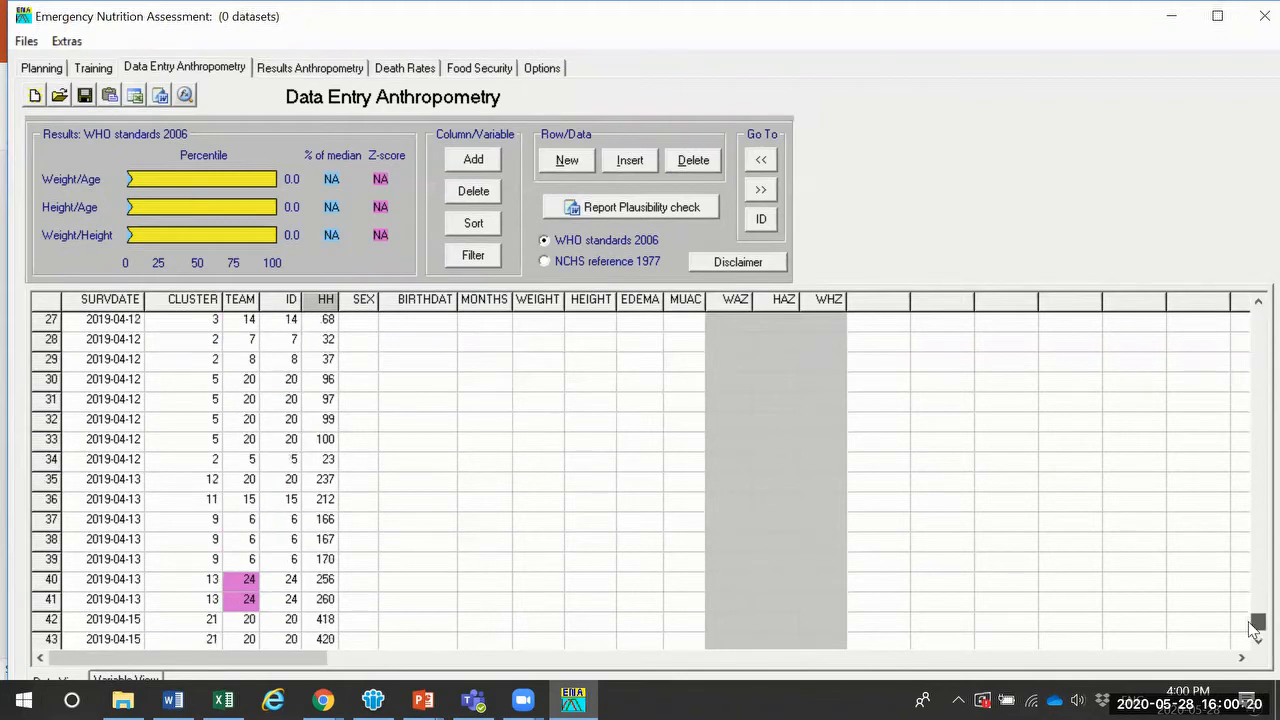
pyautogui.click(1256, 618)
pyautogui.click(1255, 354)
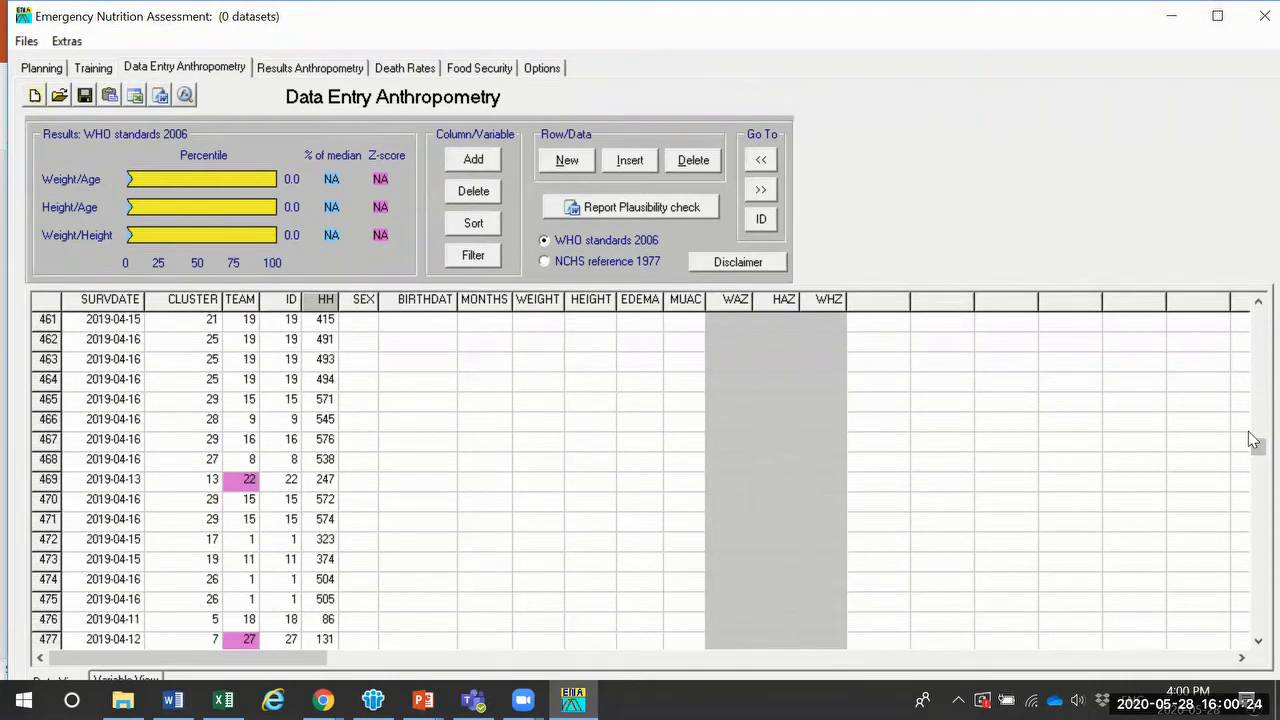
pyautogui.click(1257, 641)
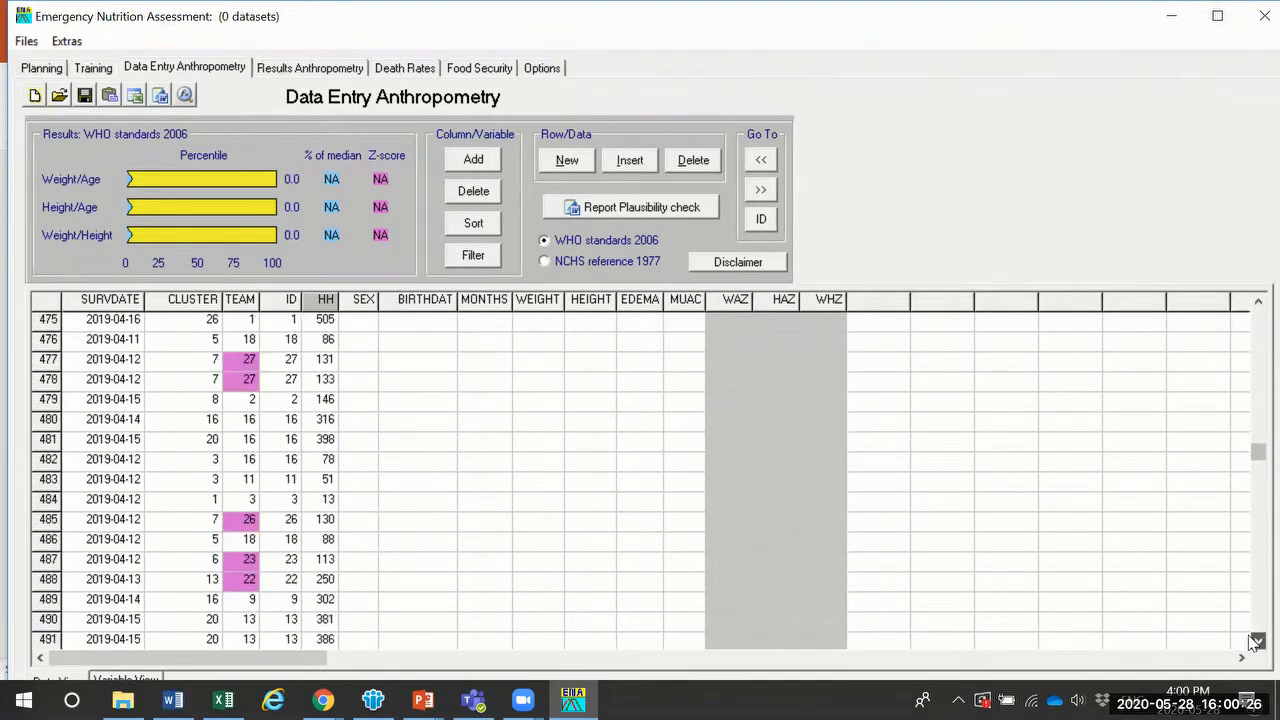
pyautogui.moveTo(1257, 641); pyautogui.dragTo(1254, 642)
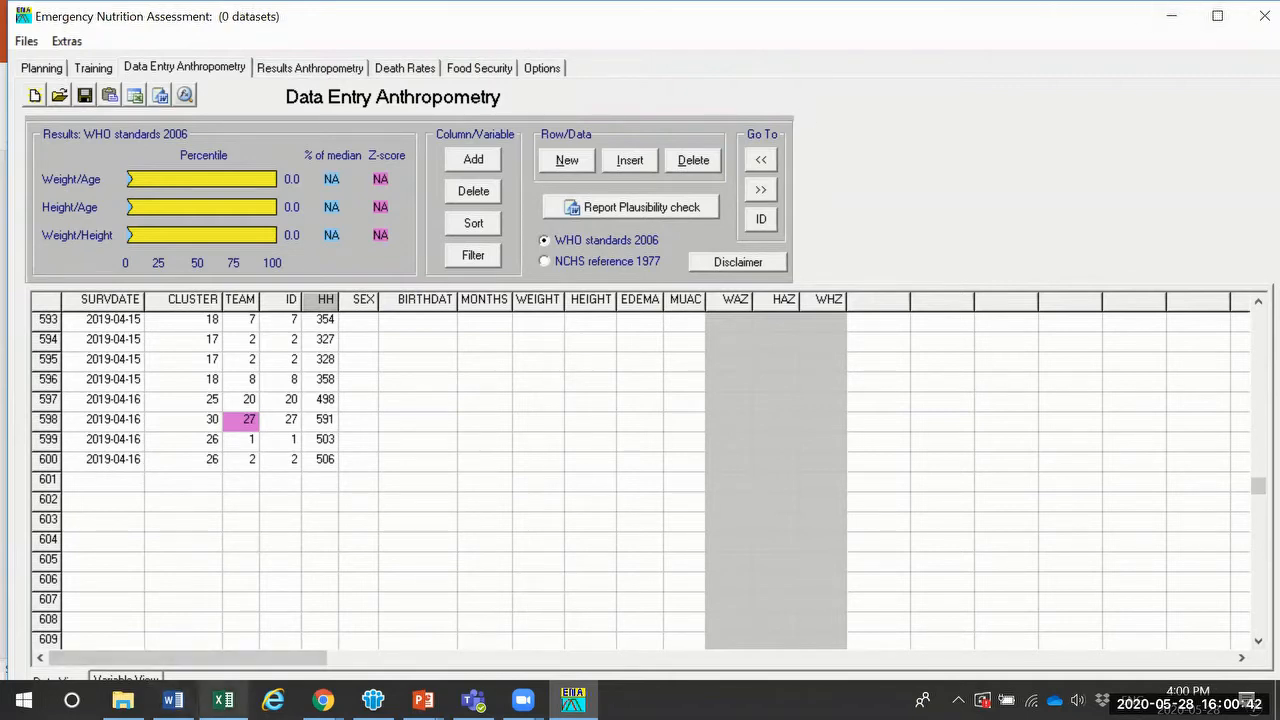
# Step: Switch to the Sample CGS data.xlsx workbook in Excel and return to the first rows of the CGS_Ibwera_Final_v3 sheet
pyautogui.moveTo(223, 700)
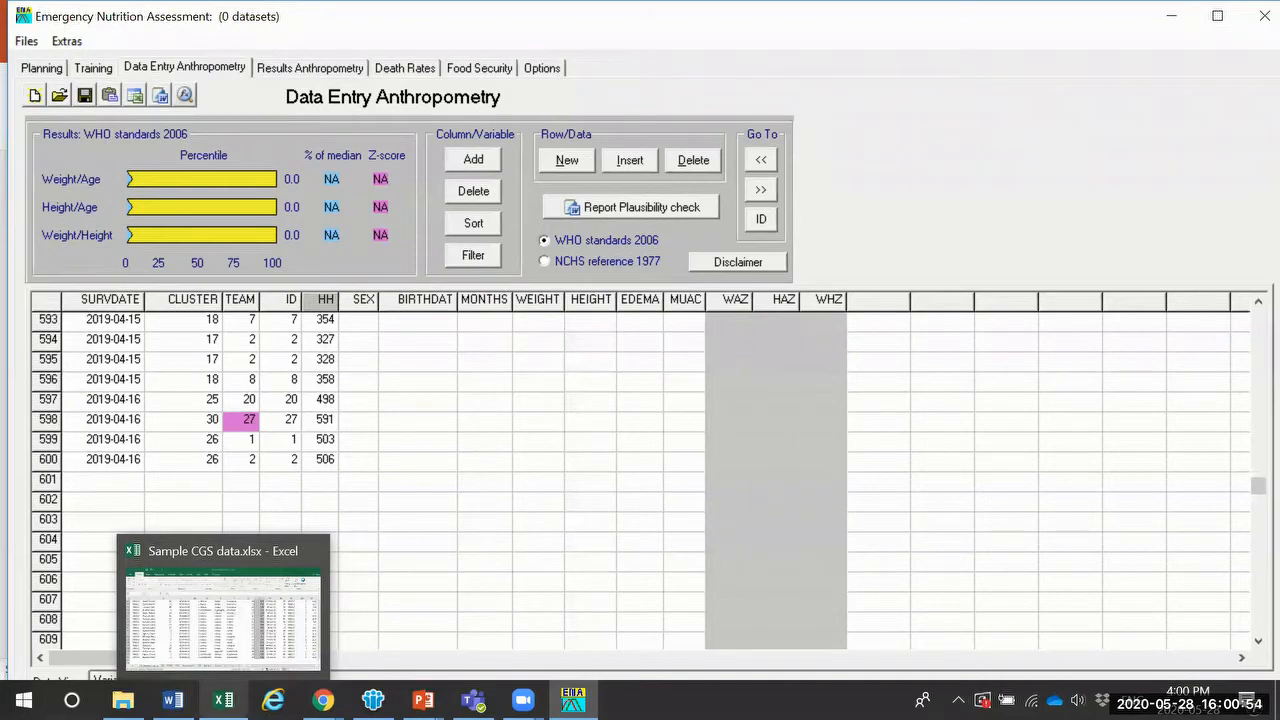
pyautogui.click(226, 633)
pyautogui.scroll(20, 863, 437)
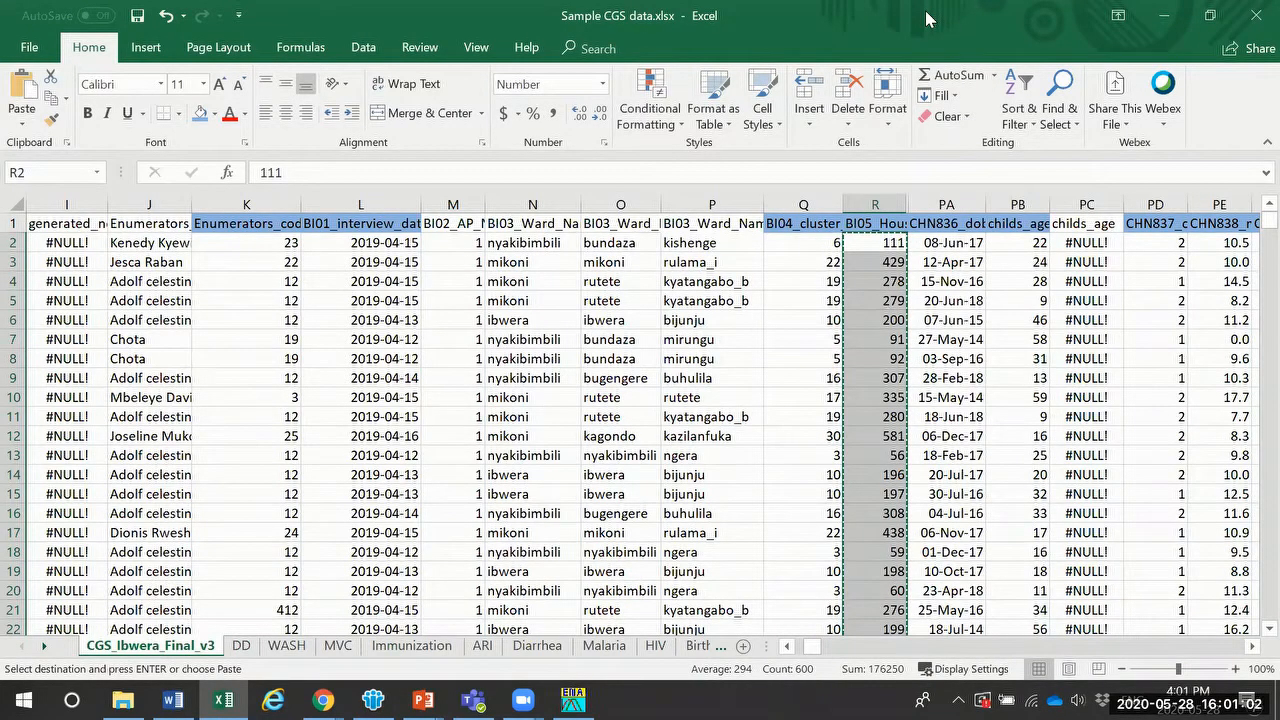
pyautogui.moveTo(927, 18); pyautogui.dragTo(677, 318)
pyautogui.doubleClick(677, 320)
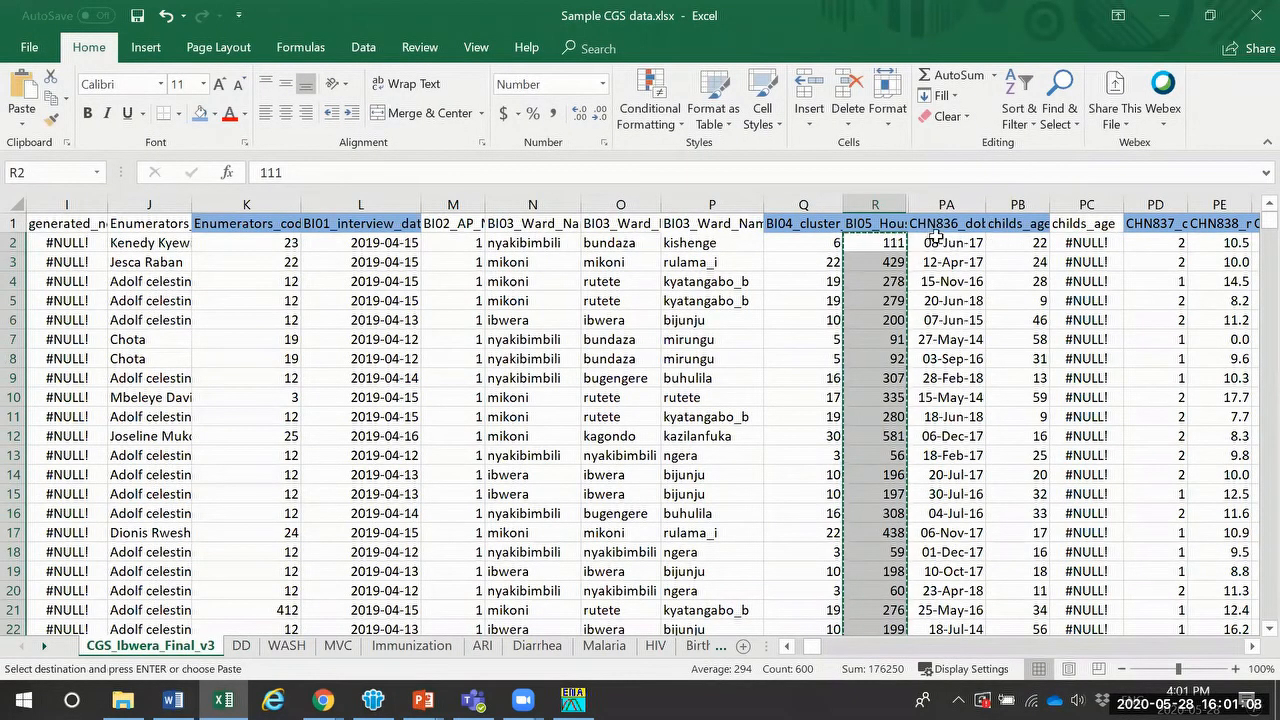
# Step: Look through the column headers after the household number to locate the child's sex variable, CHN837_child_sex
pyautogui.click(991, 245)
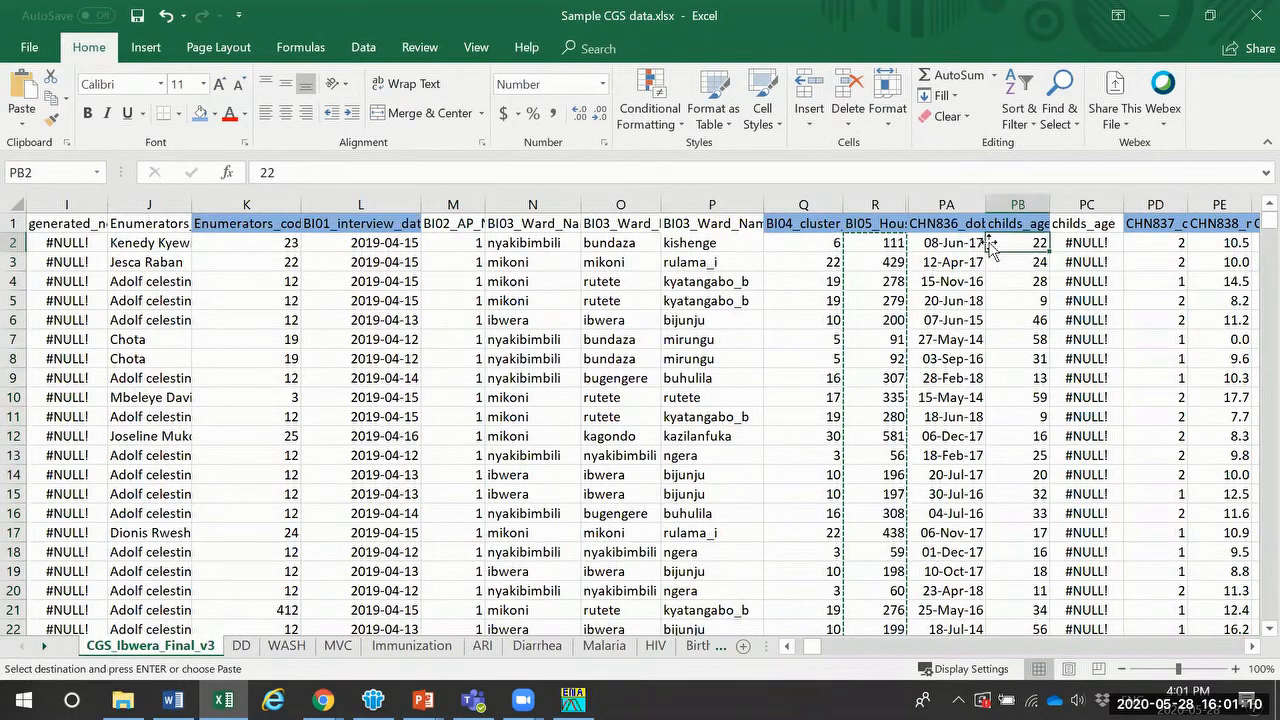
pyautogui.press('Right')
pyautogui.press('Right')
pyautogui.press('Right')
pyautogui.press('Right')
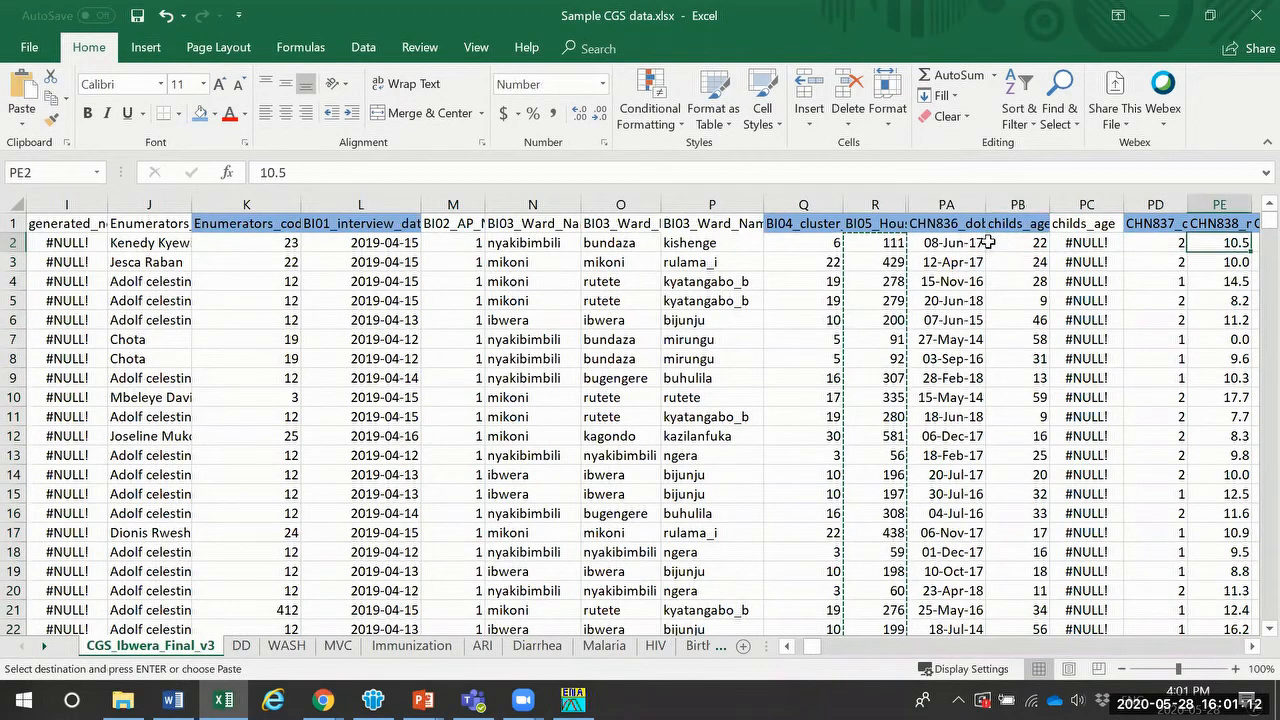
pyautogui.press('Right')
pyautogui.press('Right')
pyautogui.press('Right')
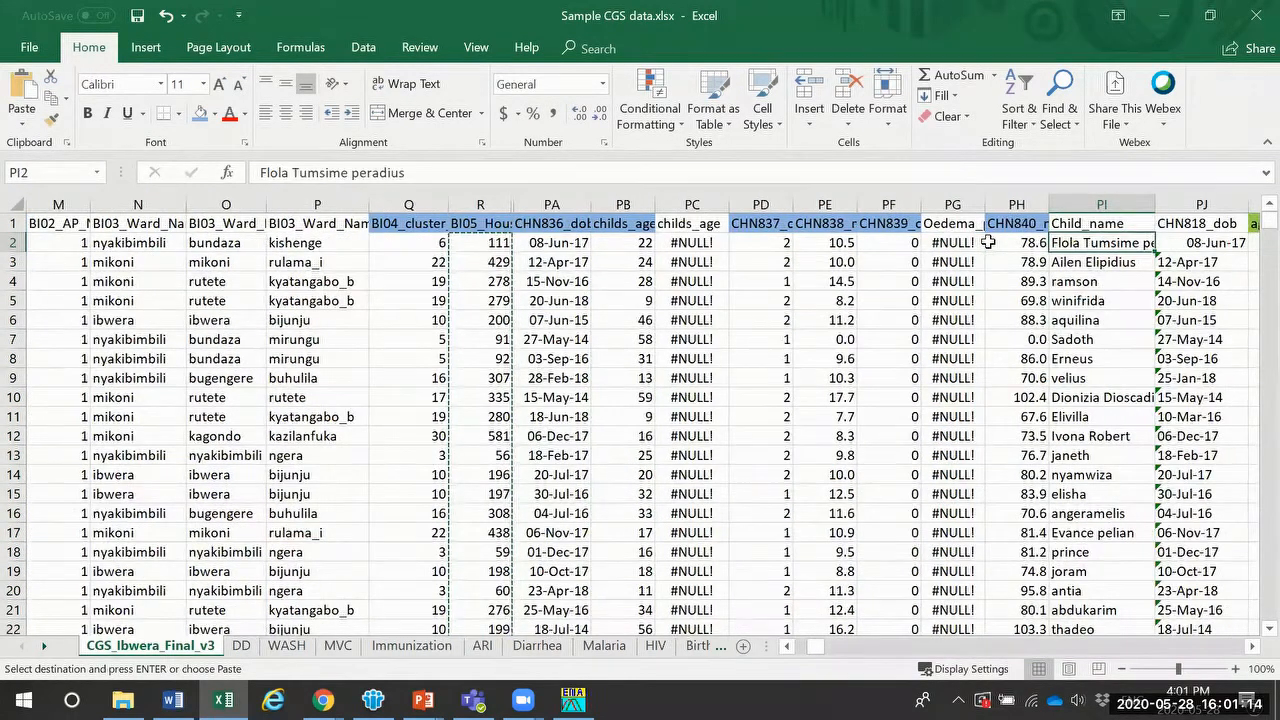
pyautogui.press('Left')
pyautogui.press('Left')
pyautogui.press('Left')
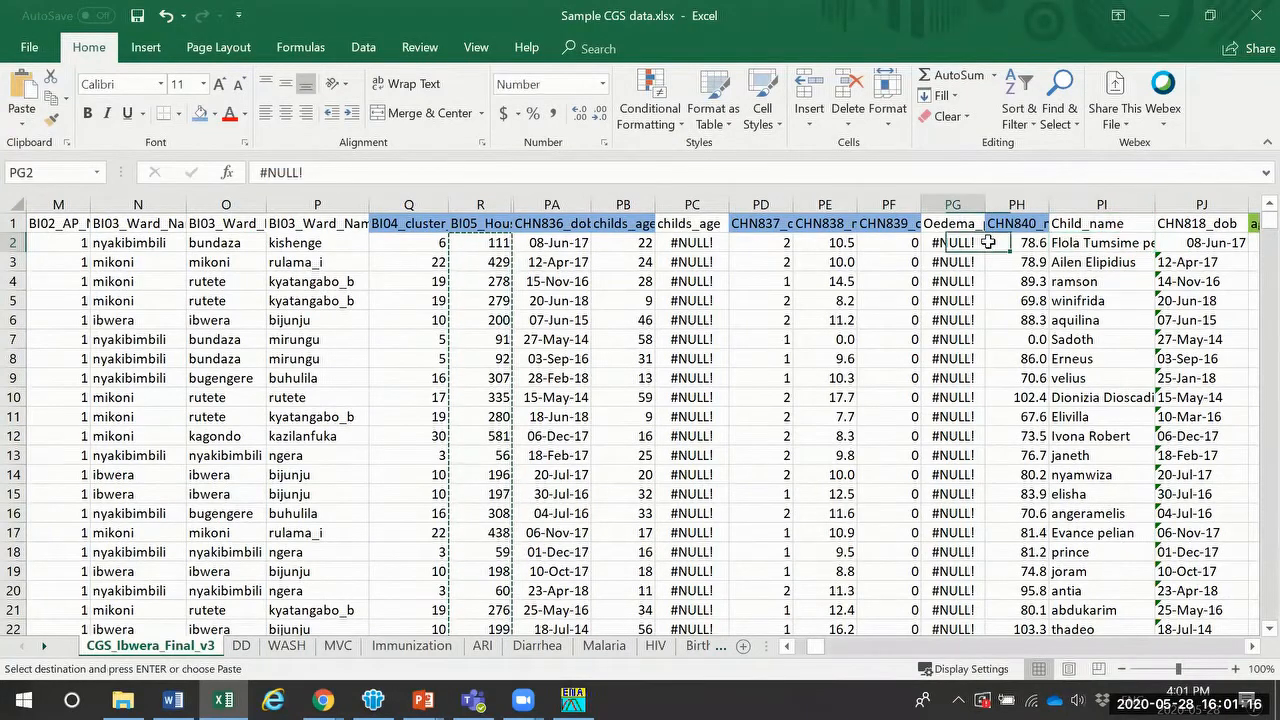
pyautogui.press('Up')
pyautogui.press('Left')
pyautogui.press('Left')
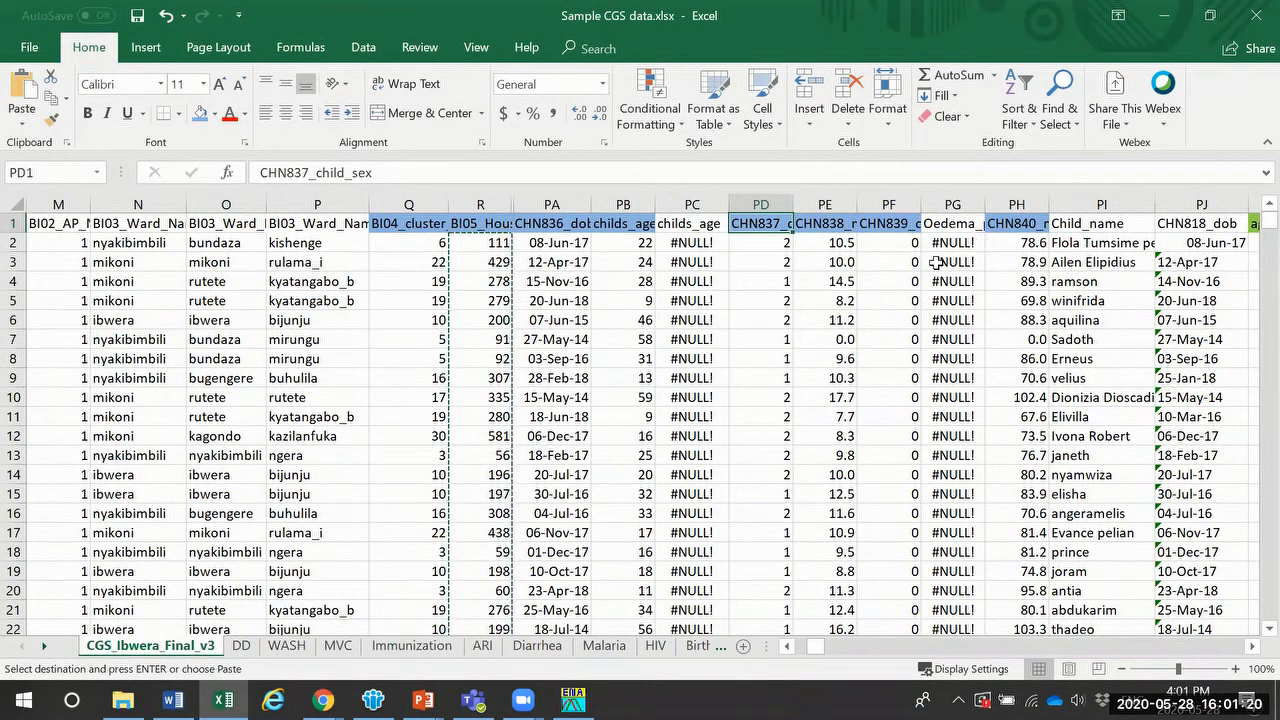
# Step: Examine how sex is coded in the first data rows of the CHN837_child_sex column
pyautogui.click(749, 242)
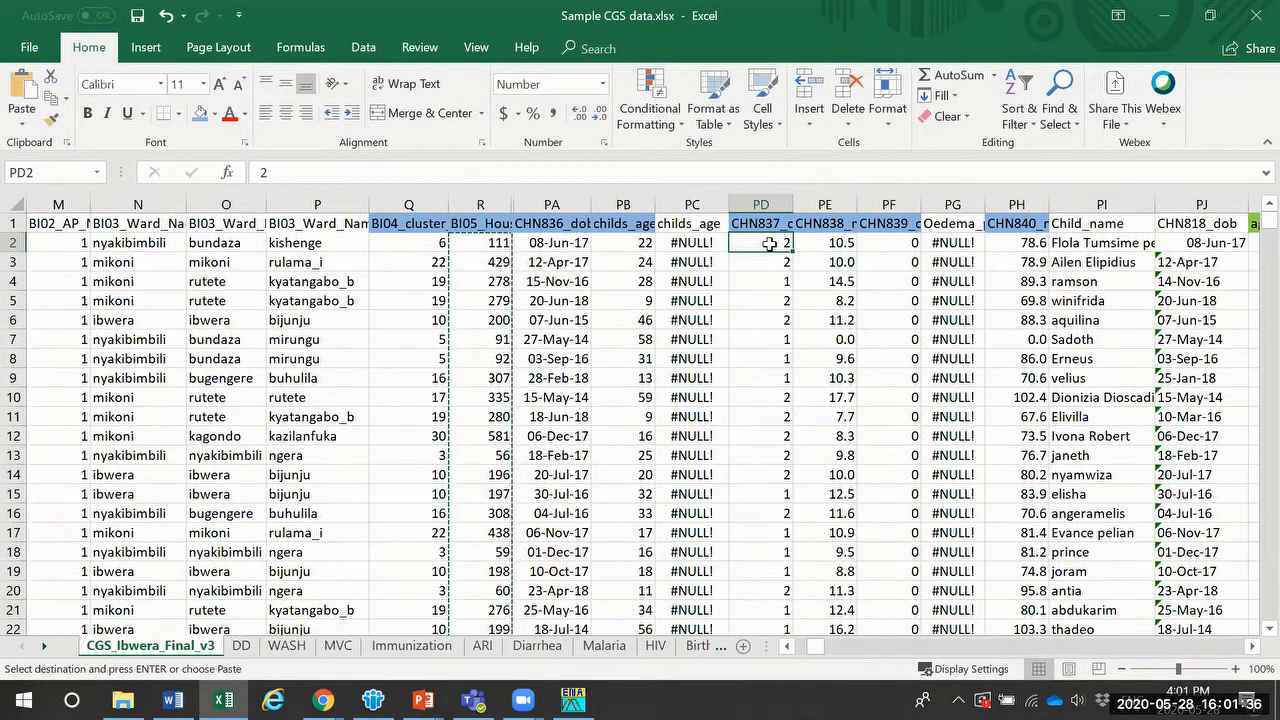
pyautogui.moveTo(769, 244); pyautogui.dragTo(765, 266)
pyautogui.hotkey('ctrl', 'v')
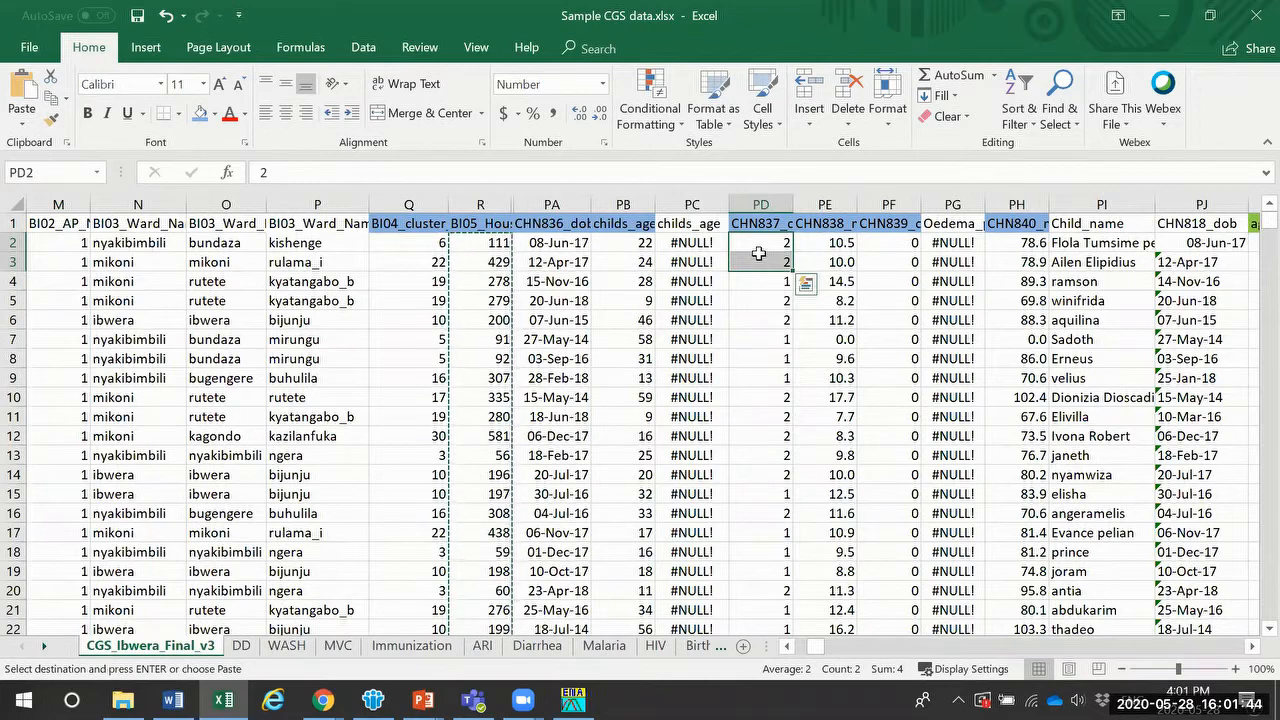
pyautogui.moveTo(760, 246); pyautogui.dragTo(761, 261)
pyautogui.click(766, 250)
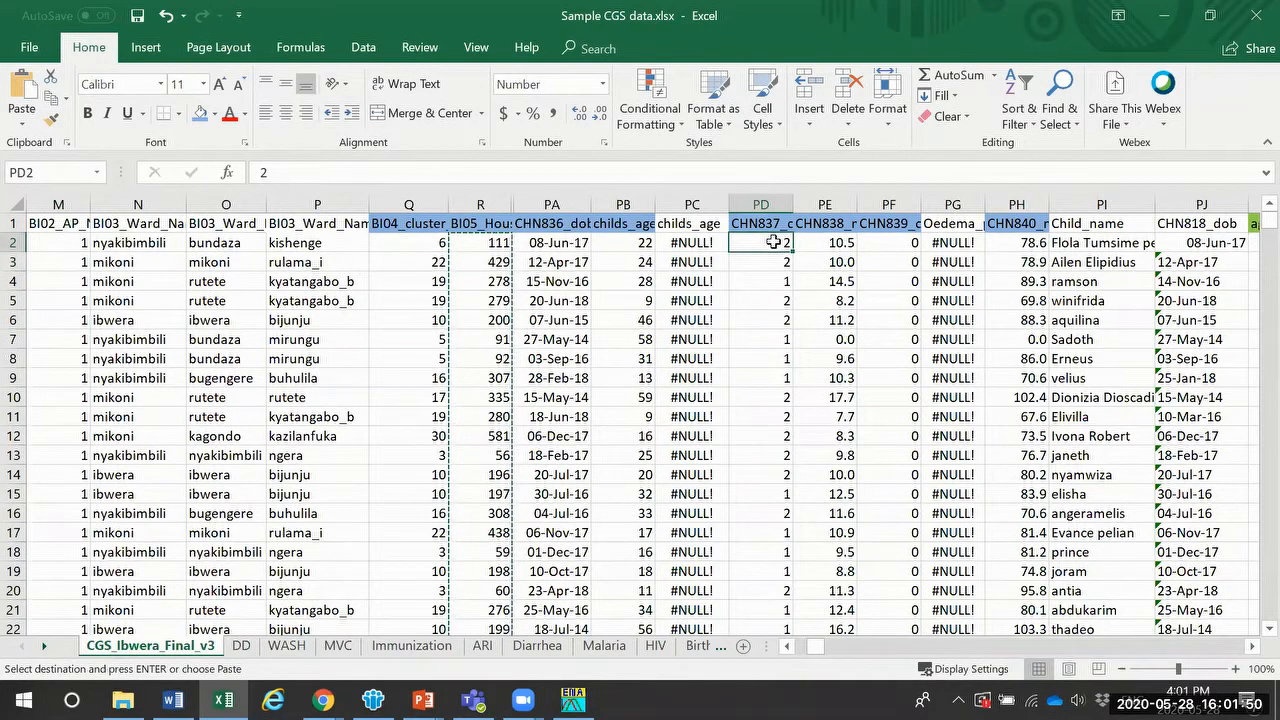
pyautogui.click(779, 281)
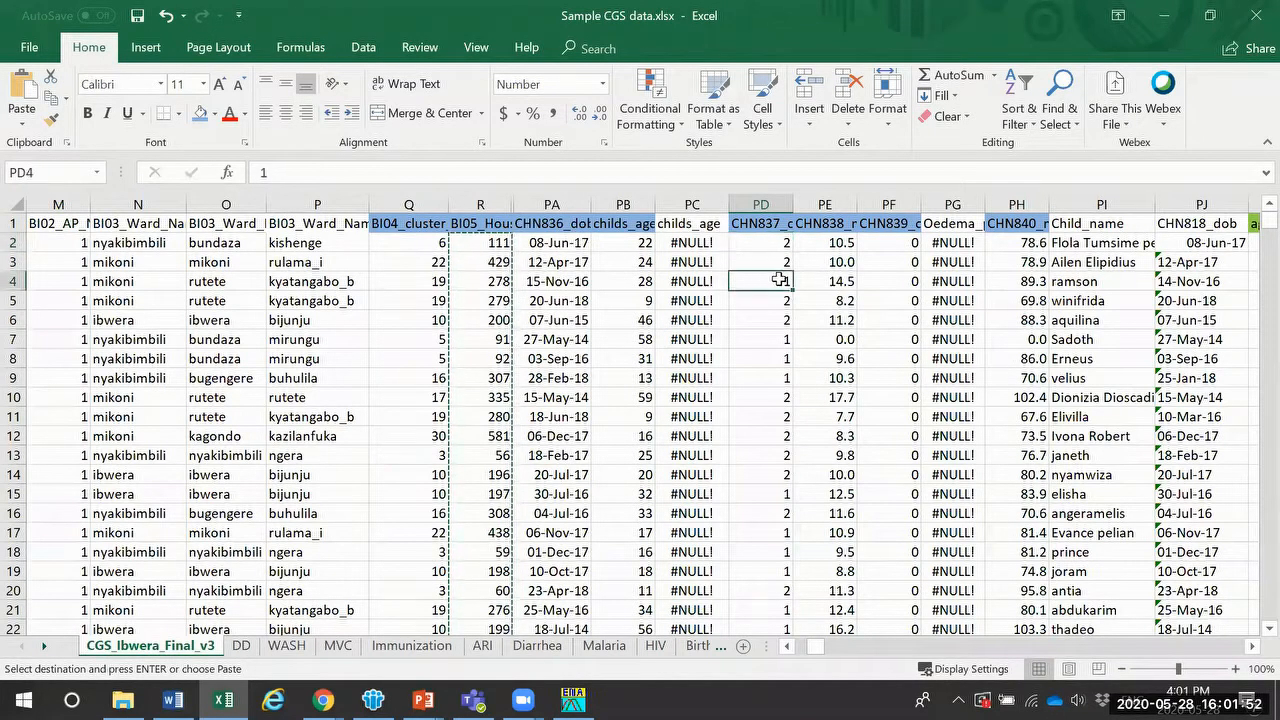
pyautogui.click(779, 262)
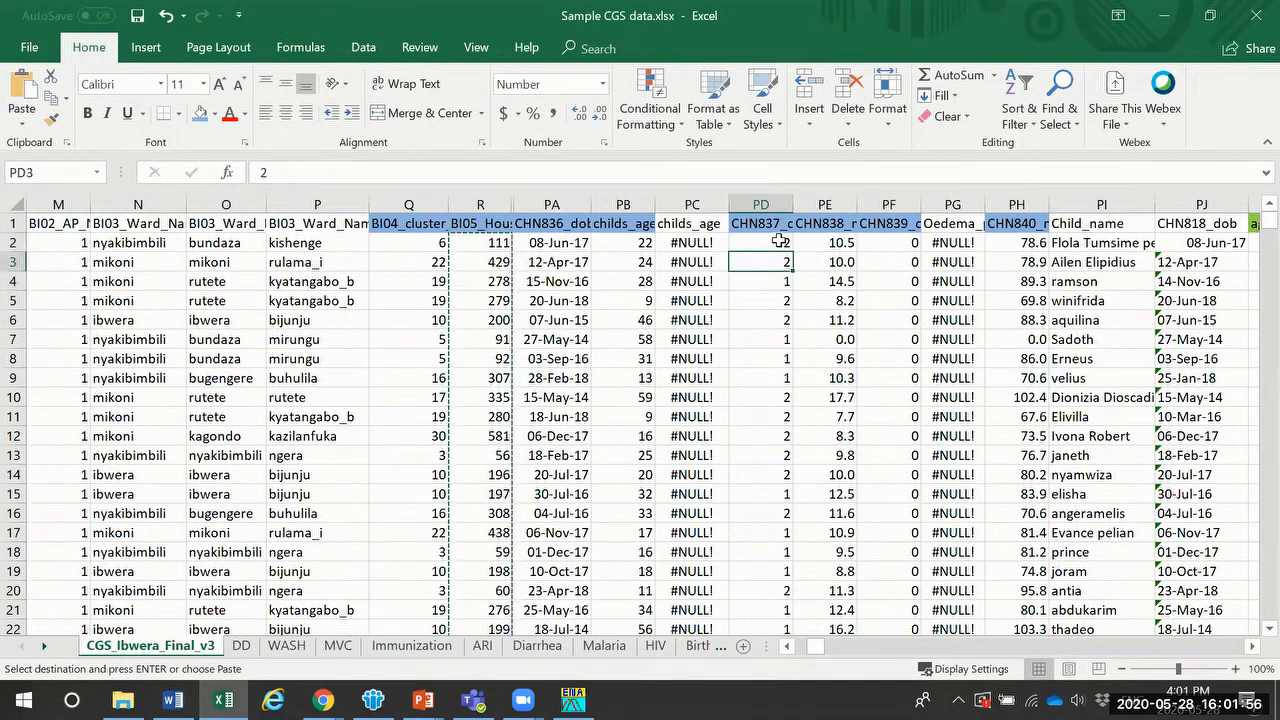
pyautogui.click(779, 241)
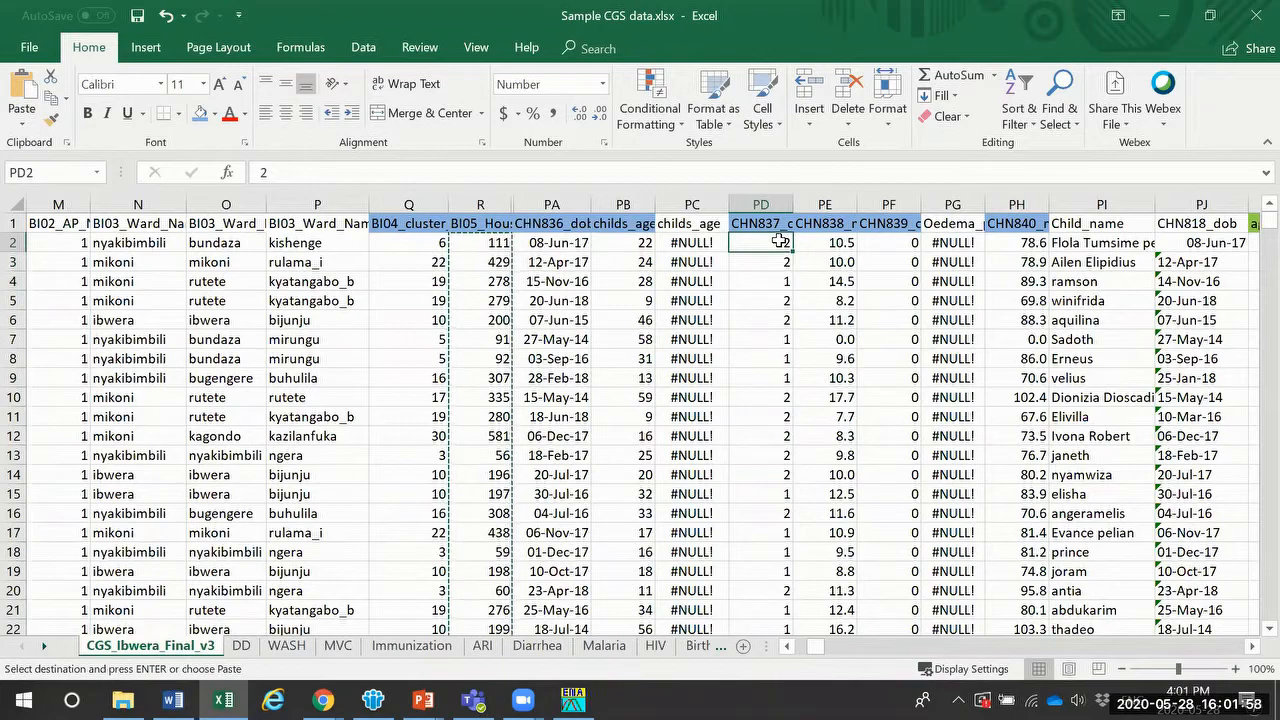
pyautogui.moveTo(779, 241); pyautogui.dragTo(777, 583)
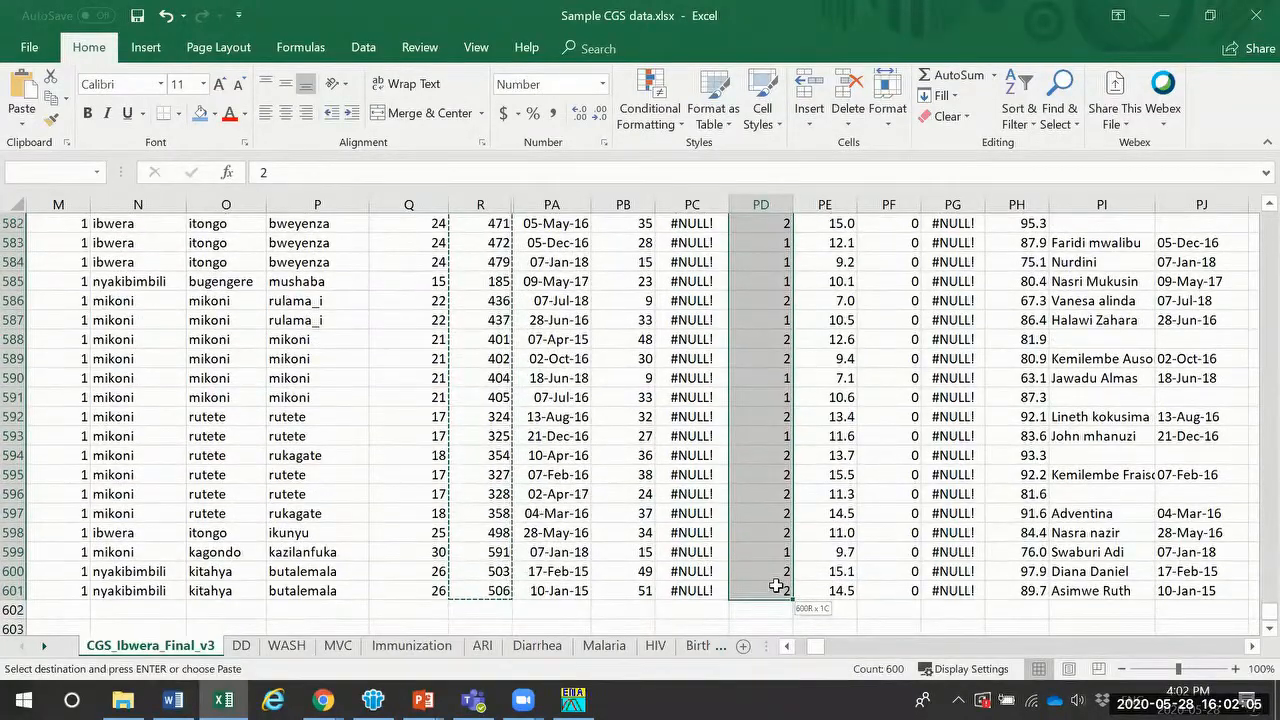
pyautogui.click(818, 196)
pyautogui.rightClick(819, 198)
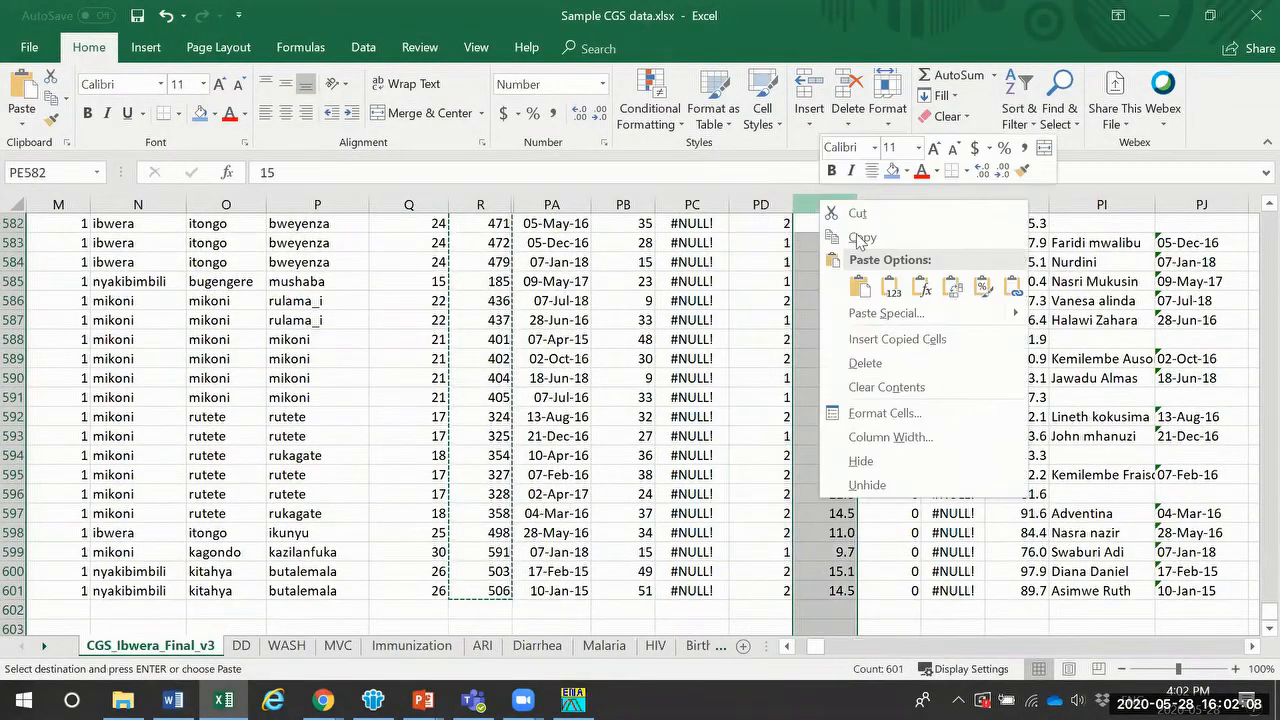
pyautogui.click(765, 374)
pyautogui.doubleClick(768, 356)
pyautogui.click(802, 356)
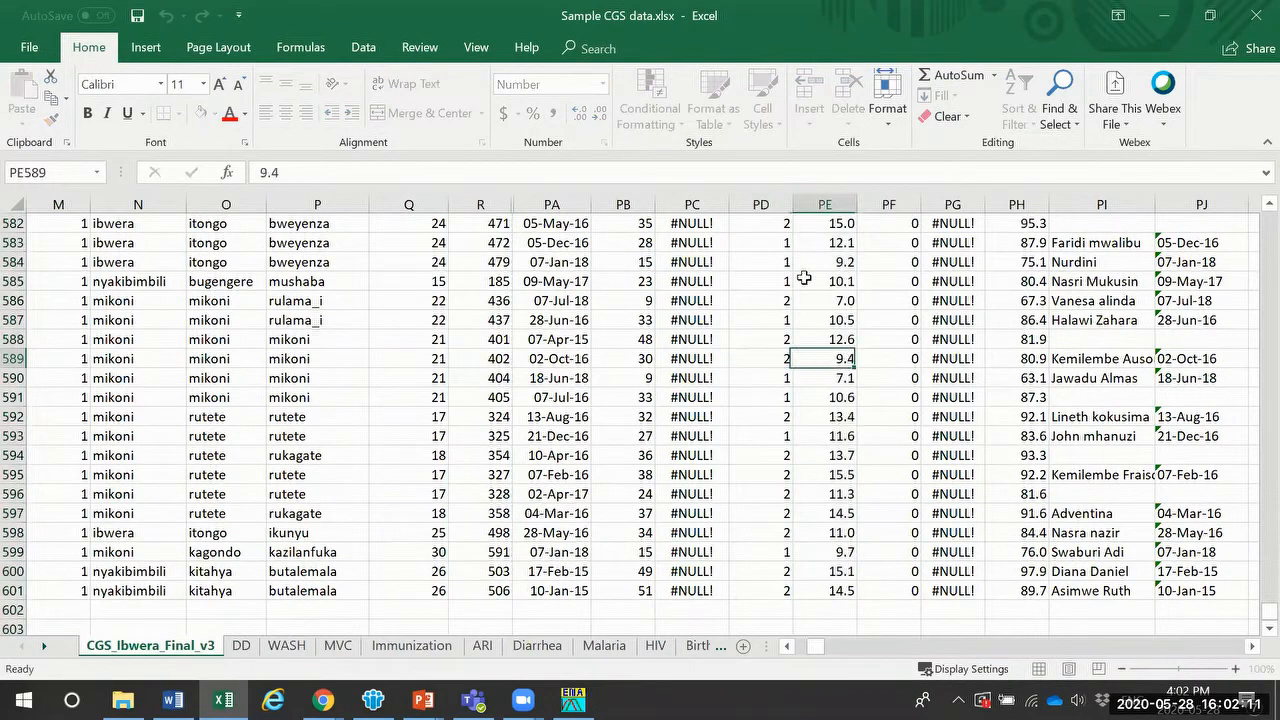
# Step: Insert an empty column directly after CHN837_child_sex and head it Child_sex_mf
pyautogui.rightClick(822, 204)
pyautogui.click(872, 342)
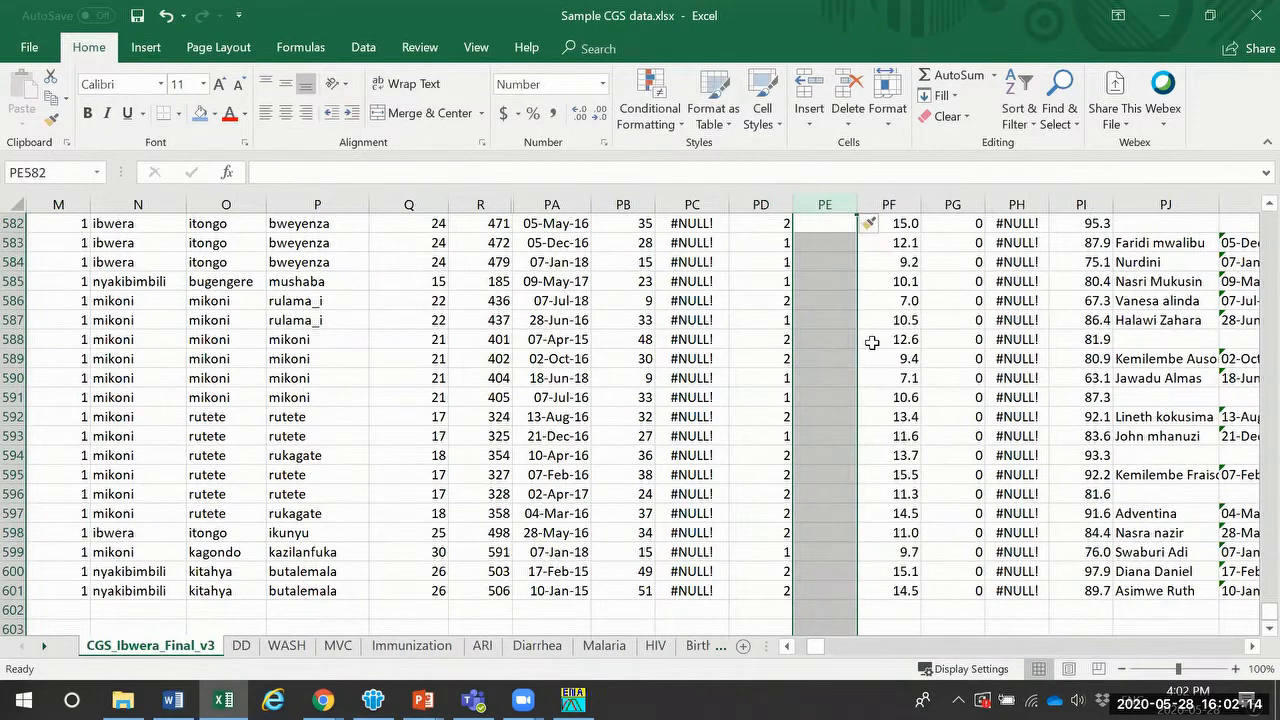
pyautogui.click(834, 350)
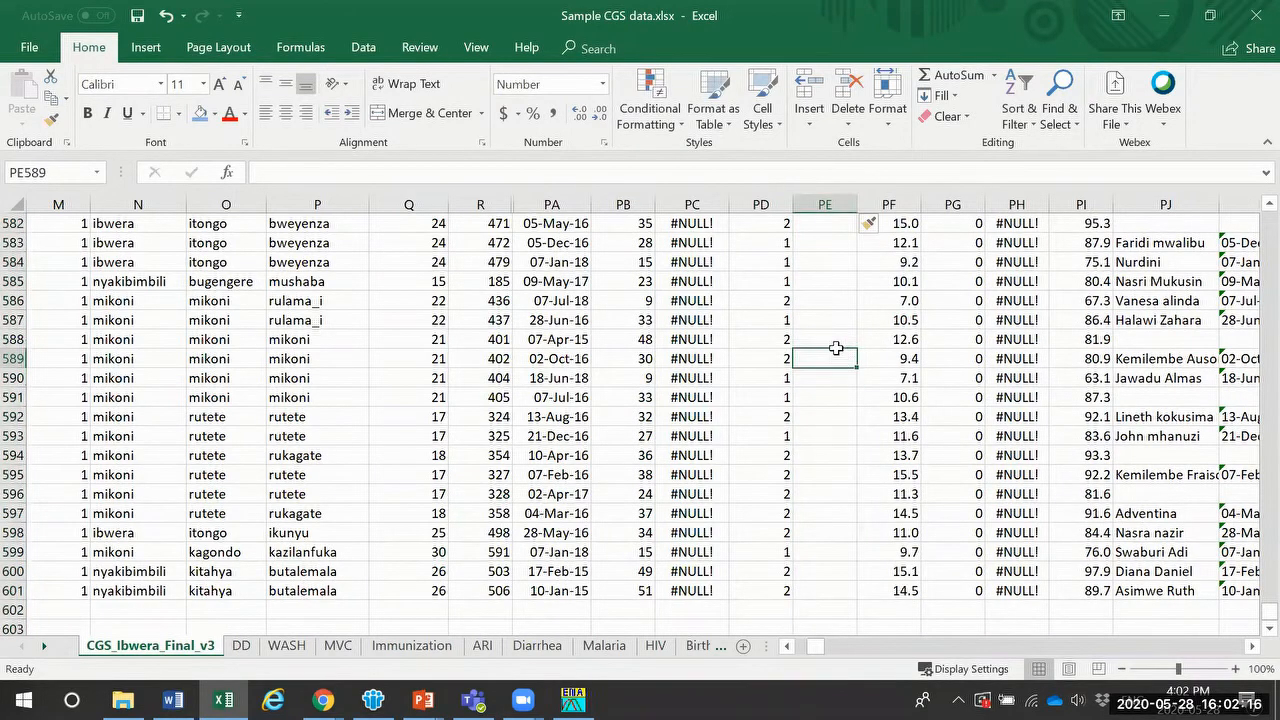
pyautogui.hotkey('ctrl', 'Up')
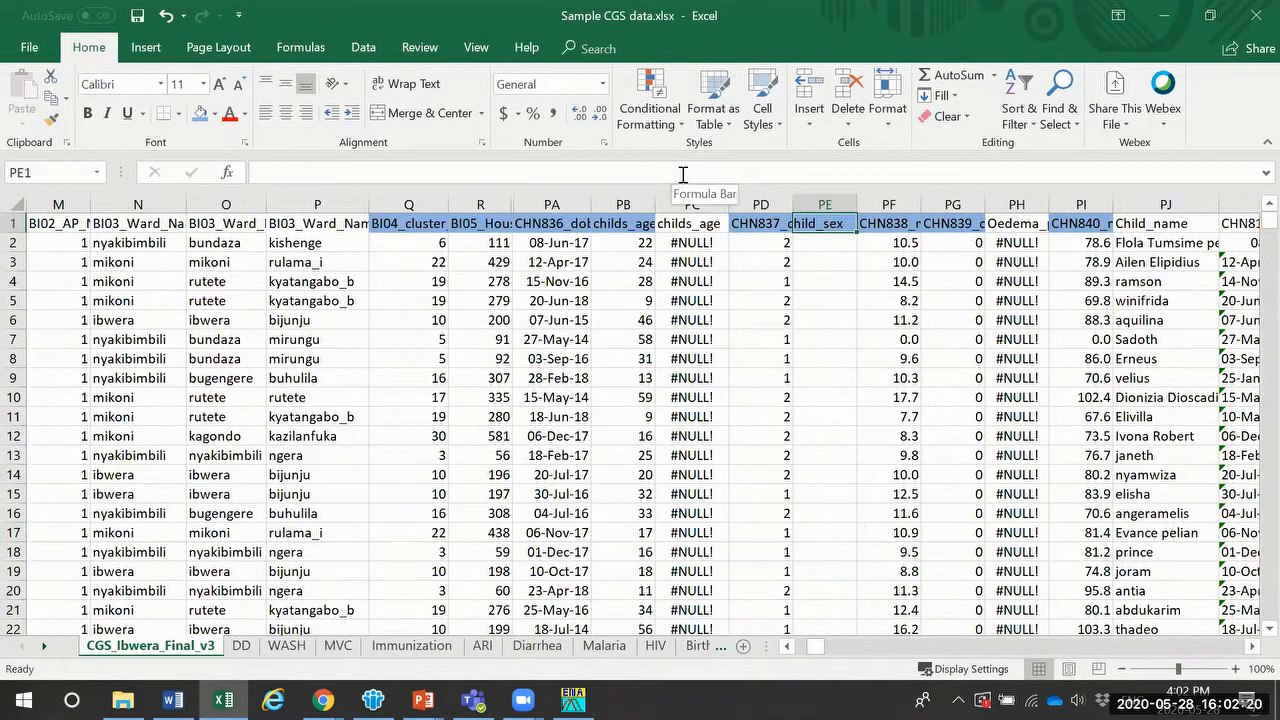
pyautogui.write('Child_s')
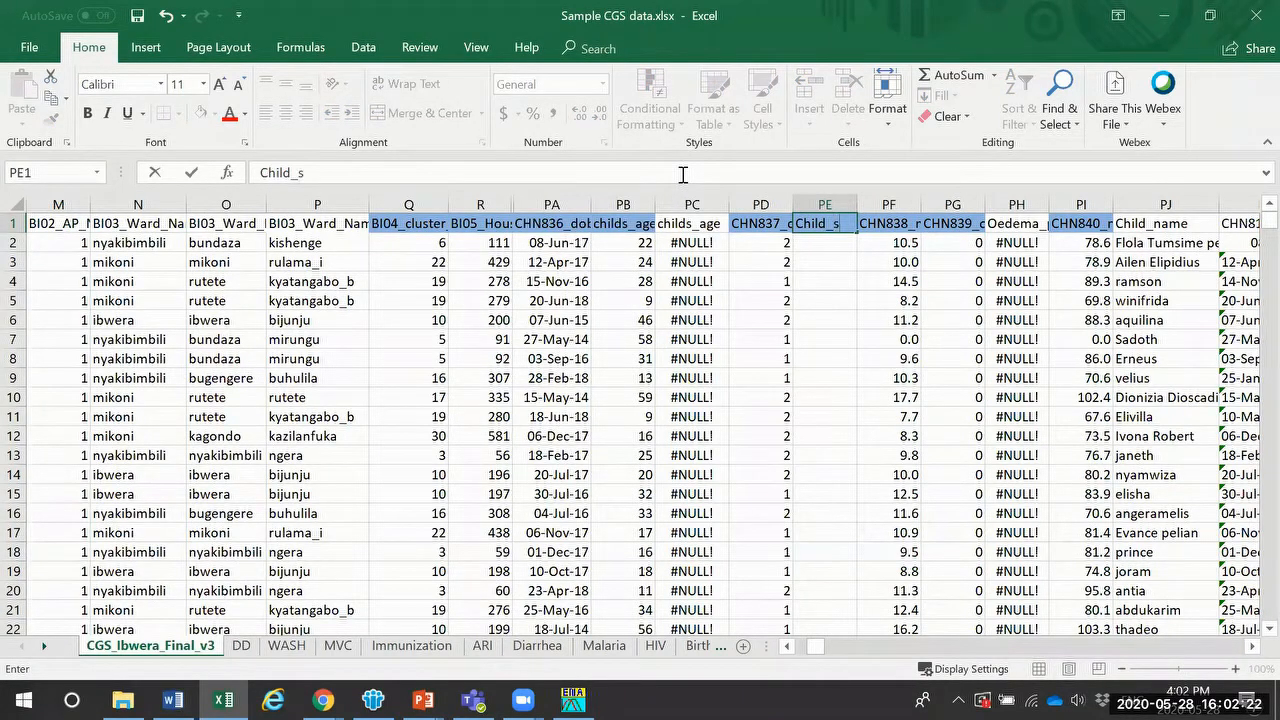
pyautogui.write('ex_mf')
pyautogui.press('Return')
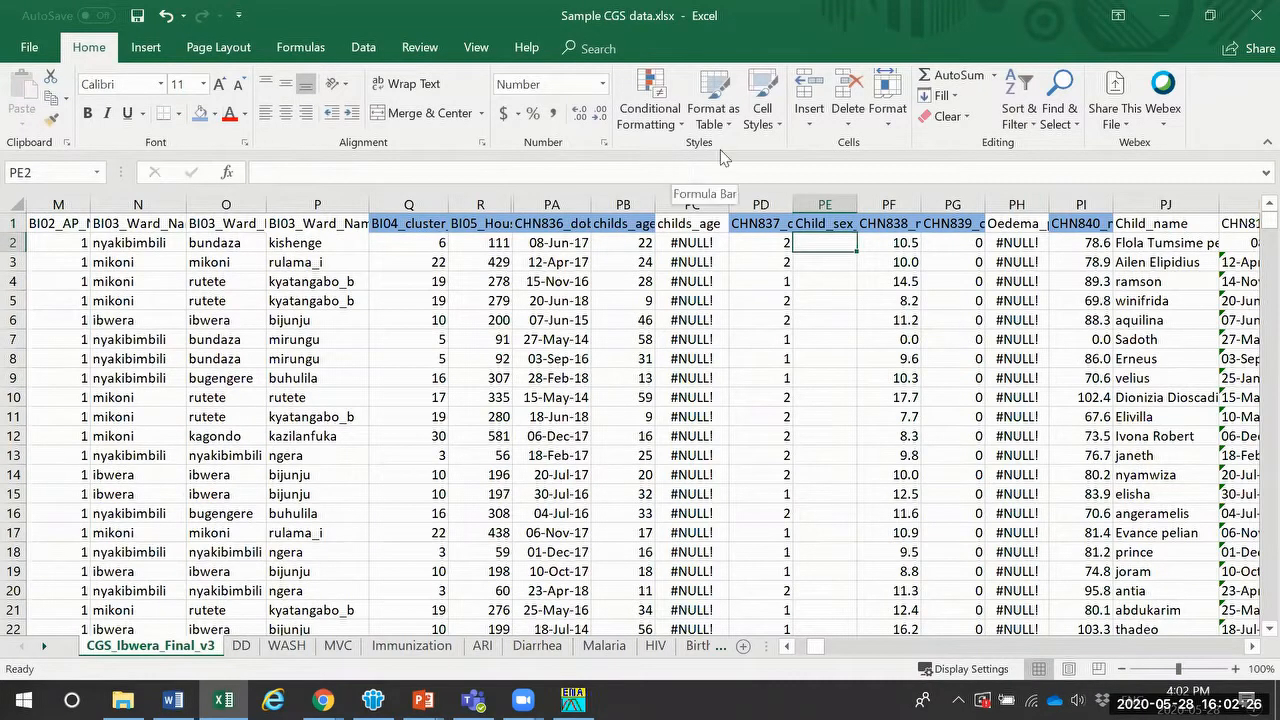
# Step: Select the sex codes in PD2:PD601 and replace every 1 with m
pyautogui.click(778, 241)
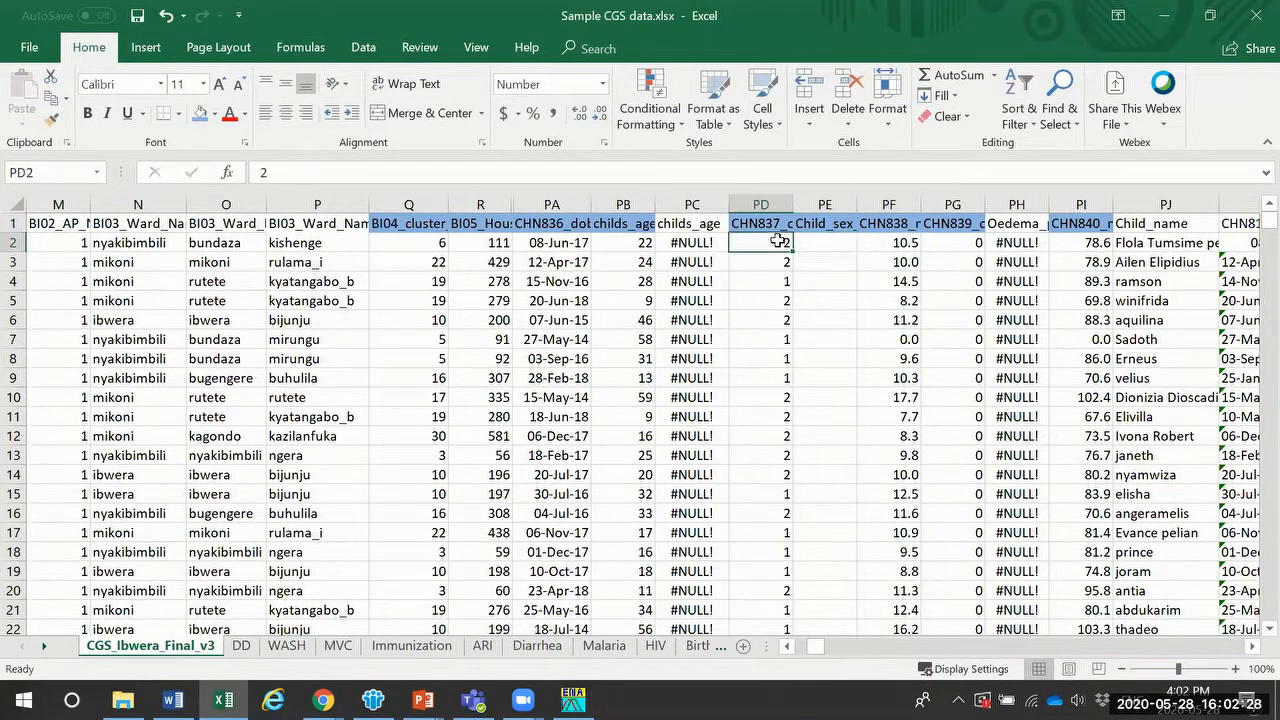
pyautogui.moveTo(778, 241); pyautogui.dragTo(781, 590)
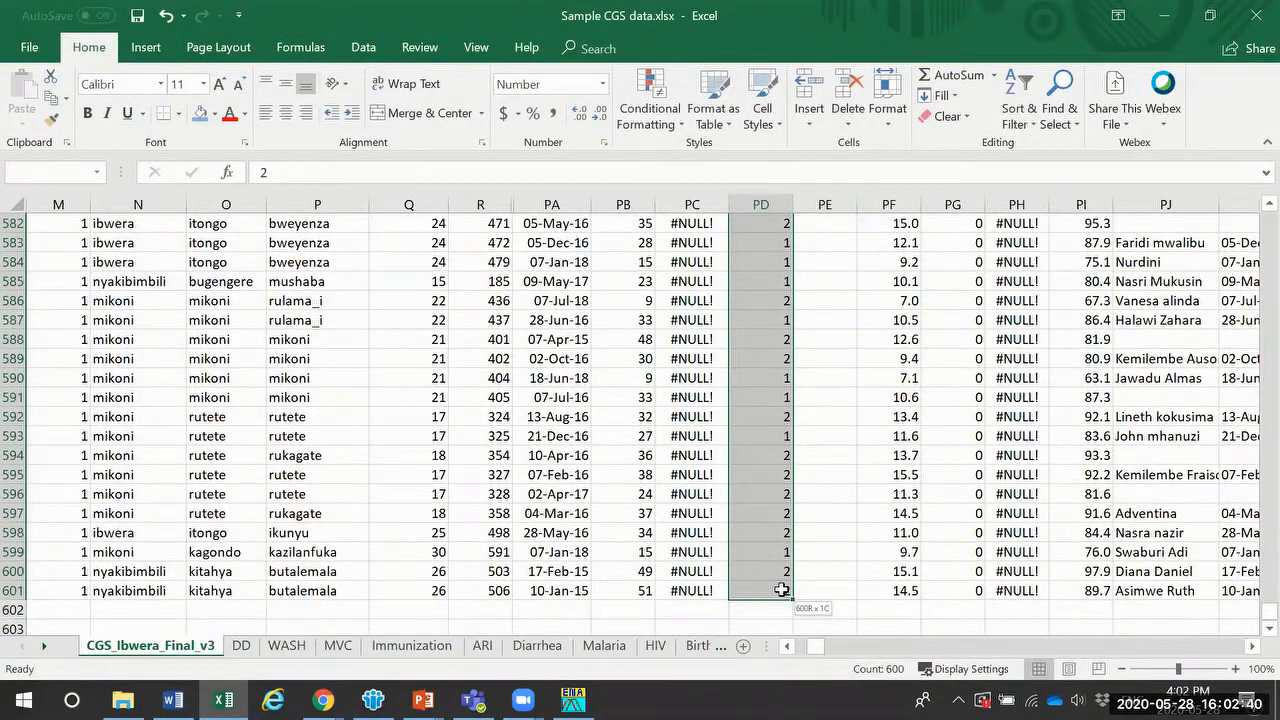
pyautogui.moveTo(781, 590); pyautogui.dragTo(781, 590)
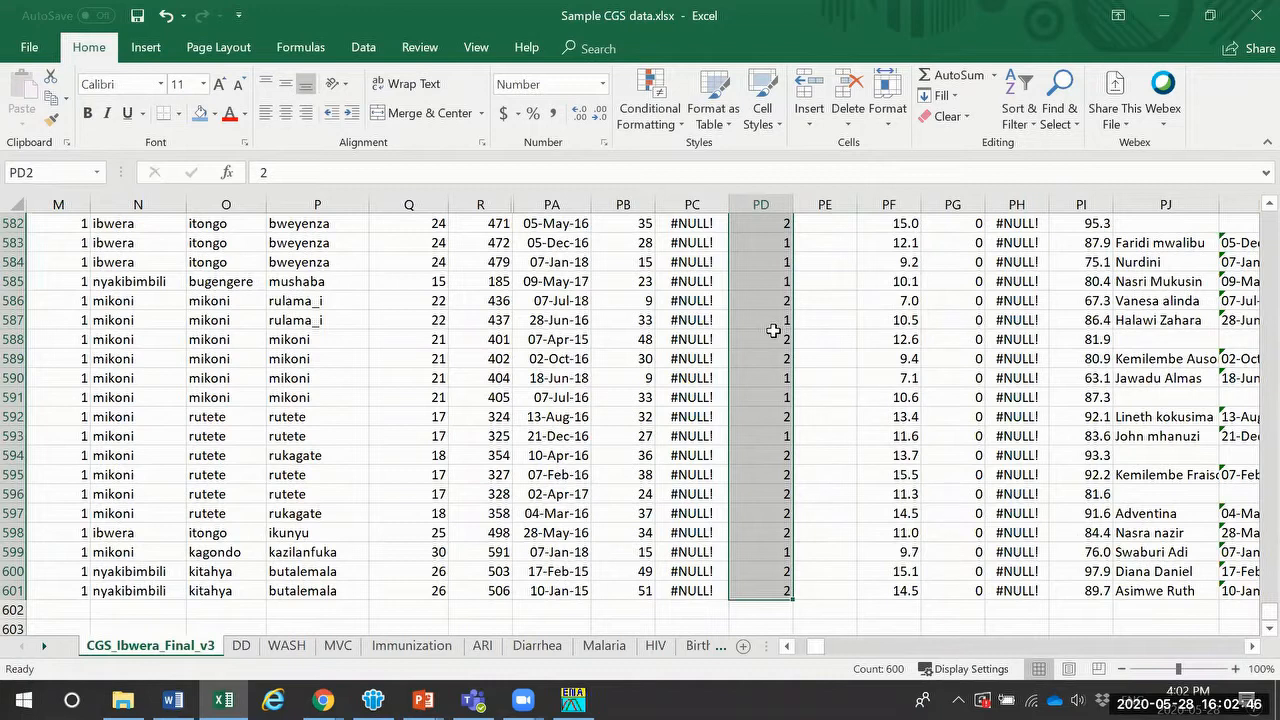
pyautogui.hotkey('ctrl', 'f')
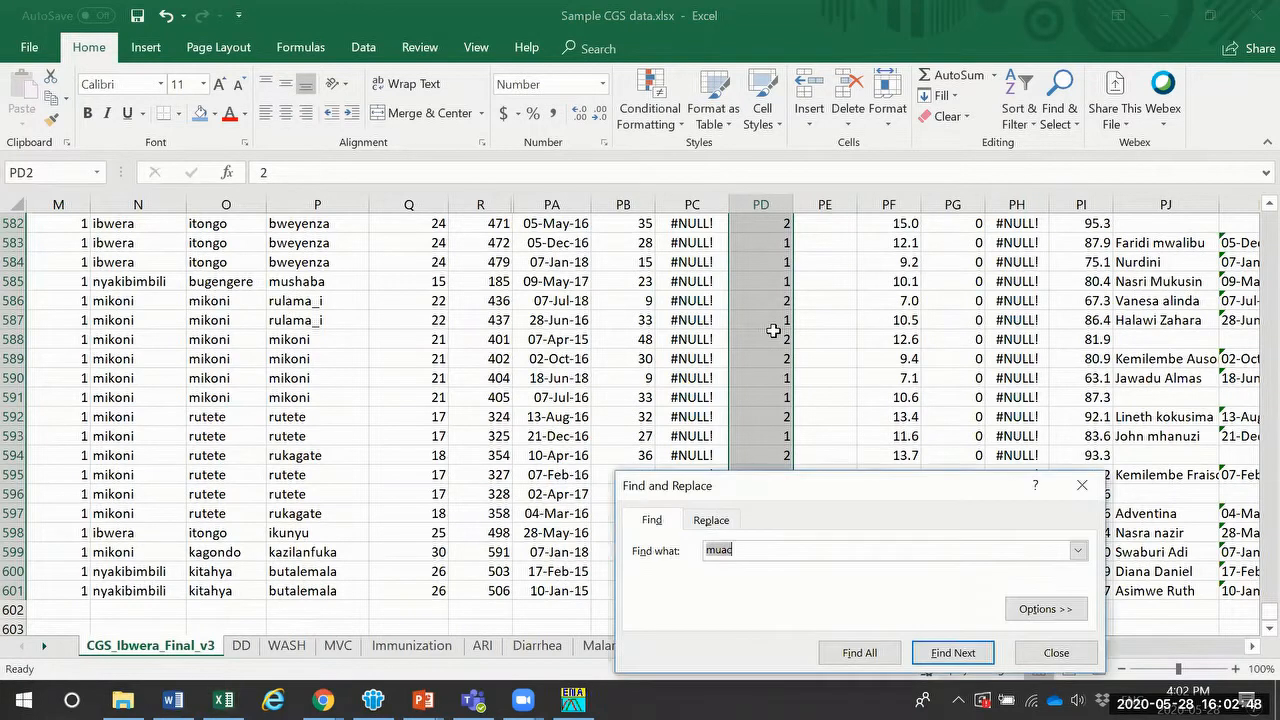
pyautogui.click(712, 520)
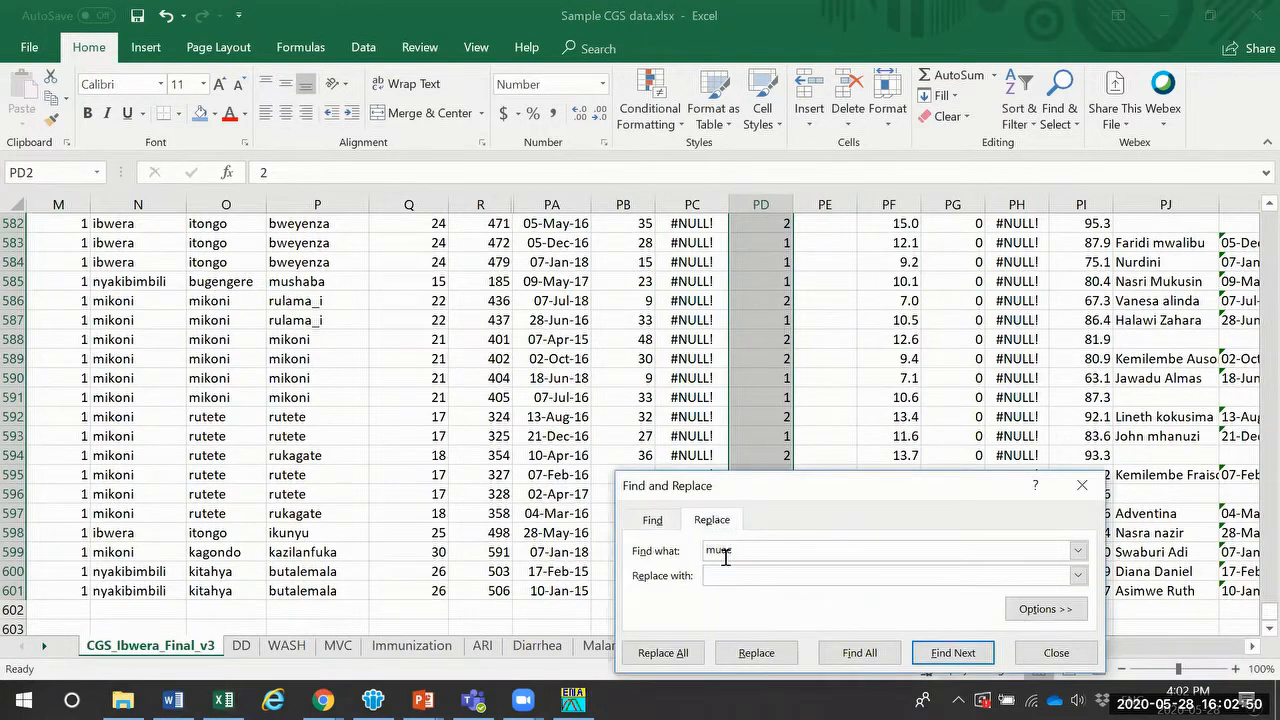
pyautogui.moveTo(749, 549); pyautogui.dragTo(692, 551)
pyautogui.write('1')
pyautogui.click(723, 574)
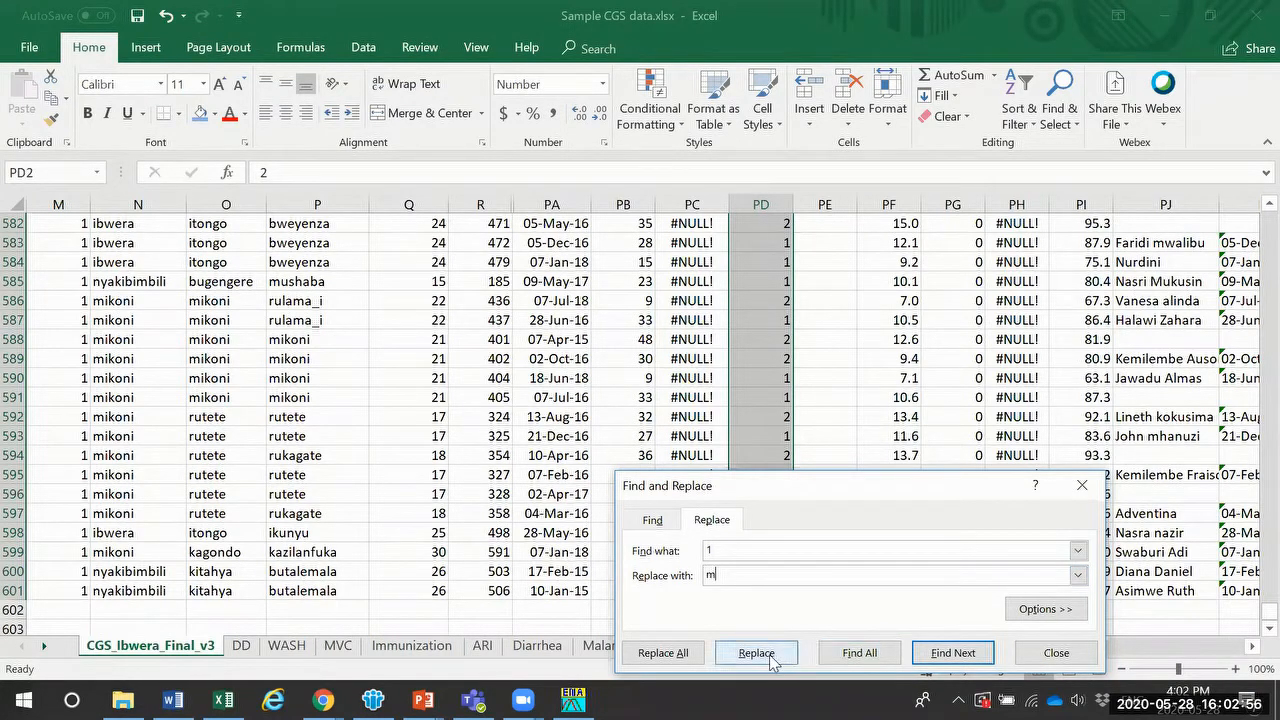
pyautogui.click(660, 653)
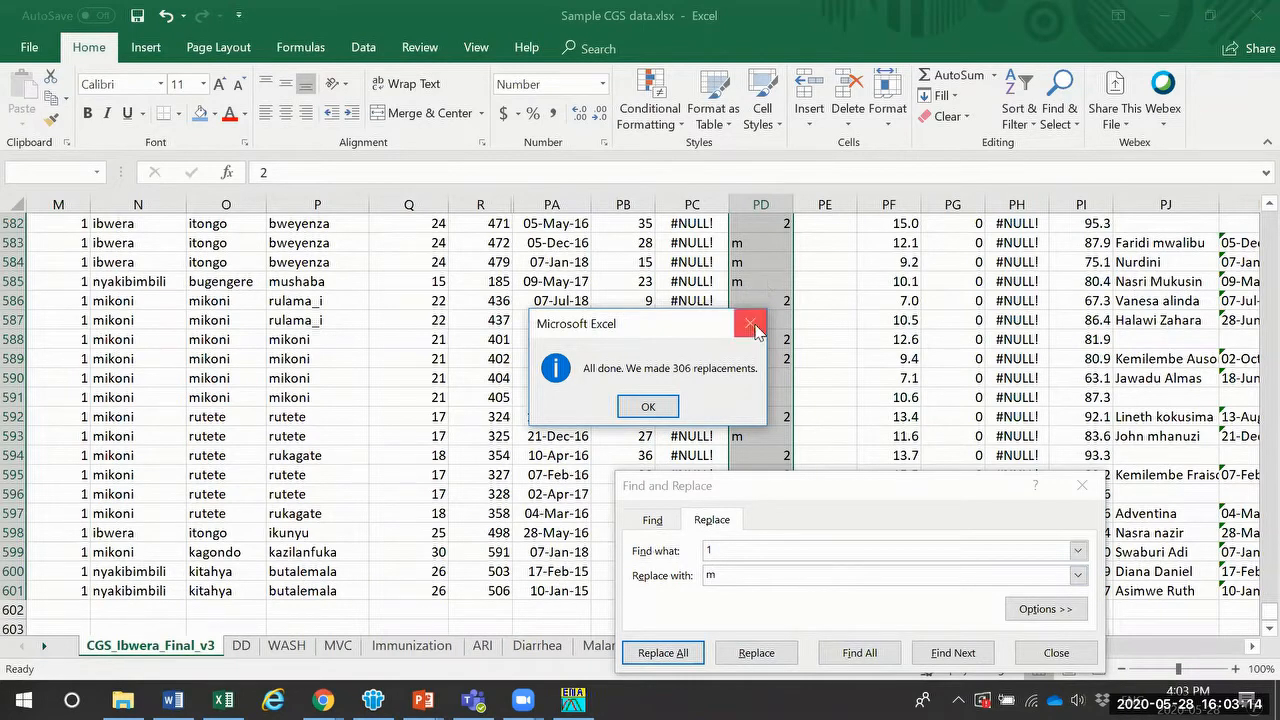
pyautogui.click(648, 406)
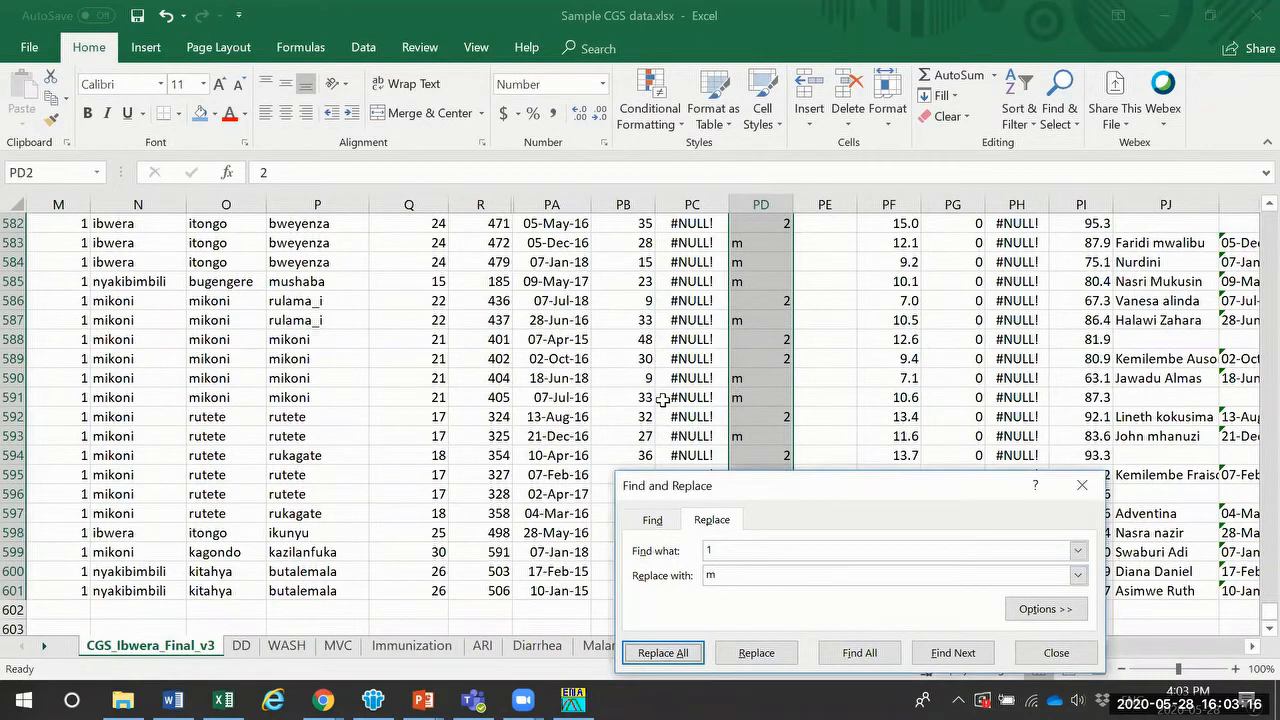
# Step: Replace every 2 with f in the same selected sex codes and close the Find and Replace dialog
pyautogui.moveTo(747, 553); pyautogui.dragTo(706, 551)
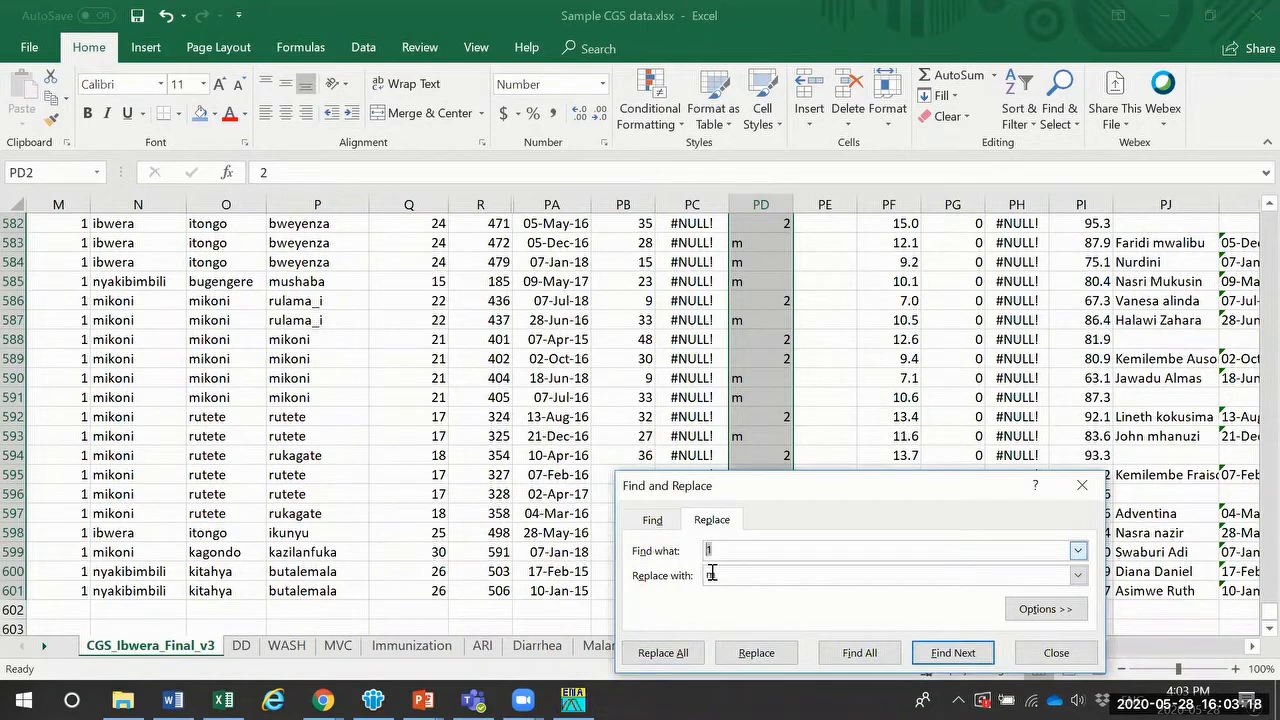
pyautogui.write('2')
pyautogui.doubleClick(737, 576)
pyautogui.write('3')
pyautogui.write('f')
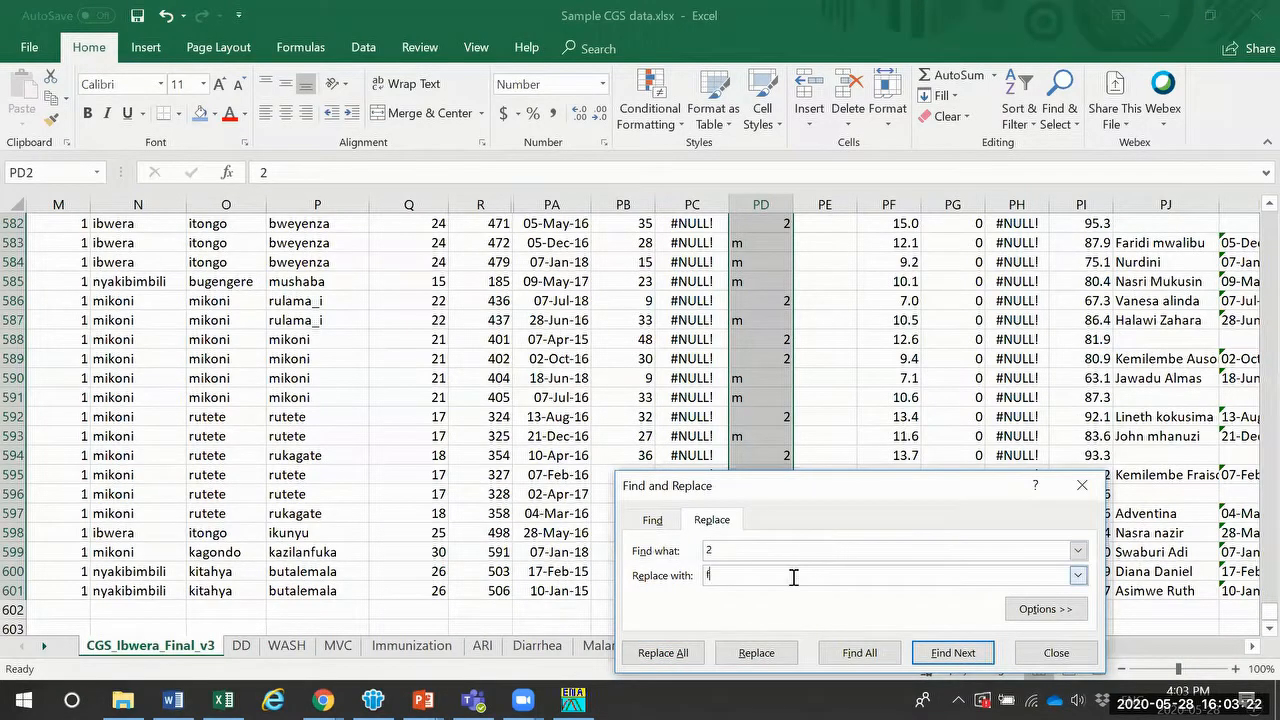
pyautogui.click(680, 653)
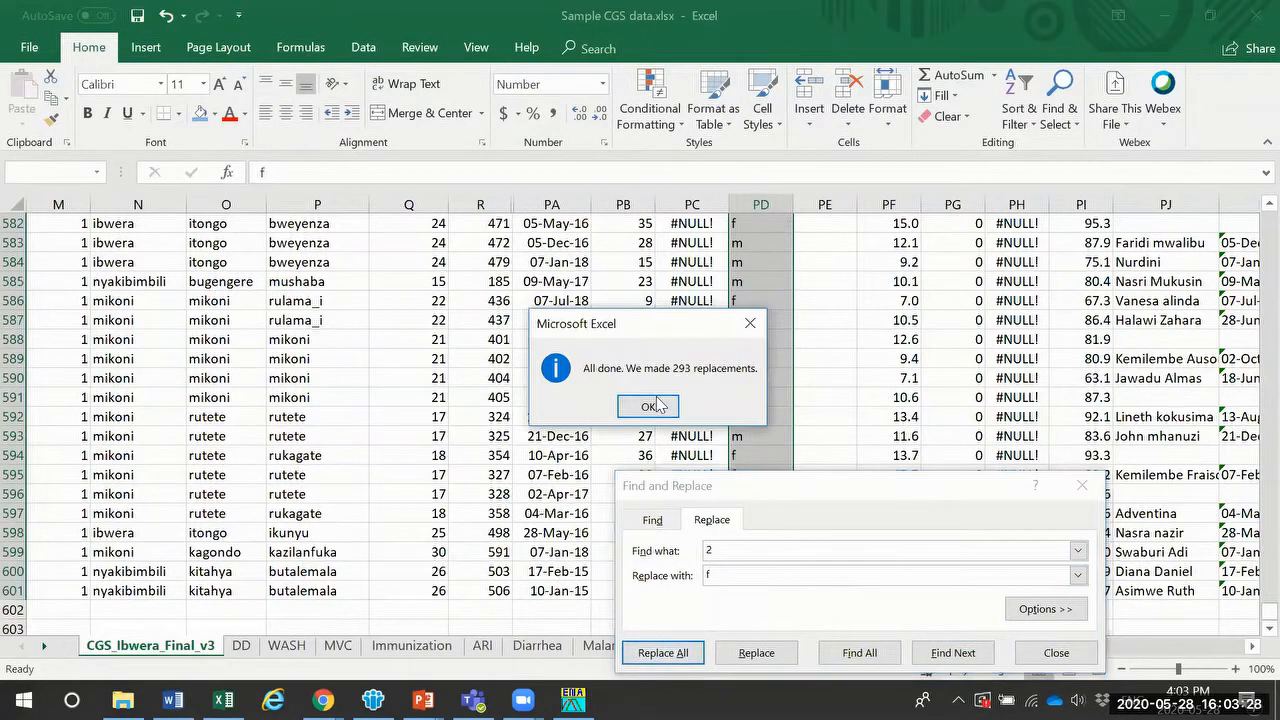
pyautogui.click(648, 407)
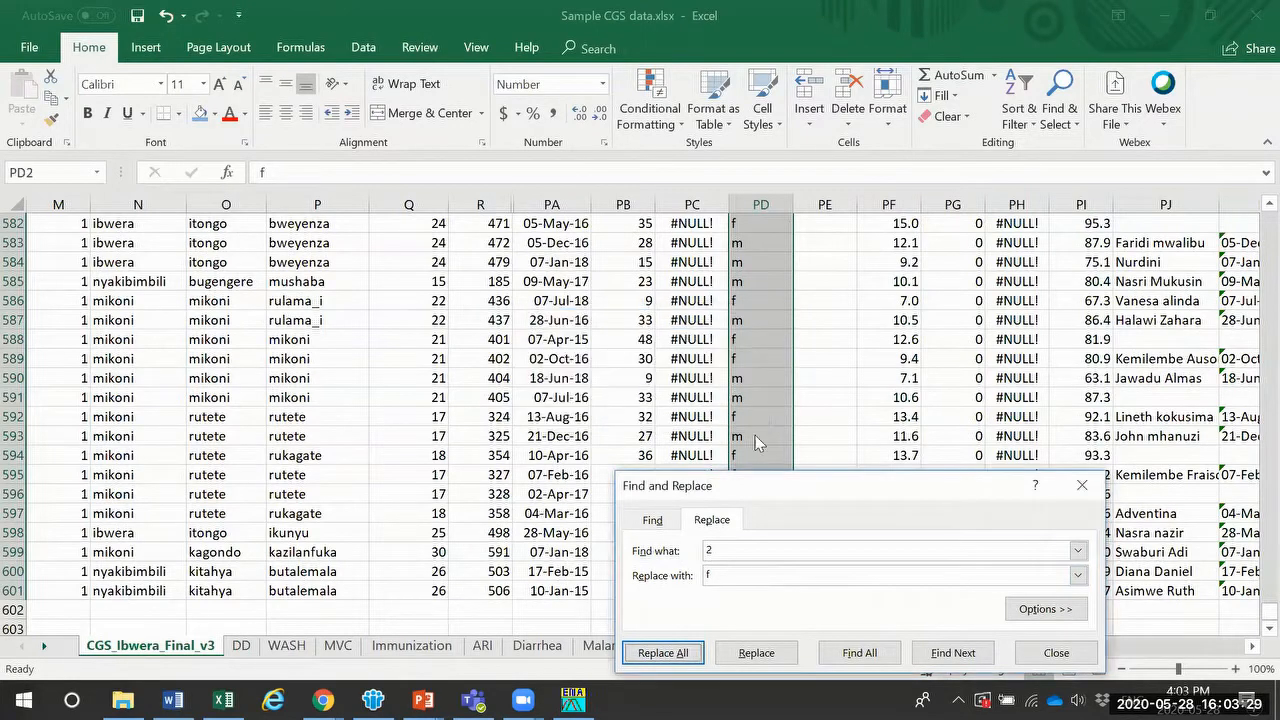
pyautogui.click(1056, 653)
# Step: Copy the recoded m/f values in PD2:PD601 into the Child_sex_mf column starting at PE2
pyautogui.click(822, 573)
pyautogui.moveTo(822, 573); pyautogui.dragTo(766, 242)
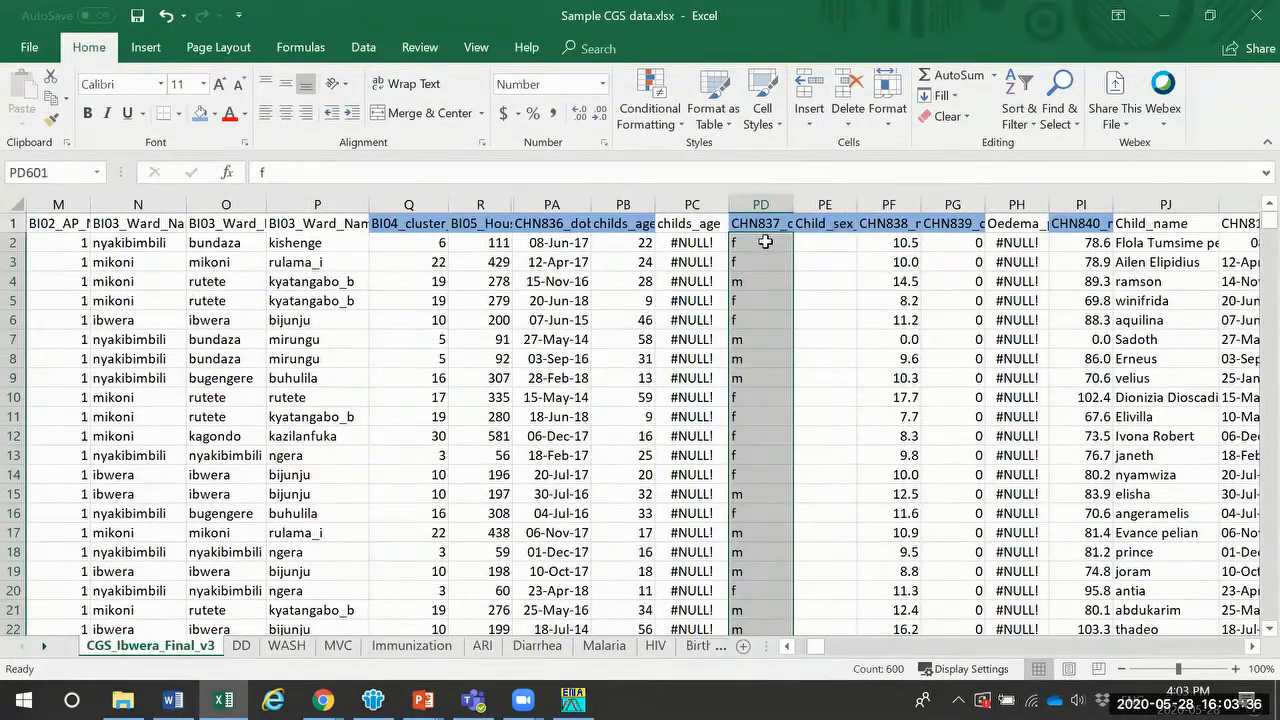
pyautogui.hotkey('ctrl', 'c')
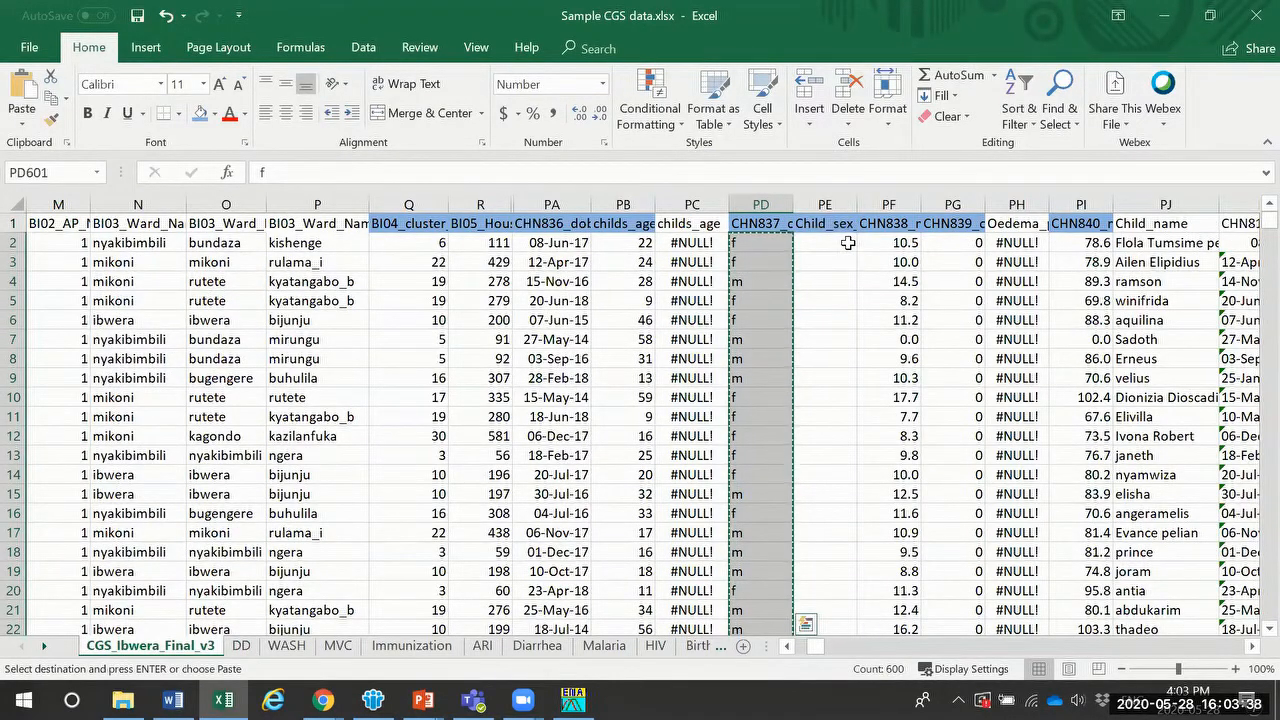
pyautogui.click(848, 243)
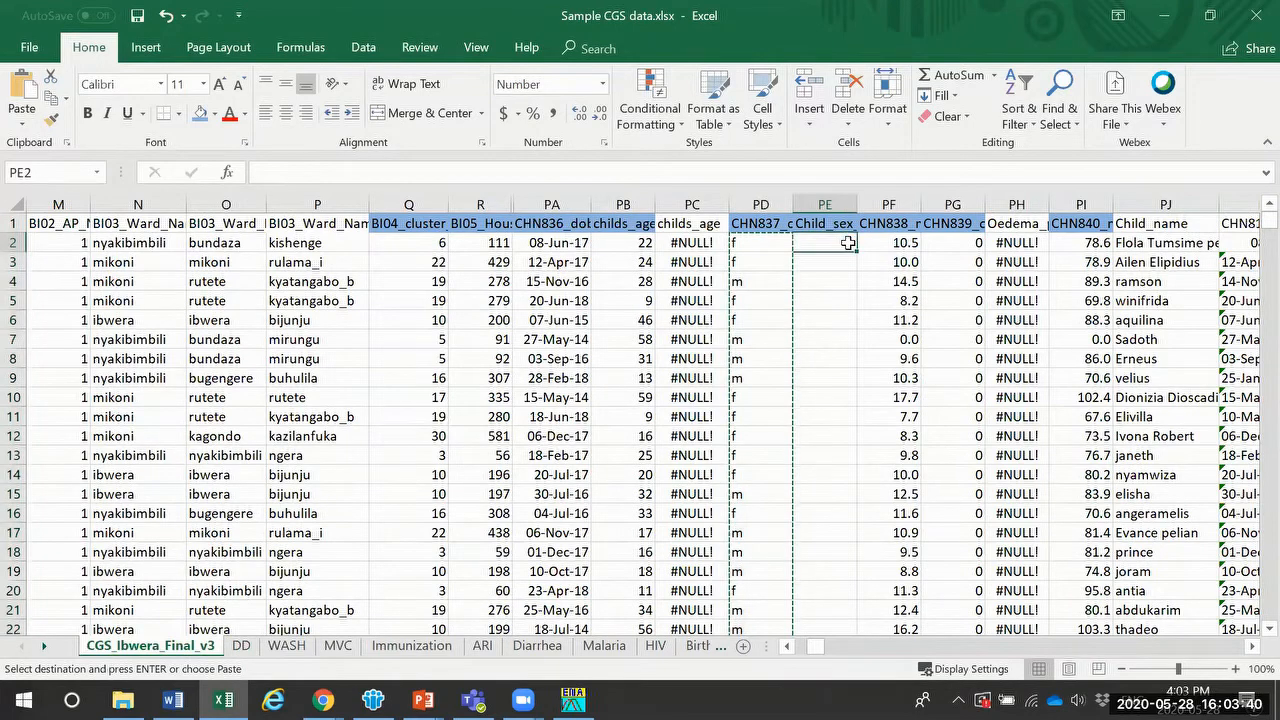
pyautogui.hotkey('ctrl', 'v')
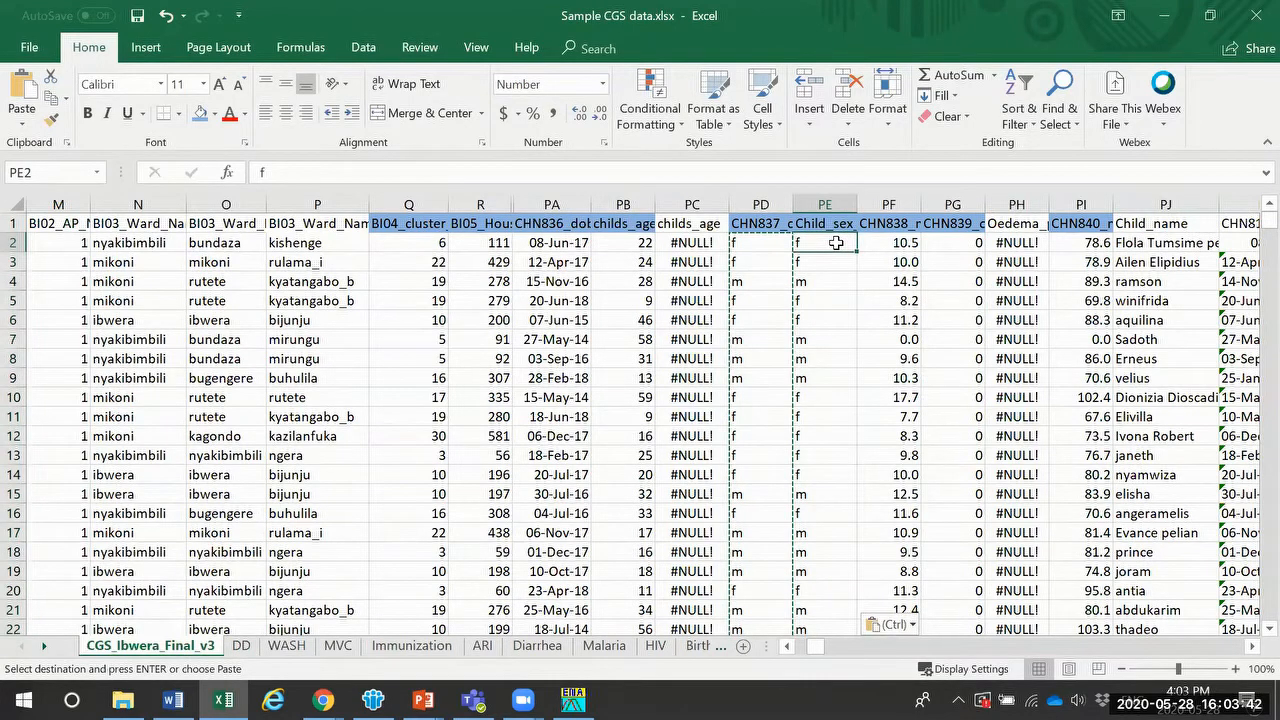
# Step: Copy the Child_sex_mf values in PE2:PE601 and paste them into ENA's SEX column from row 1, accepting the clipboard integration
pyautogui.moveTo(836, 243); pyautogui.dragTo(828, 587)
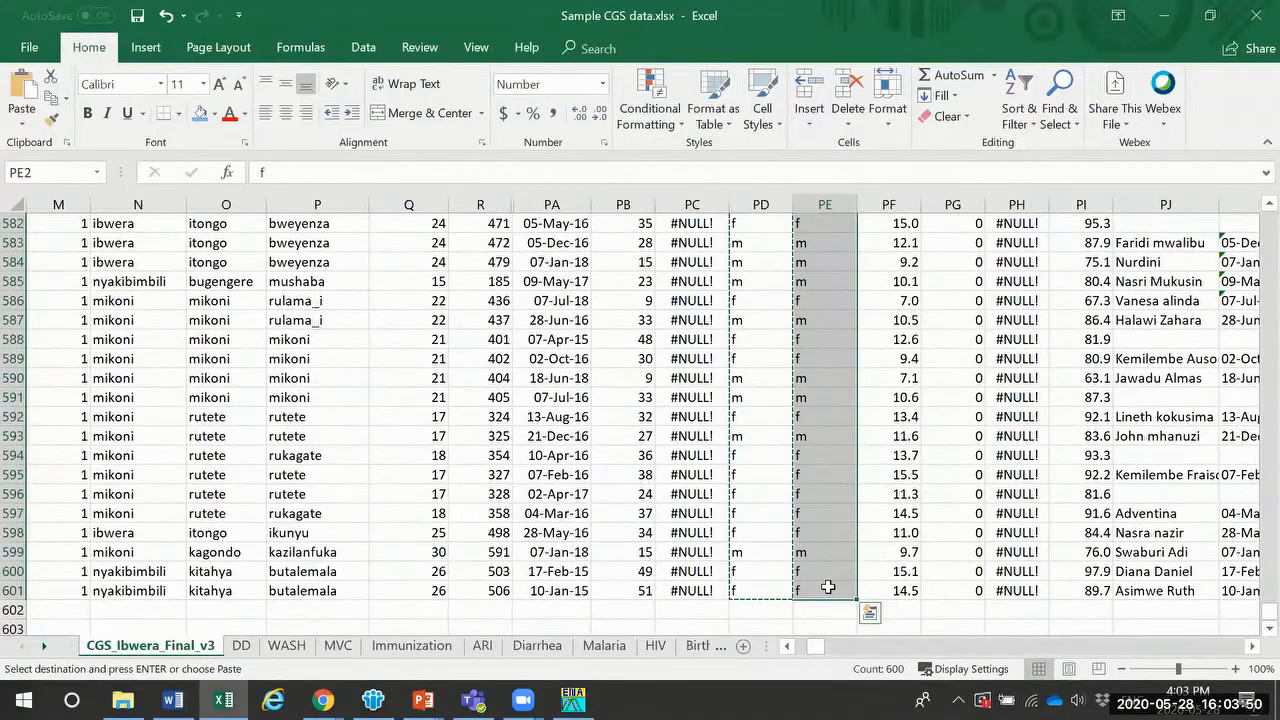
pyautogui.hotkey('ctrl', 'c')
pyautogui.hotkey('alt', 'Tab')
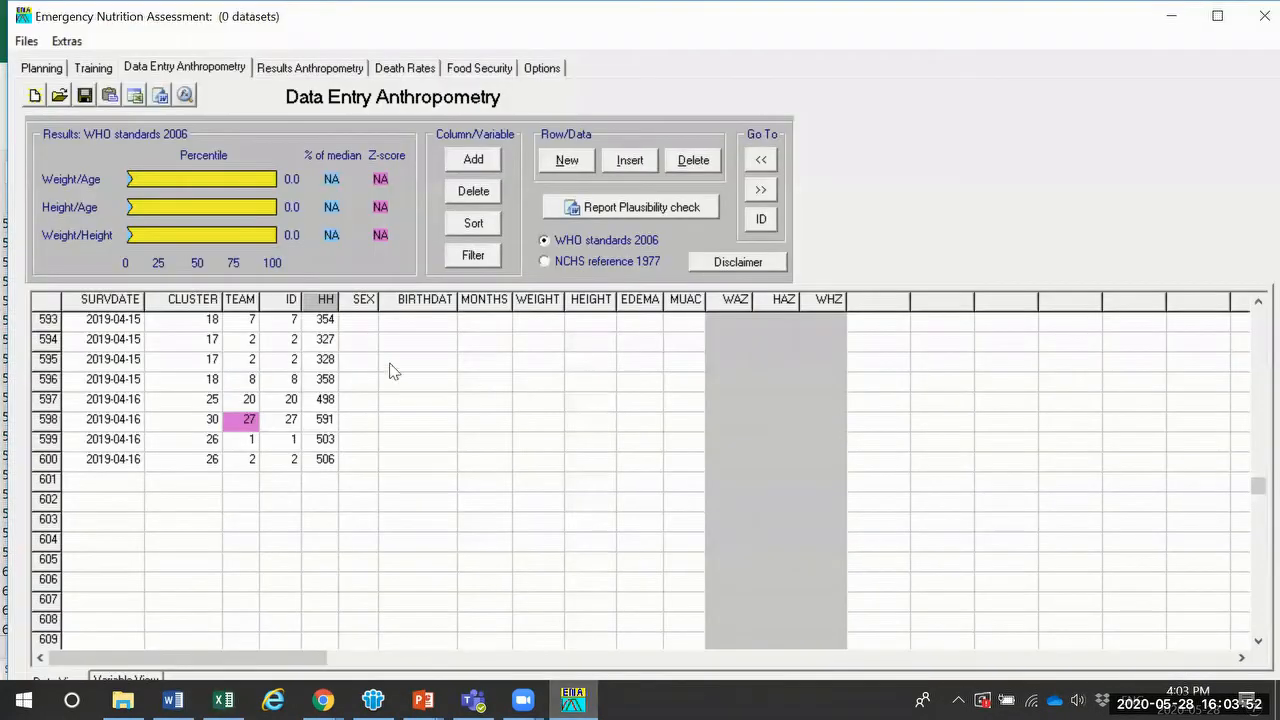
pyautogui.click(364, 327)
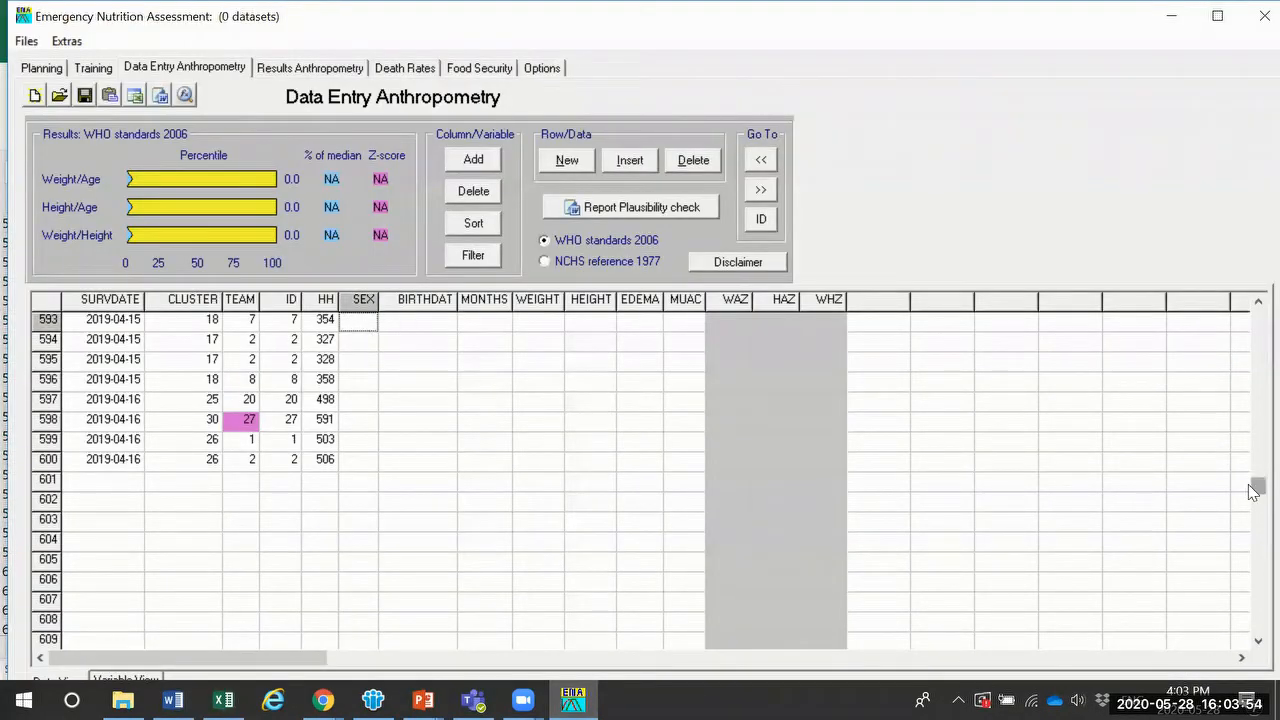
pyautogui.moveTo(1248, 484); pyautogui.dragTo(1255, 318)
pyautogui.click(363, 328)
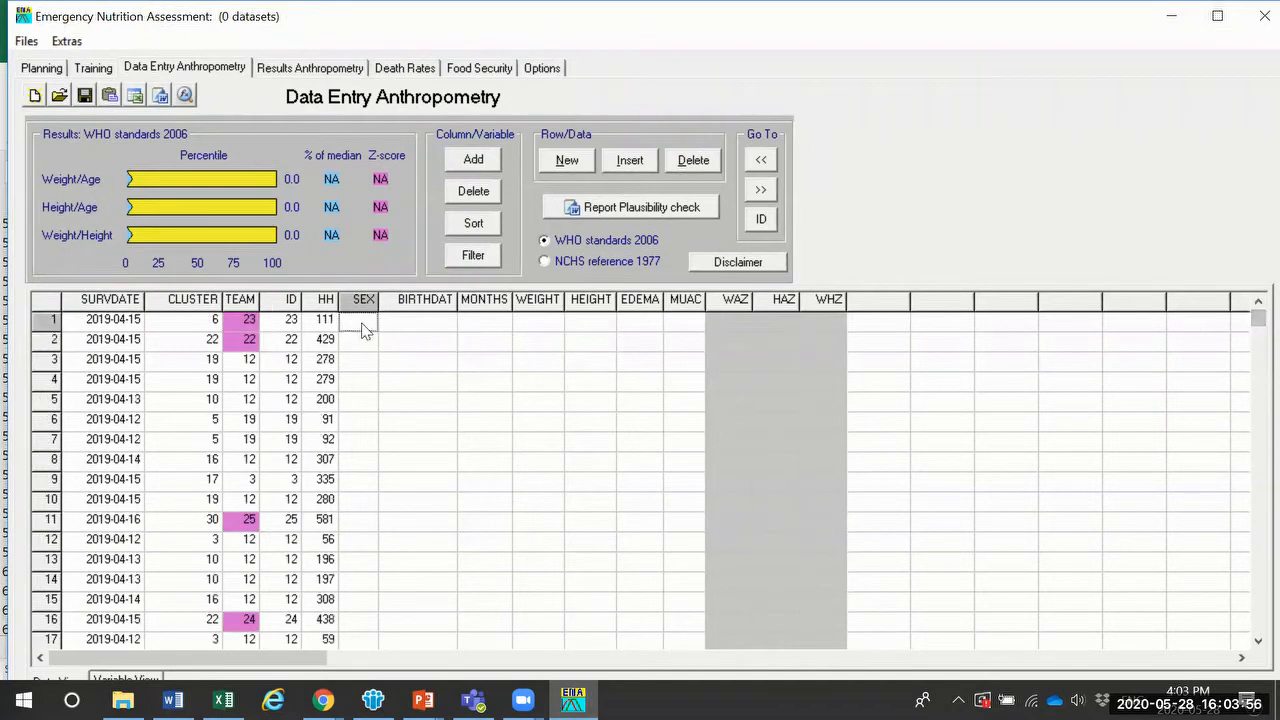
pyautogui.hotkey('ctrl', 'v')
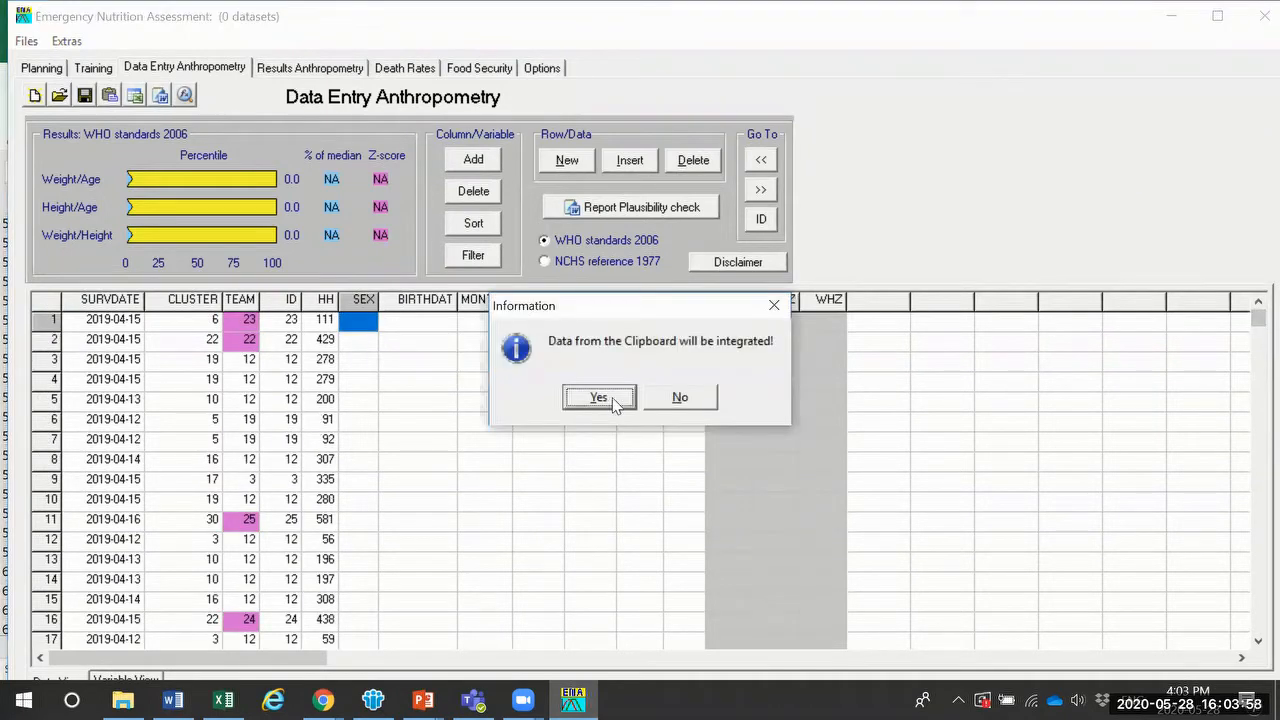
pyautogui.click(606, 398)
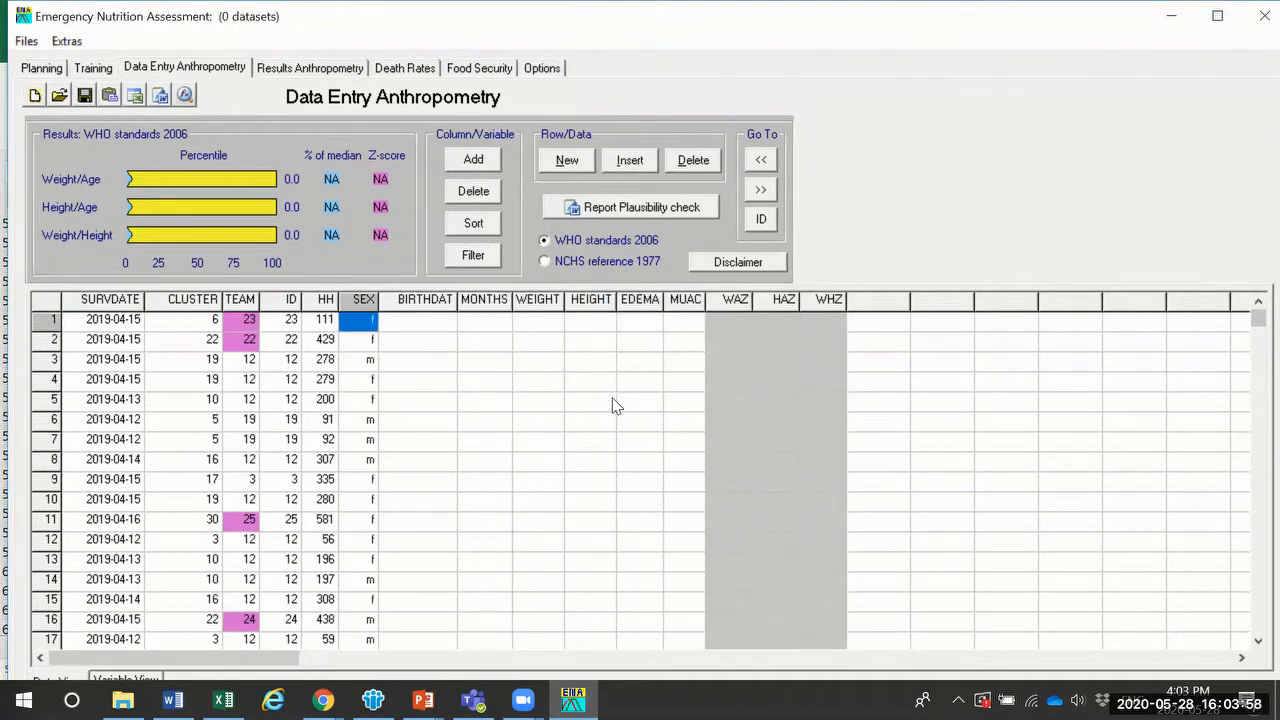
pyautogui.click(383, 328)
pyautogui.click(362, 319)
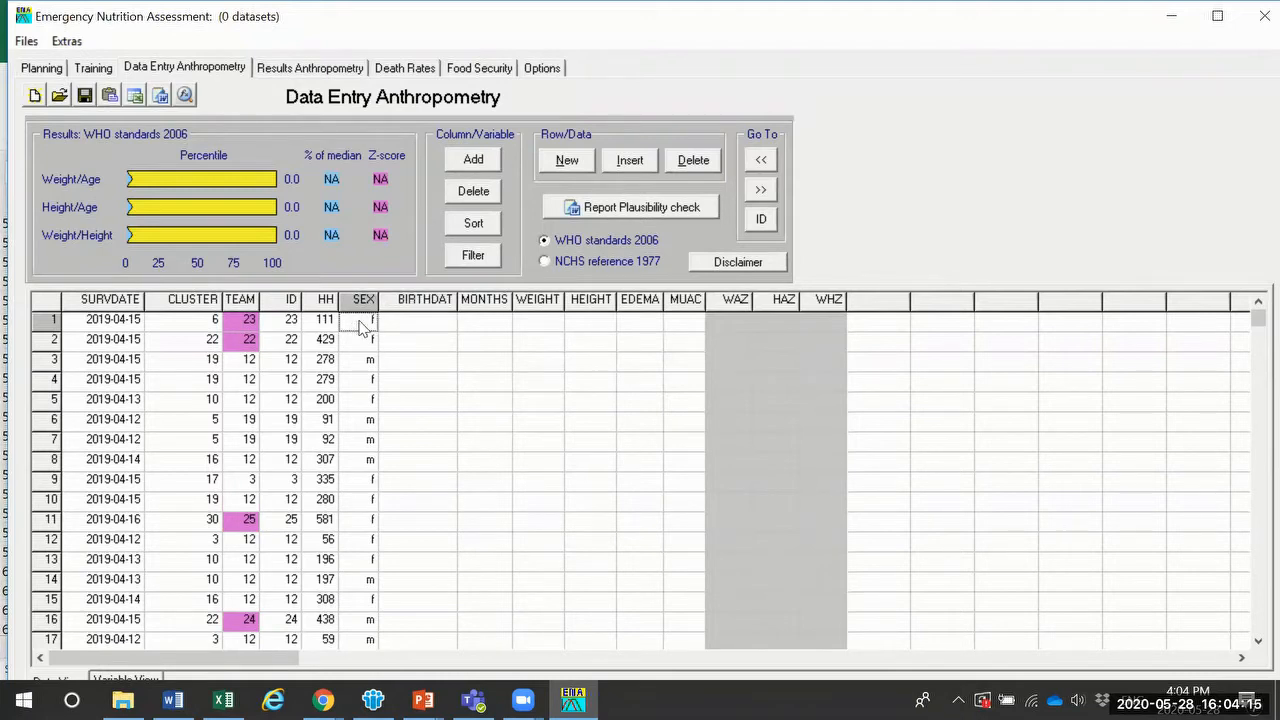
# Step: Return to the Excel workbook and format the birth dates in PA2:PA601 as dates of type 2012-03-14
pyautogui.click(417, 325)
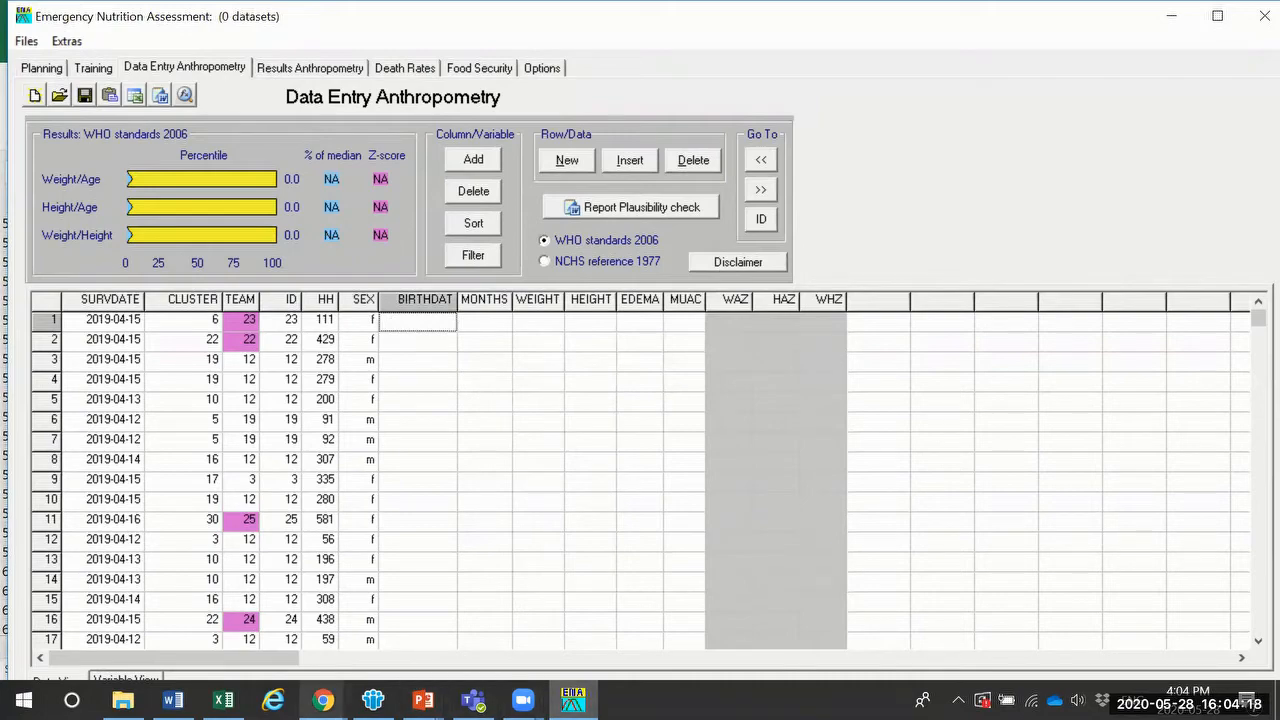
pyautogui.click(223, 699)
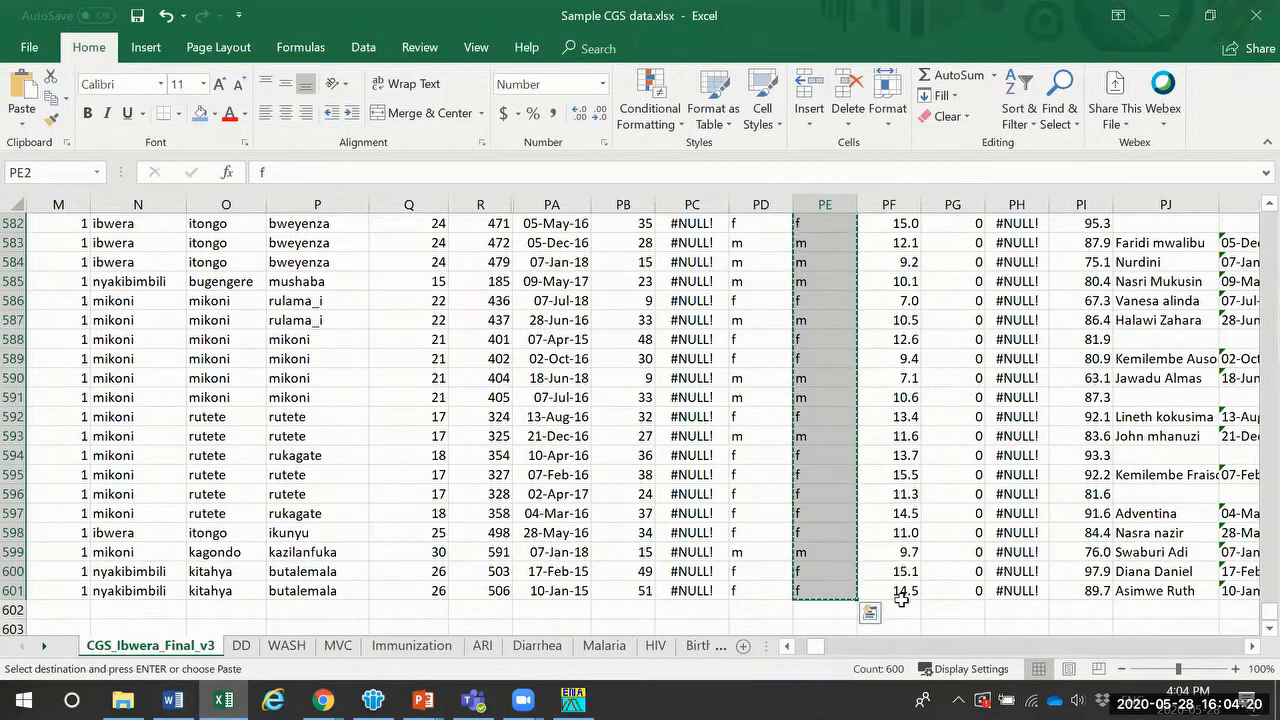
pyautogui.scroll(20, 750, 584)
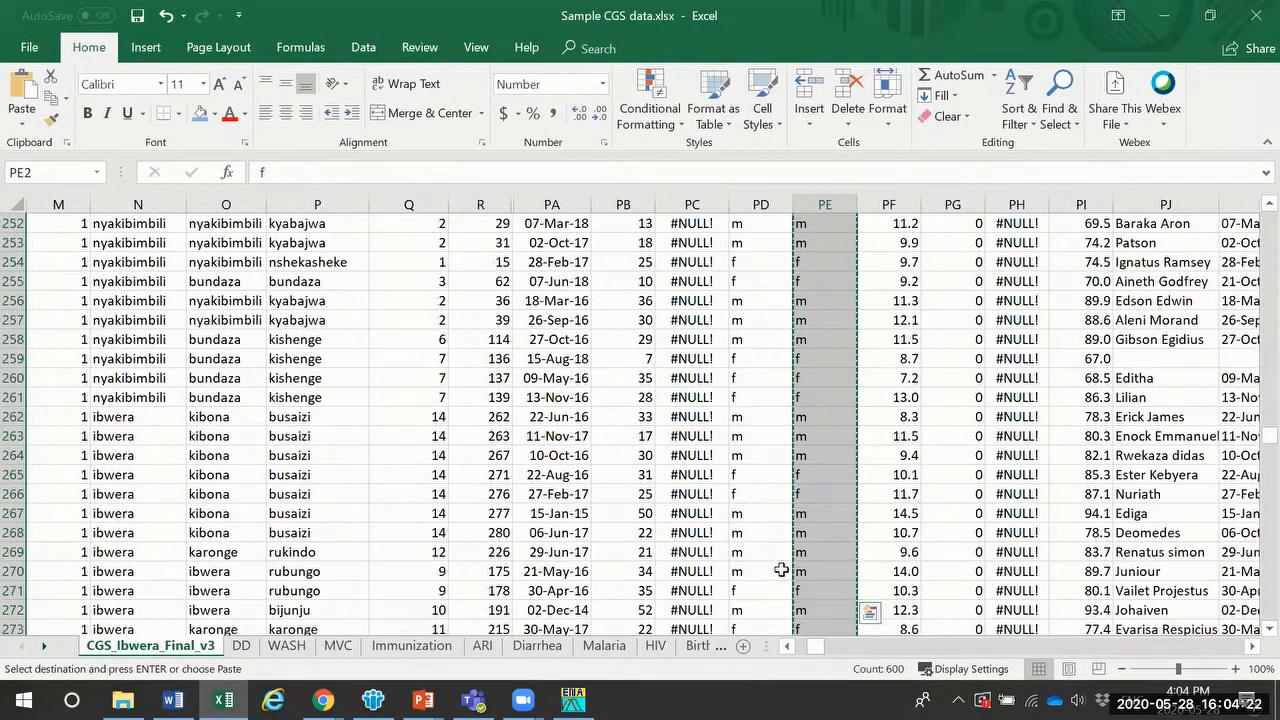
pyautogui.click(570, 243)
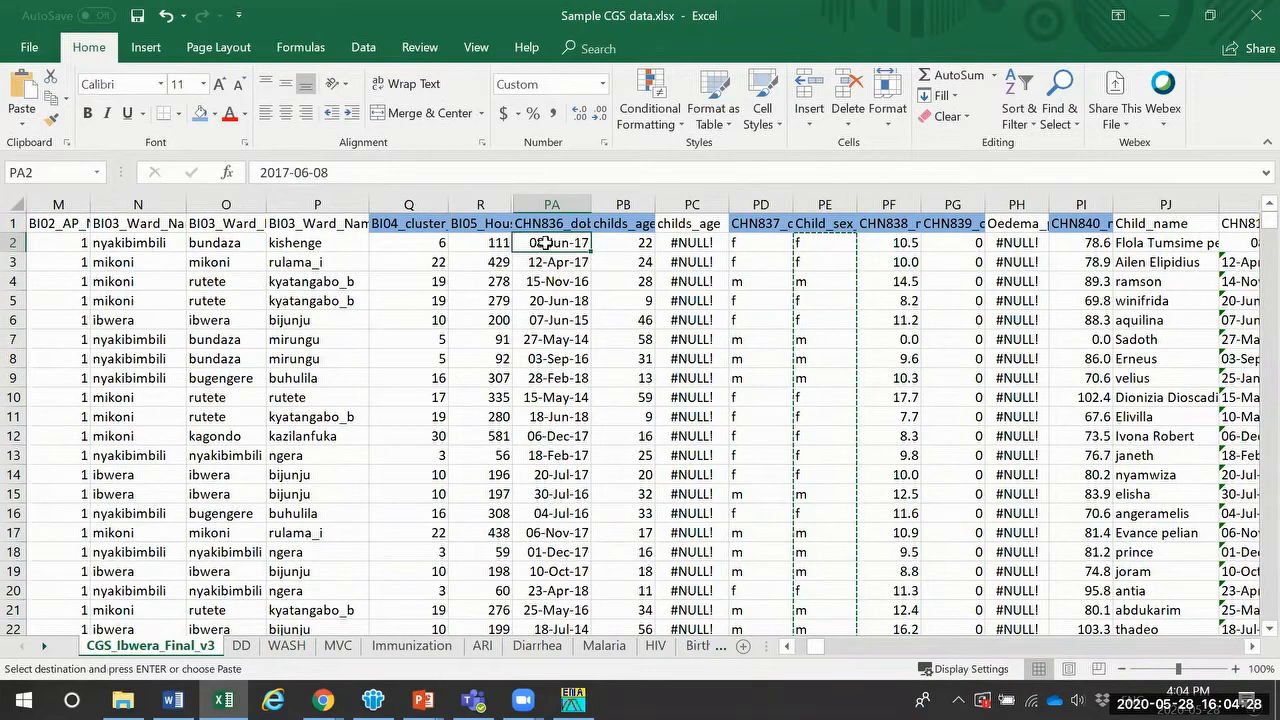
pyautogui.moveTo(543, 243); pyautogui.dragTo(568, 594)
pyautogui.rightClick(555, 538)
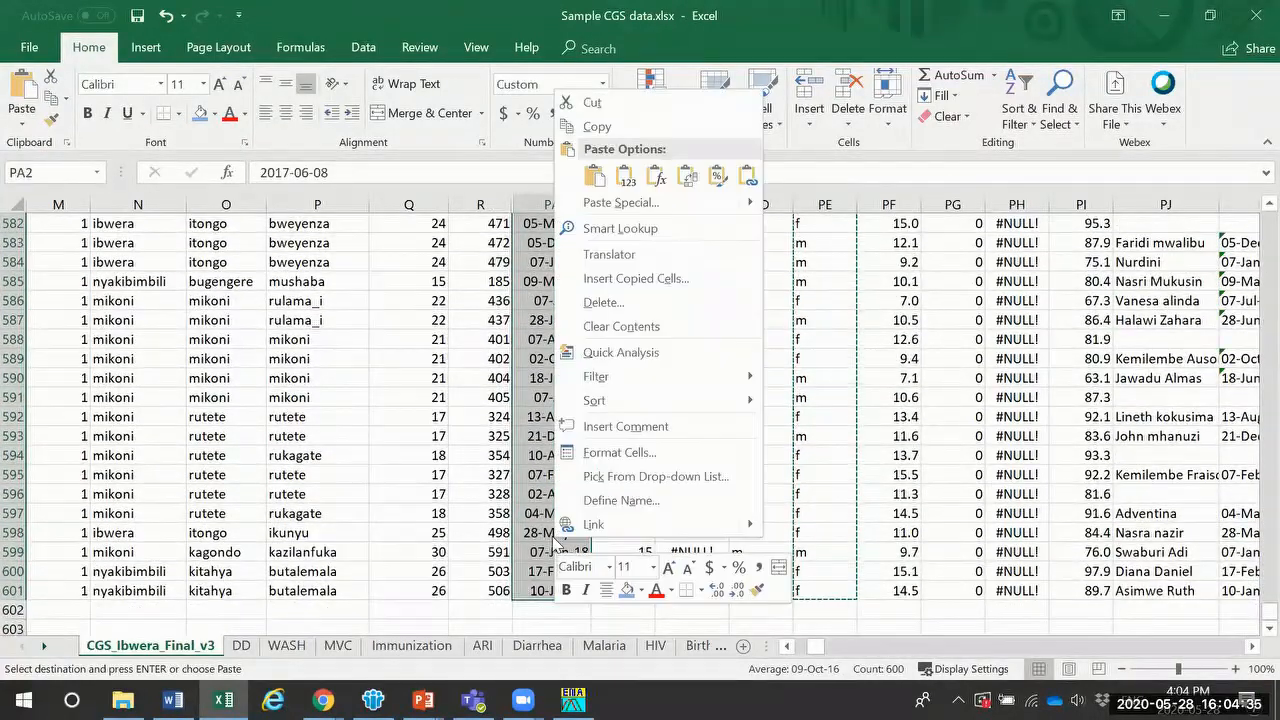
pyautogui.click(588, 455)
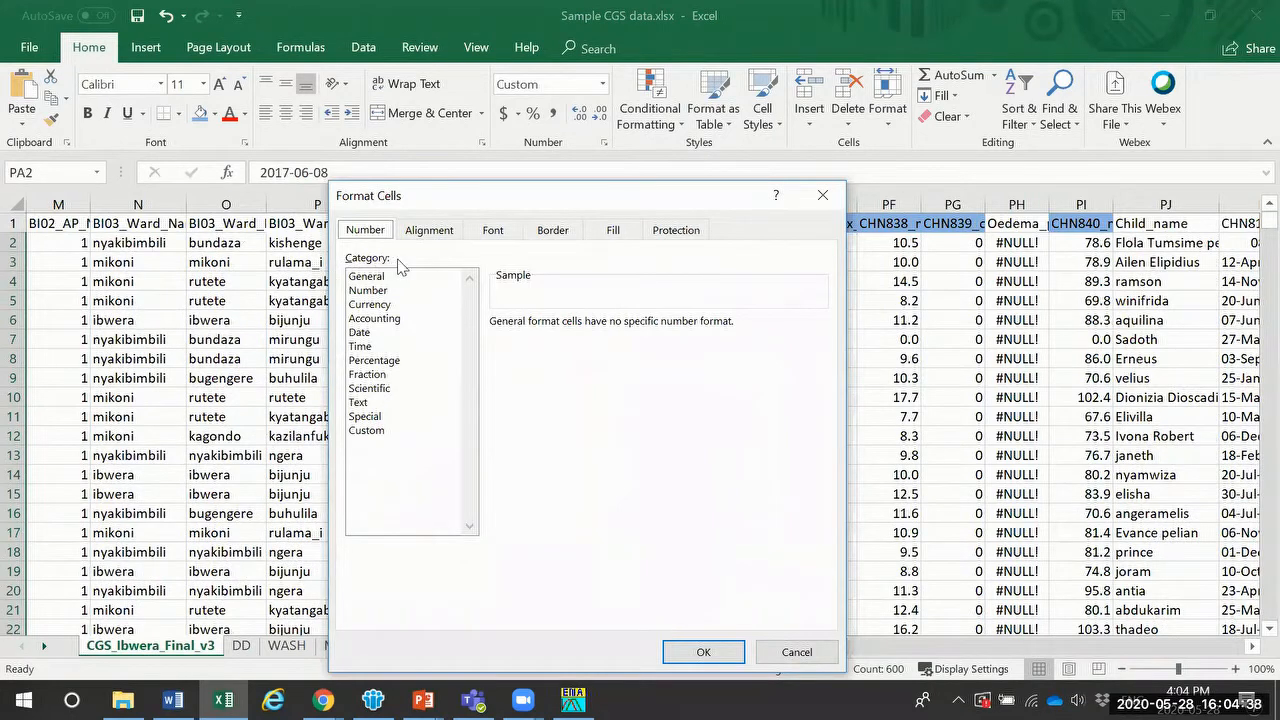
pyautogui.click(380, 334)
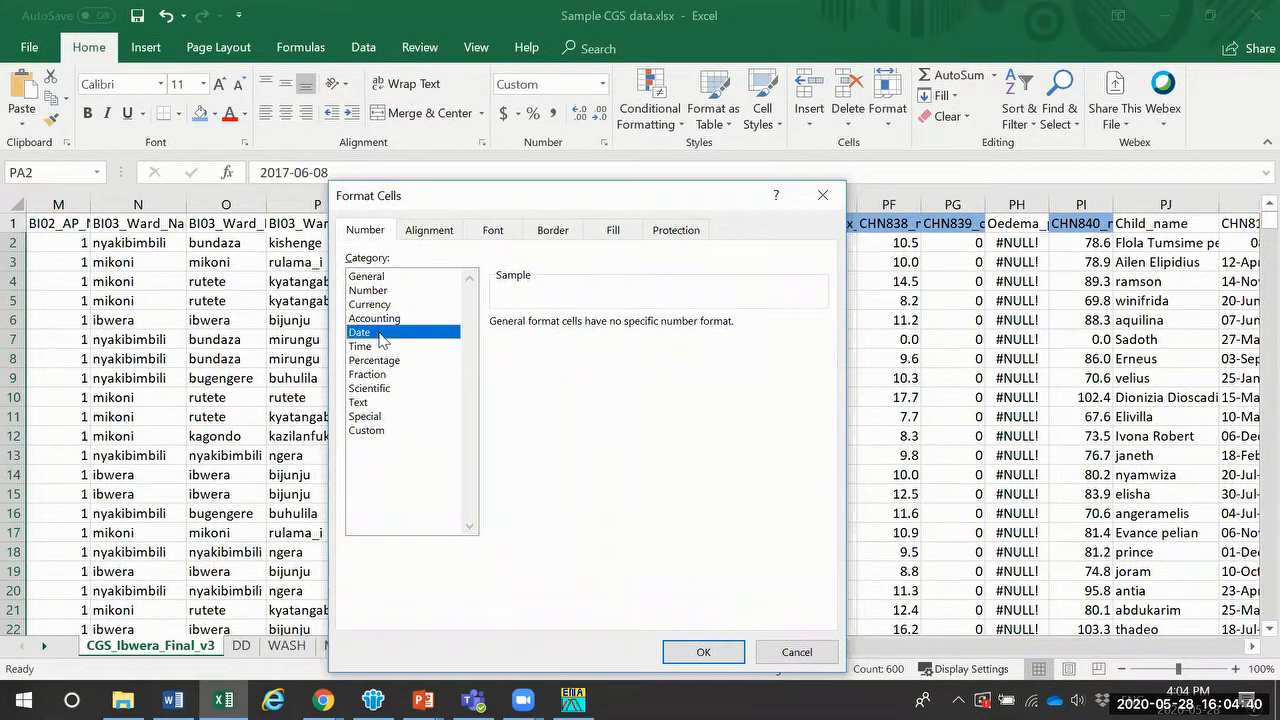
pyautogui.click(551, 368)
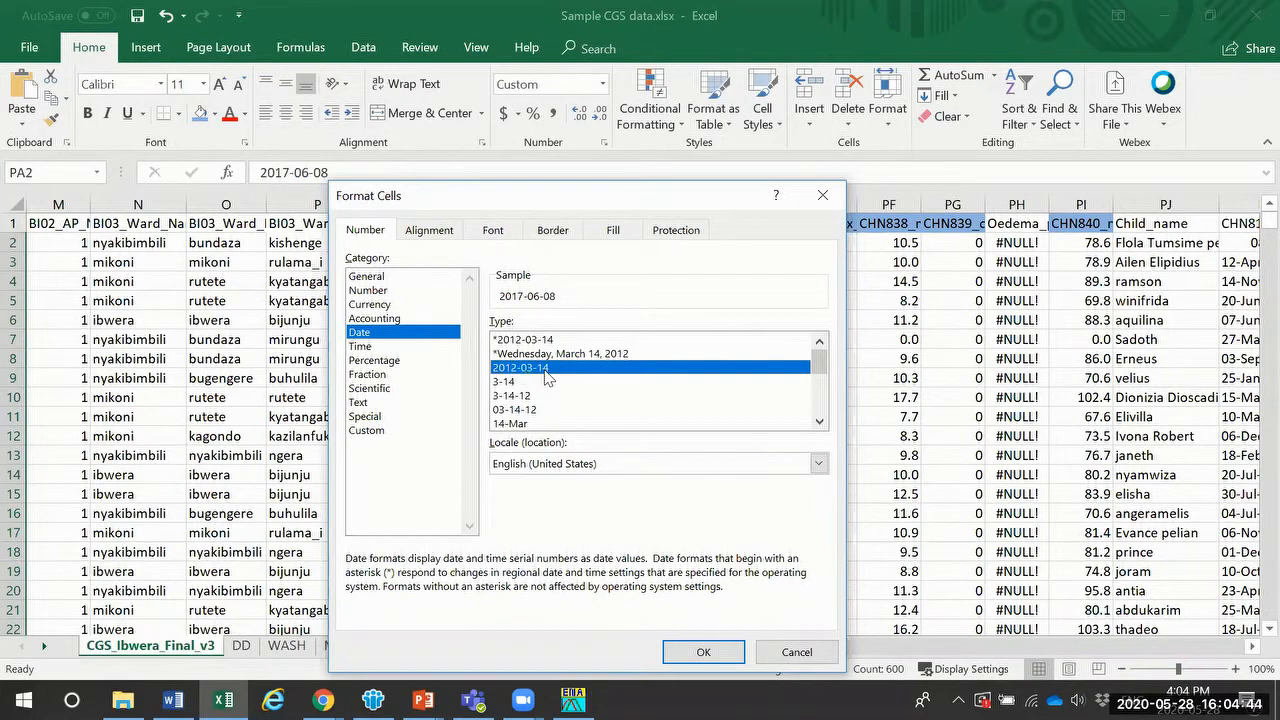
pyautogui.click(703, 651)
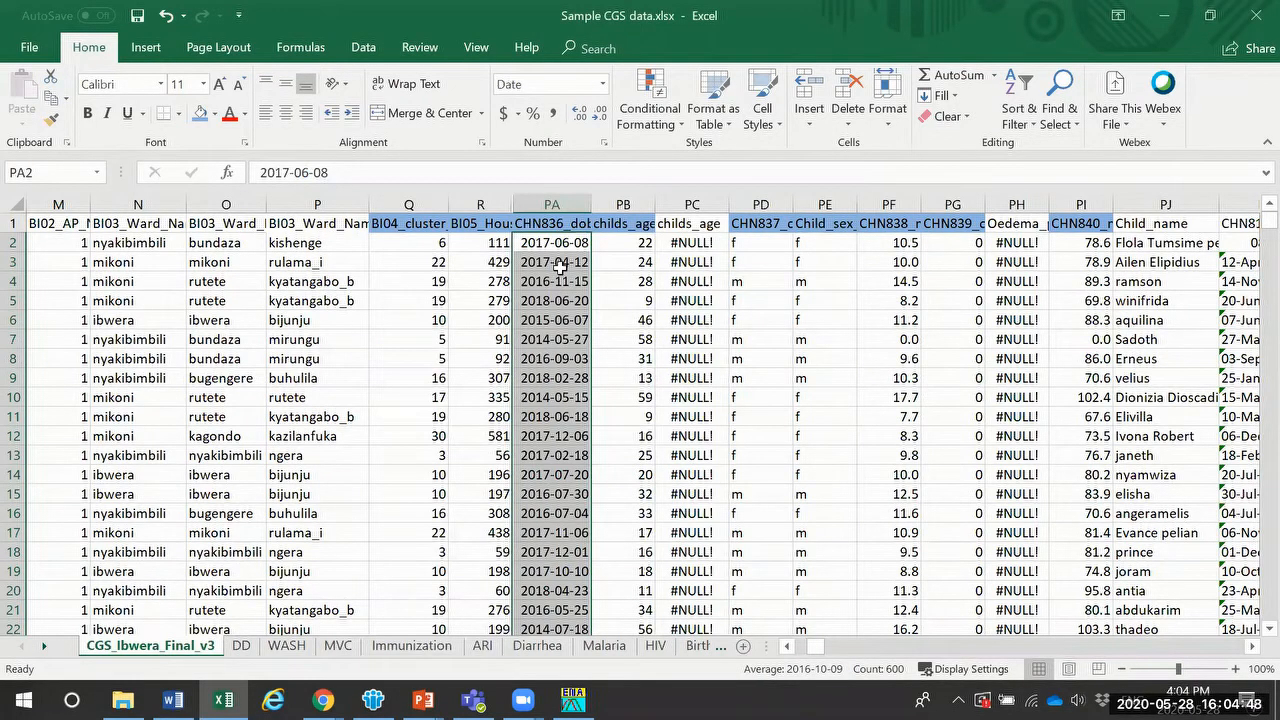
# Step: Copy the reformatted birth dates and paste them into ENA's BIRTHDAT column from row 1, accepting the clipboard integration
pyautogui.hotkey('ctrl', 'c')
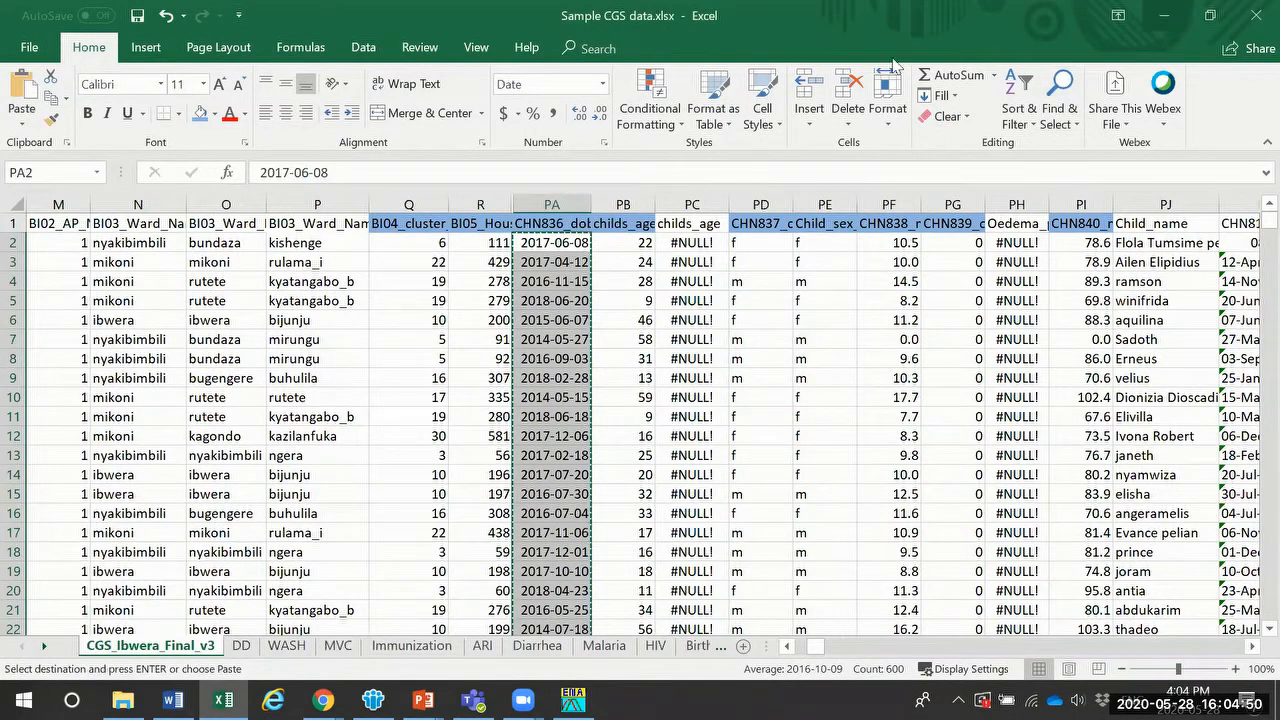
pyautogui.hotkey('alt', 'Tab')
pyautogui.click(422, 326)
pyautogui.hotkey('ctrl', 'v')
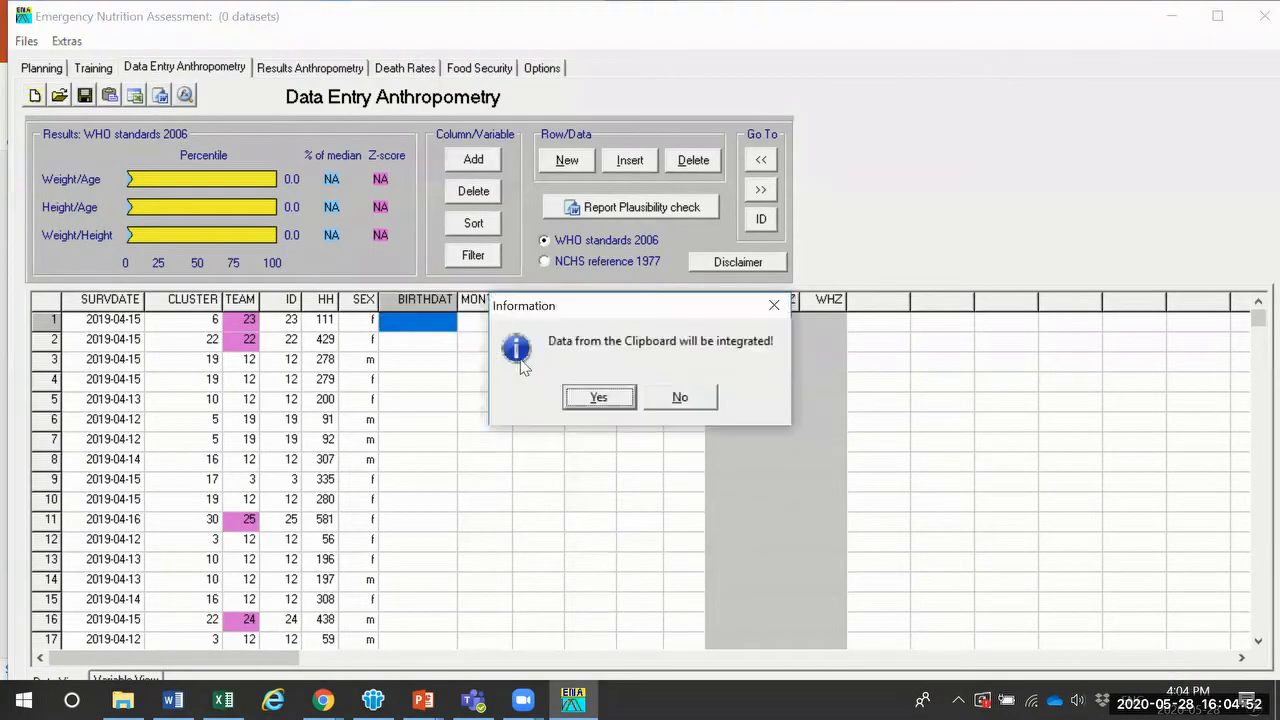
pyautogui.click(598, 398)
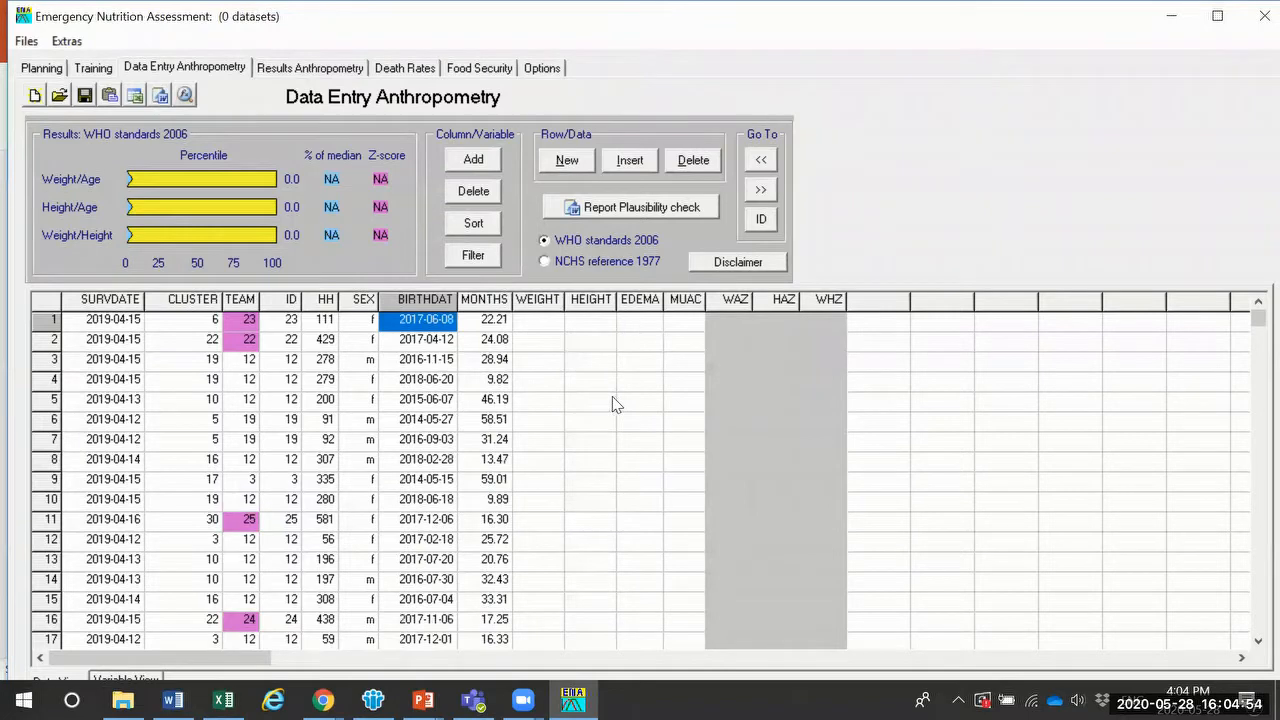
pyautogui.click(500, 327)
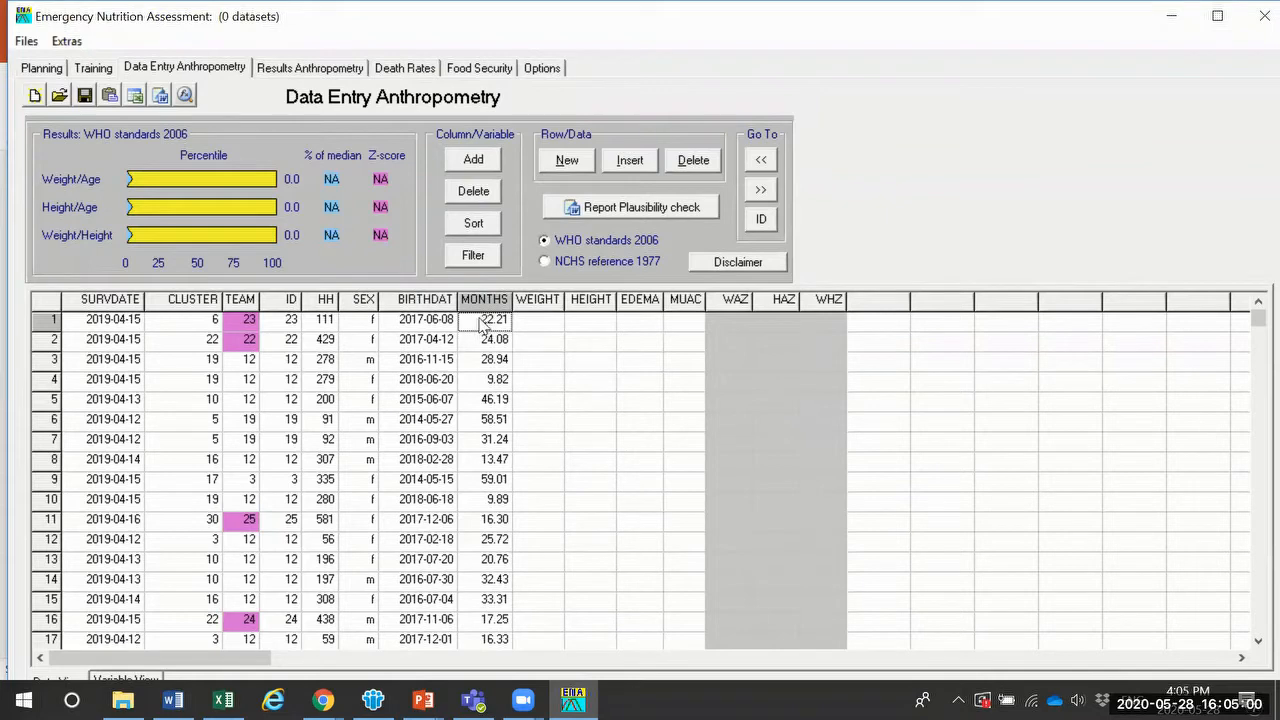
# Step: Switch back to the Excel workbook and copy the CHN838_measure_weight values in PF2:PF601
pyautogui.click(522, 326)
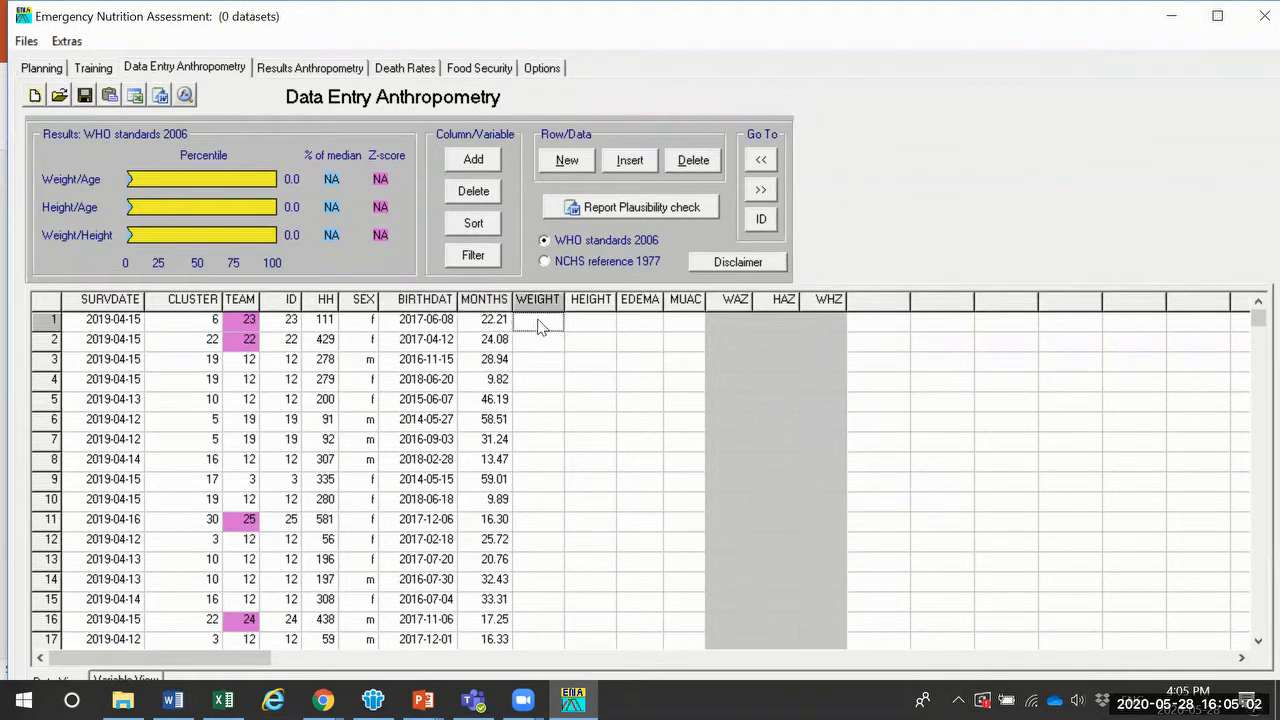
pyautogui.click(1169, 17)
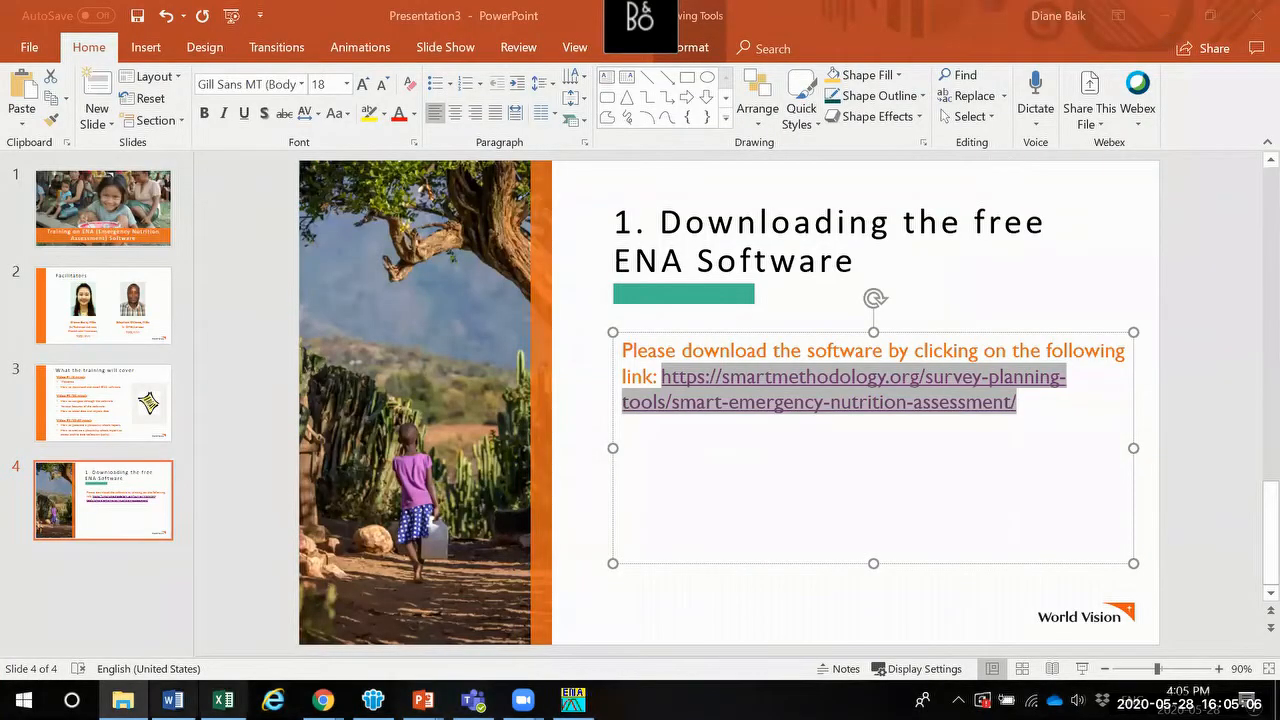
pyautogui.click(223, 700)
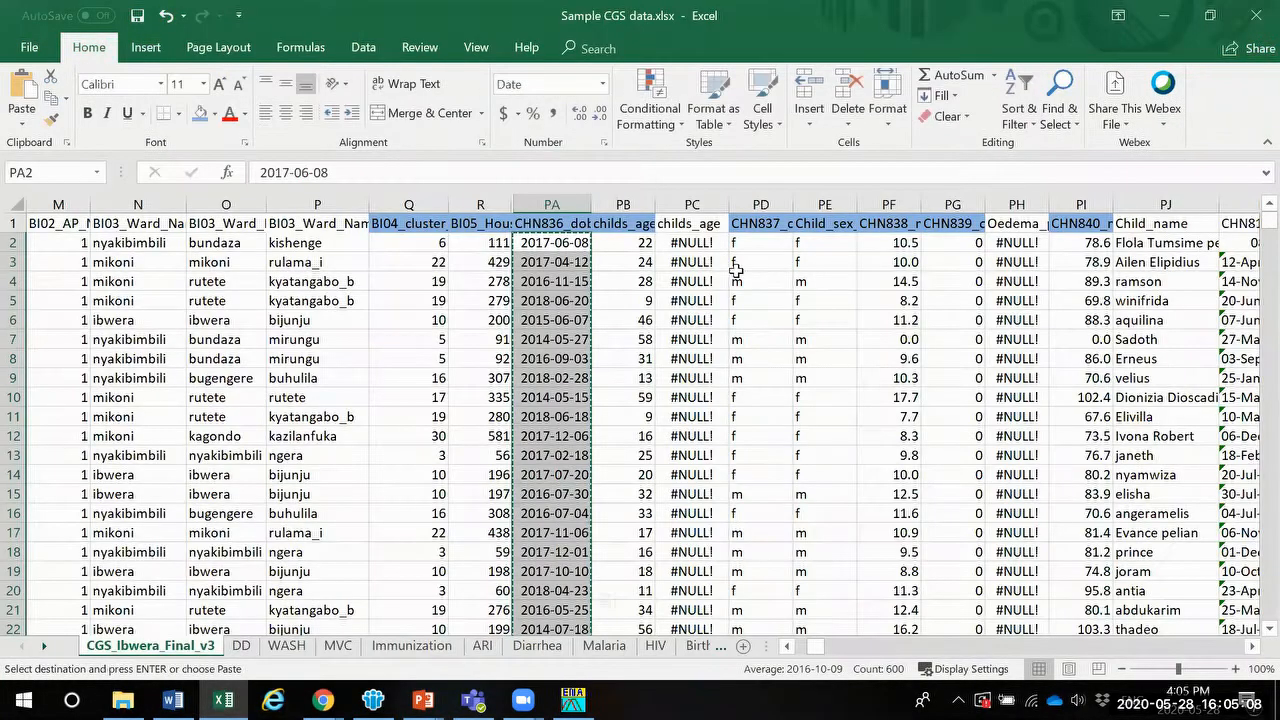
pyautogui.click(640, 225)
pyautogui.click(770, 225)
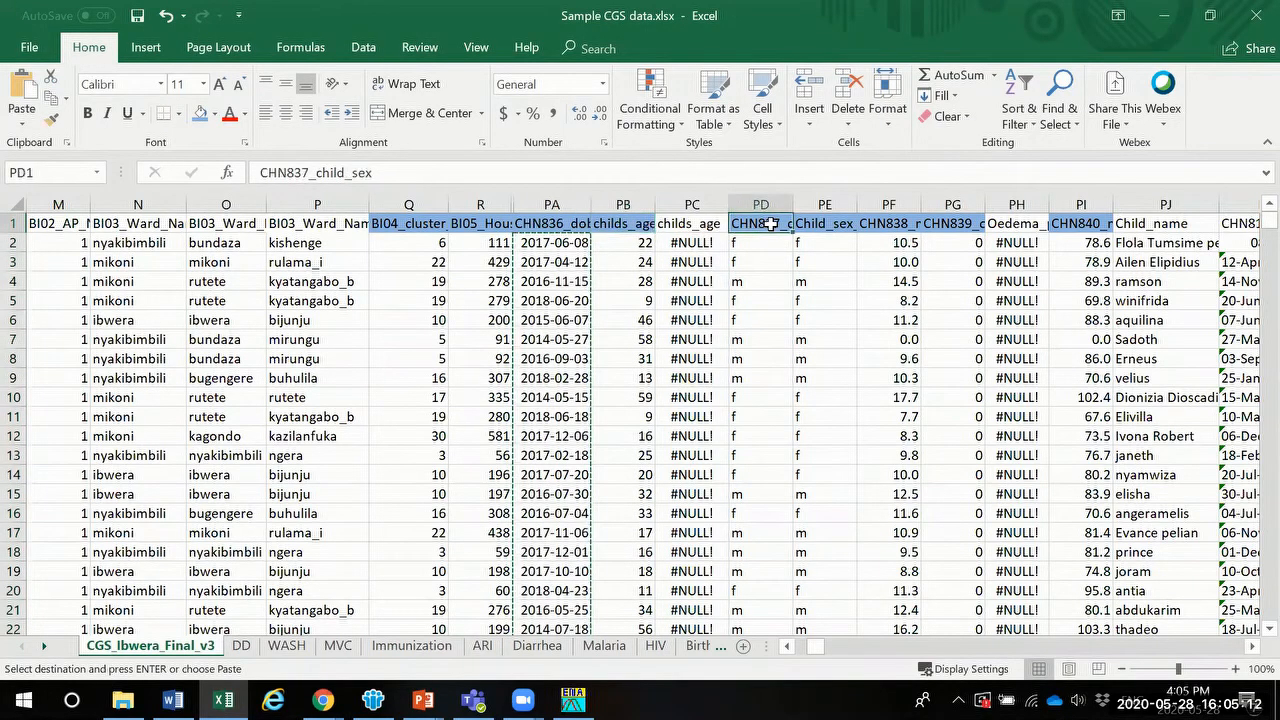
pyautogui.click(883, 228)
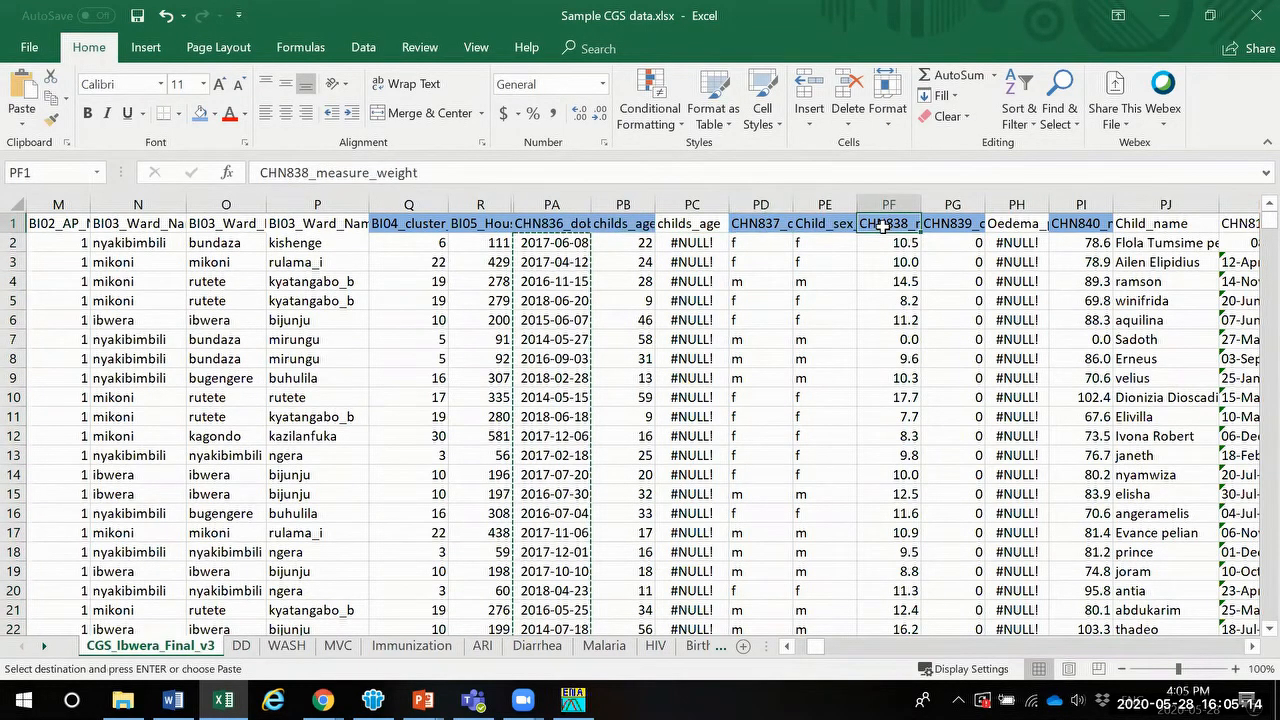
pyautogui.moveTo(889, 242); pyautogui.dragTo(880, 571)
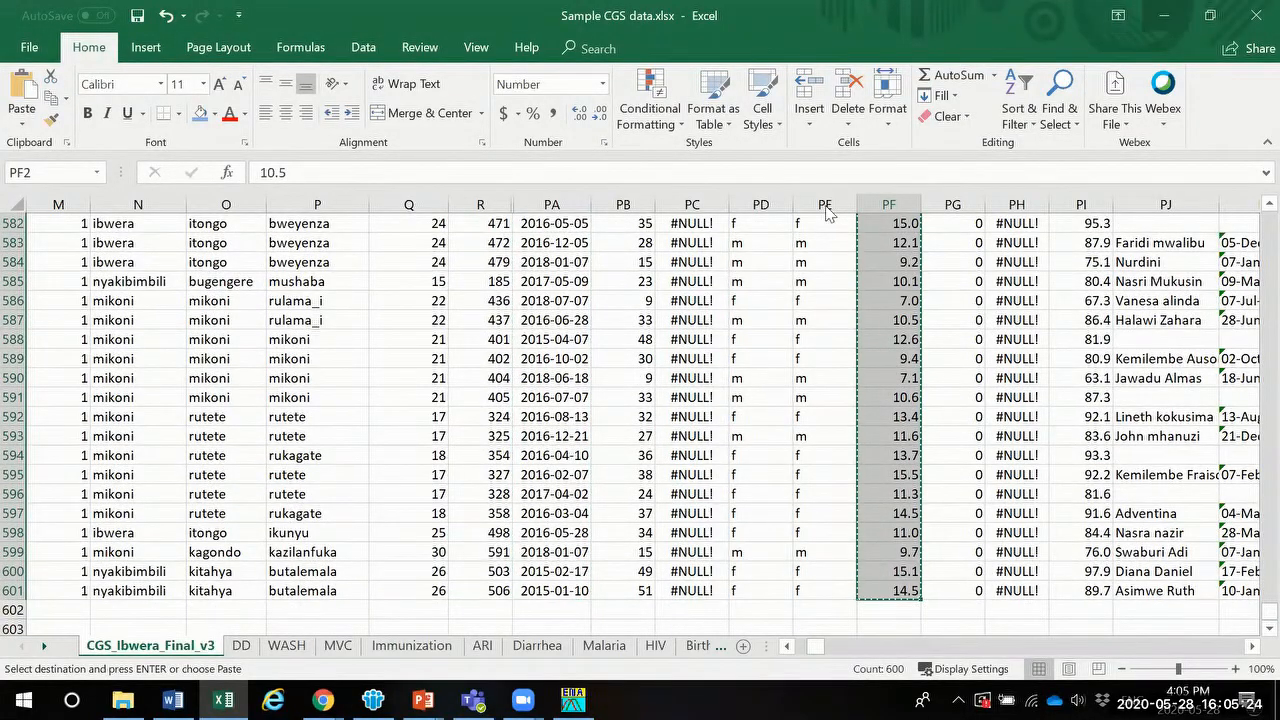
# Step: Paste the copied weights into ENA's WEIGHT column from row 1, accept the clipboard integration, and return to the Excel workbook
pyautogui.click(1164, 15)
pyautogui.click(223, 700)
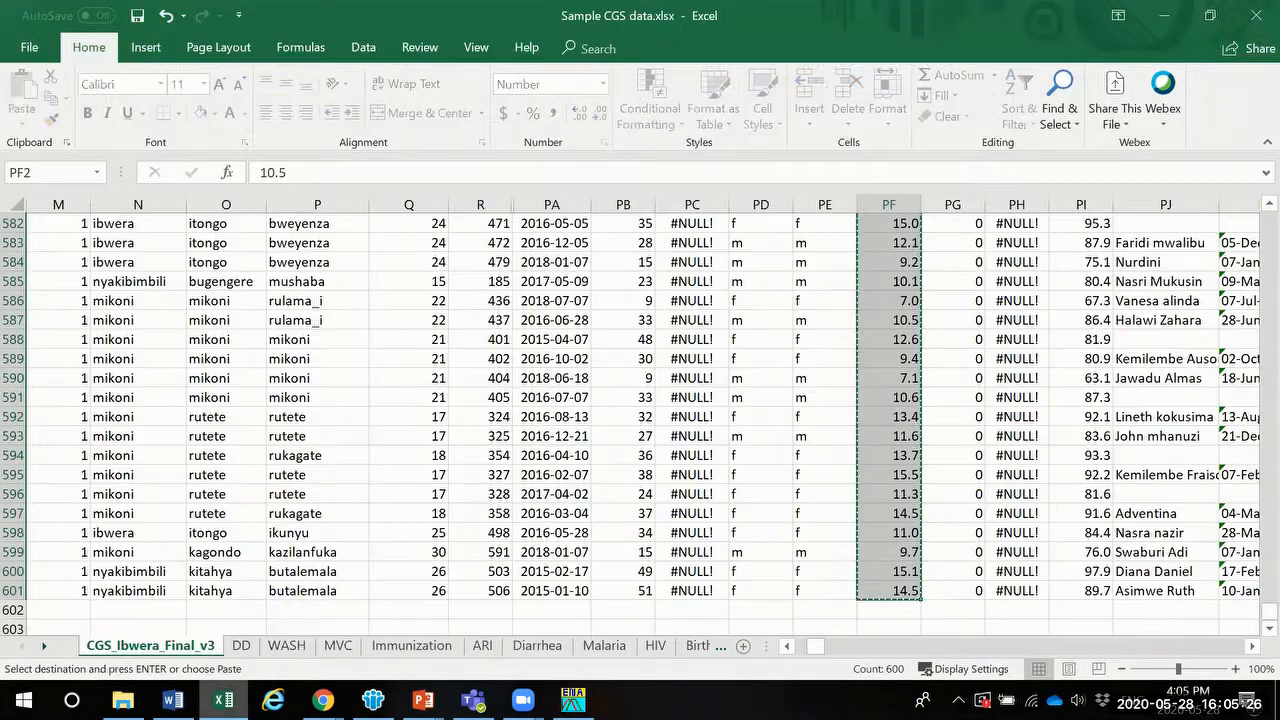
pyautogui.click(572, 700)
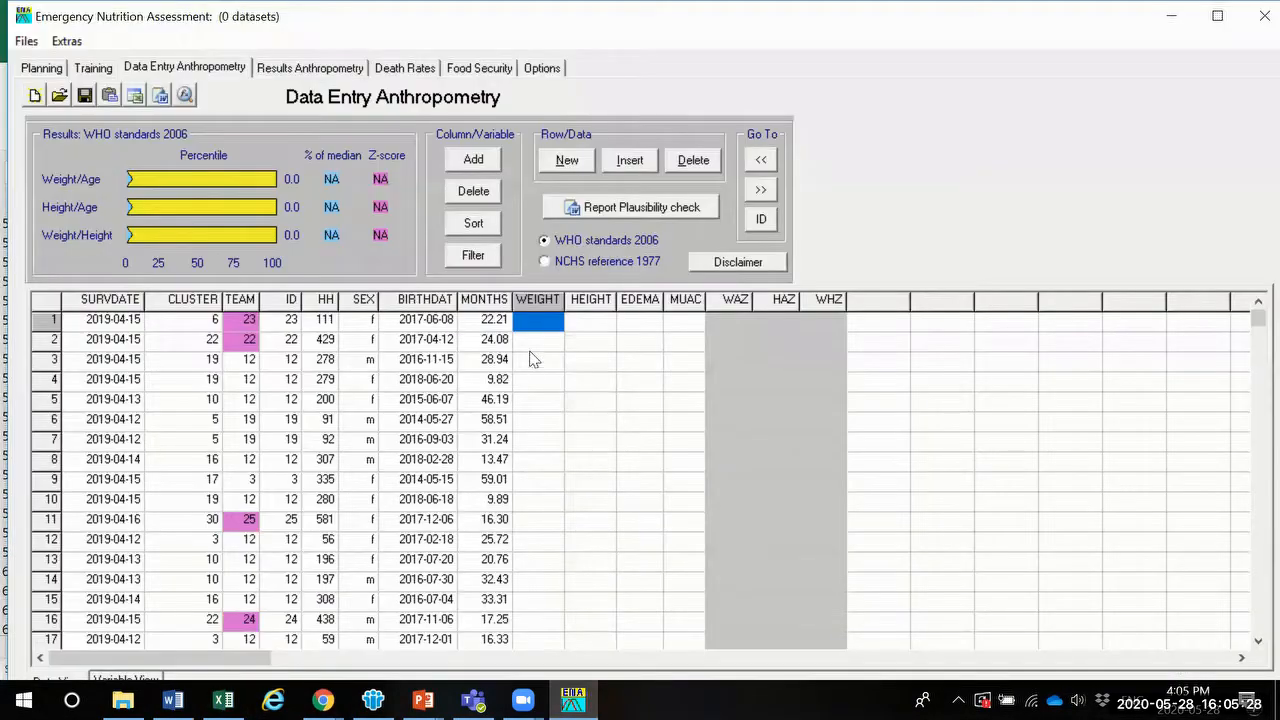
pyautogui.click(543, 331)
pyautogui.hotkey('ctrl', 'v')
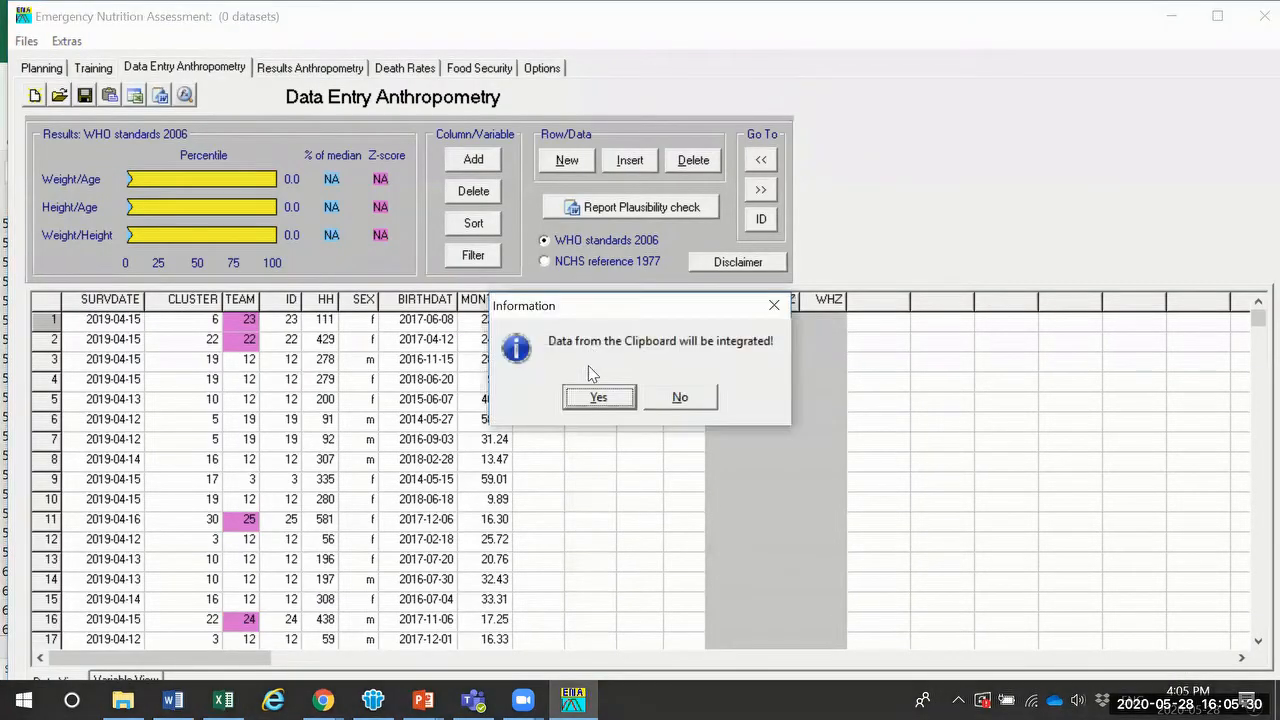
pyautogui.click(599, 397)
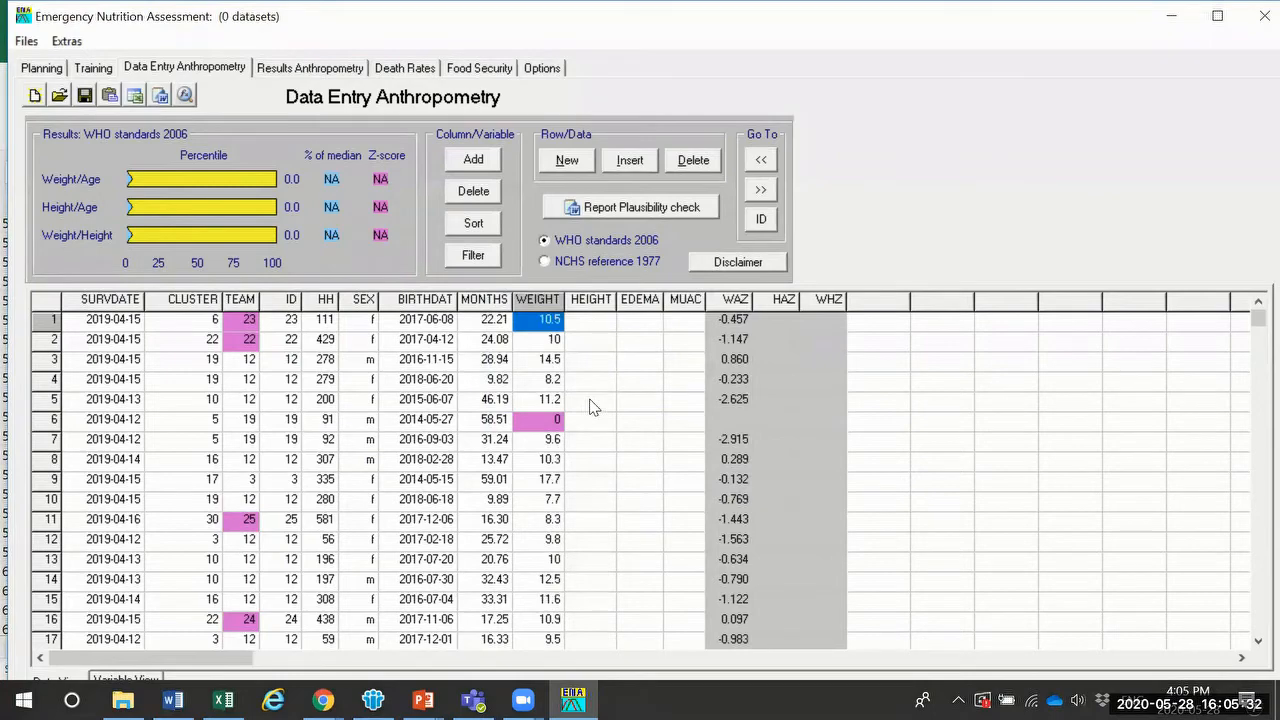
pyautogui.click(1170, 16)
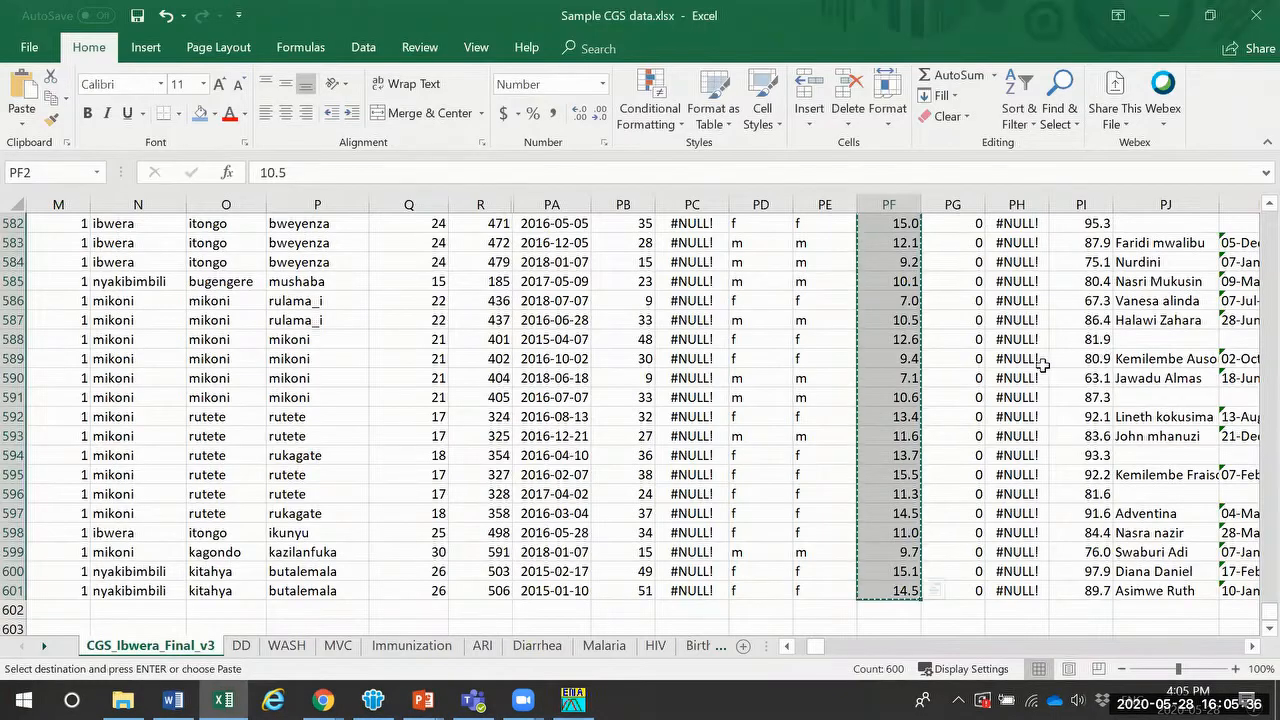
# Step: Copy the CHN840_measure_height values in PI2:PI601 of the Excel workbook
pyautogui.scroll(20, 1042, 365)
pyautogui.click(962, 218)
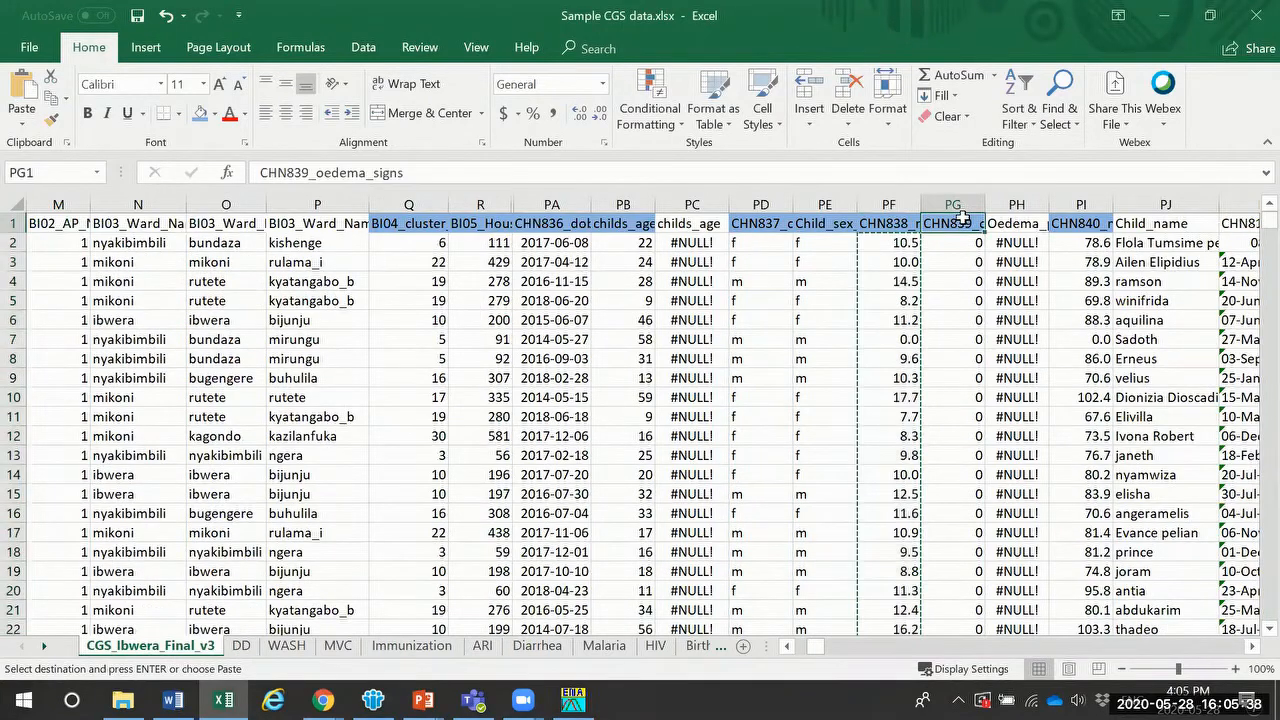
pyautogui.click(888, 224)
pyautogui.click(962, 223)
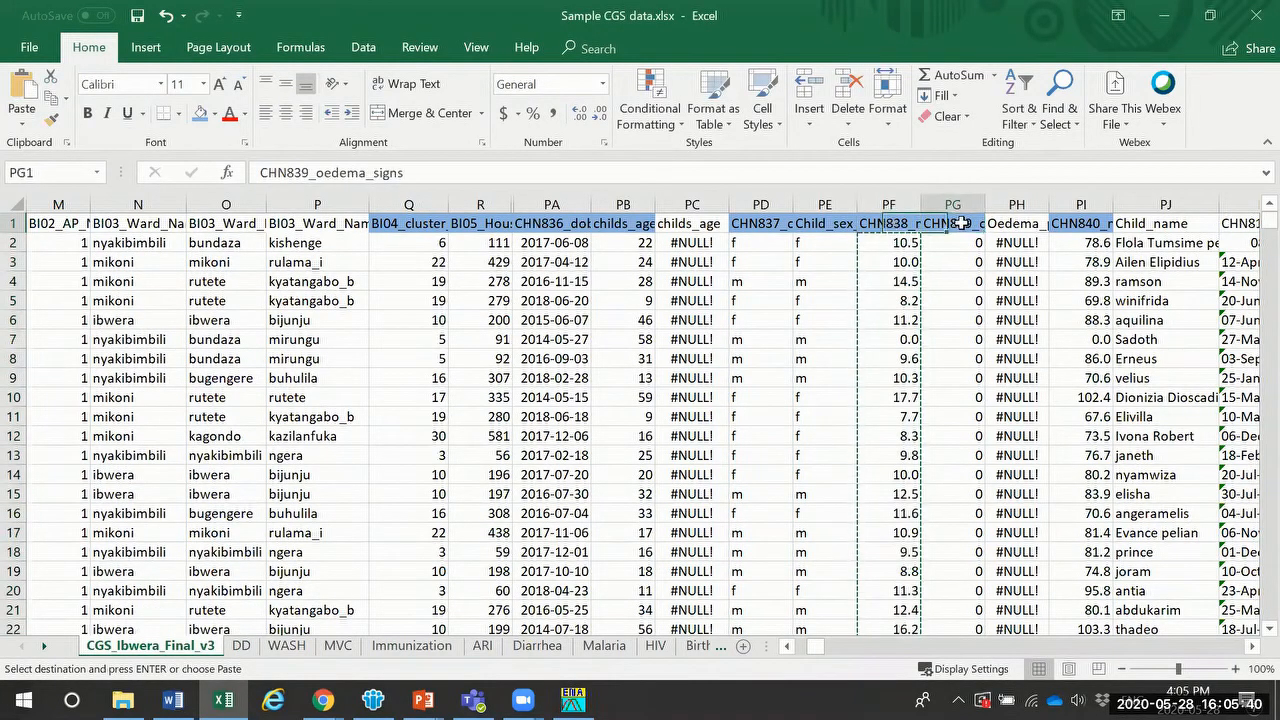
pyautogui.click(1085, 223)
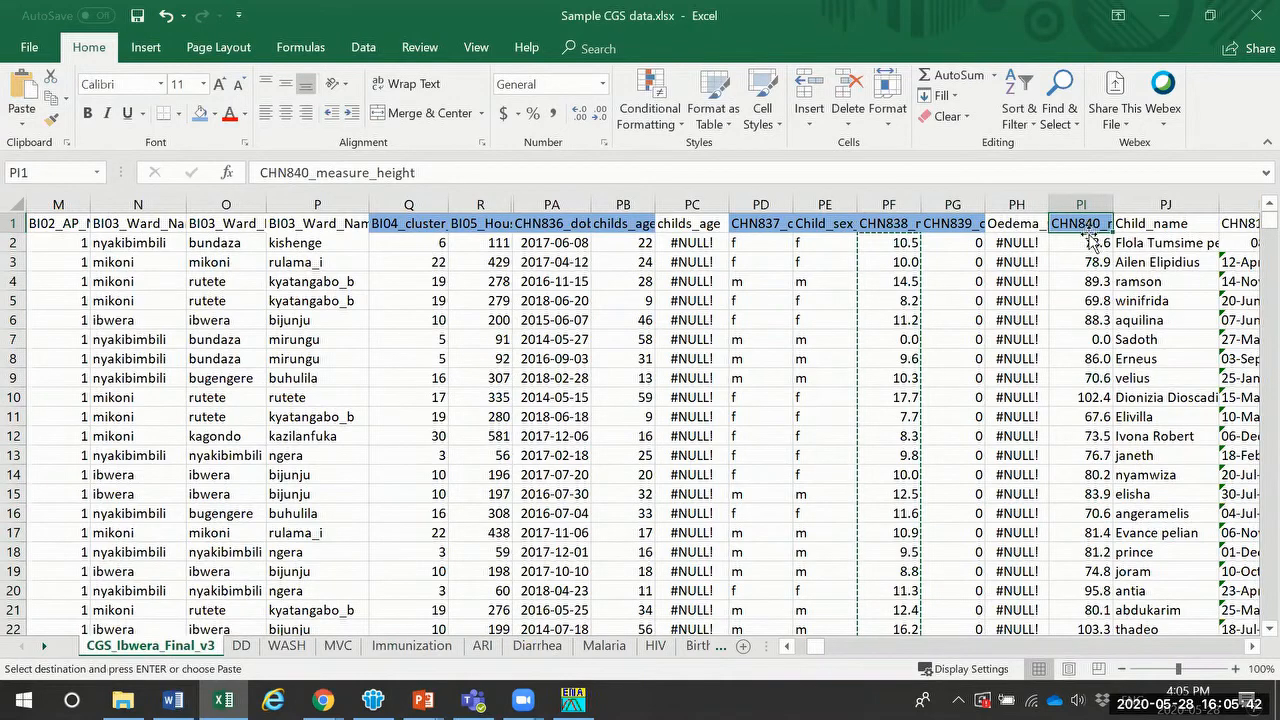
pyautogui.click(1093, 243)
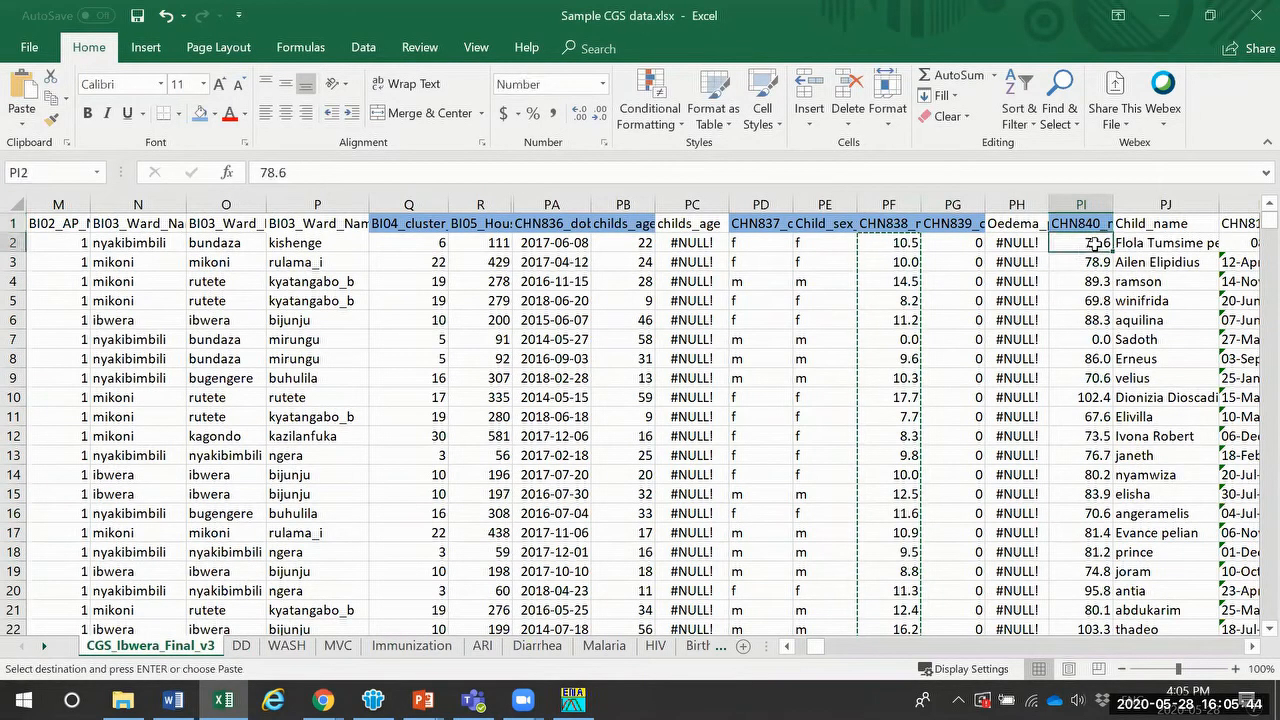
pyautogui.moveTo(1095, 243); pyautogui.dragTo(1103, 592)
pyautogui.rightClick(1100, 592)
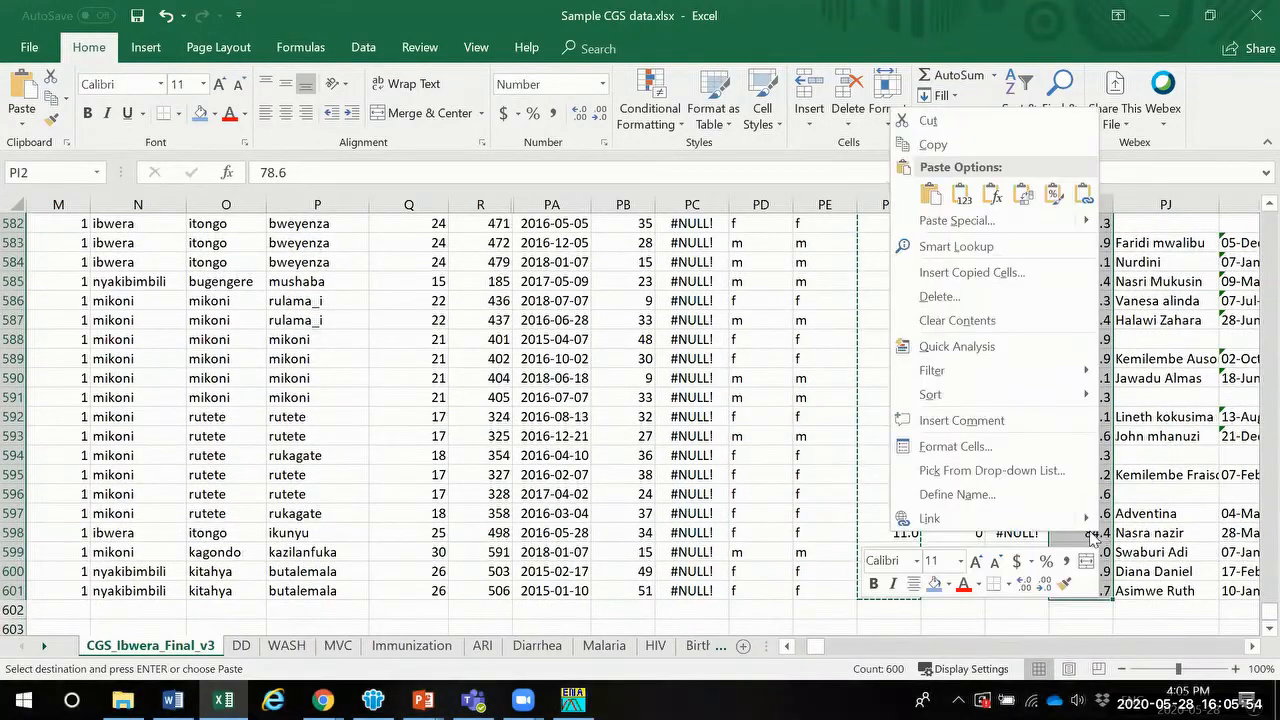
pyautogui.click(941, 149)
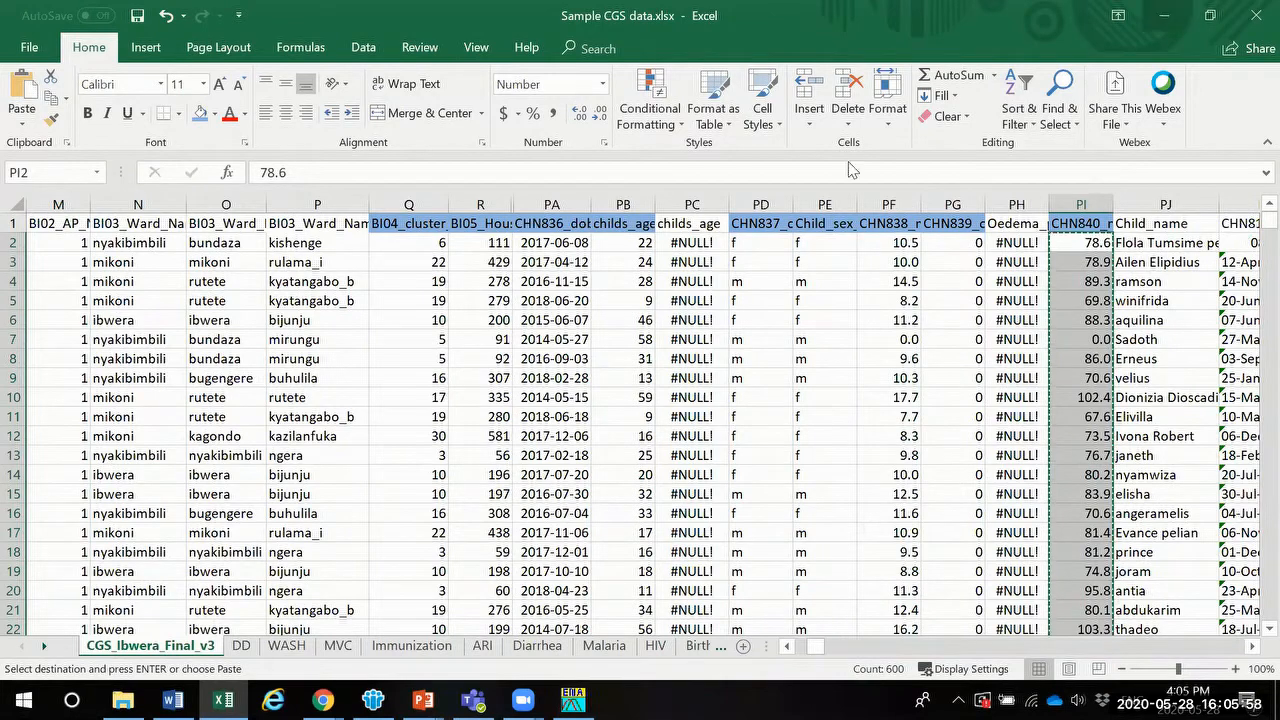
# Step: Switch to ENA and paste the copied heights into the HEIGHT column from row 1, accepting the clipboard integration
pyautogui.click(1178, 14)
pyautogui.click(572, 700)
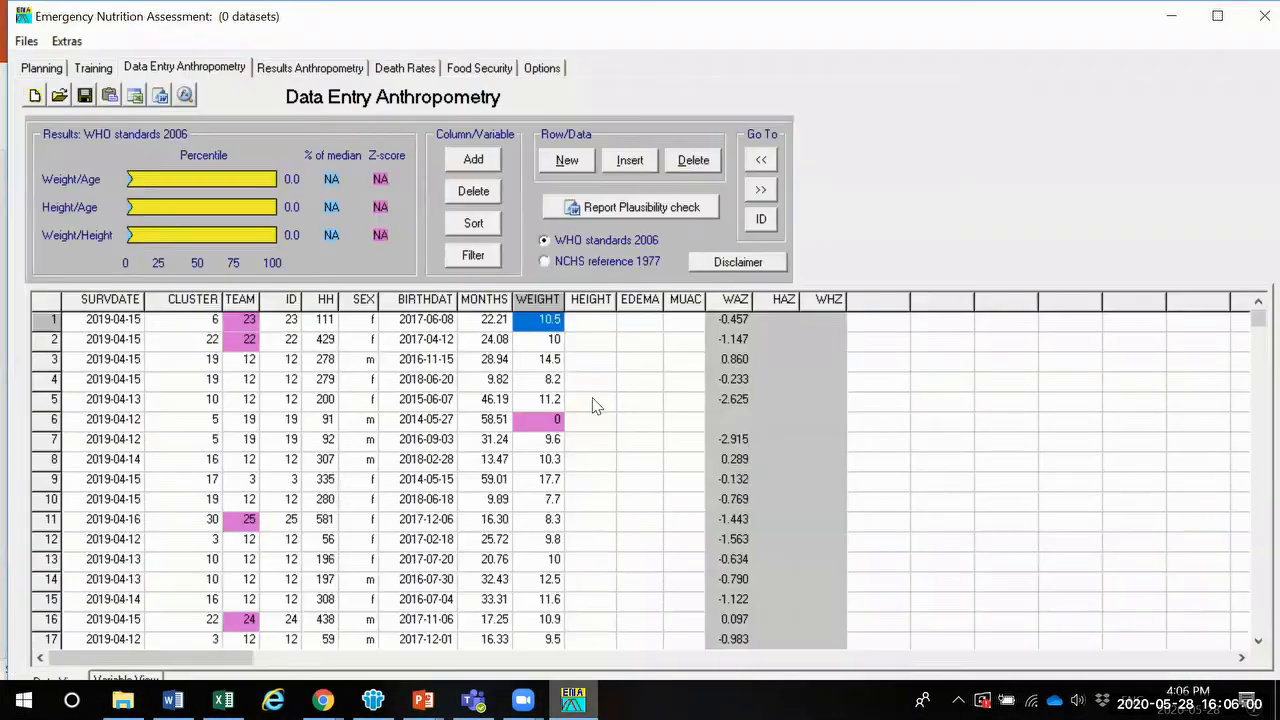
pyautogui.click(604, 322)
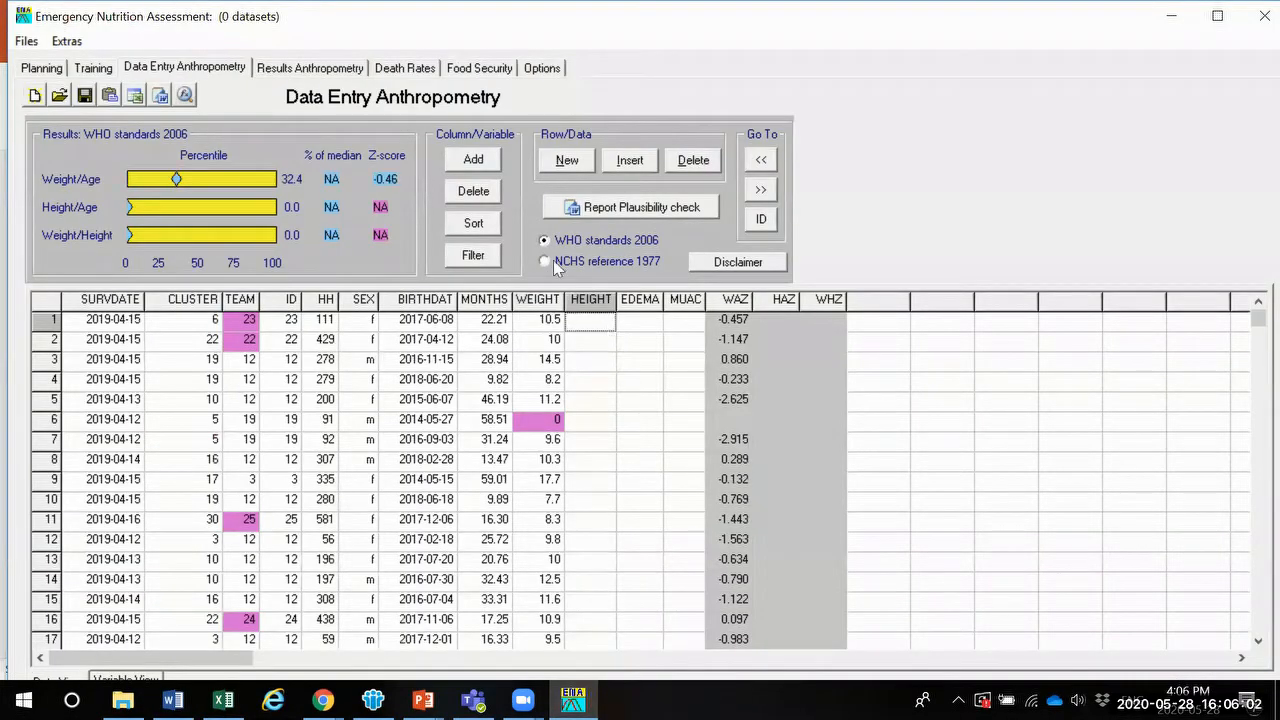
pyautogui.click(110, 96)
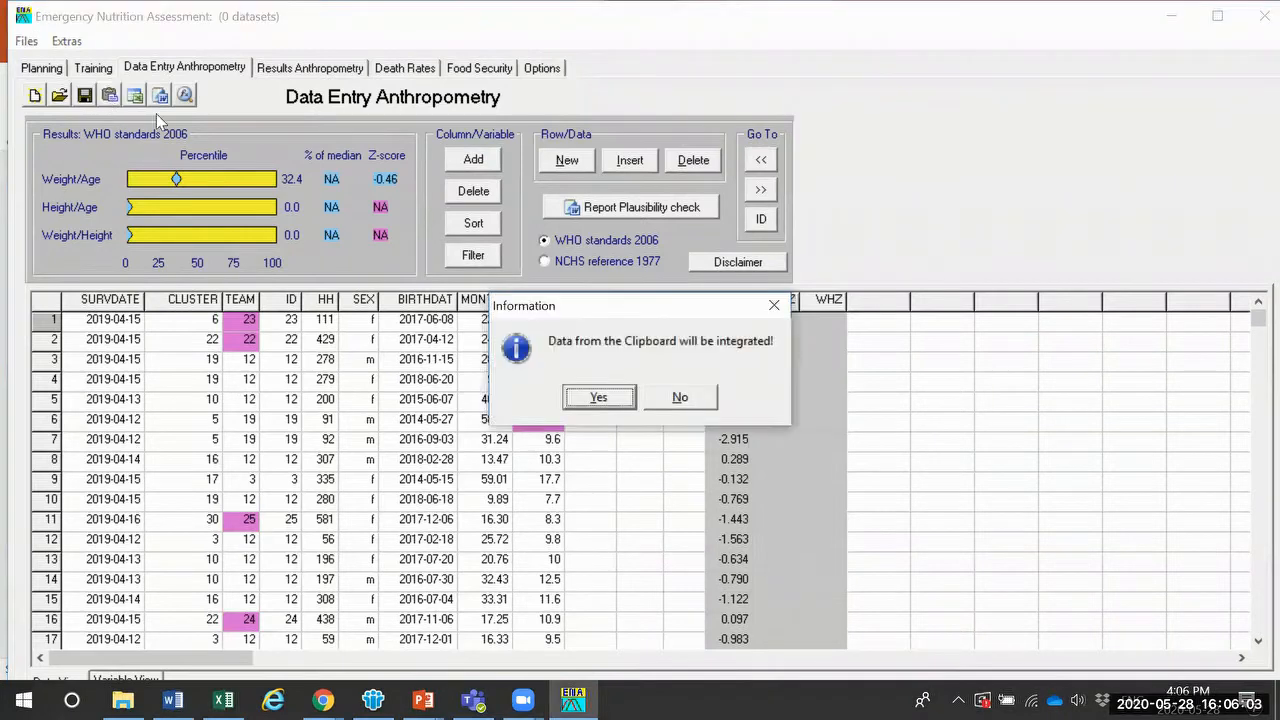
pyautogui.click(598, 398)
# Step: Try out the entry codes y and n in the EDEMA cell of row 1
pyautogui.click(637, 322)
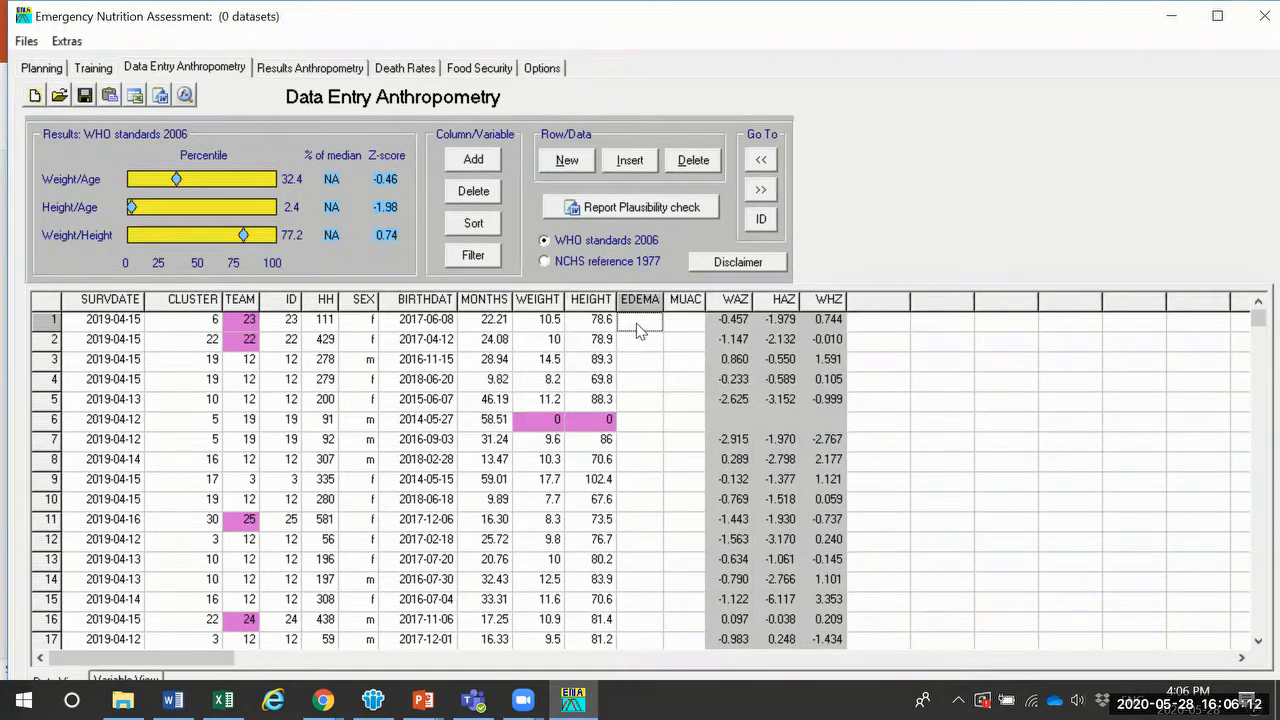
pyautogui.write('y')
pyautogui.press('Return')
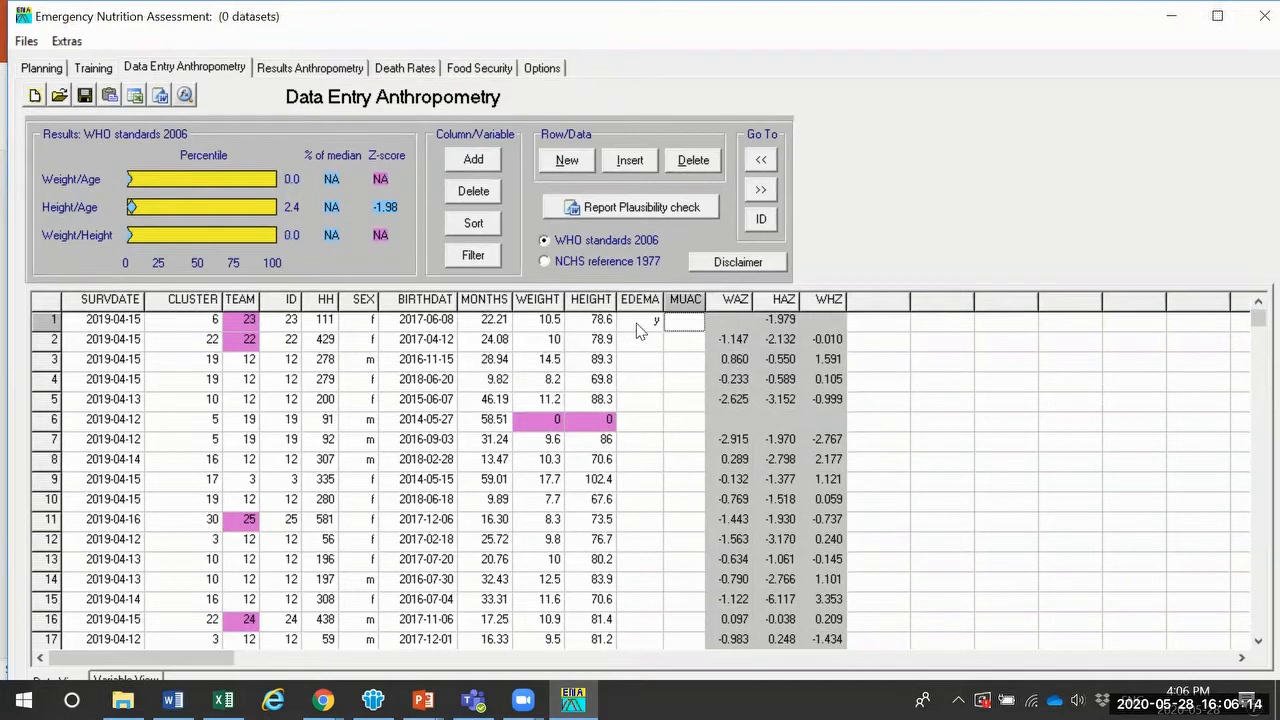
pyautogui.click(637, 322)
pyautogui.write('n')
pyautogui.press('Return')
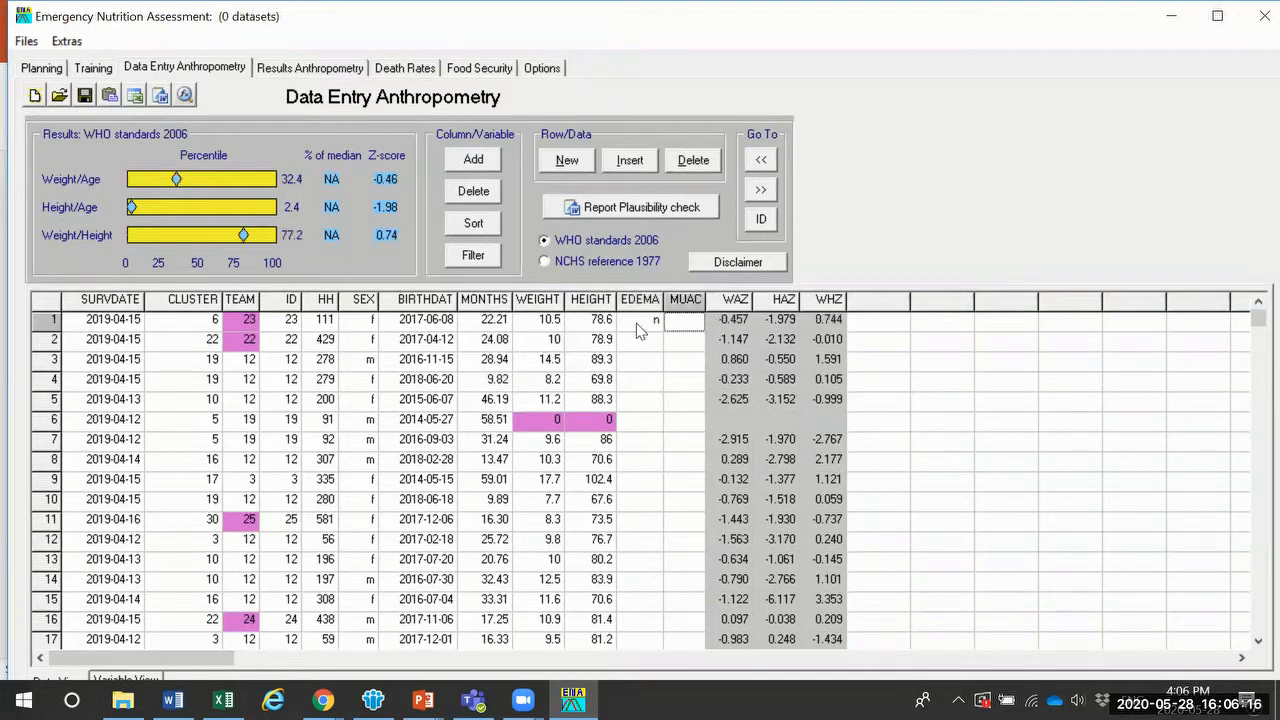
pyautogui.click(637, 322)
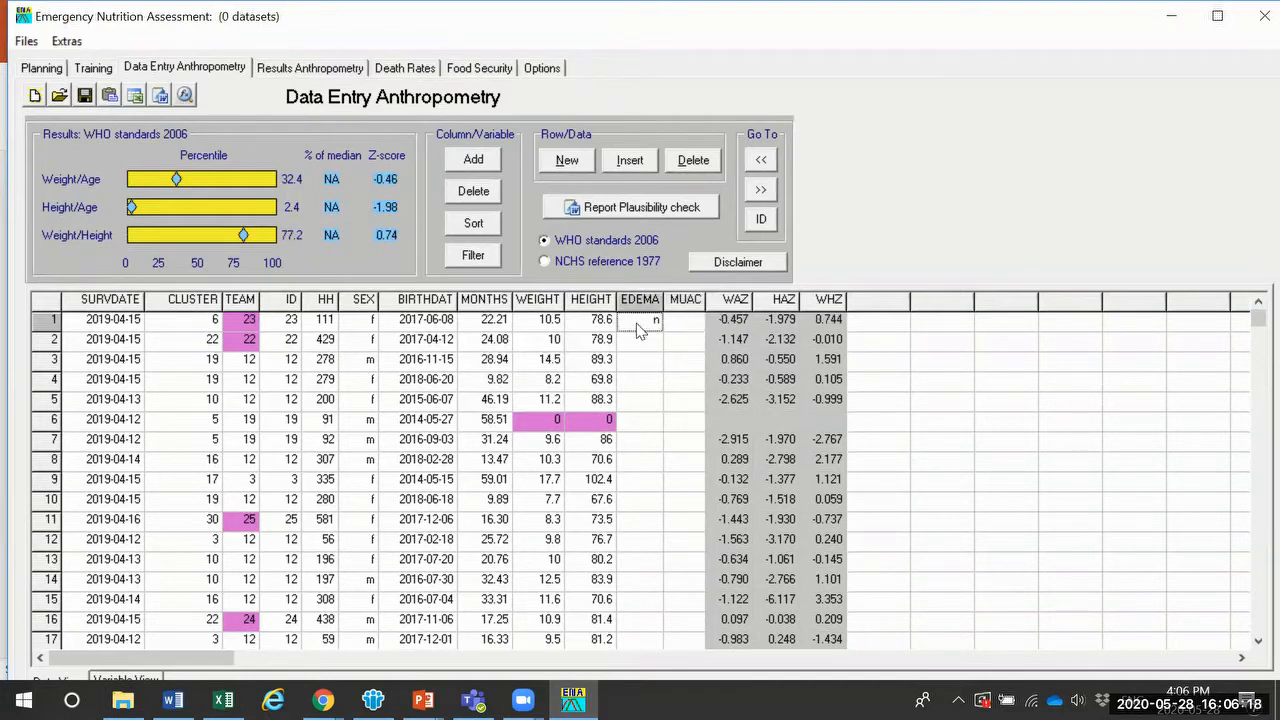
# Step: Return to the Excel workbook and replace every 0 with n in the CHN839_oedema_signs values, PG2:PG601
pyautogui.click(1173, 22)
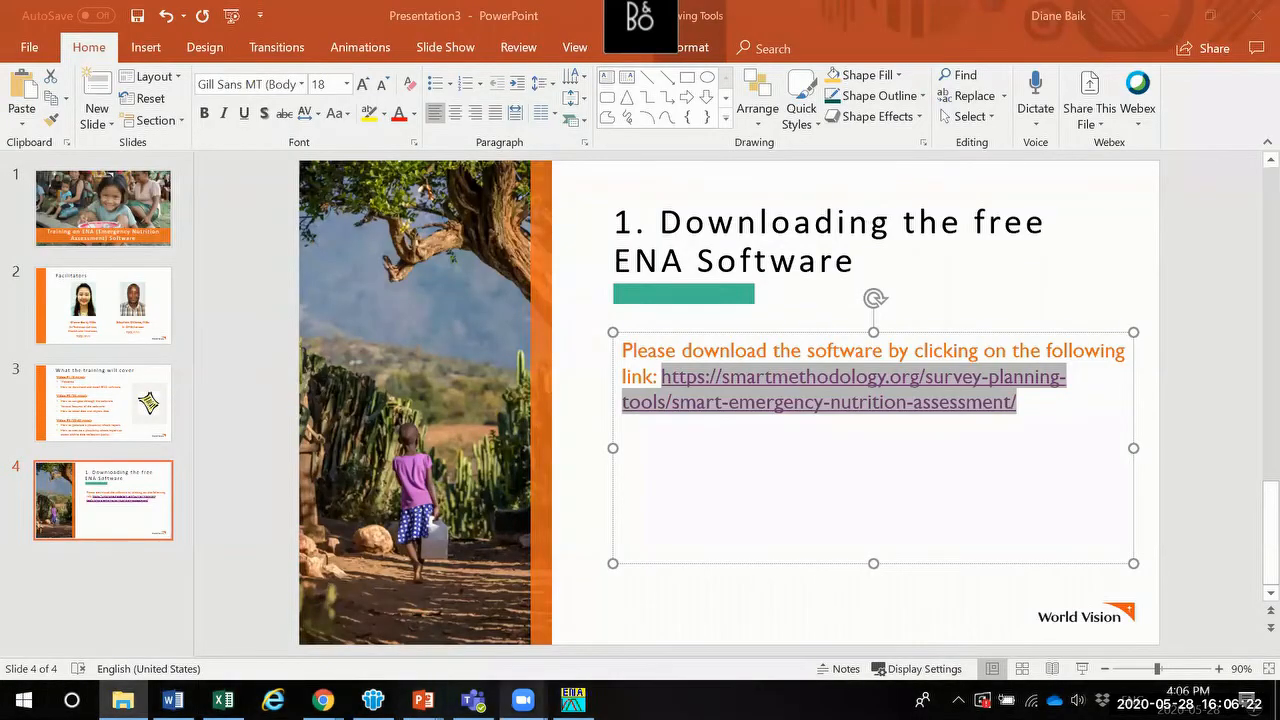
pyautogui.click(223, 700)
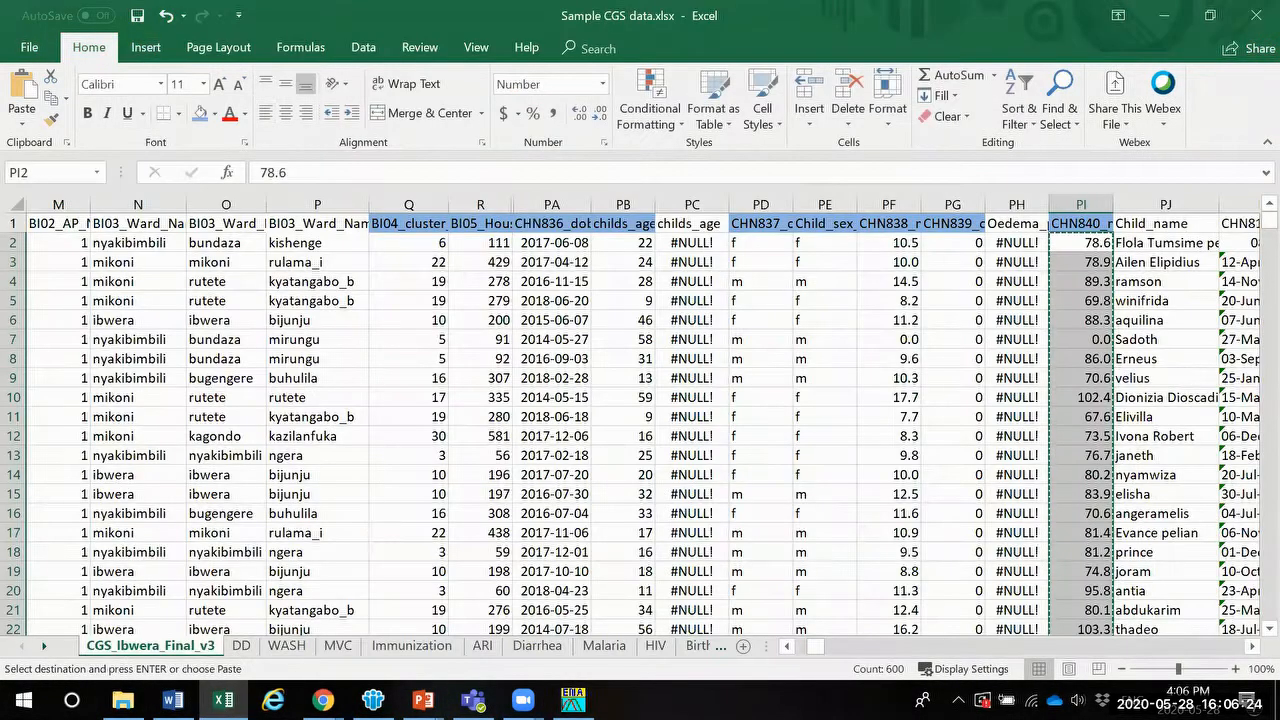
pyautogui.click(957, 247)
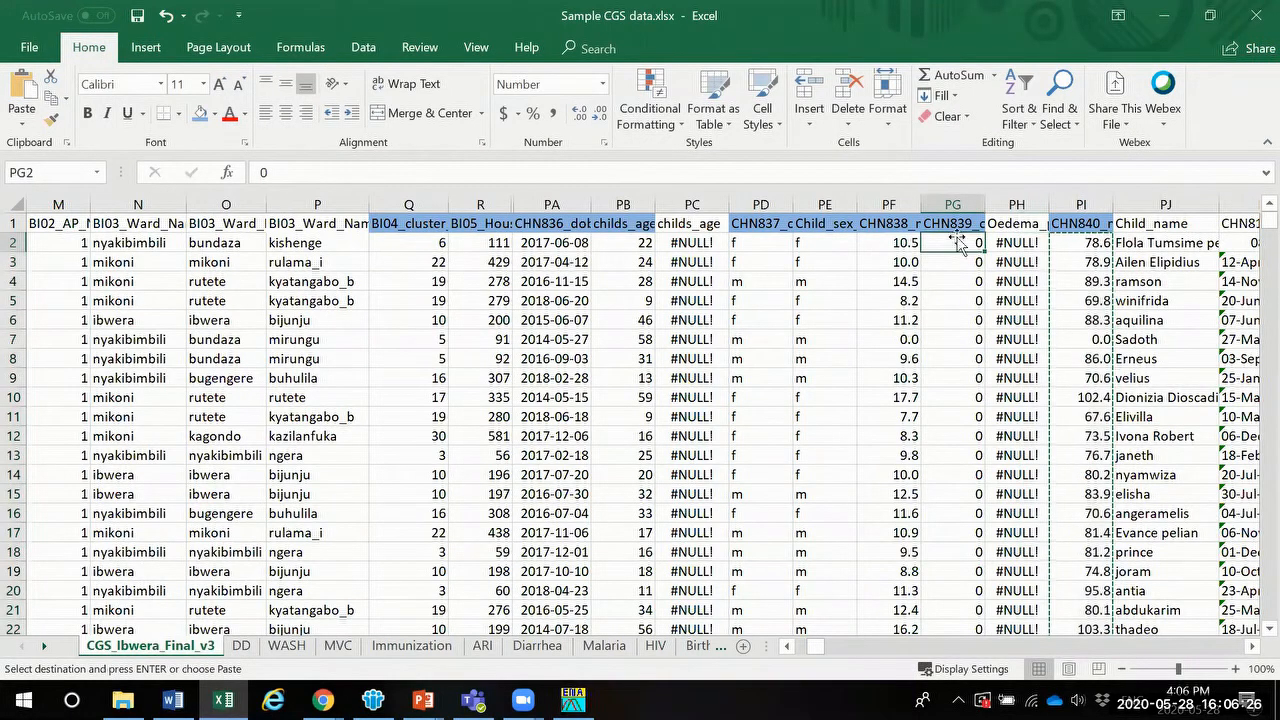
pyautogui.click(962, 226)
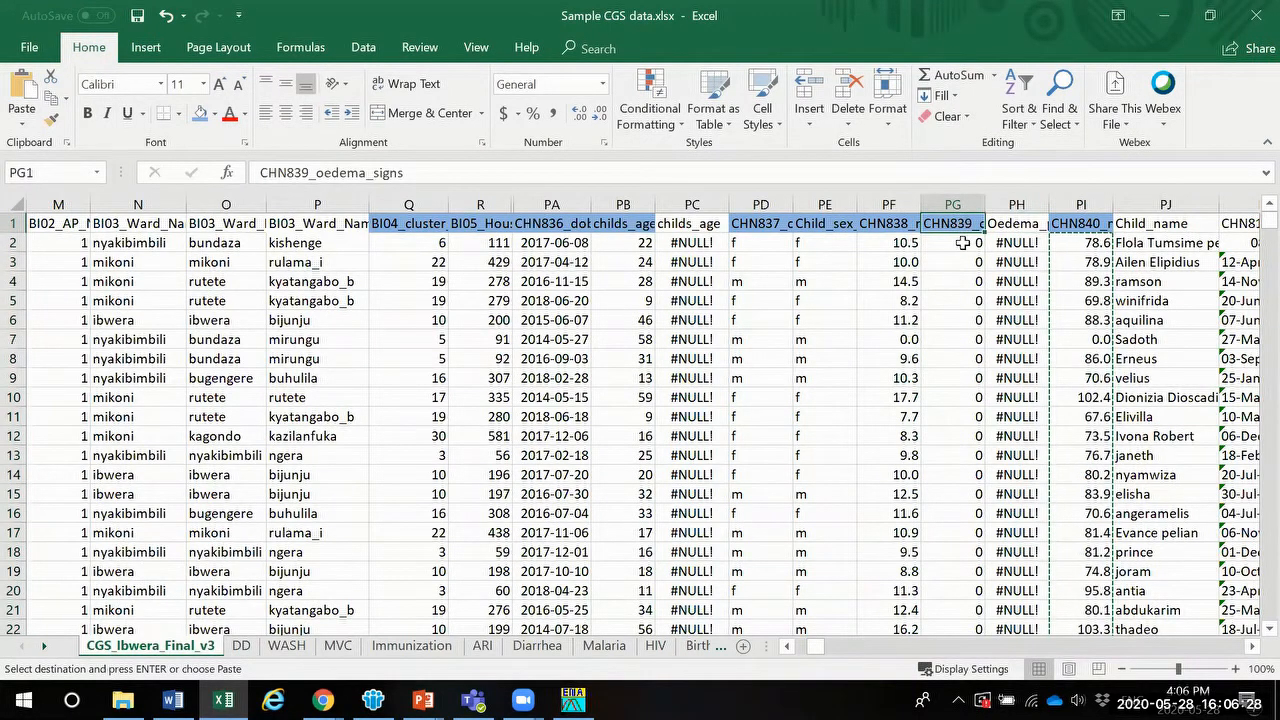
pyautogui.click(962, 242)
pyautogui.moveTo(962, 242); pyautogui.dragTo(976, 580)
pyautogui.hotkey('ctrl', 'v')
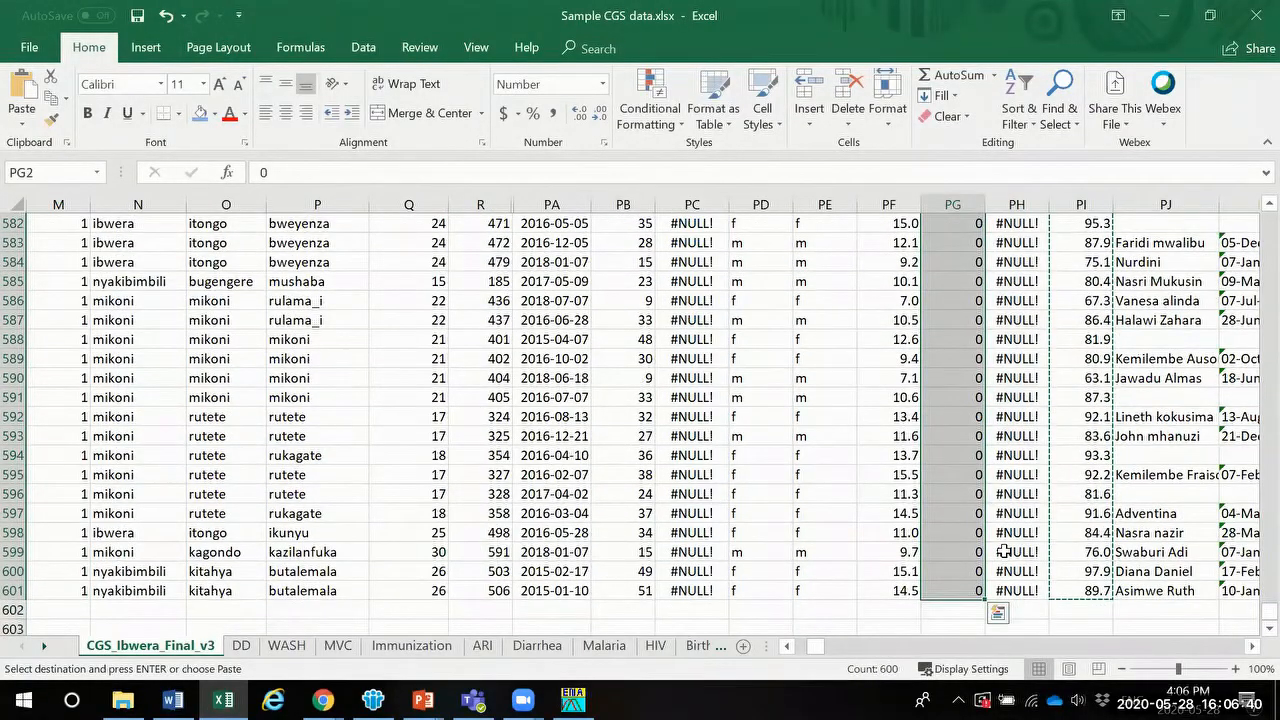
pyautogui.hotkey('ctrl', 'f')
pyautogui.click(705, 519)
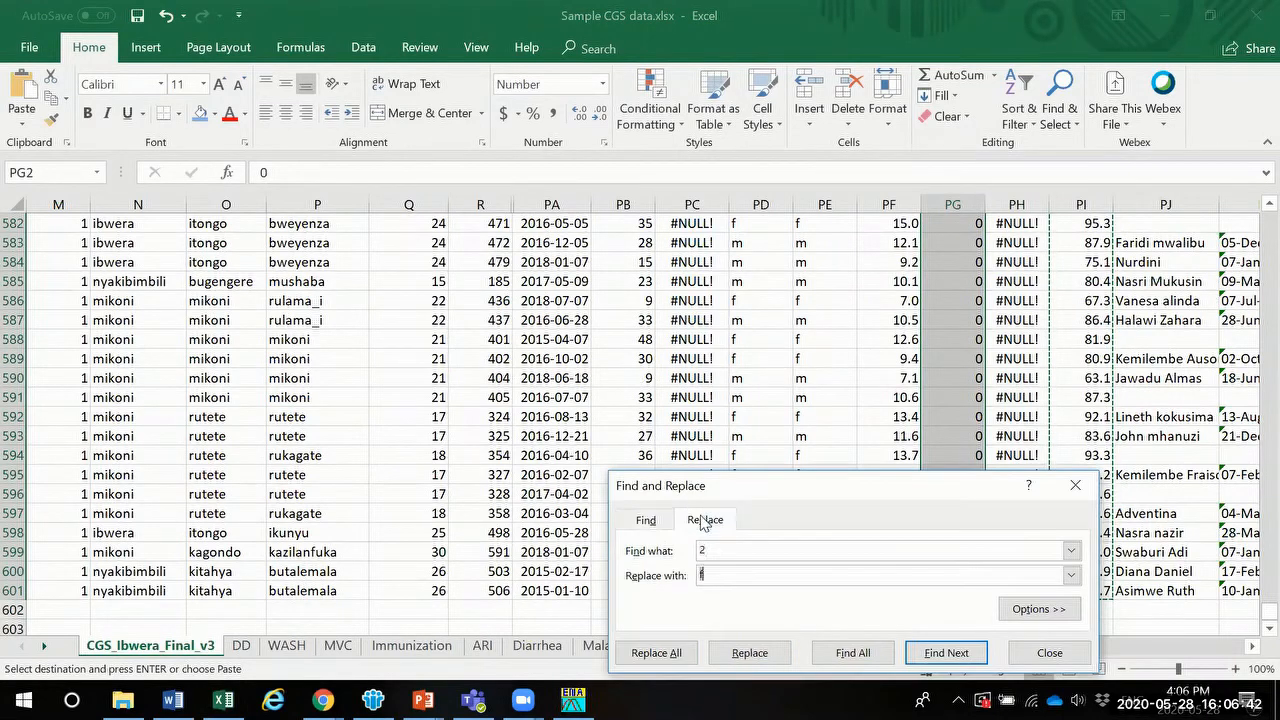
pyautogui.moveTo(721, 557); pyautogui.dragTo(620, 520)
pyautogui.write('n')
pyautogui.click(660, 652)
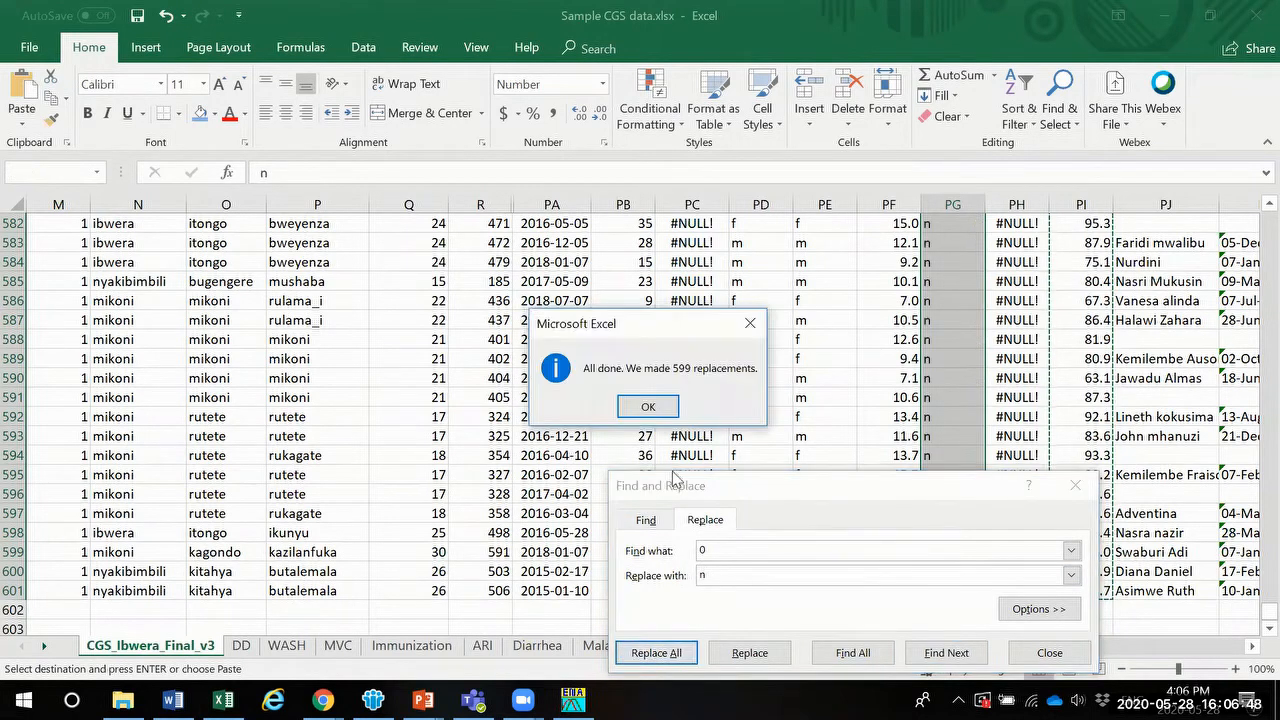
pyautogui.click(648, 406)
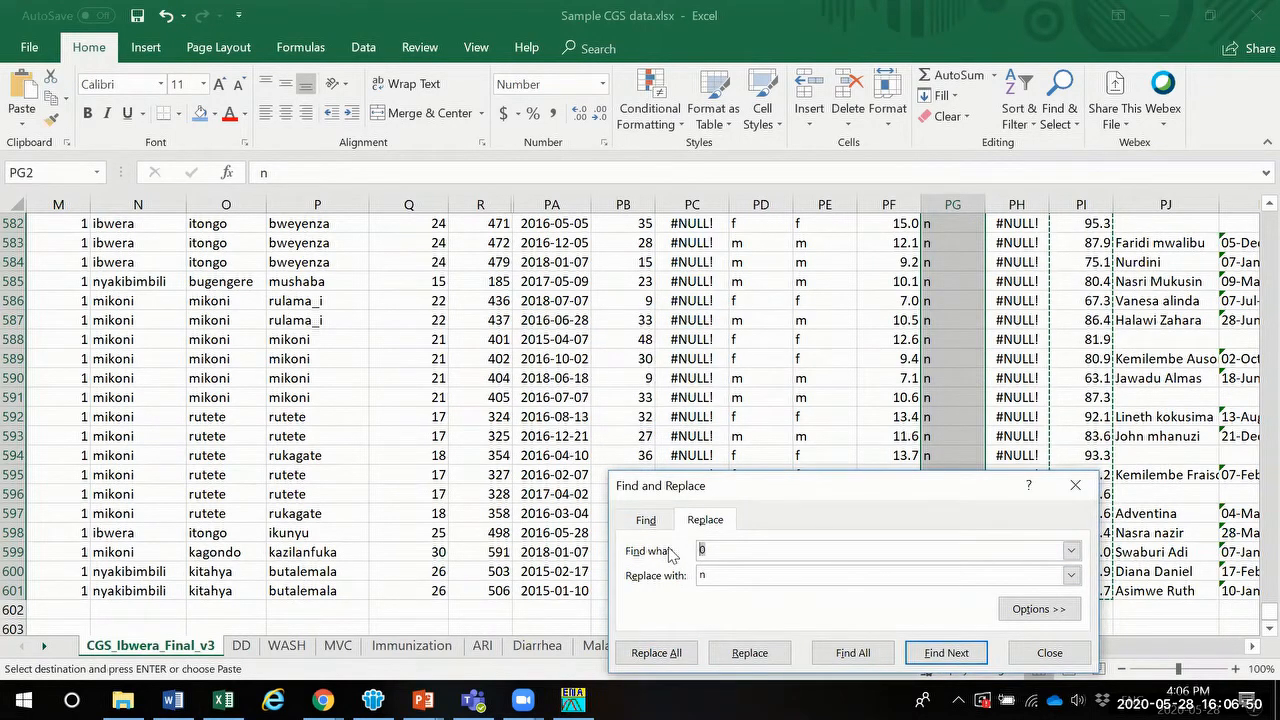
# Step: Try to replace every 1 with y in the oedema cells, close the replace dialog and copy PG2:PG601
pyautogui.write('y')
pyautogui.click(658, 652)
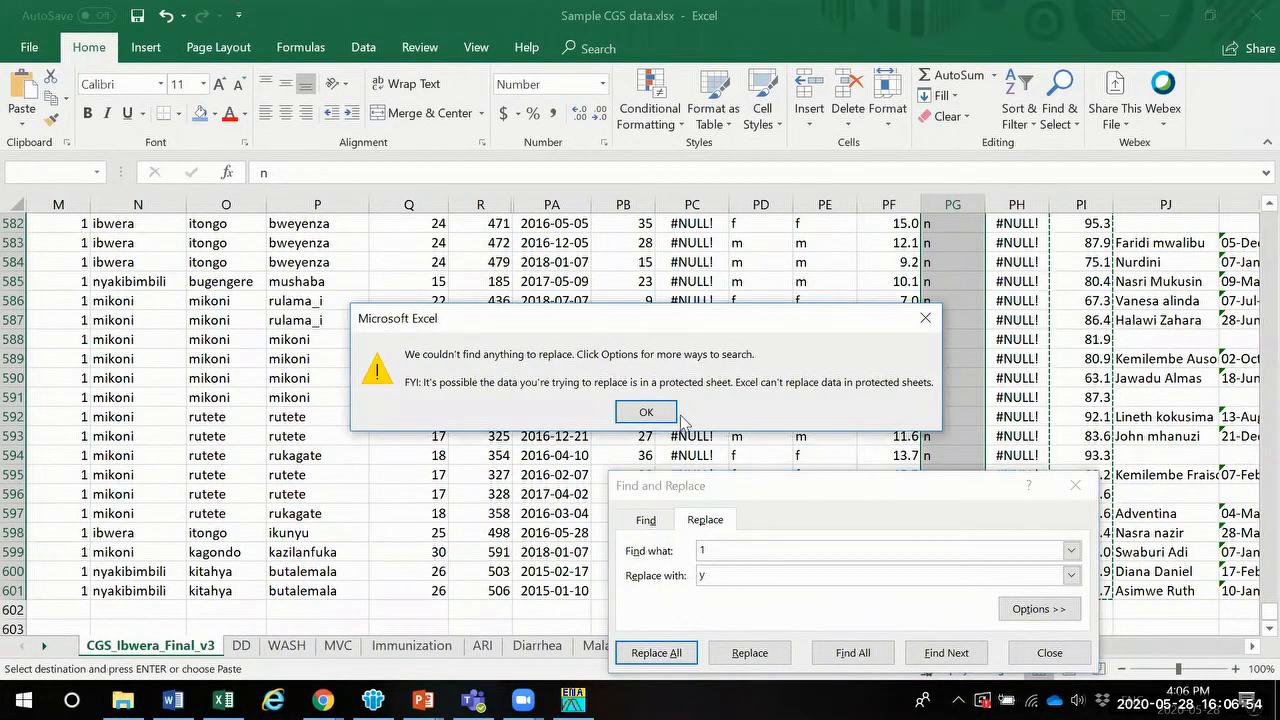
pyautogui.click(646, 412)
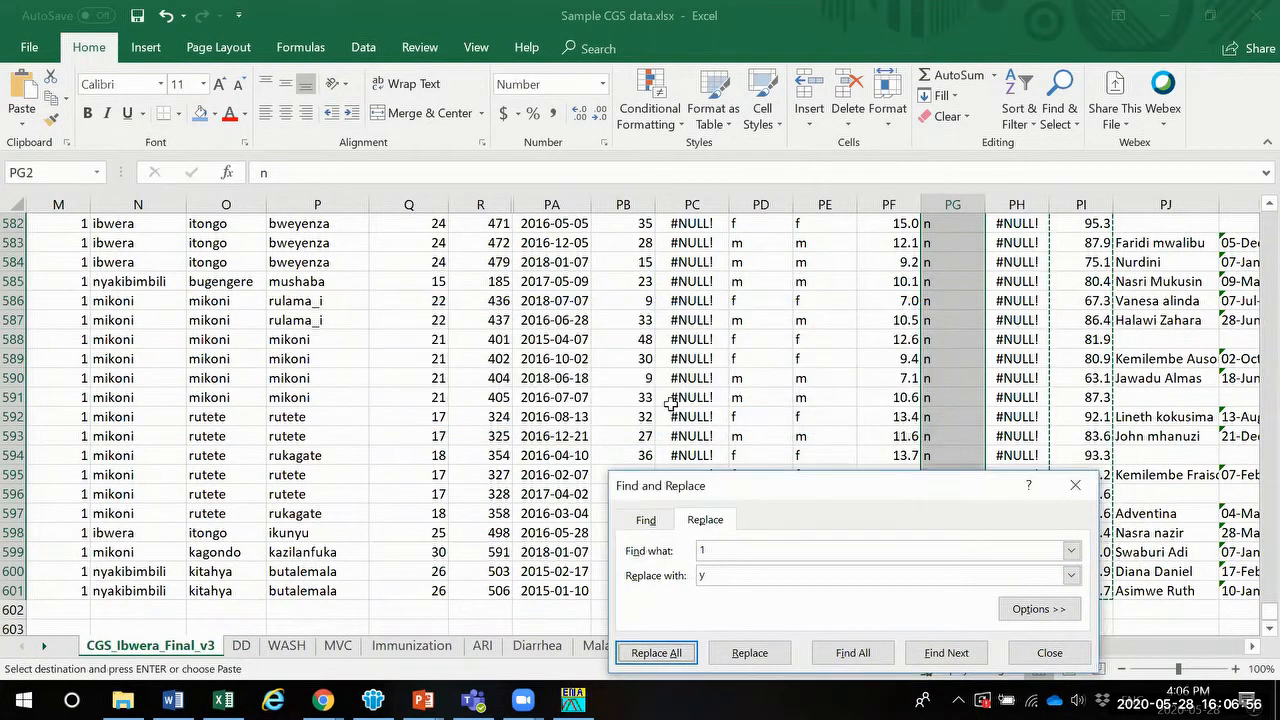
pyautogui.click(1050, 653)
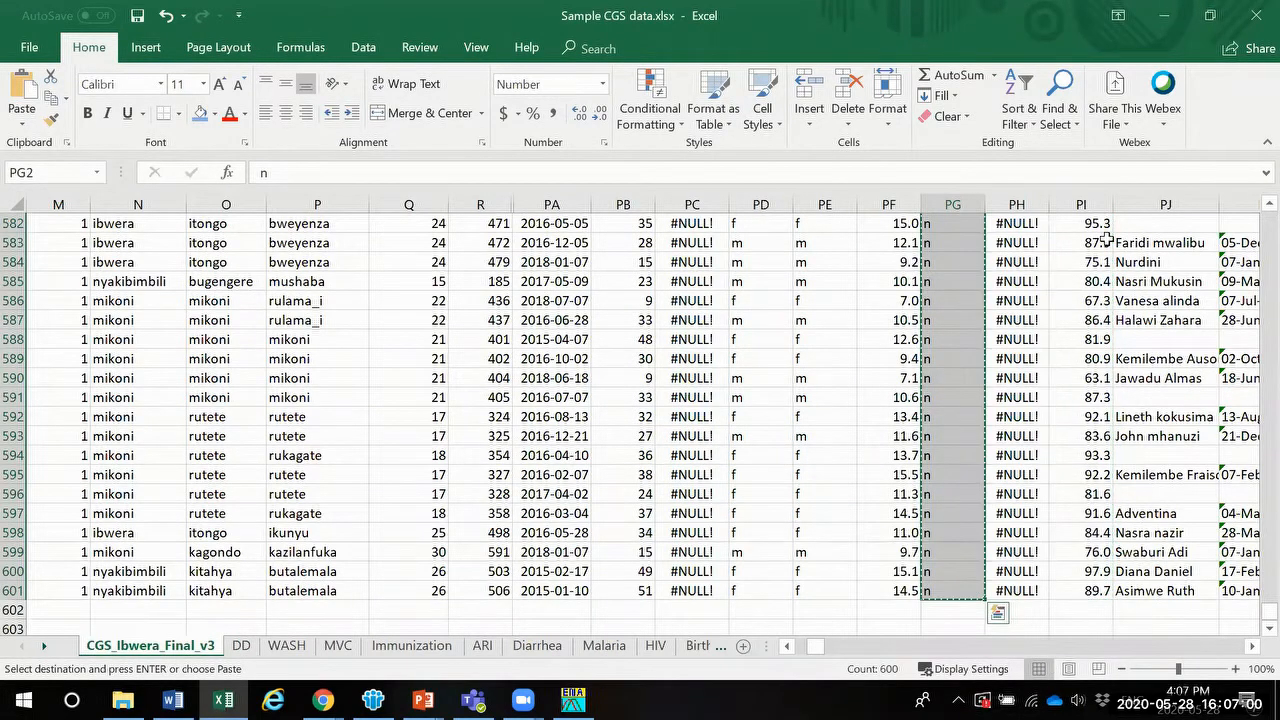
# Step: Switch to ENA and paste the copied oedema codes into the EDEMA column from row 1, accepting the clipboard integration
pyautogui.click(1164, 15)
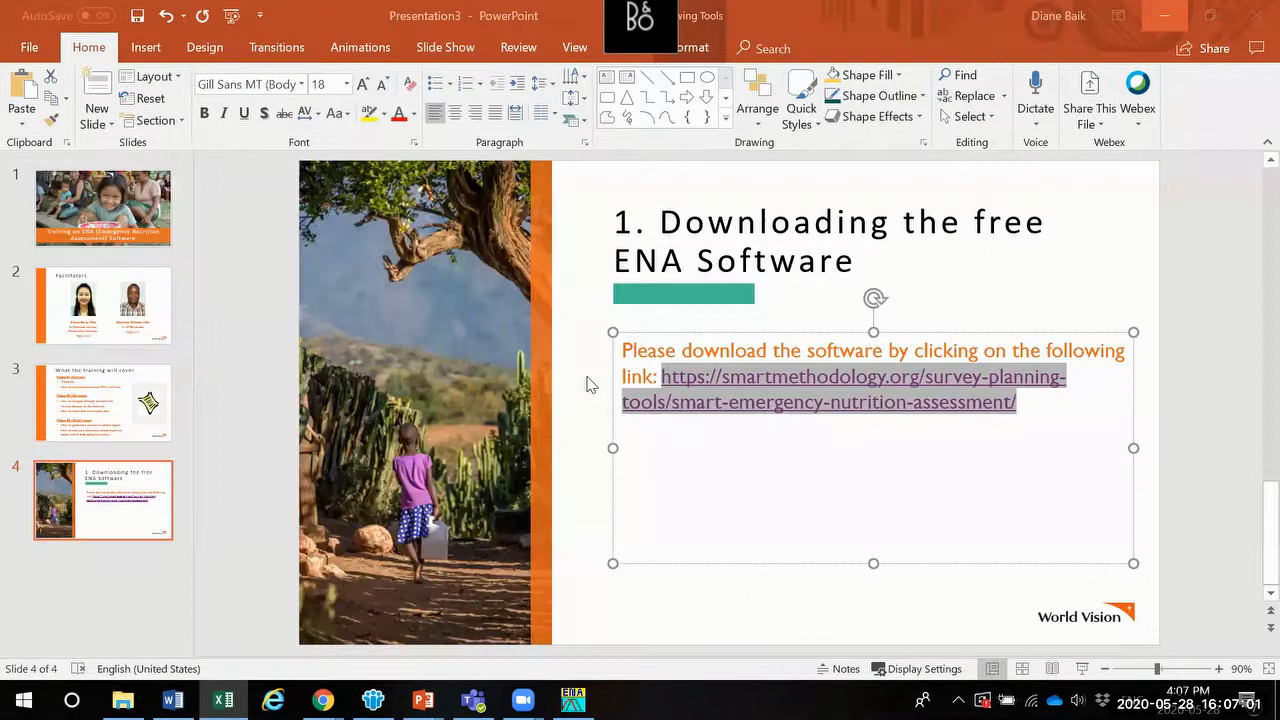
pyautogui.click(572, 700)
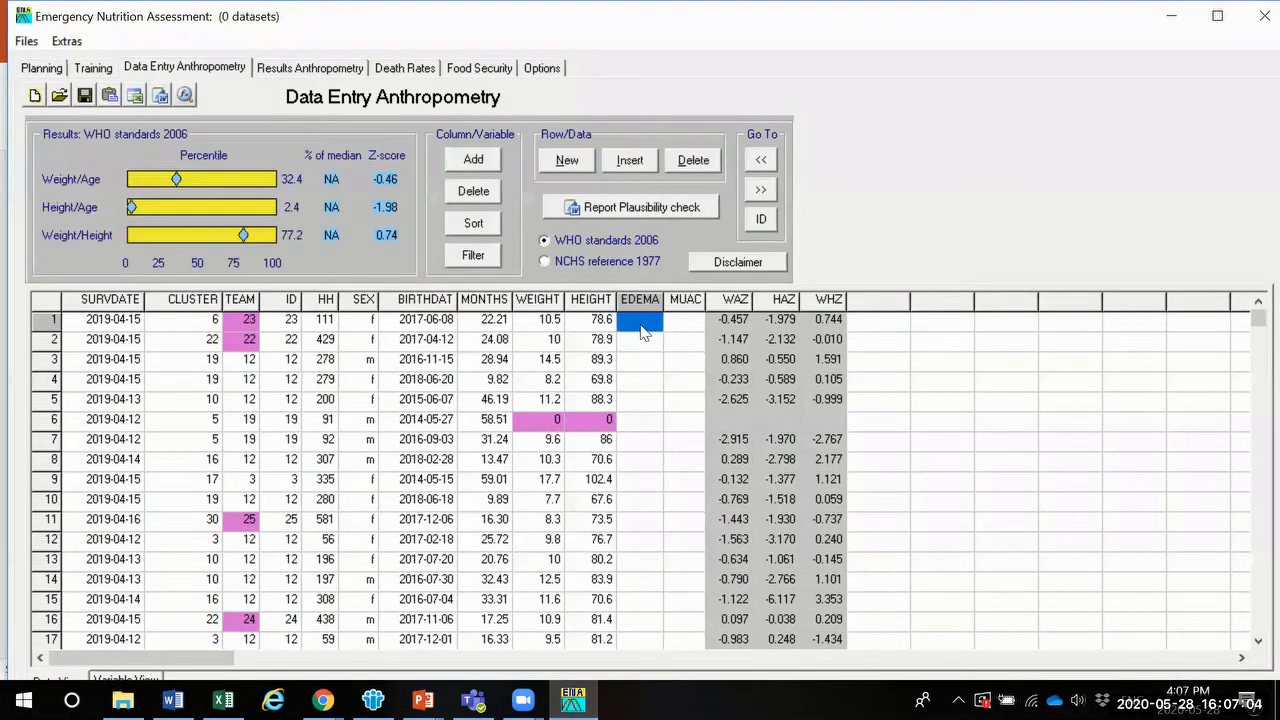
pyautogui.click(640, 325)
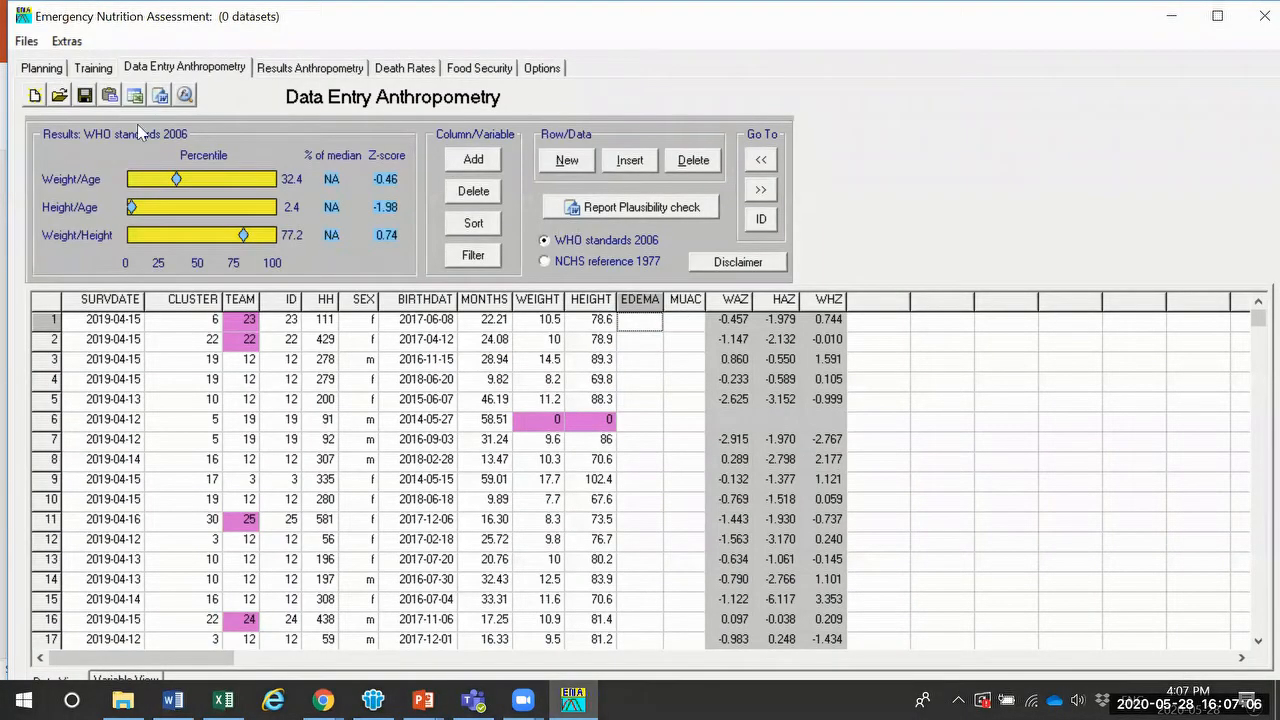
pyautogui.click(109, 96)
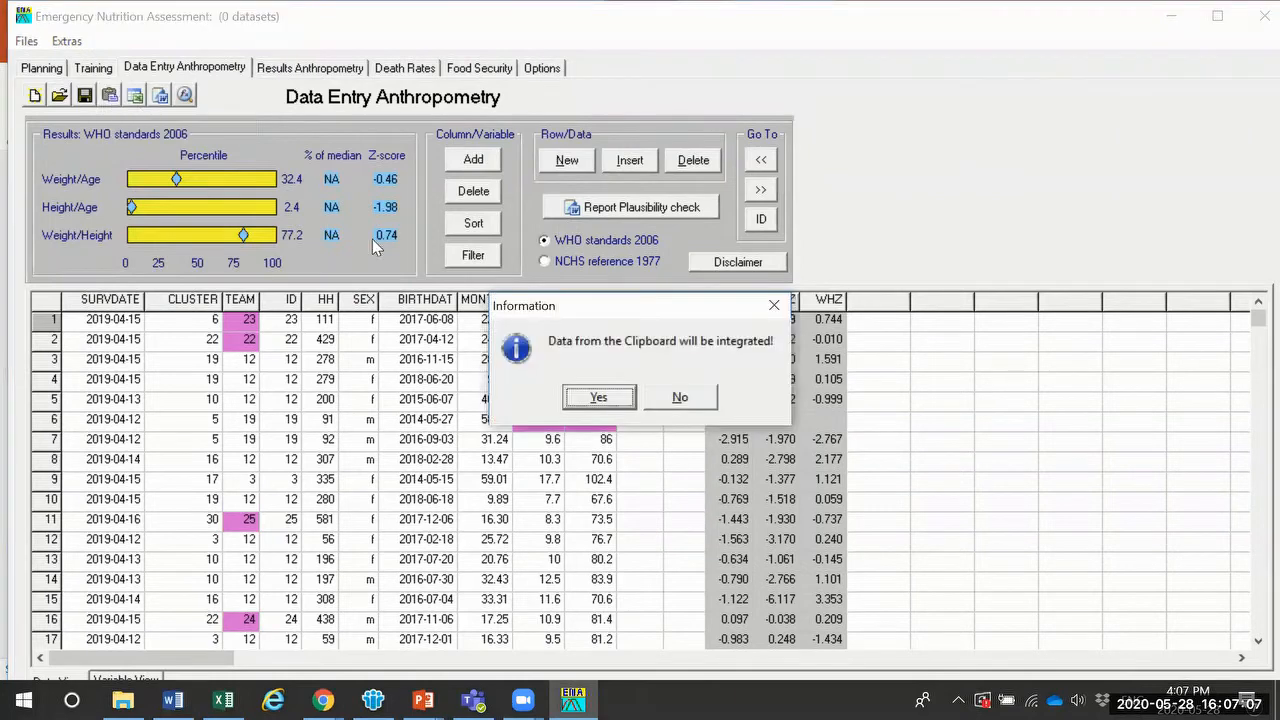
pyautogui.click(597, 399)
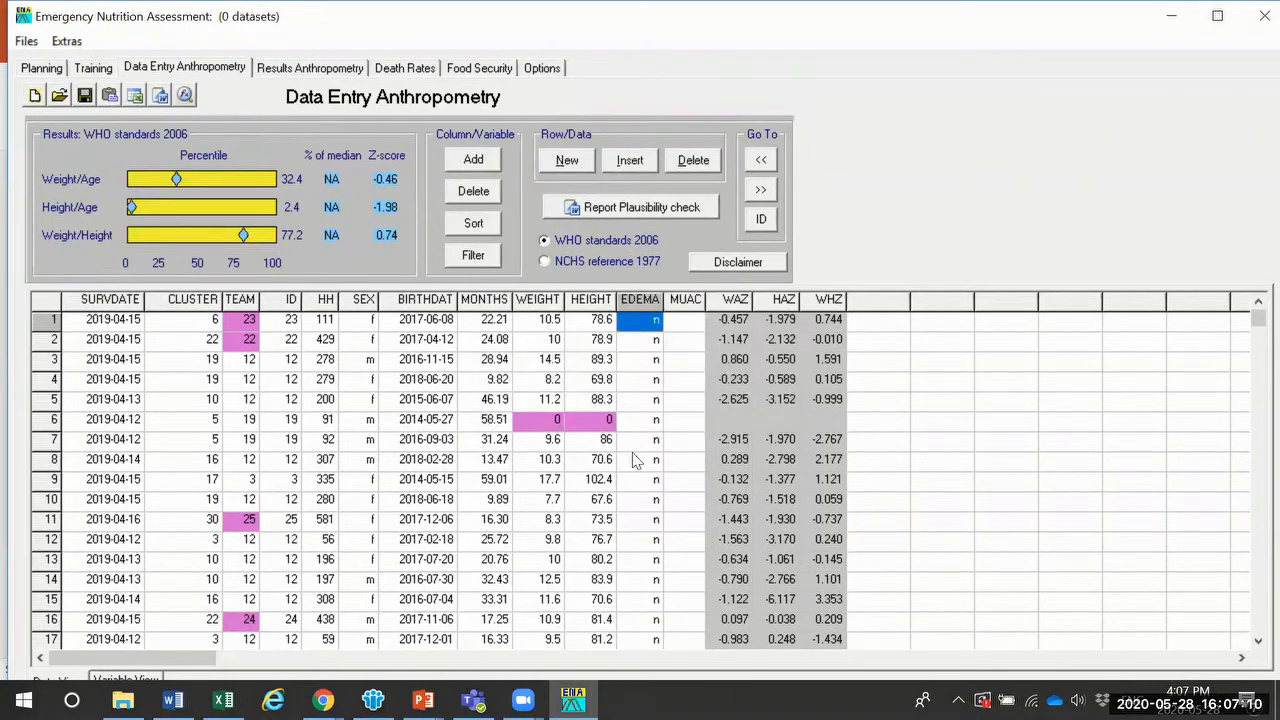
# Step: Check the filled grid down to the last record, and inspect row 6 and the cells of the MUAC column
pyautogui.moveTo(1255, 316); pyautogui.dragTo(1253, 512)
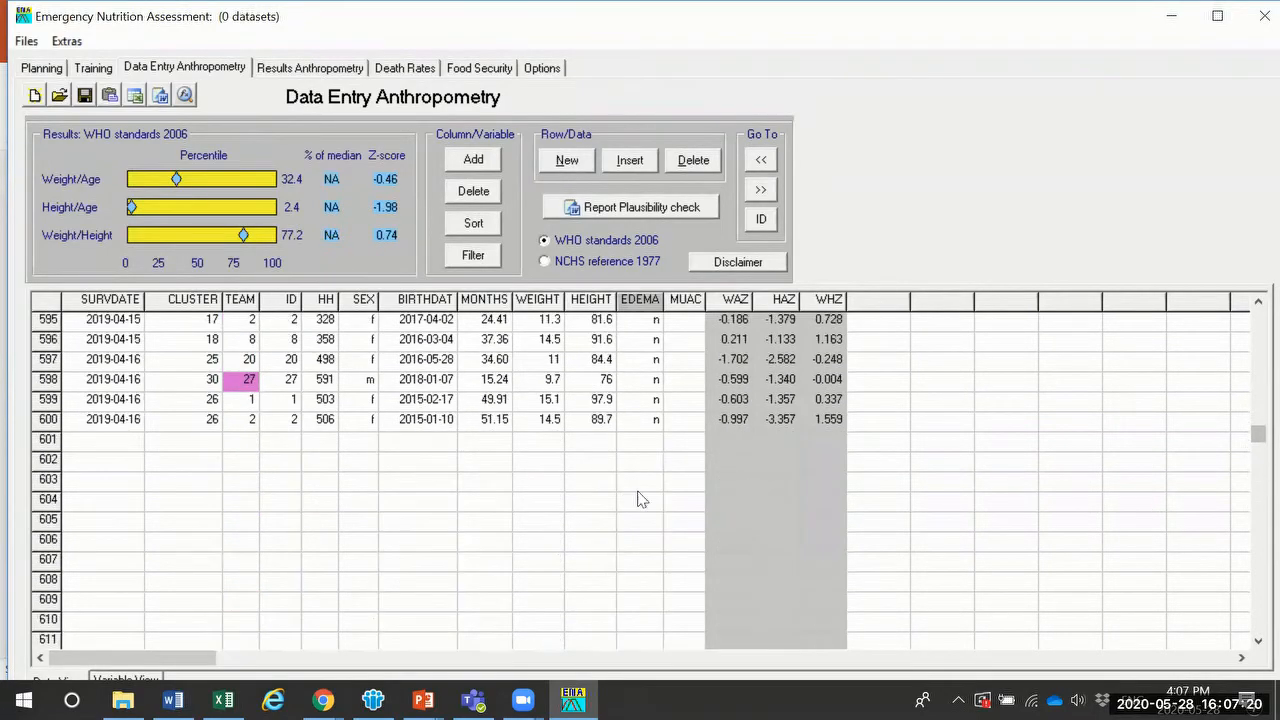
pyautogui.moveTo(1254, 437); pyautogui.dragTo(1256, 316)
pyautogui.click(700, 424)
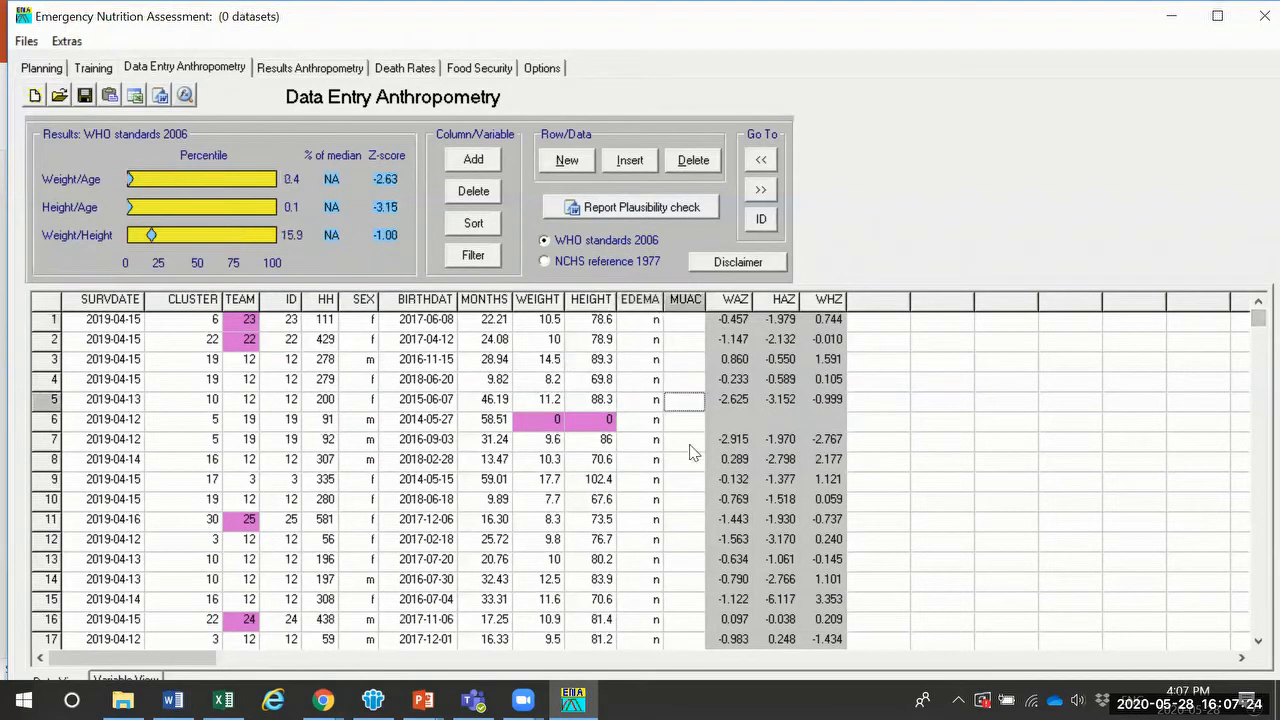
pyautogui.click(730, 425)
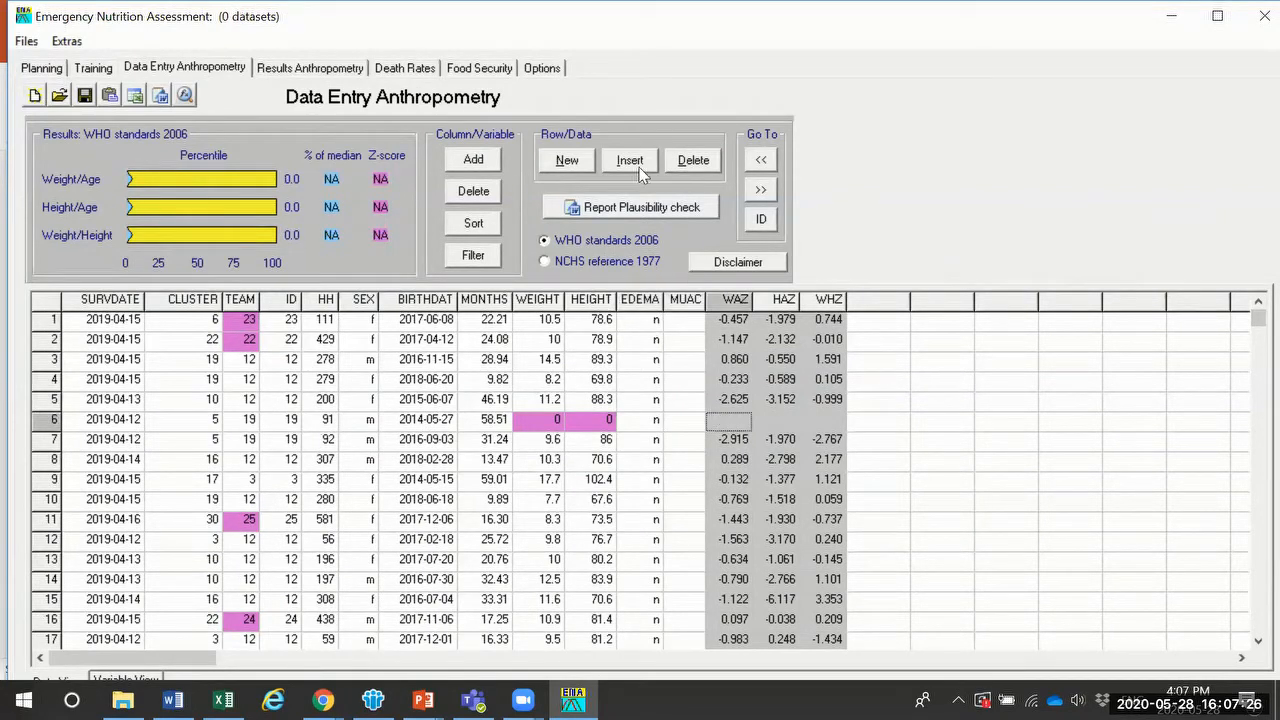
pyautogui.click(684, 322)
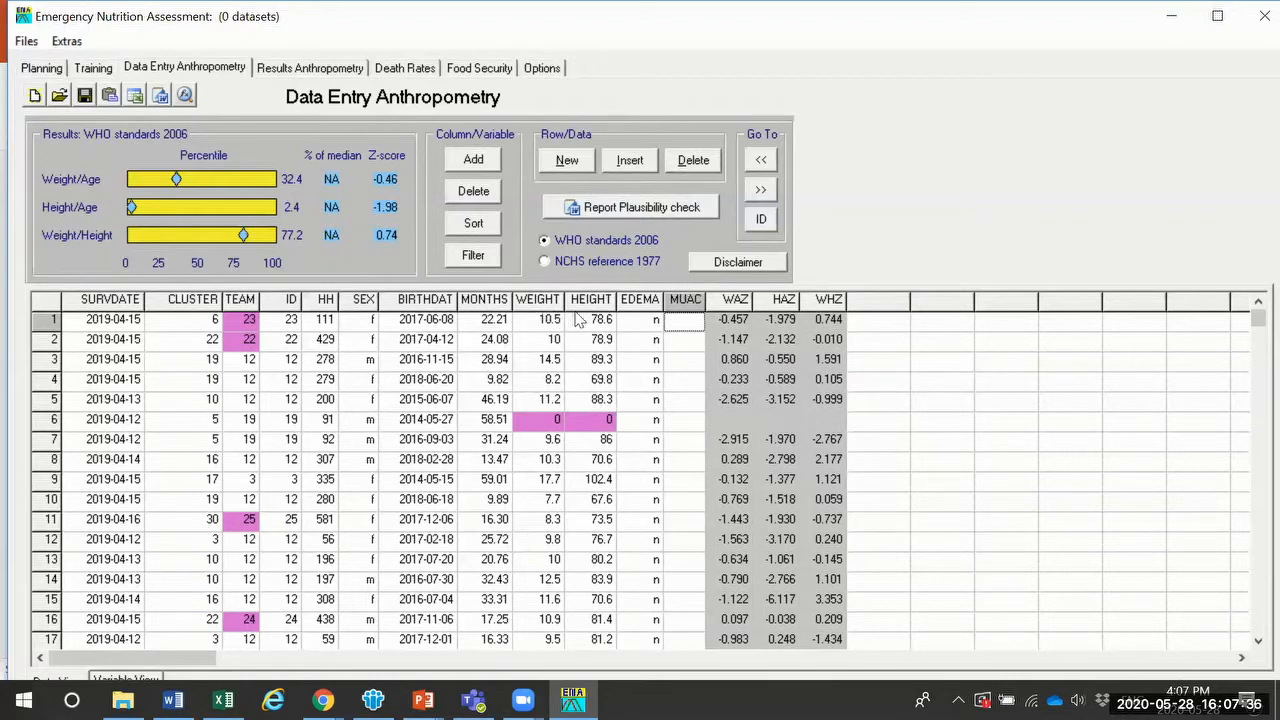
pyautogui.click(655, 421)
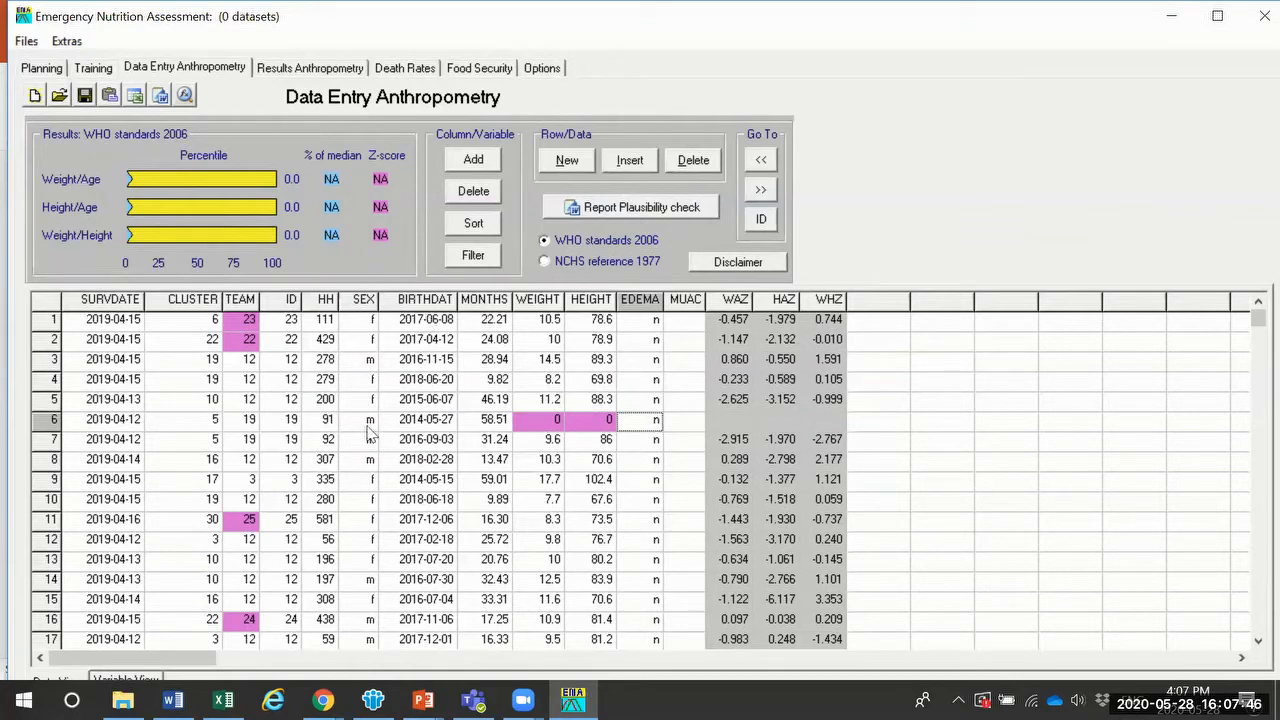
pyautogui.click(688, 321)
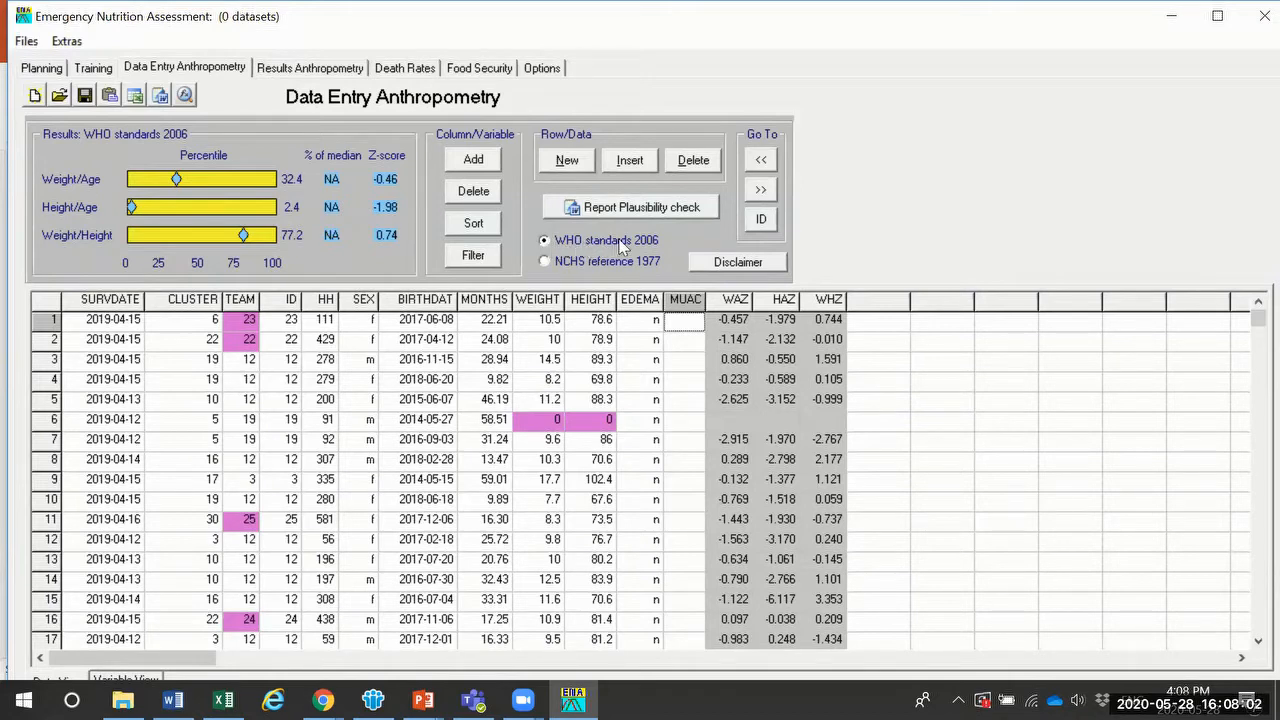
# Step: Compare the z-scores under the NCHS reference 1977 and return the calculation to WHO standards 2006
pyautogui.click(628, 262)
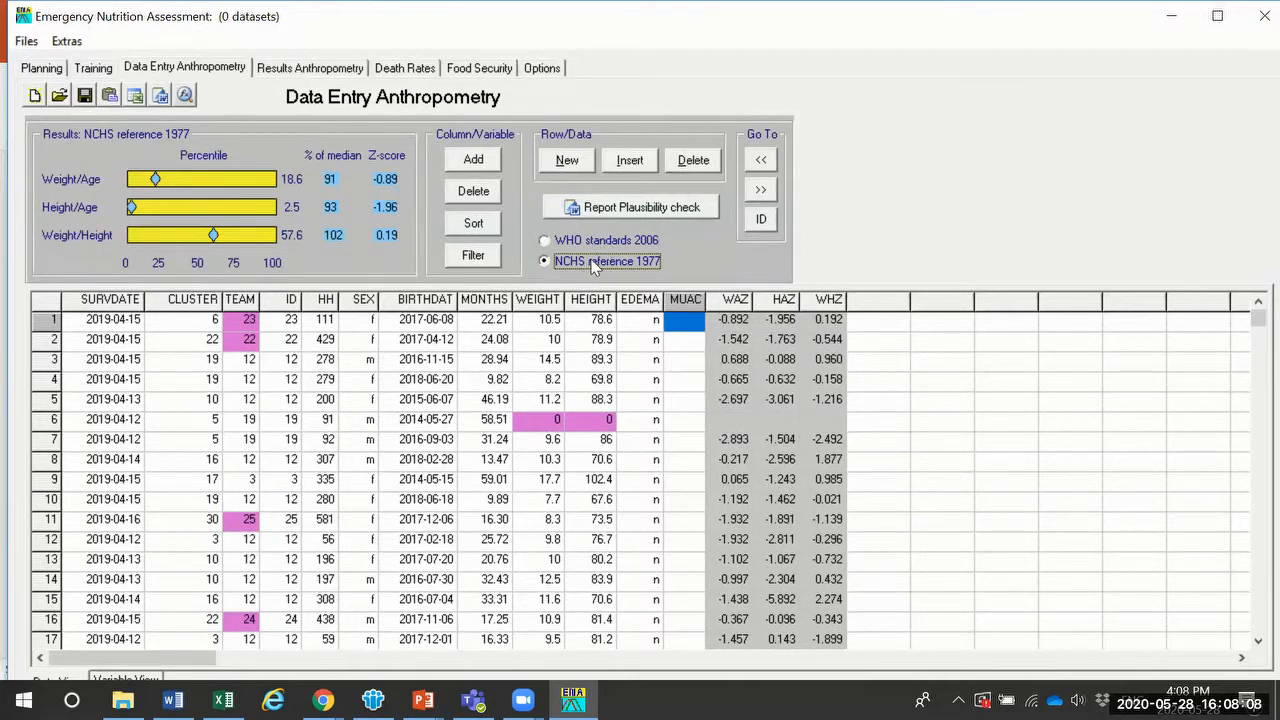
pyautogui.click(601, 241)
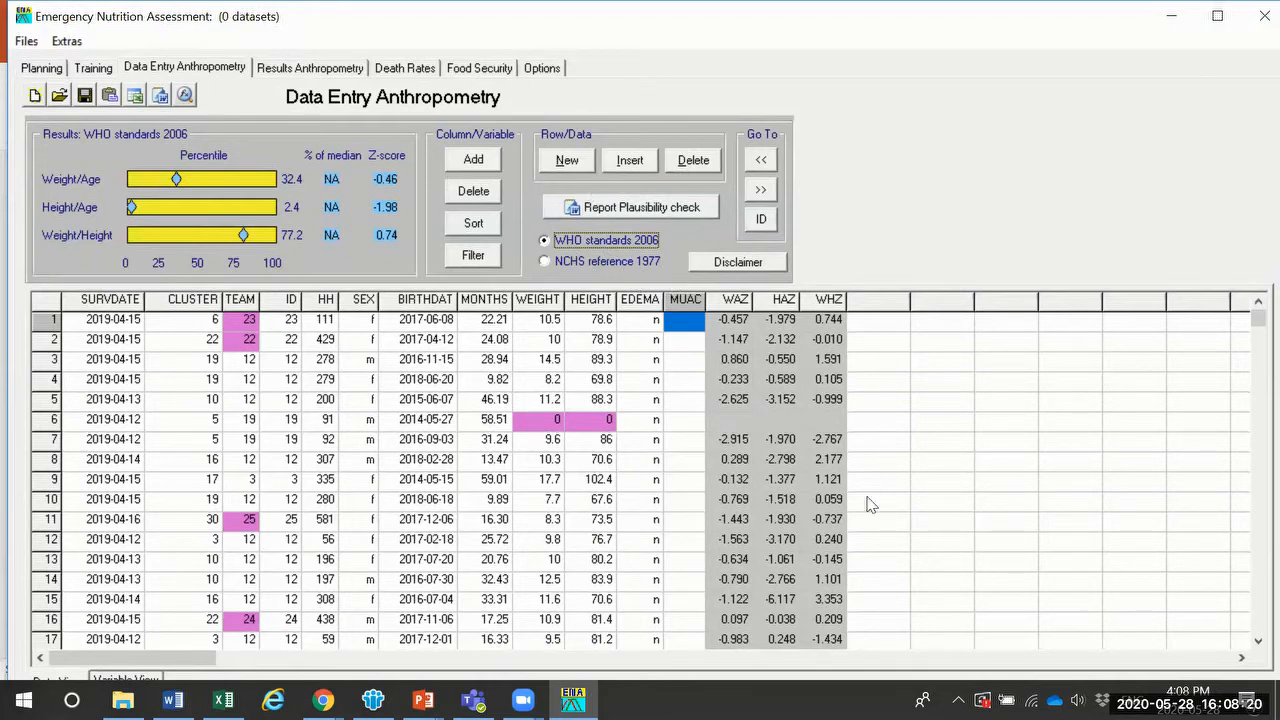
pyautogui.click(208, 658)
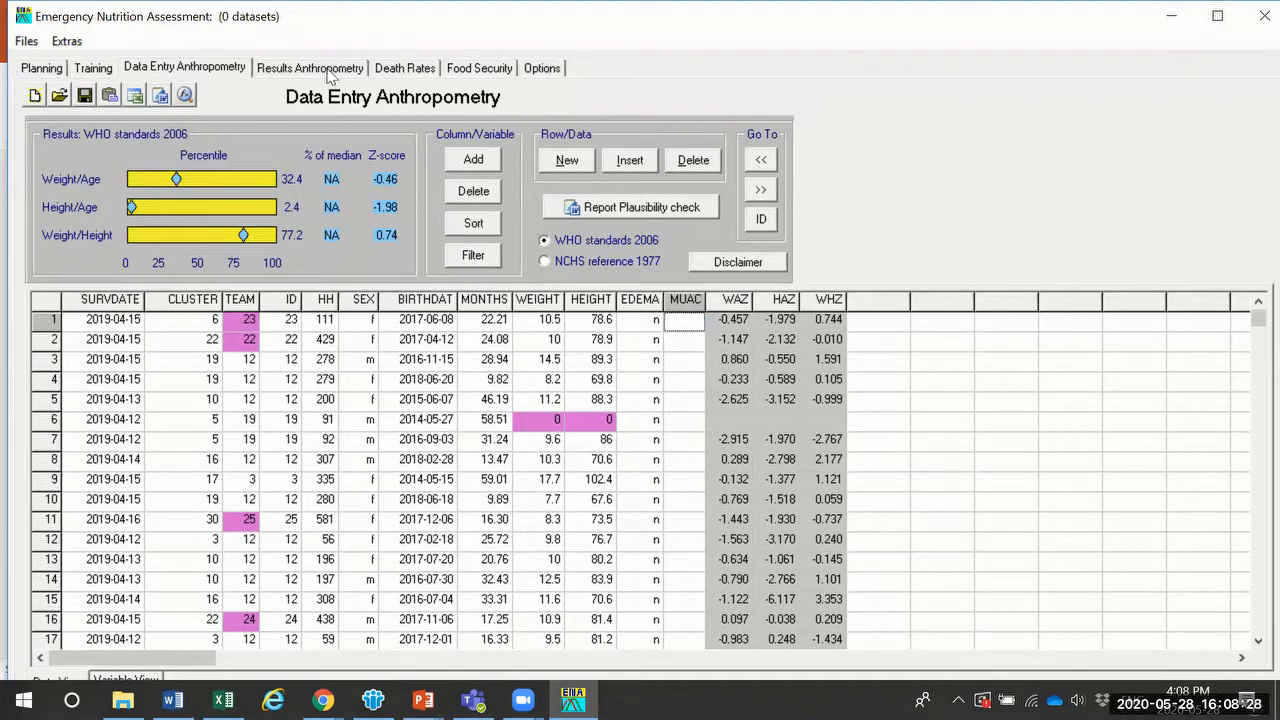
# Step: Inspect the flagged TEAM cells in rows 1 and 2
pyautogui.click(231, 338)
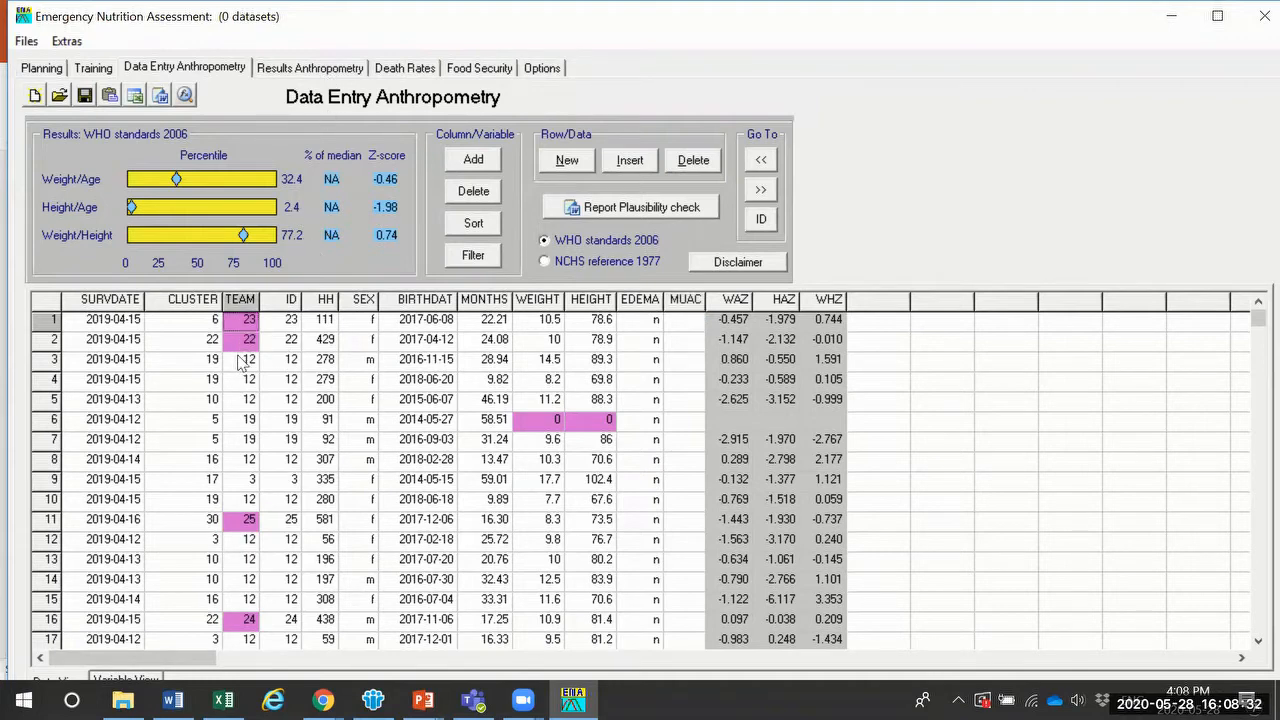
pyautogui.click(244, 341)
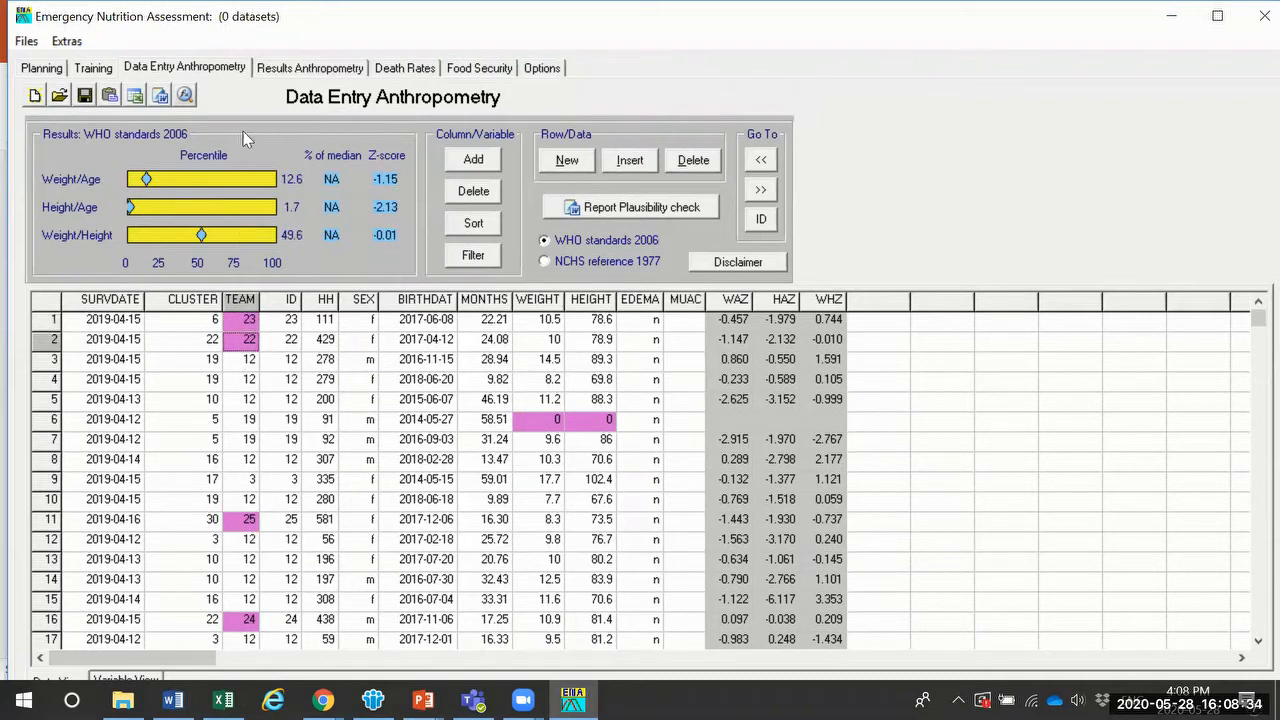
pyautogui.click(250, 326)
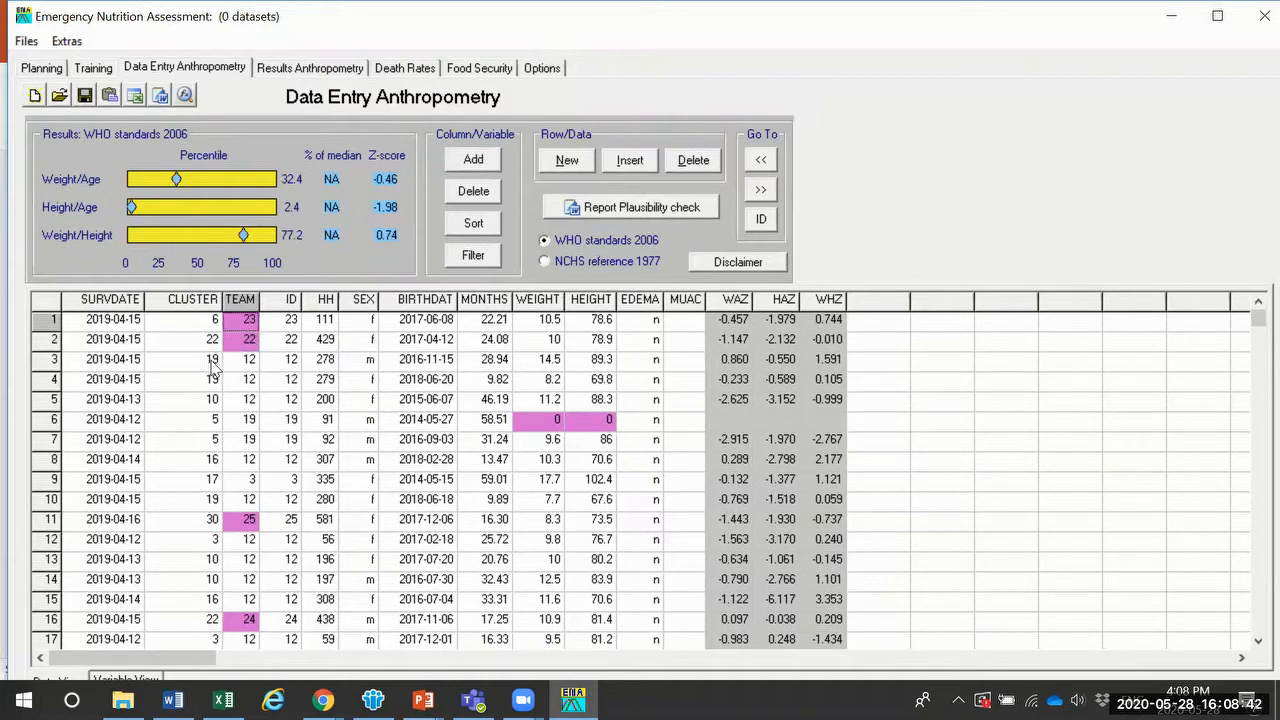
# Step: Inspect row 6 of the grid, covering its cluster, household, weight and height cells
pyautogui.click(558, 420)
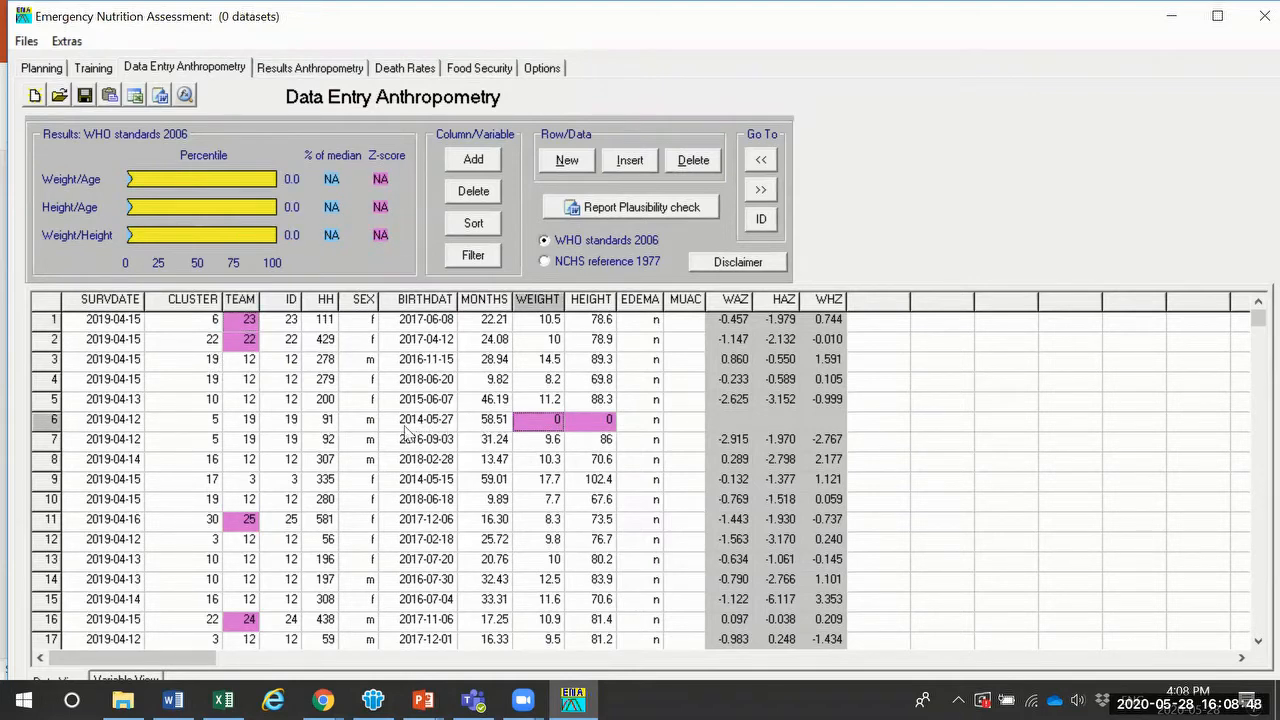
pyautogui.click(160, 427)
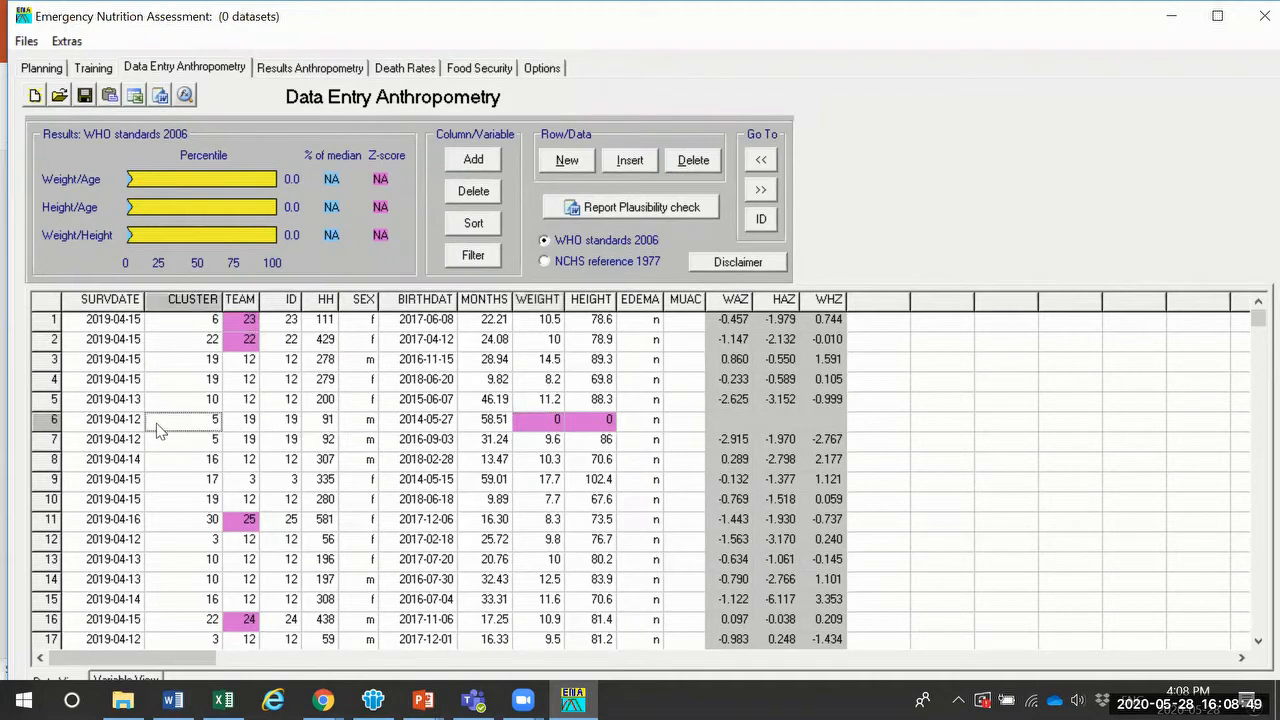
pyautogui.click(318, 420)
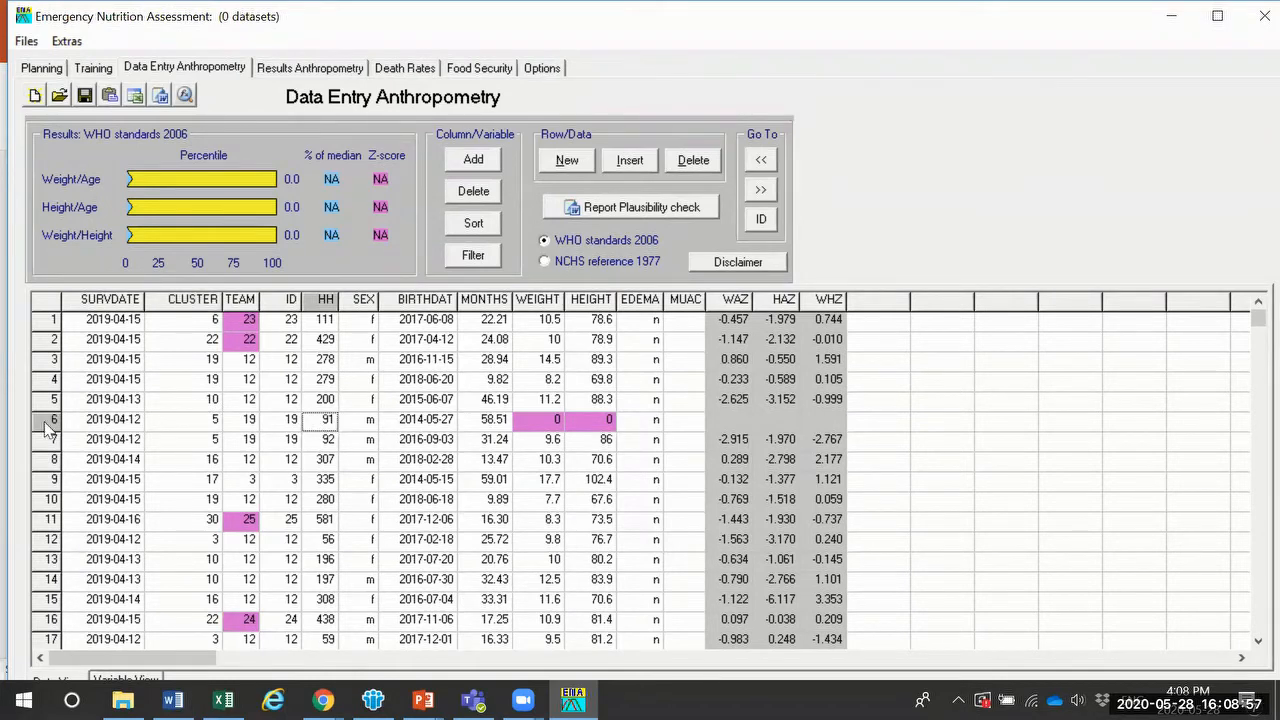
pyautogui.click(540, 424)
pyautogui.click(590, 427)
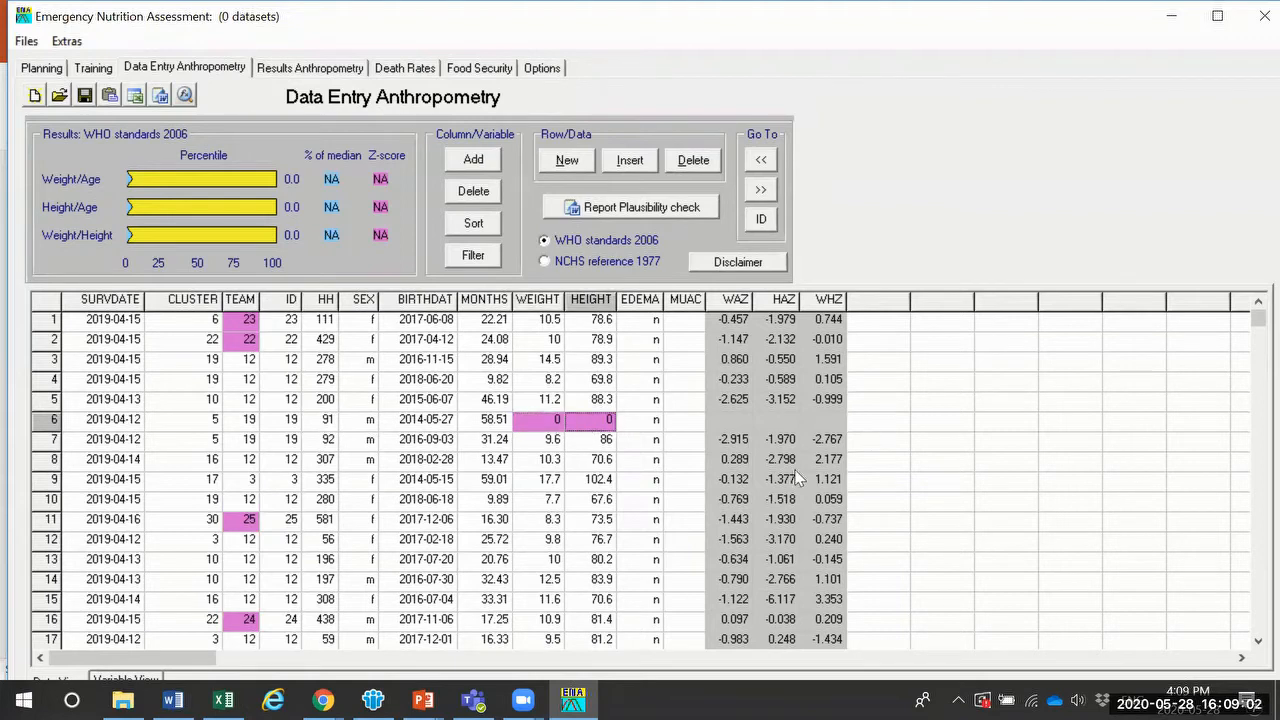
# Step: Switch to the Excel workbook, check the source weight and height in PF7 and PI7, and return to ENA
pyautogui.click(1257, 640)
pyautogui.click(1257, 640)
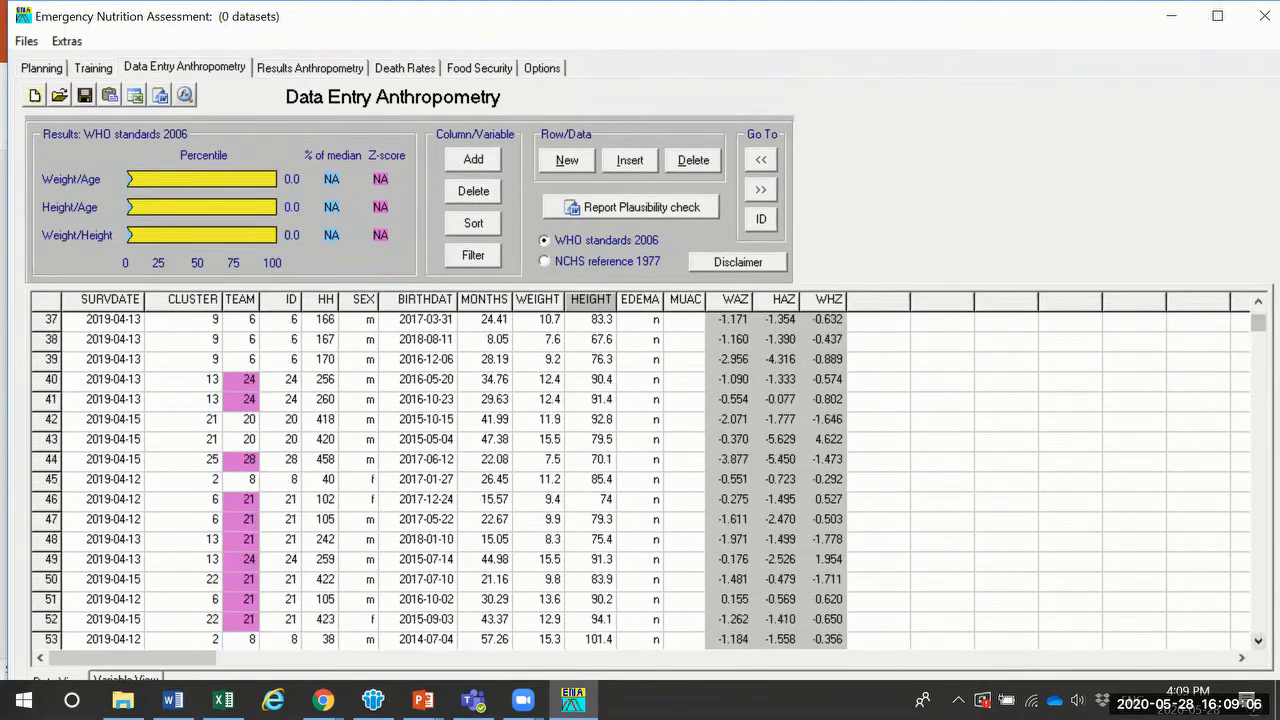
pyautogui.click(223, 700)
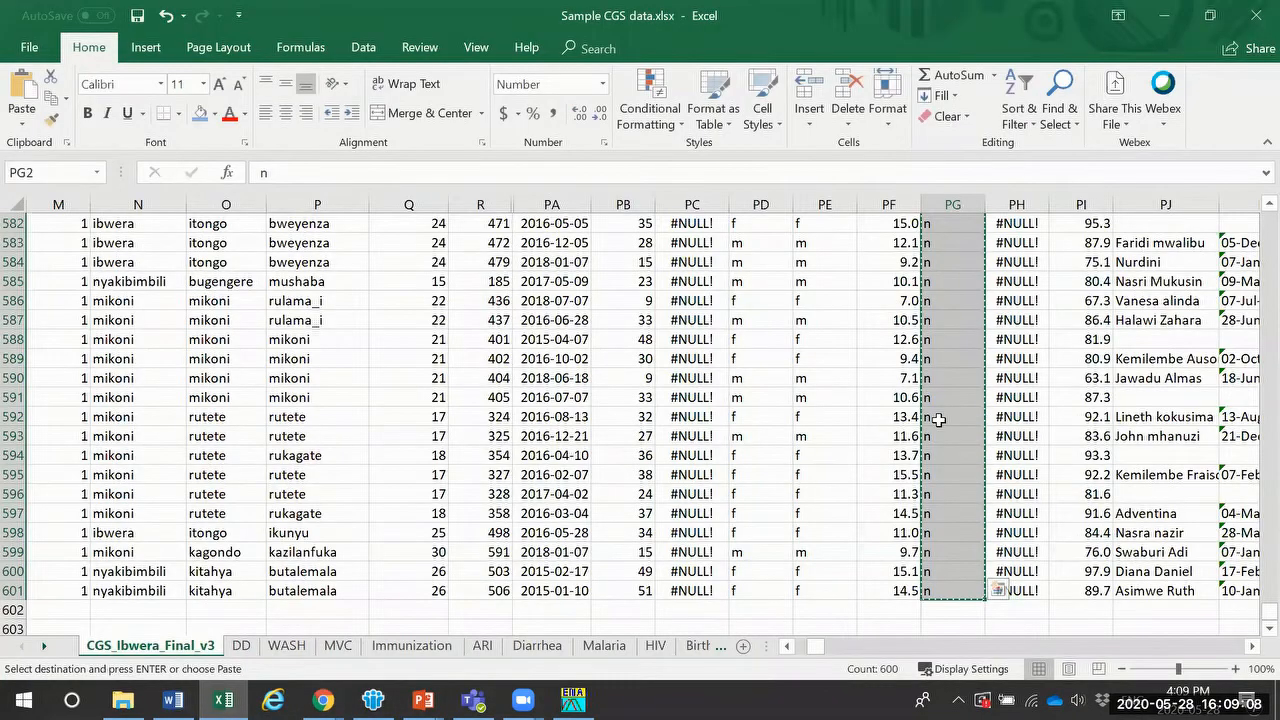
pyautogui.hotkey('ctrl', 'BackSpace')
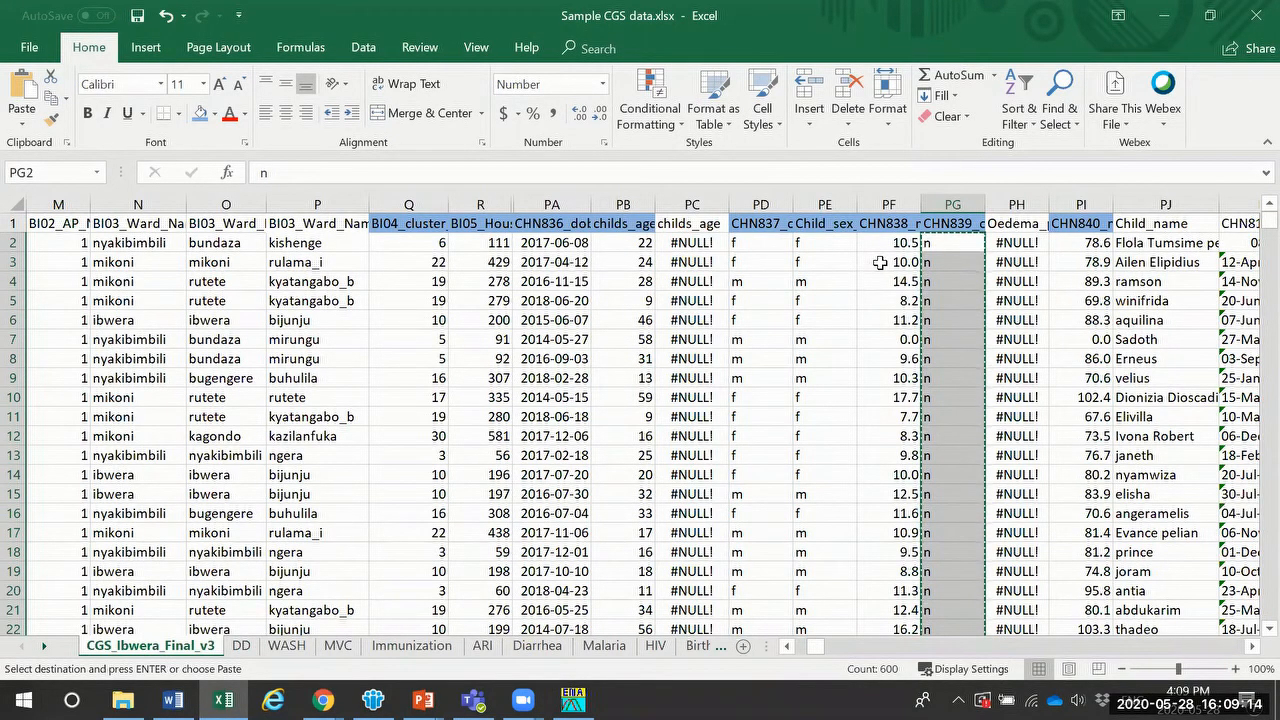
pyautogui.click(890, 342)
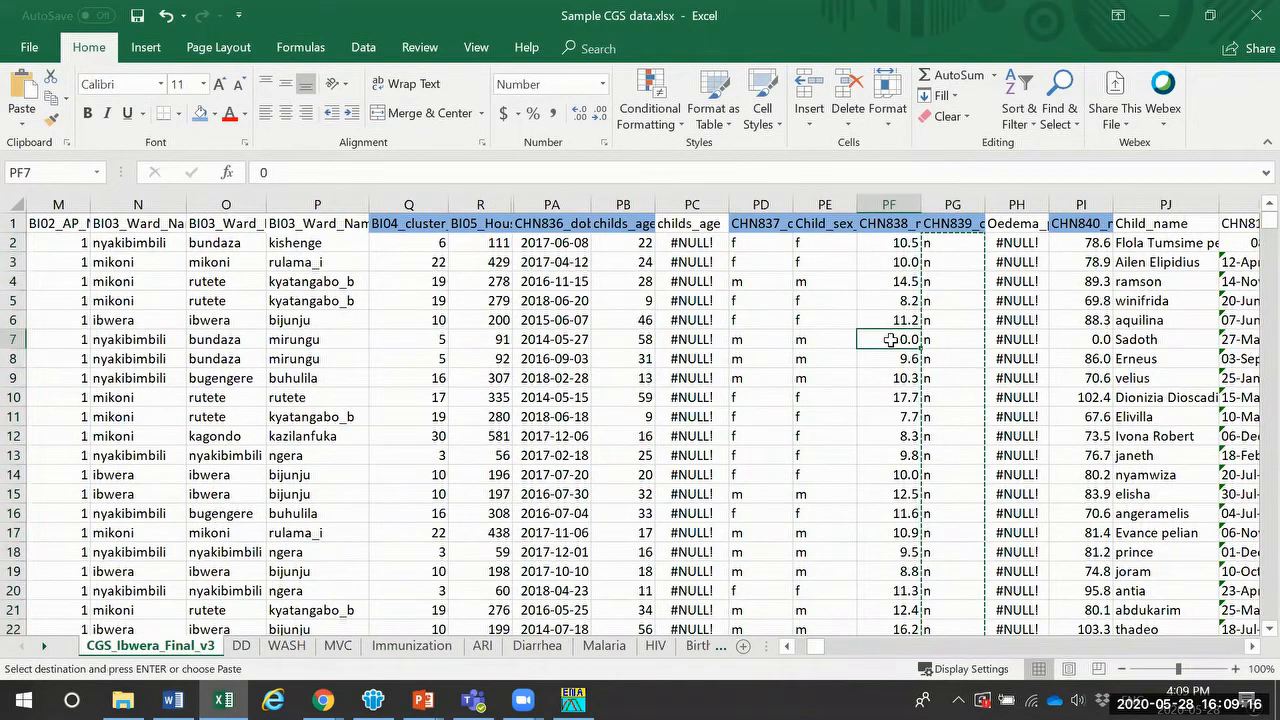
pyautogui.click(1072, 338)
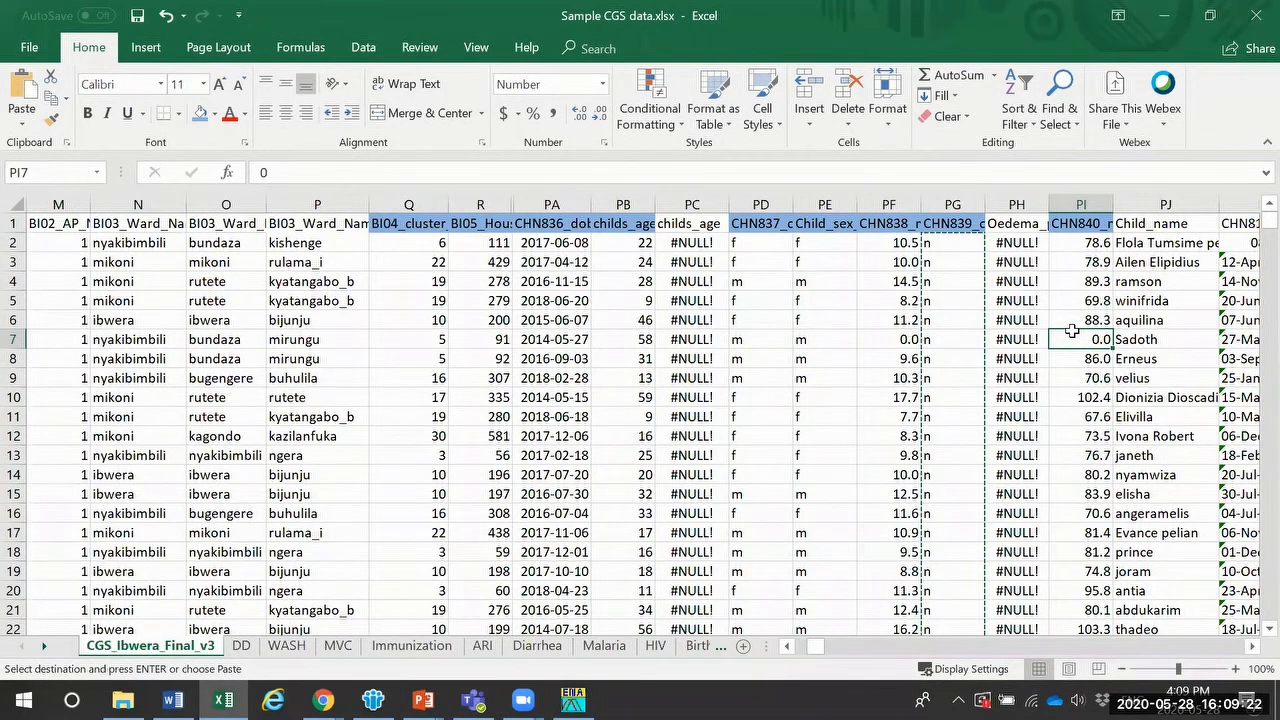
pyautogui.scroll(-10, 1068, 326)
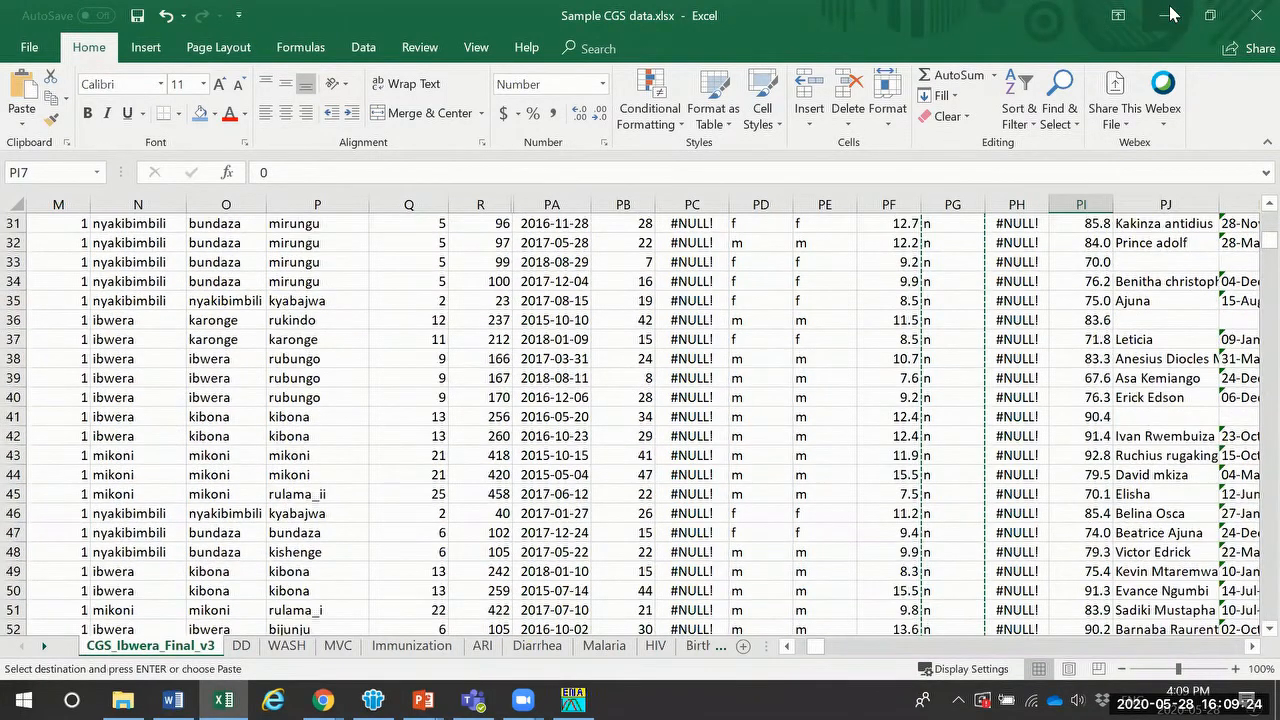
pyautogui.click(1170, 14)
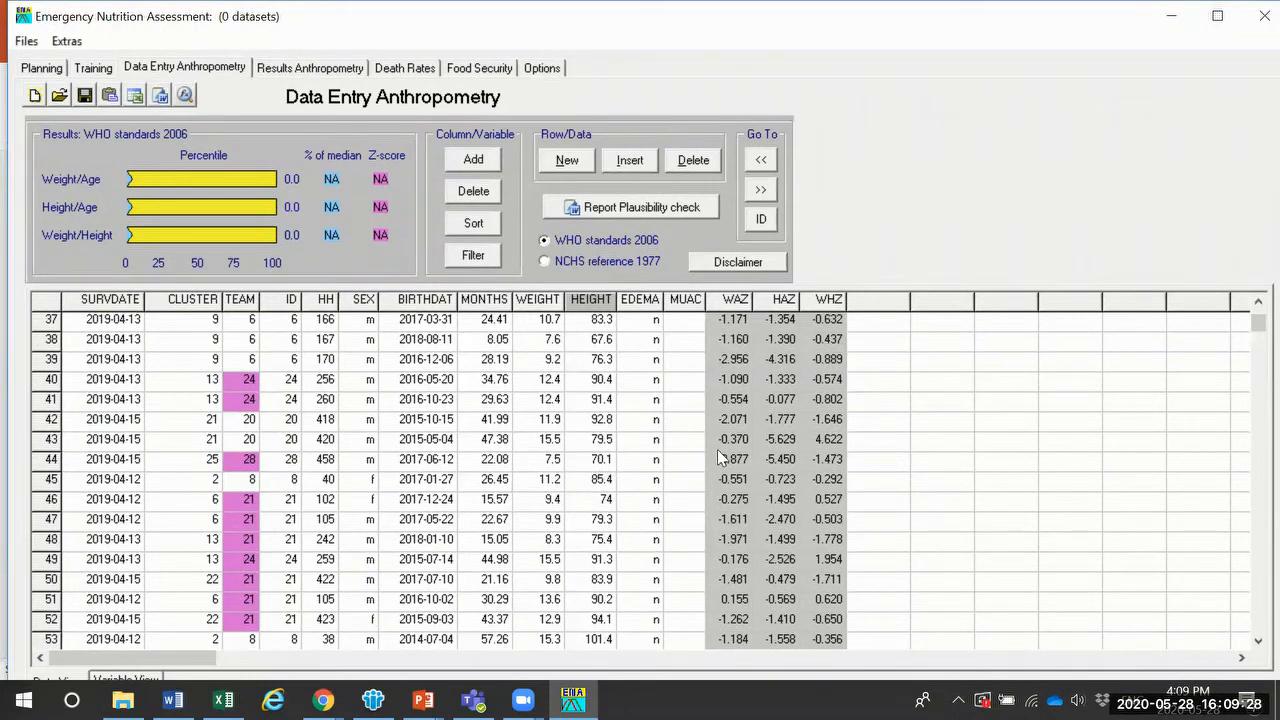
# Step: Go back to the first records and compare the WEIGHT cells of rows 6 and 7
pyautogui.moveTo(1253, 322); pyautogui.dragTo(1252, 316)
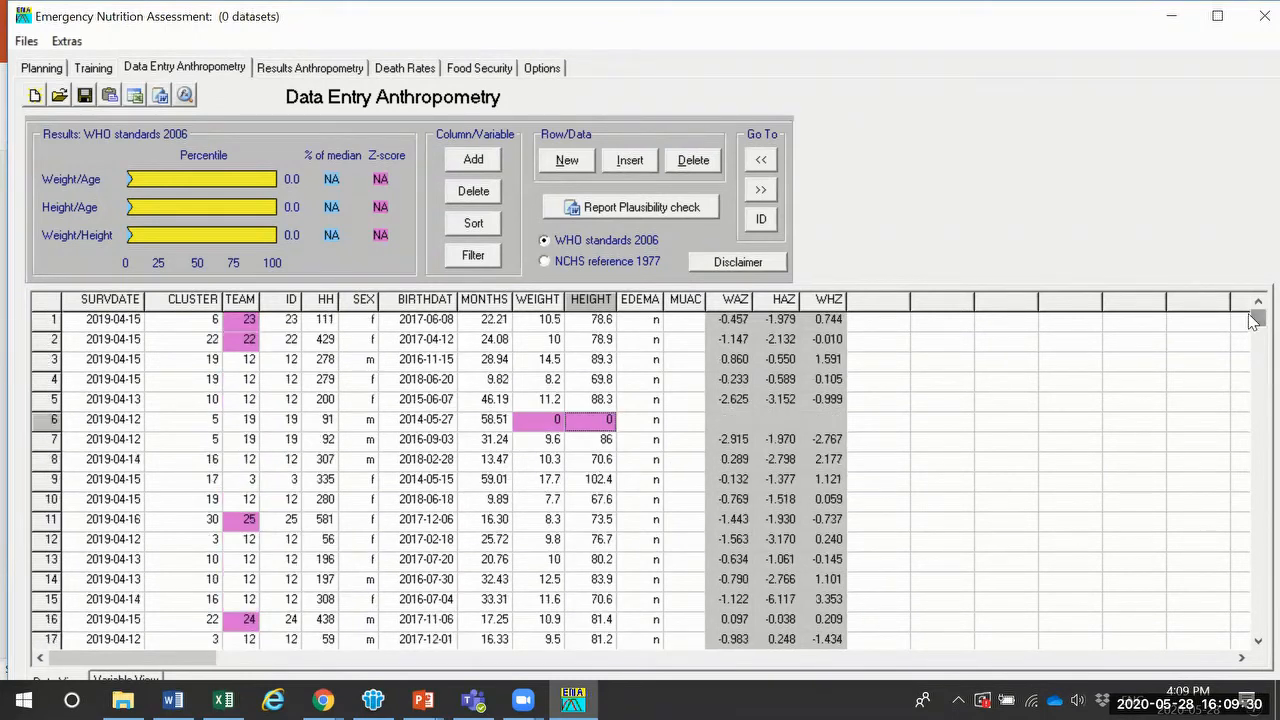
pyautogui.click(540, 424)
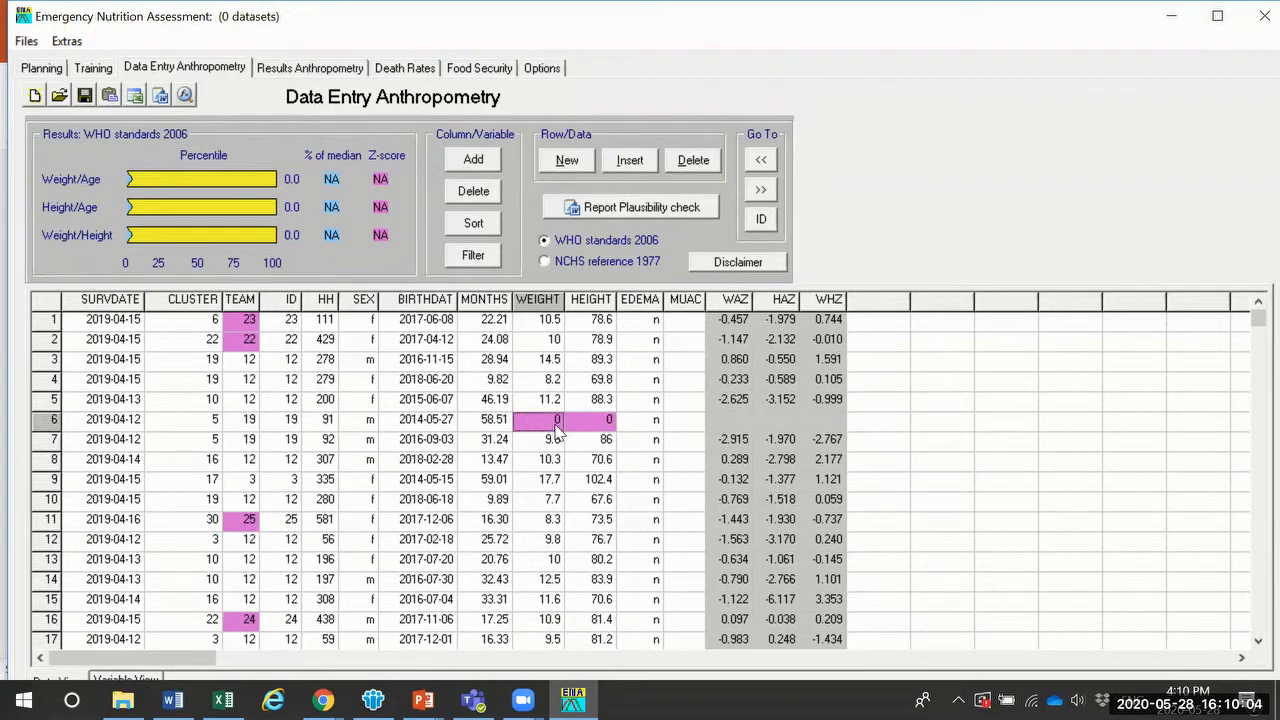
pyautogui.click(536, 443)
pyautogui.click(538, 426)
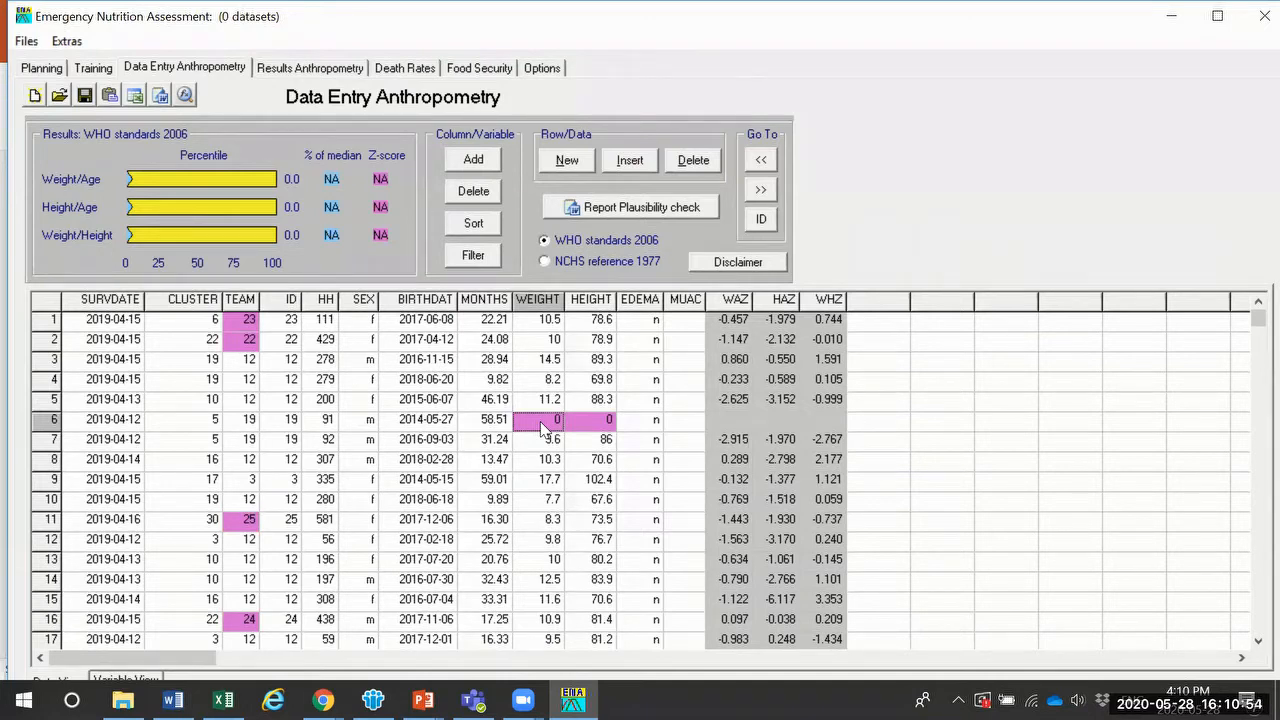
pyautogui.click(543, 437)
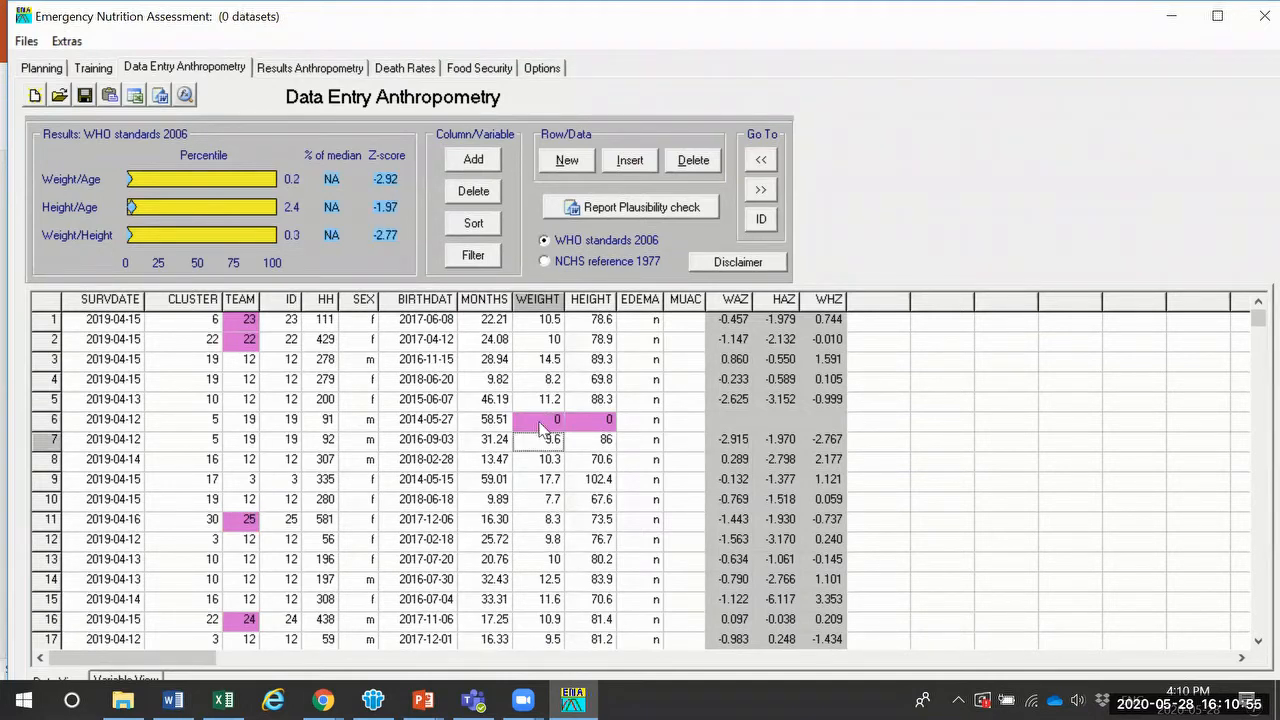
# Step: Look further down the grid for flagged cells and inspect the weight and height of record 58
pyautogui.click(244, 327)
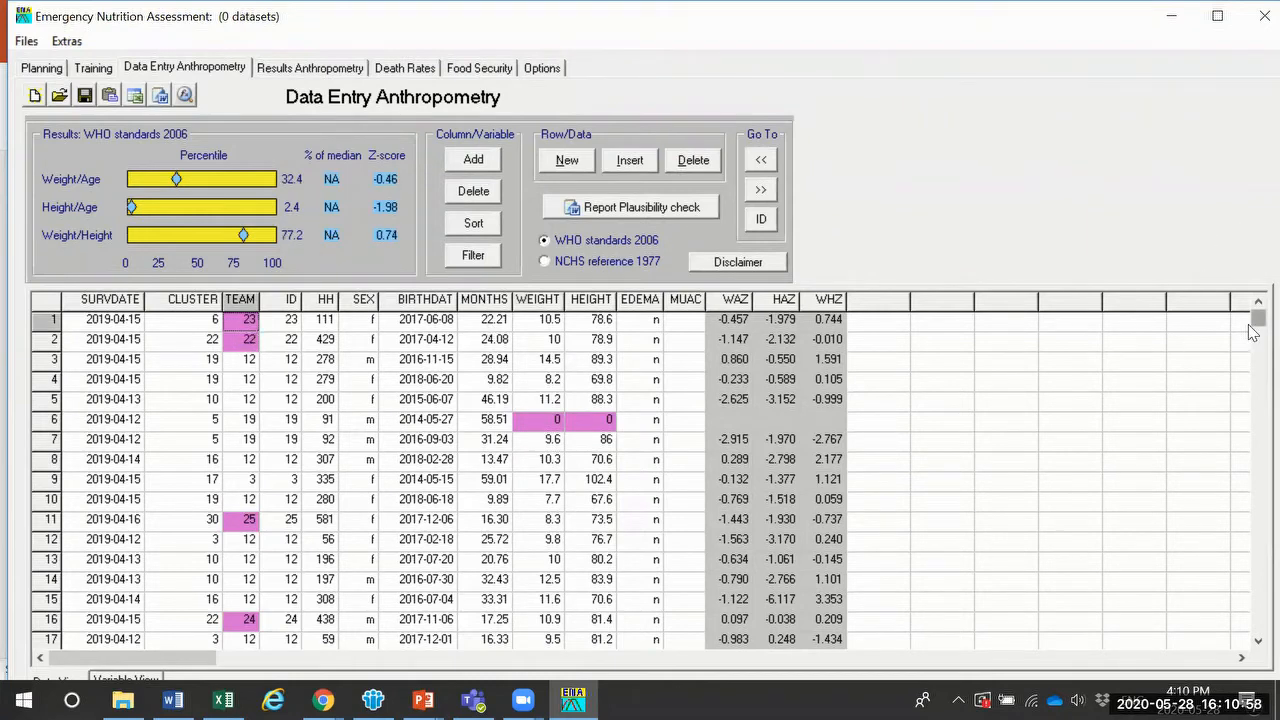
pyautogui.scroll(-10, 1253, 355)
pyautogui.scroll(-5, 1253, 418)
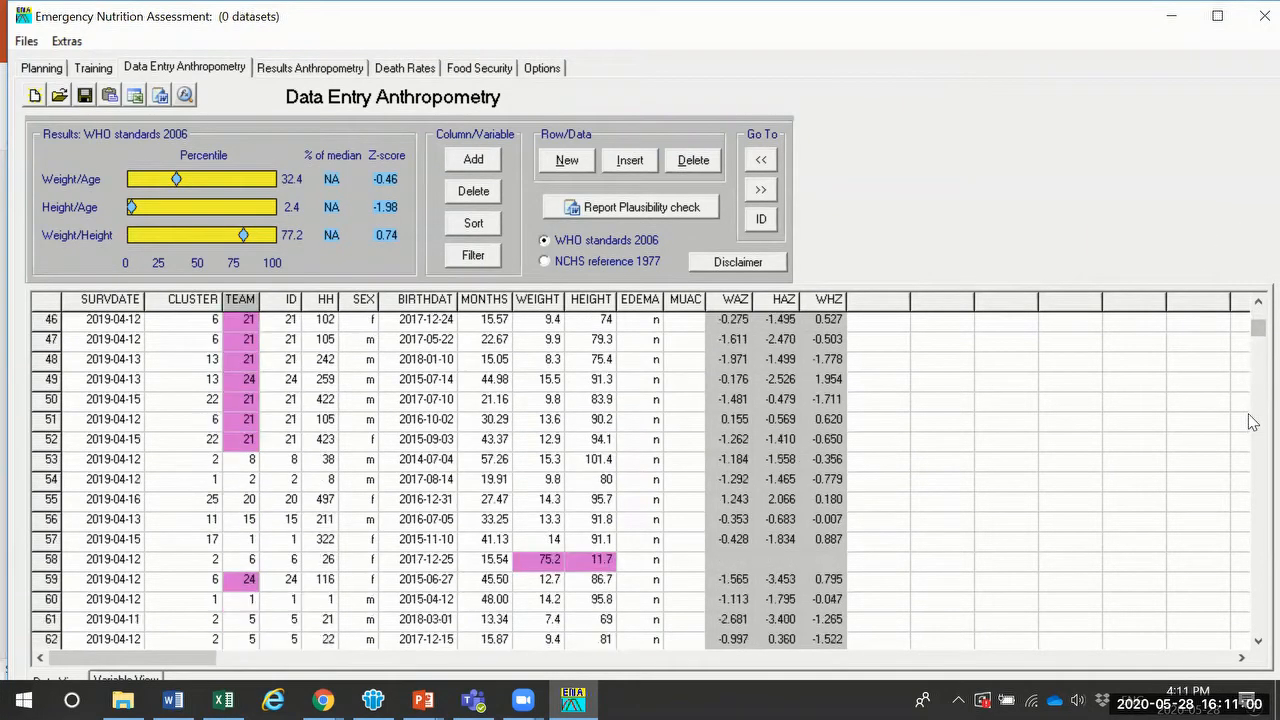
pyautogui.click(597, 565)
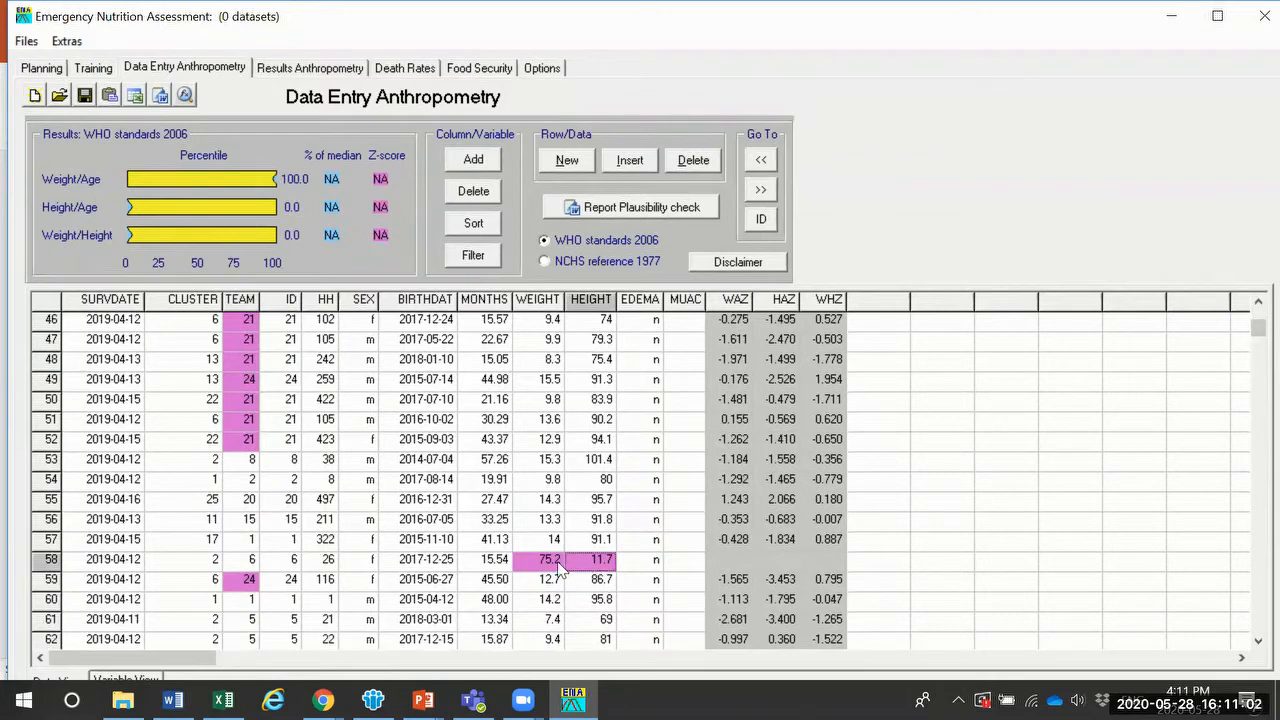
pyautogui.click(545, 565)
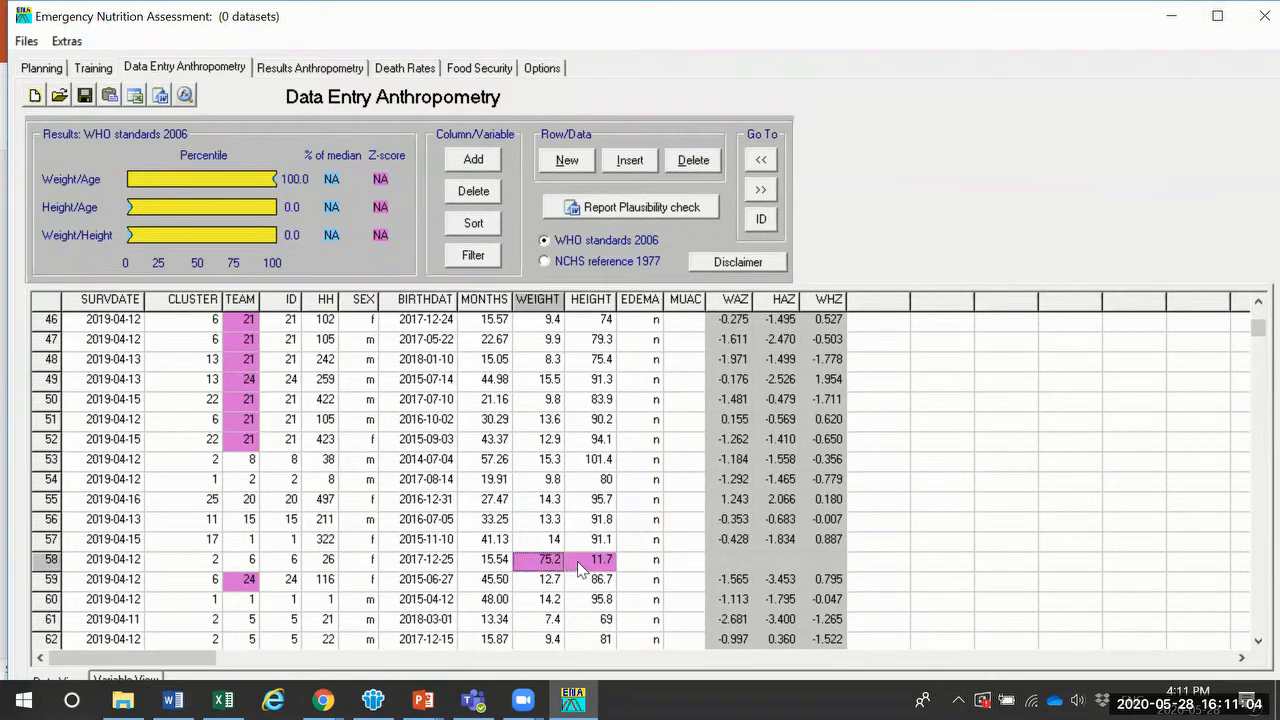
pyautogui.click(585, 557)
pyautogui.click(558, 563)
pyautogui.scroll(-6, 1250, 642)
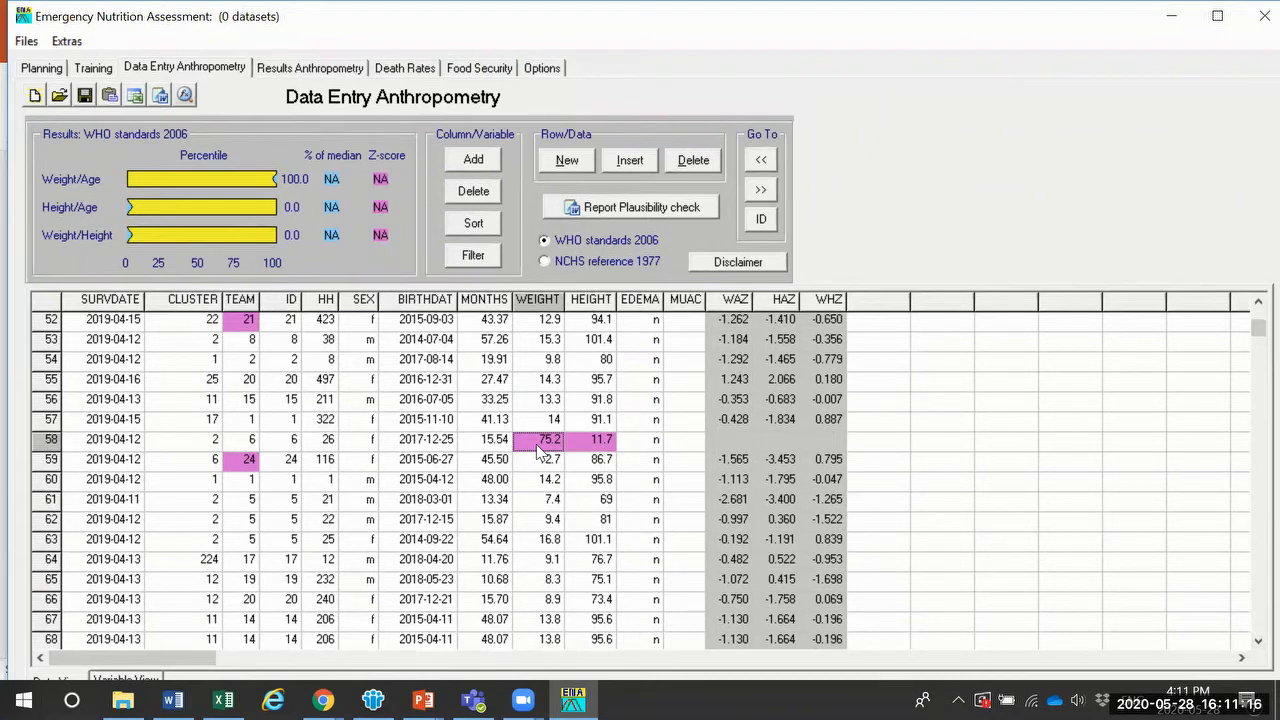
# Step: Check the months, weight and height of record 58, briefly opening its weight cell for editing
pyautogui.click(476, 446)
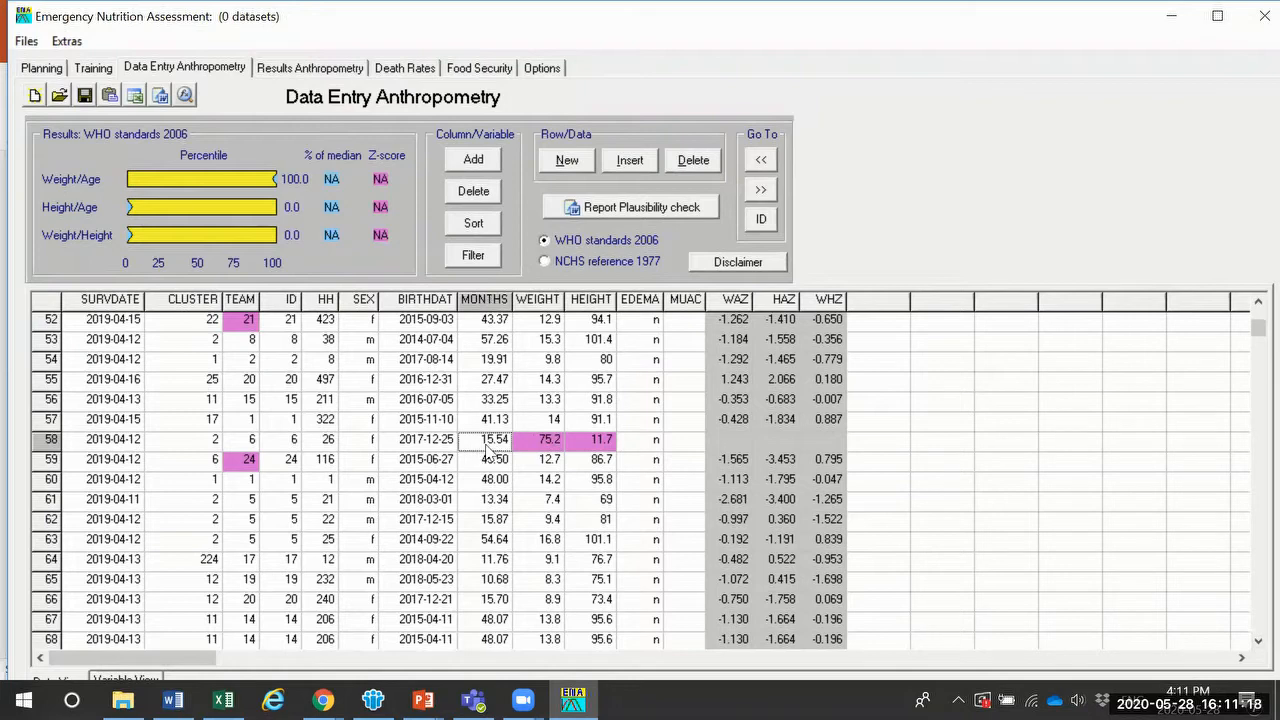
pyautogui.click(591, 446)
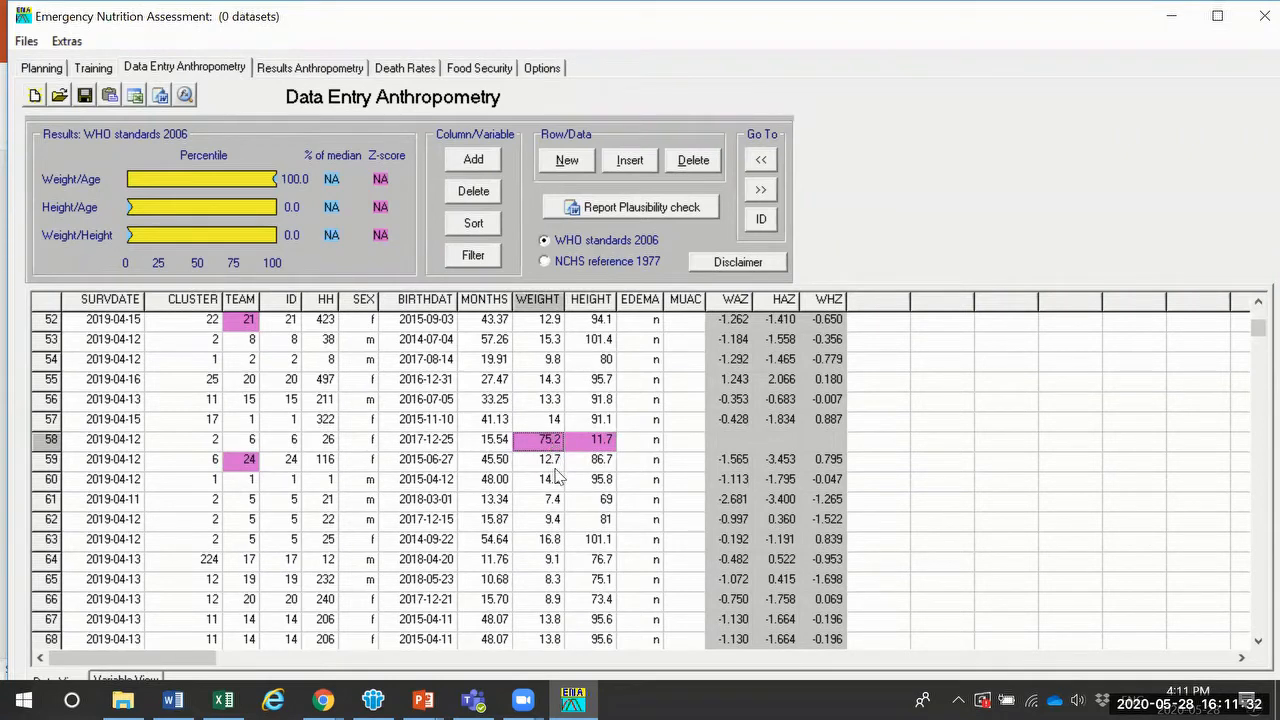
pyautogui.doubleClick(553, 445)
pyautogui.click(553, 448)
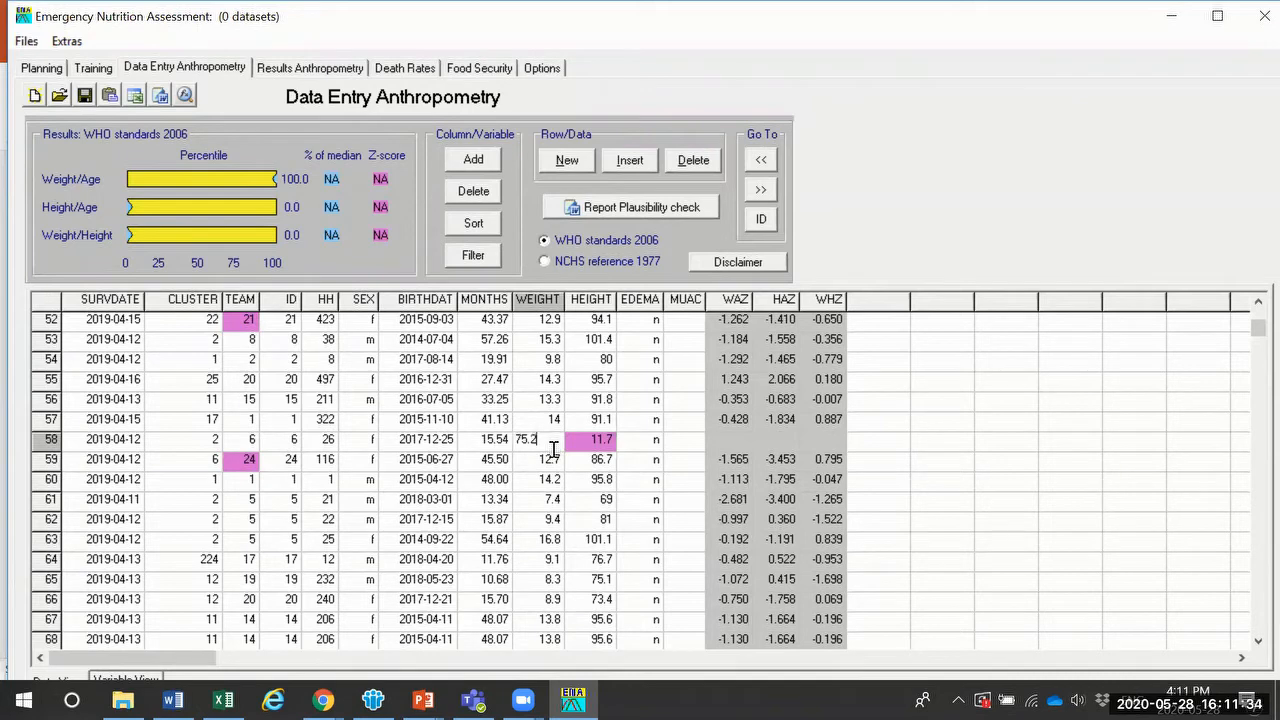
pyautogui.click(549, 457)
pyautogui.click(549, 443)
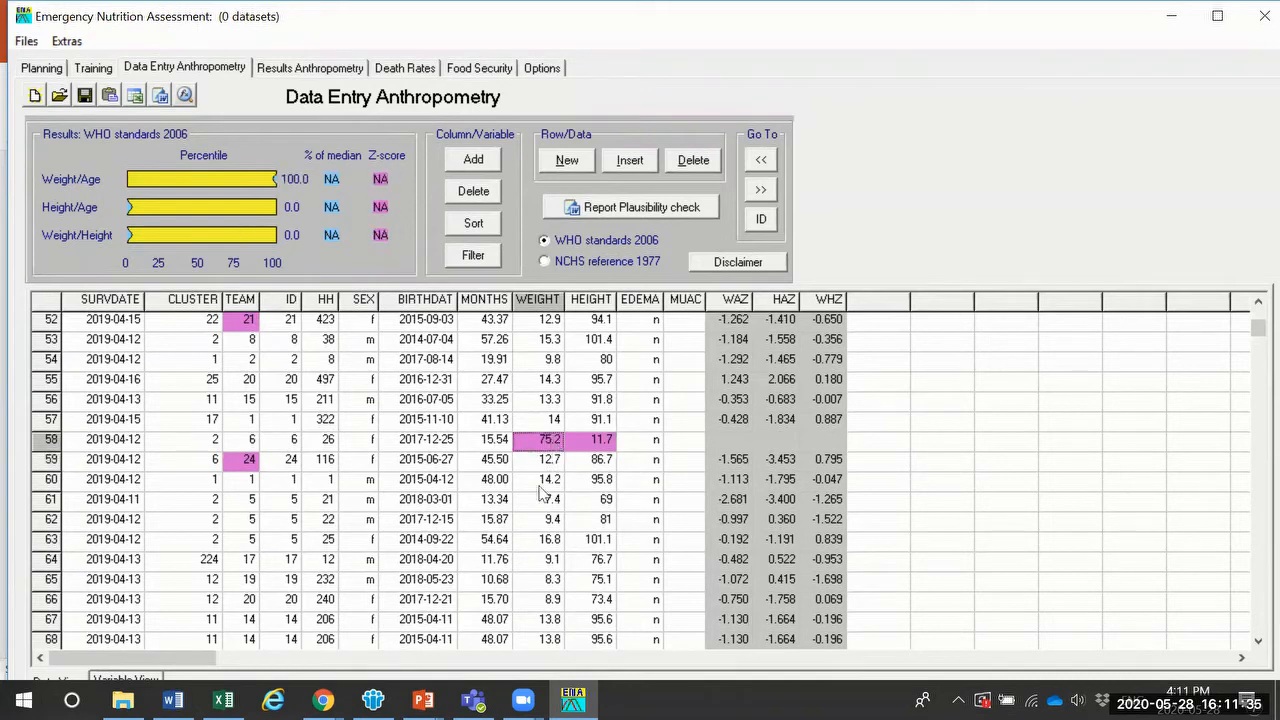
pyautogui.click(600, 442)
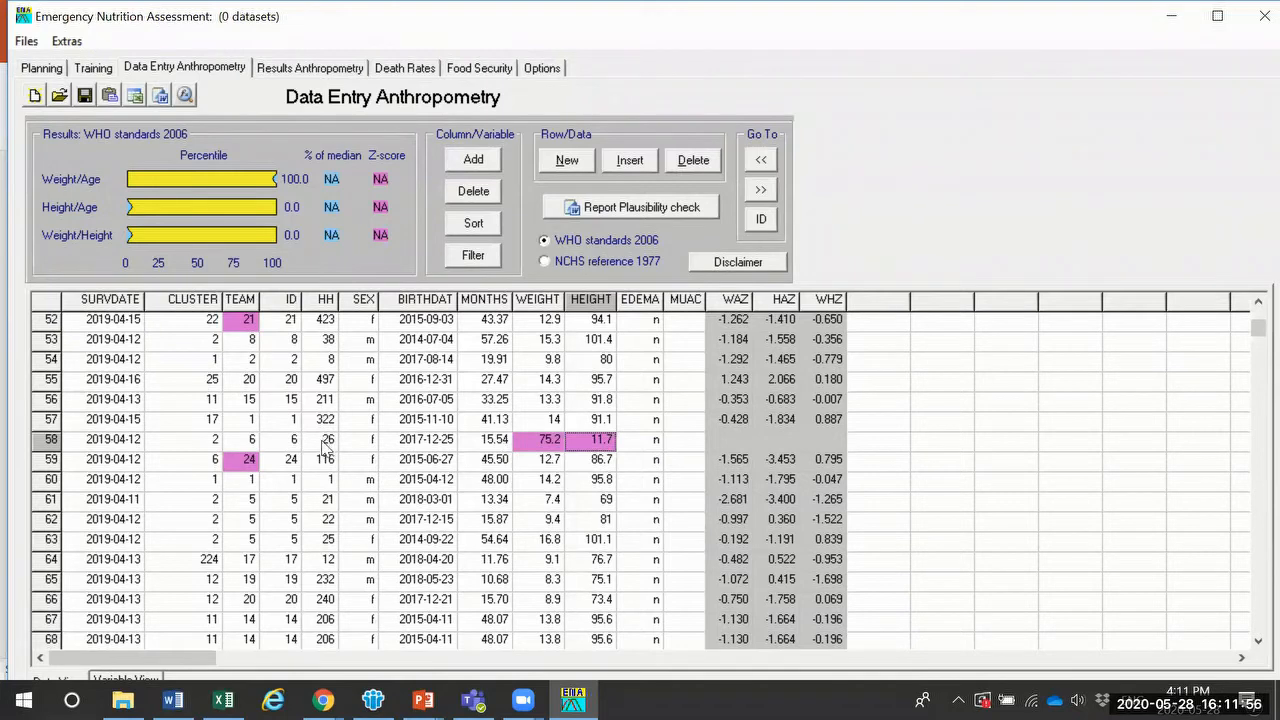
# Step: Swap the flagged measurements of record 58 by setting its weight to 11.7 and its height to 75.2
pyautogui.click(544, 446)
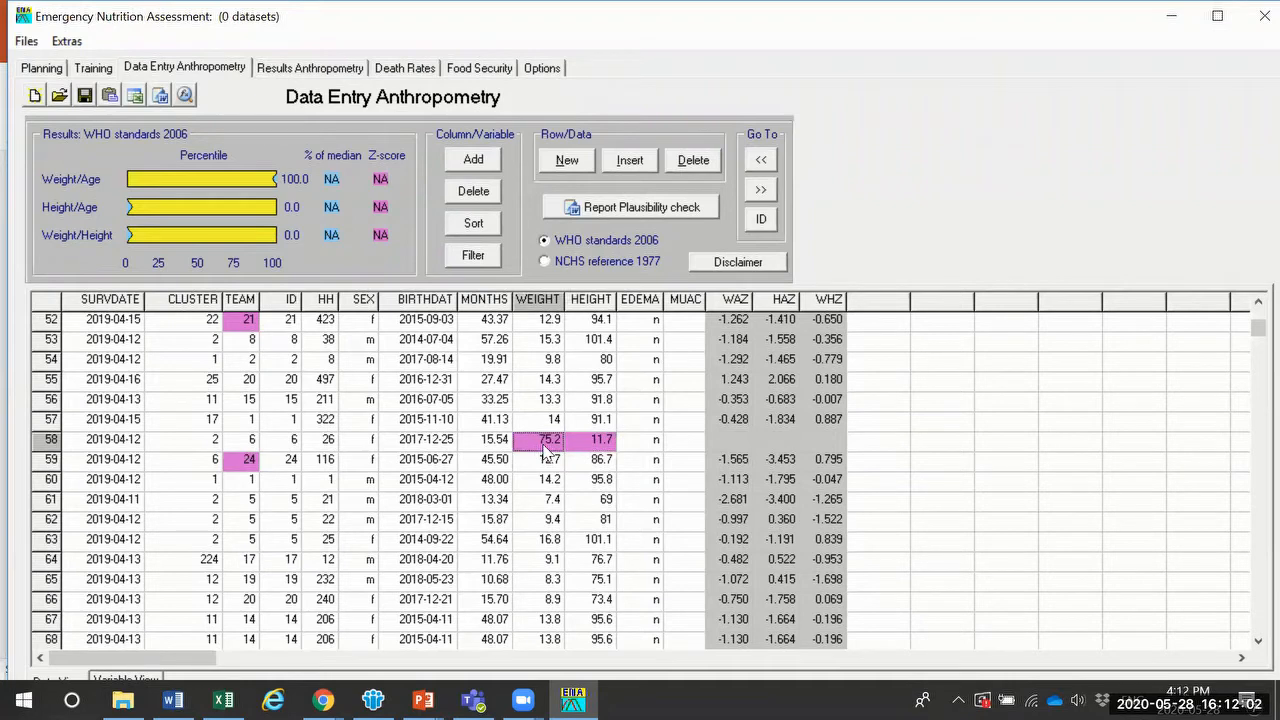
pyautogui.click(588, 446)
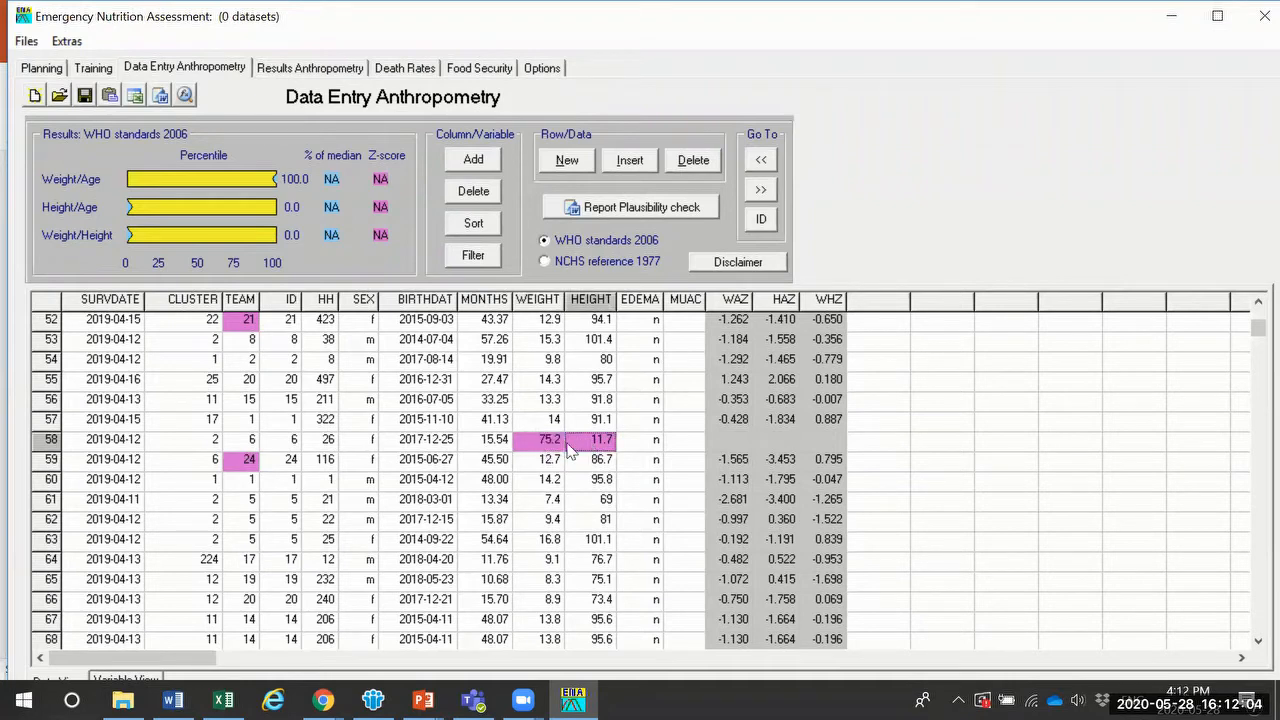
pyautogui.click(561, 449)
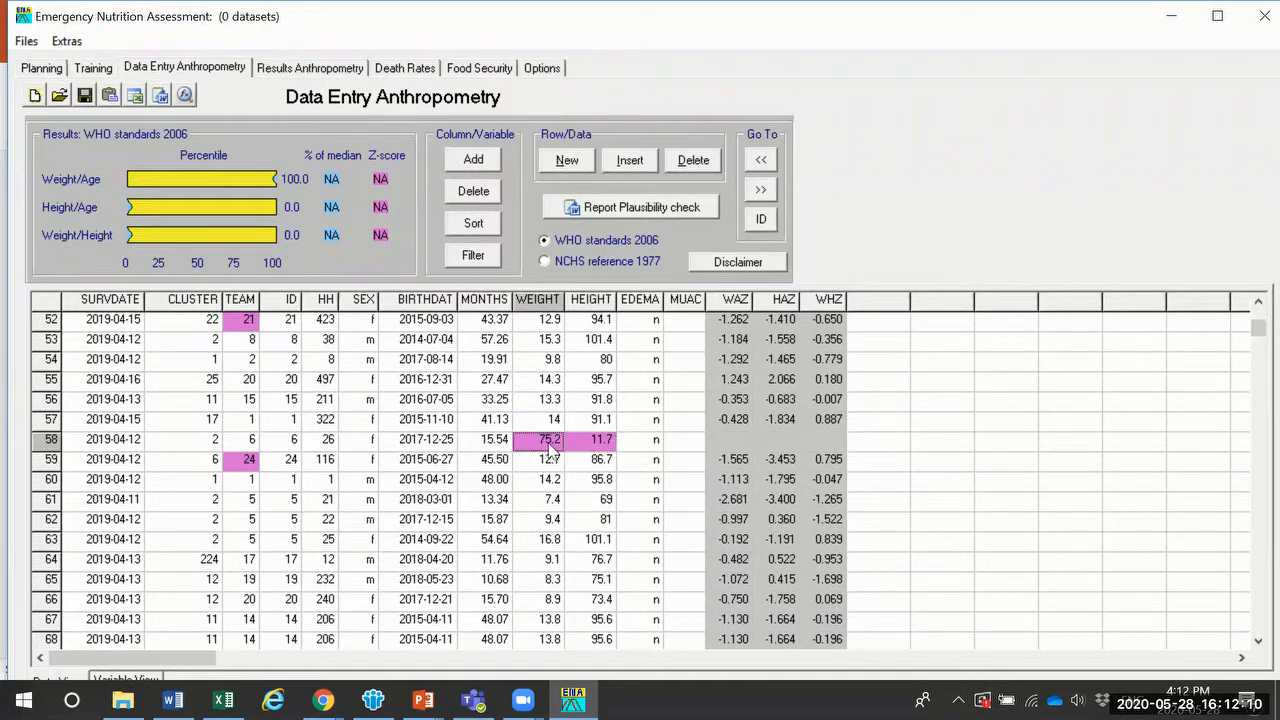
pyautogui.doubleClick(550, 444)
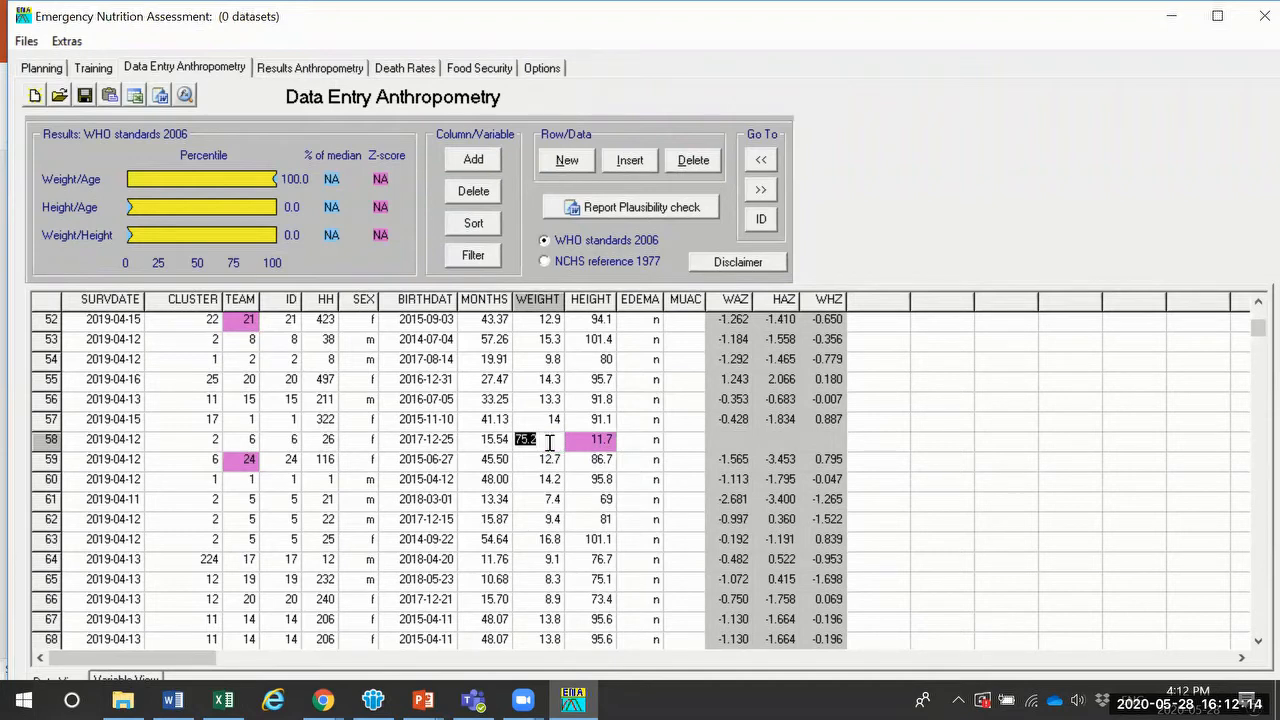
pyautogui.write('11.7')
pyautogui.press('Tab')
pyautogui.write('75.2')
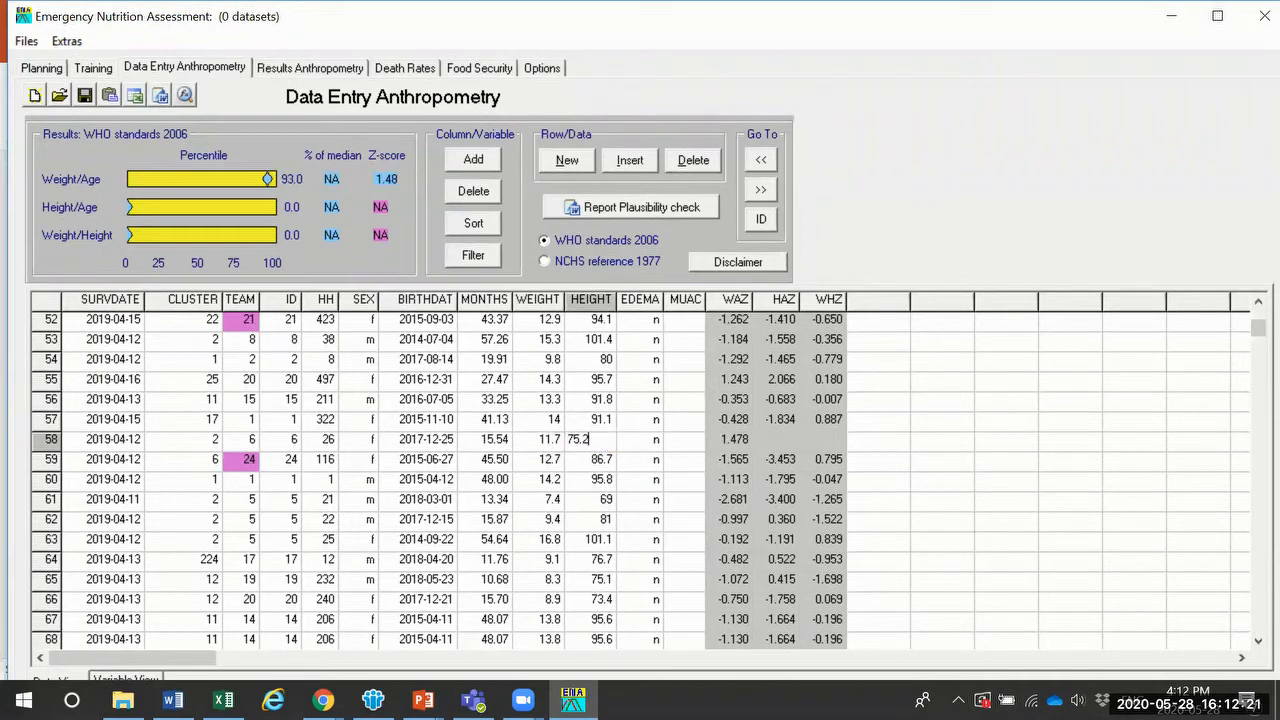
pyautogui.press('Tab')
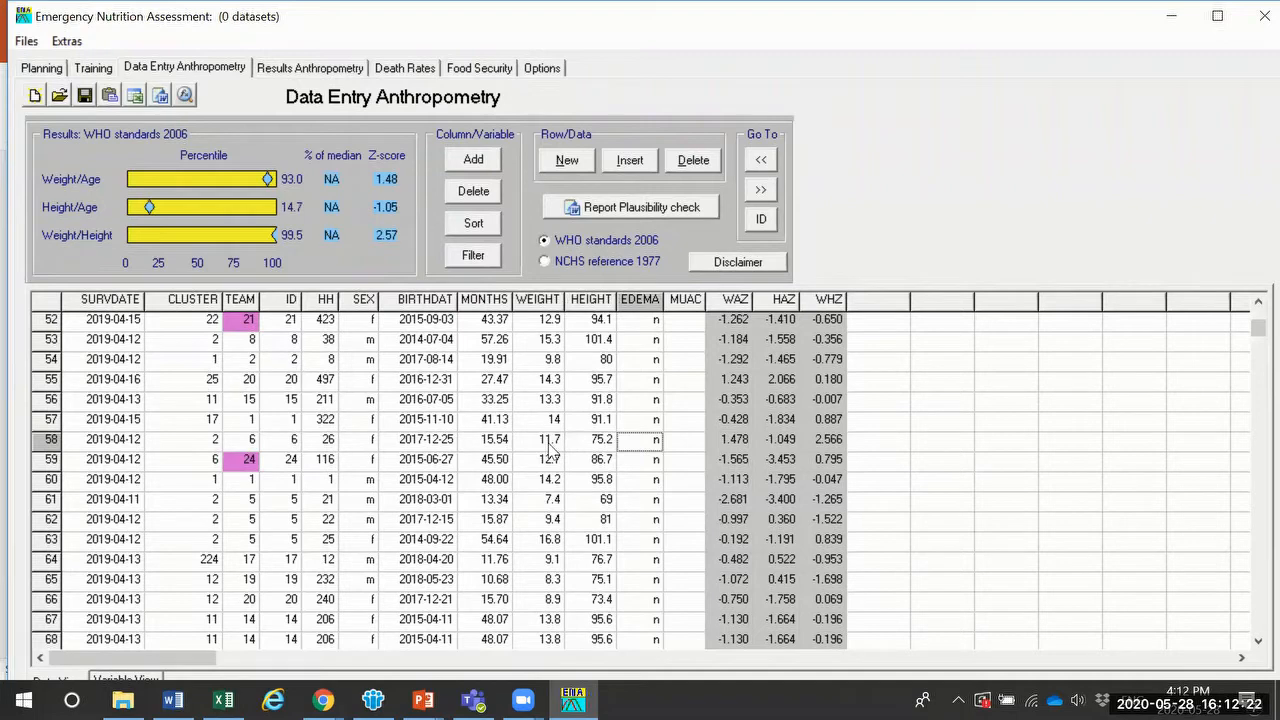
# Step: Look further down the grid for flagged cells and inspect the height and household details of record 78
pyautogui.click(1257, 641)
pyautogui.scroll(-4, 1252, 652)
pyautogui.click(1255, 643)
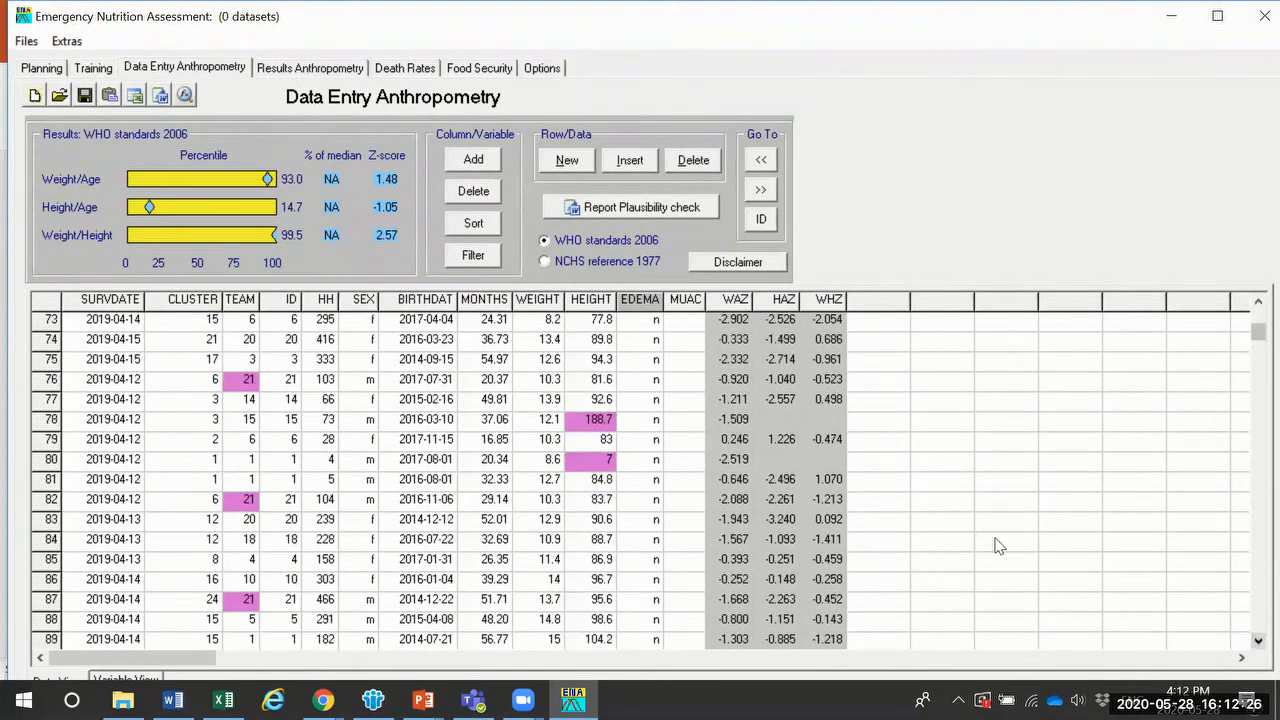
pyautogui.click(592, 425)
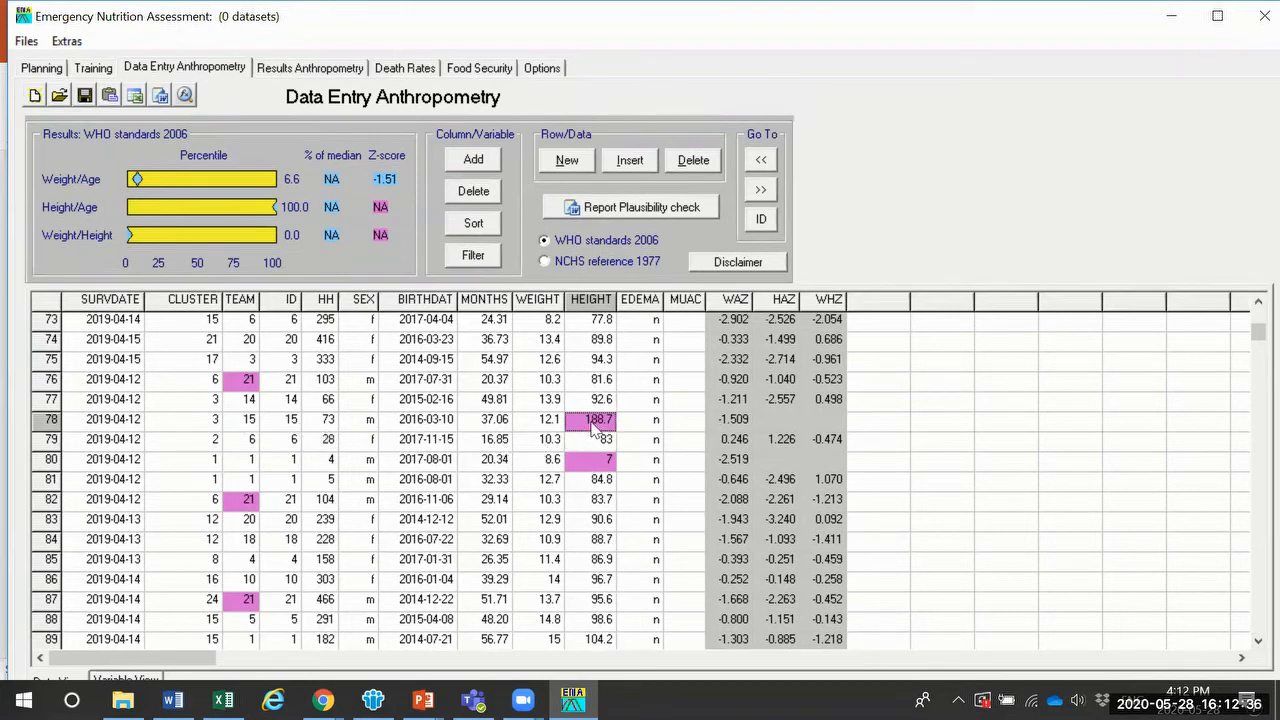
pyautogui.click(589, 424)
pyautogui.click(623, 423)
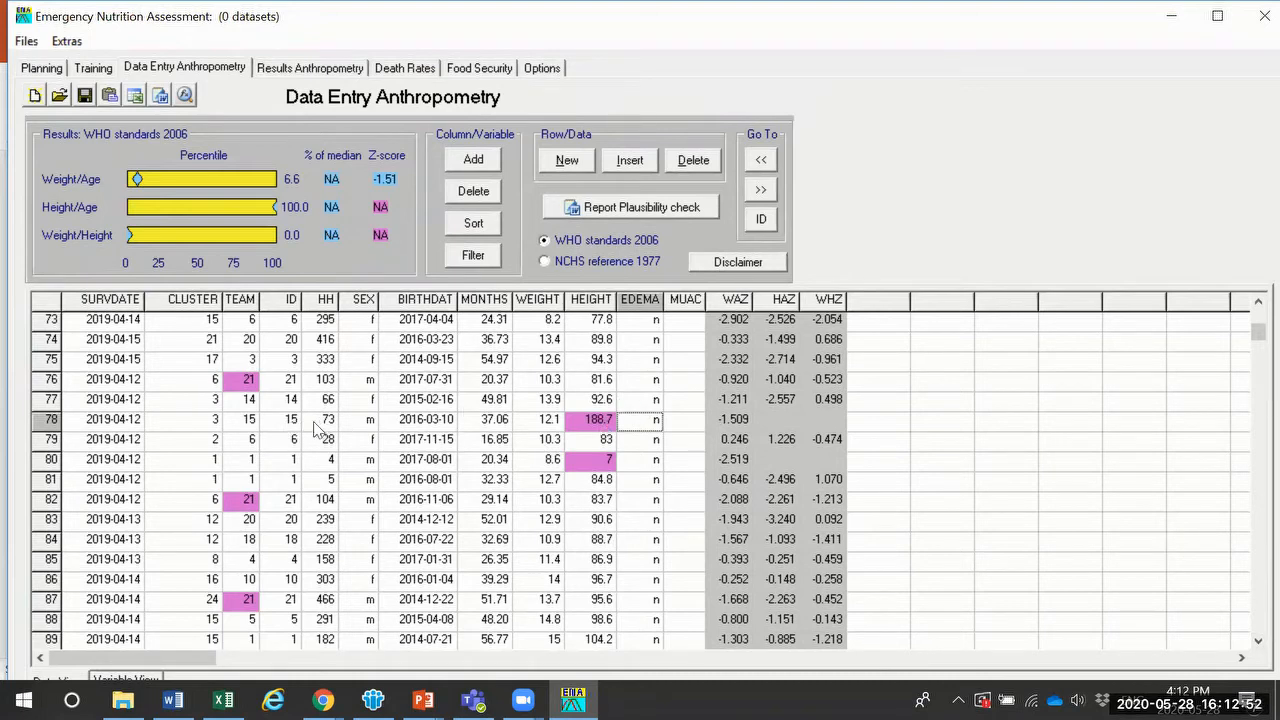
# Step: Inspect the flagged height of record 80 against its other values
pyautogui.click(600, 466)
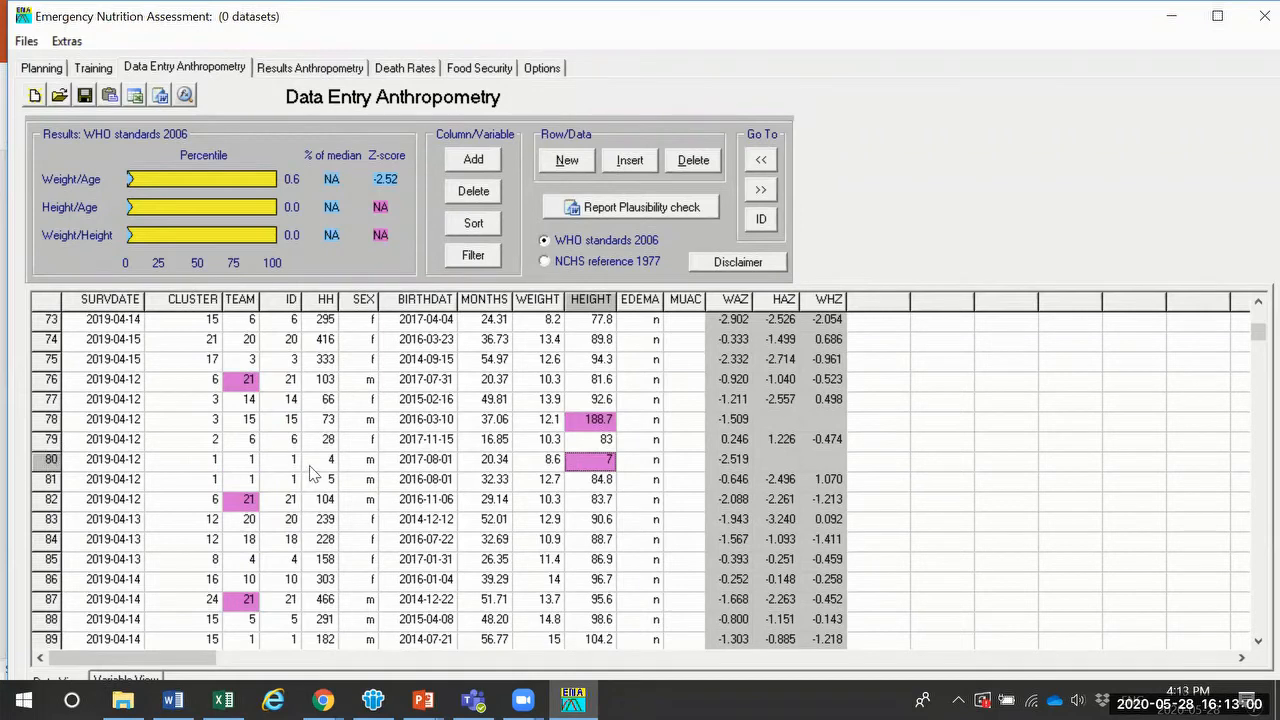
pyautogui.click(604, 462)
pyautogui.click(623, 462)
pyautogui.click(604, 462)
# Step: Look further down the grid for flagged measurements and compare the weight and height of record 150
pyautogui.click(1257, 640)
pyautogui.moveTo(1257, 640); pyautogui.dragTo(1257, 643)
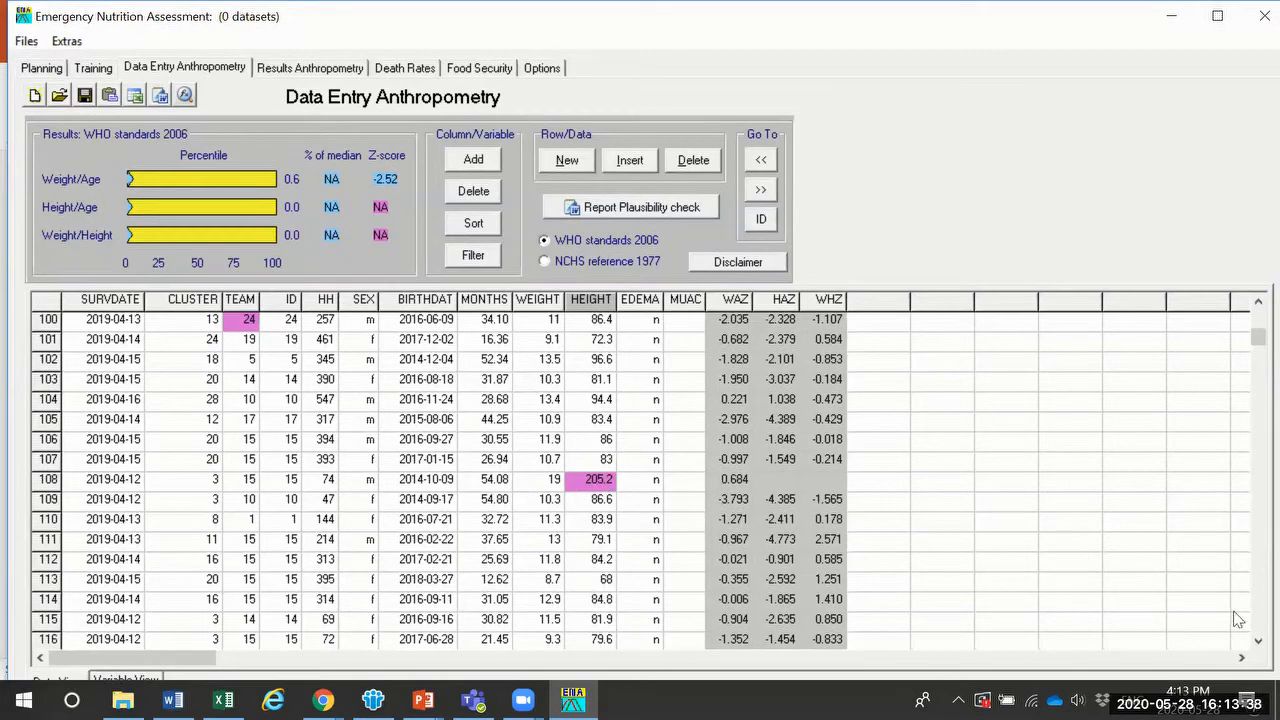
pyautogui.click(1258, 641)
pyautogui.moveTo(1258, 641); pyautogui.dragTo(1258, 641)
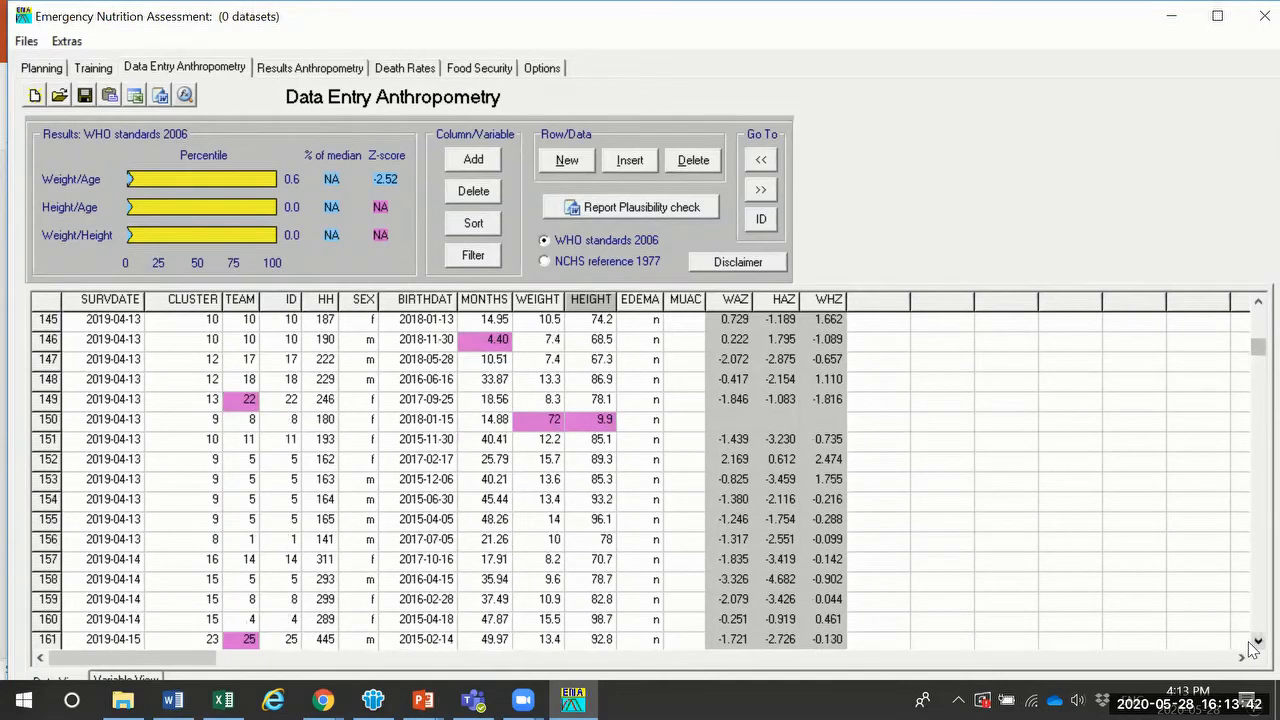
pyautogui.click(585, 428)
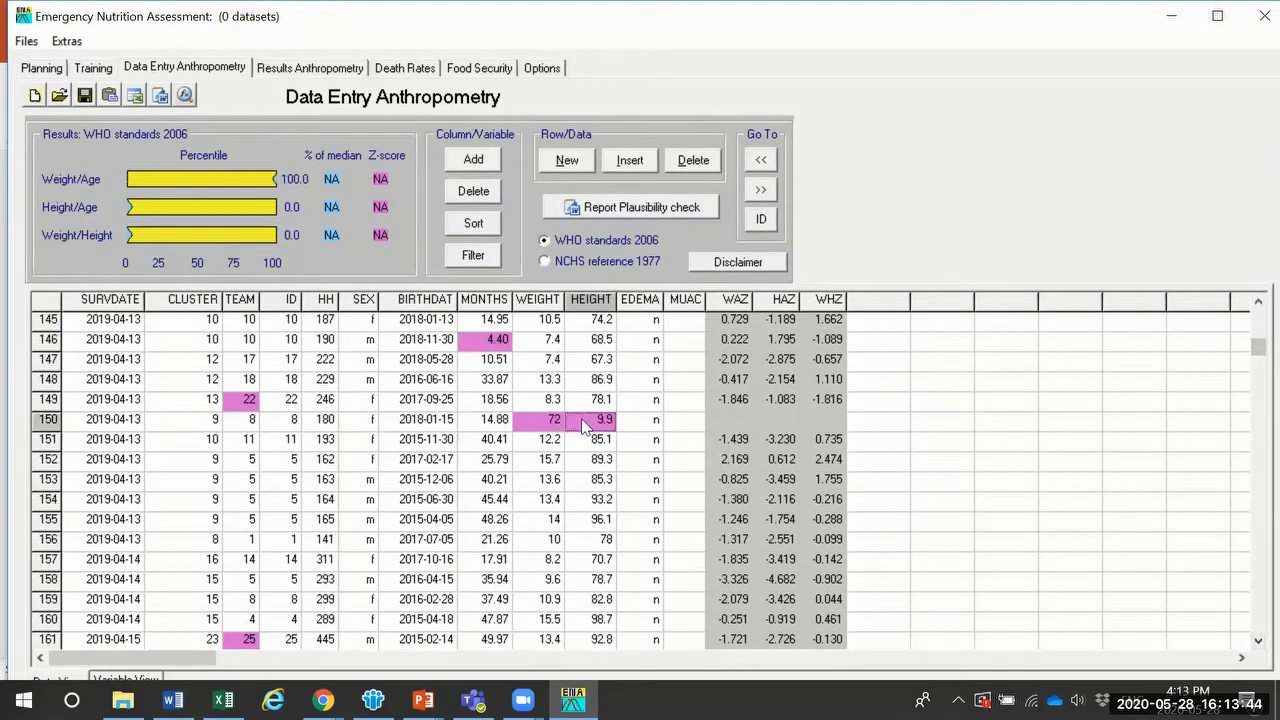
pyautogui.click(537, 428)
pyautogui.click(595, 425)
pyautogui.click(555, 427)
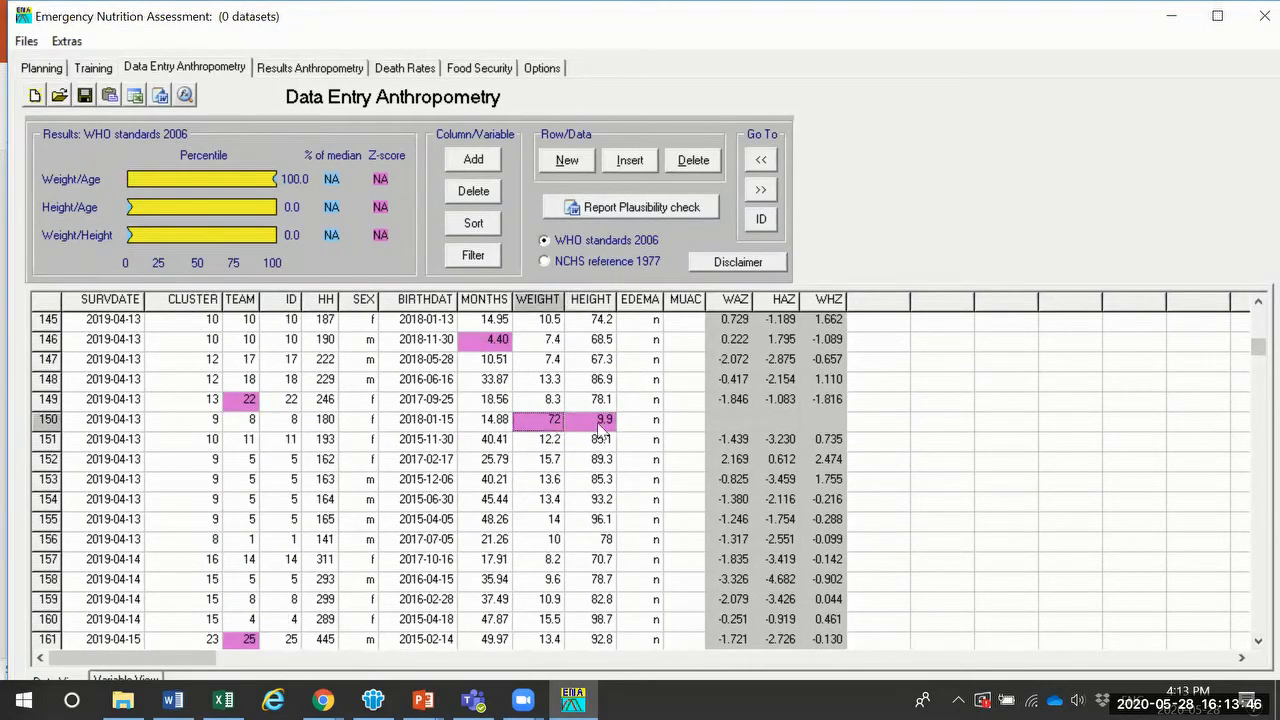
pyautogui.click(604, 427)
# Step: Swap the flagged measurements of record 150 by setting its weight to 9.9 and its height to 72
pyautogui.click(549, 428)
pyautogui.press('BackSpace')
pyautogui.write('9.9')
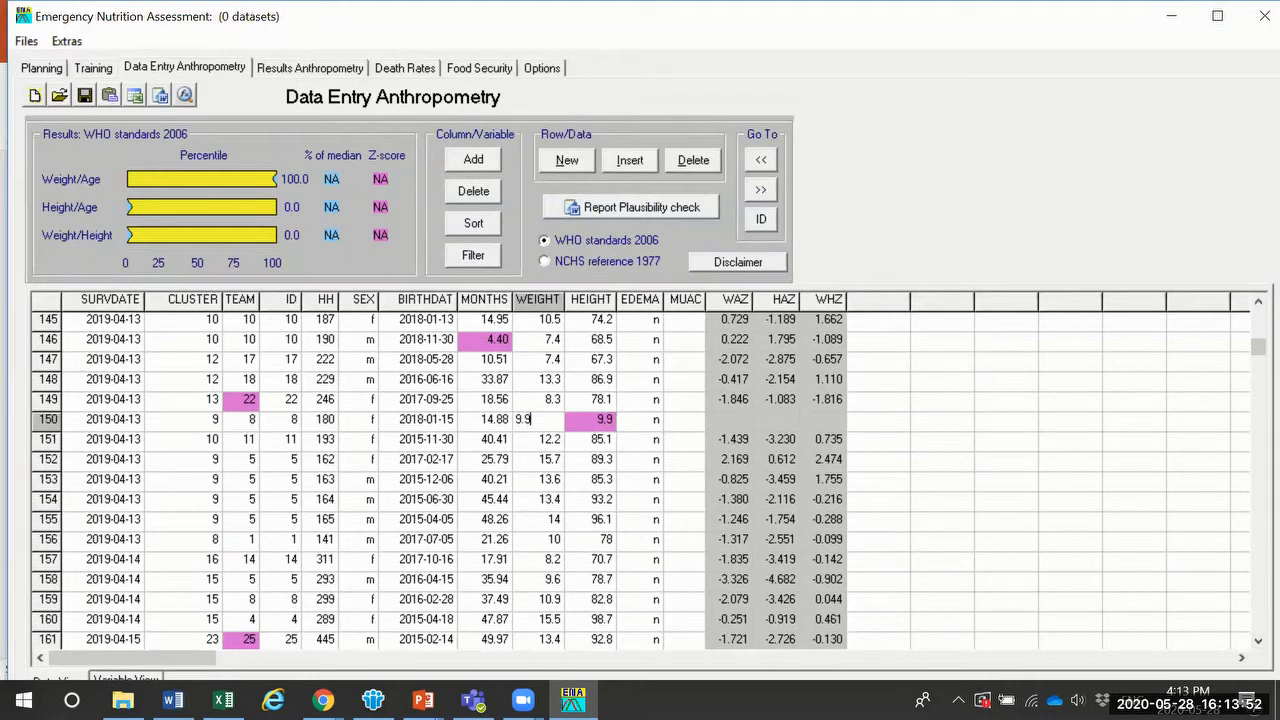
pyautogui.press('Tab')
pyautogui.press('BackSpace')
pyautogui.write('72')
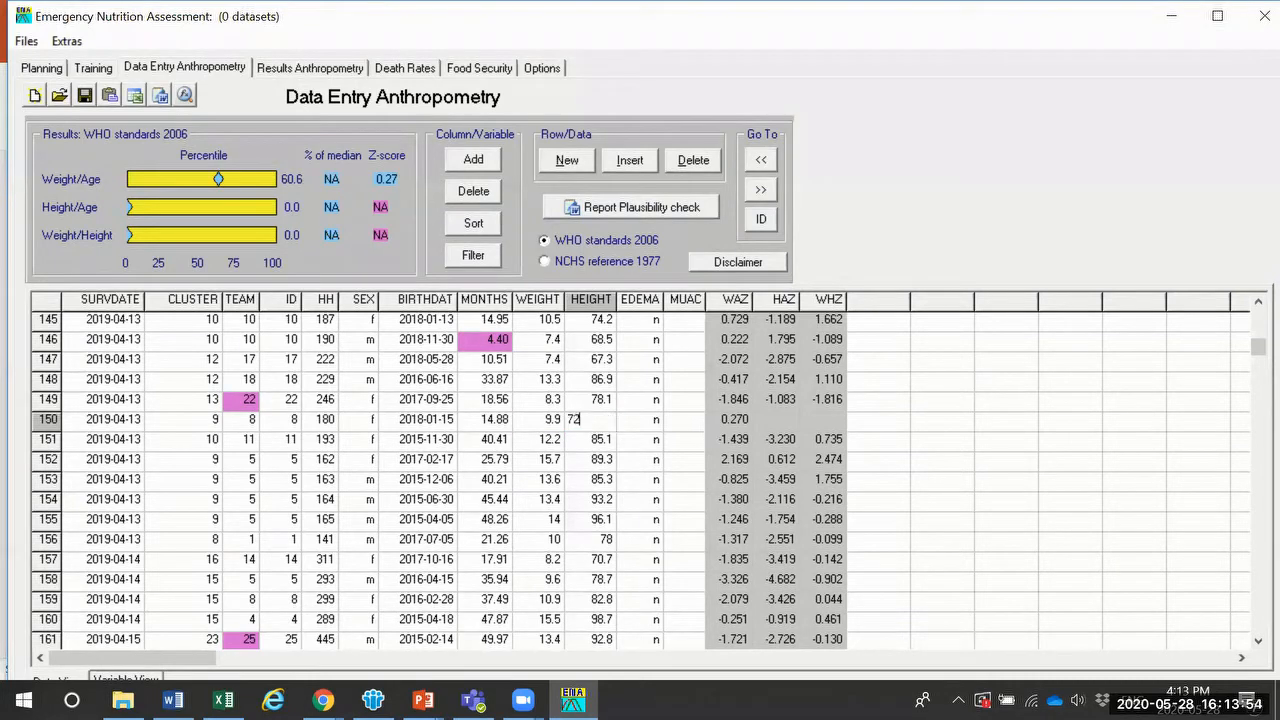
pyautogui.press('Return')
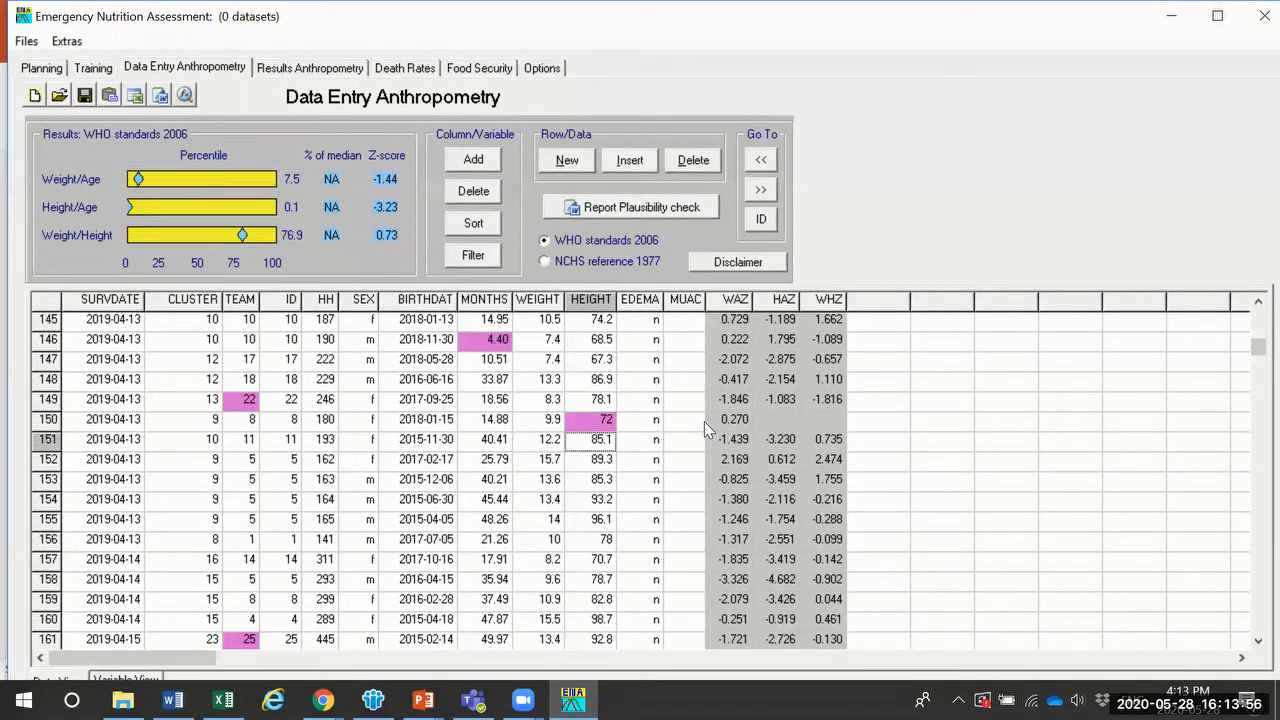
# Step: Check the flagged months value of record 146, and re-enter the height of record 150 as 72.0
pyautogui.click(503, 344)
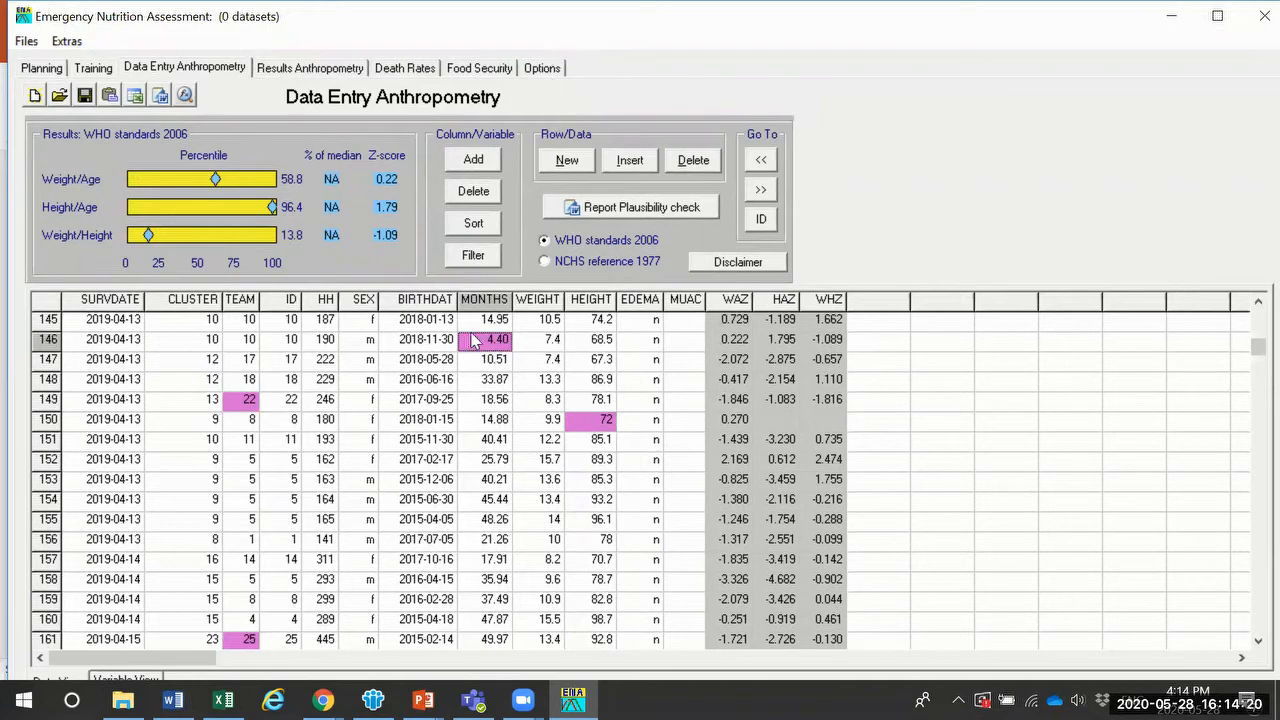
pyautogui.click(605, 421)
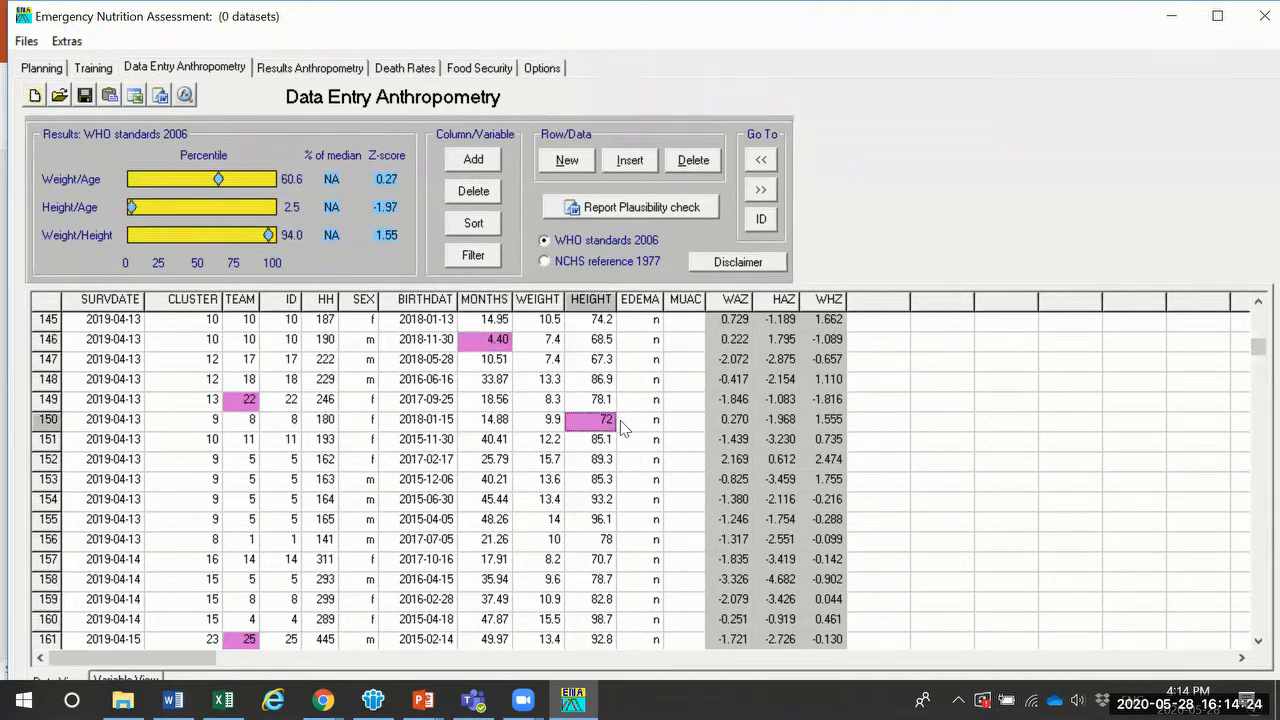
pyautogui.click(604, 427)
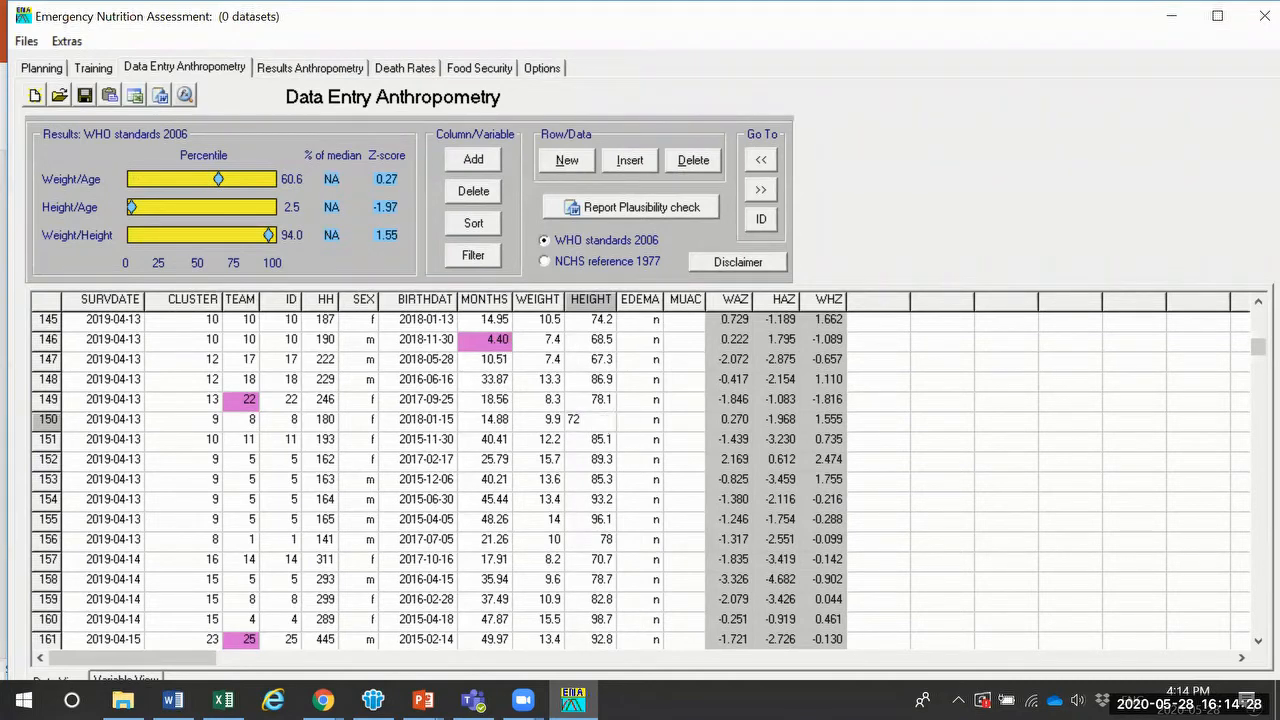
pyautogui.press('Tab')
pyautogui.click(591, 421)
pyautogui.write('72')
pyautogui.press('Return')
pyautogui.press('Left')
pyautogui.write('72')
pyautogui.press('Return')
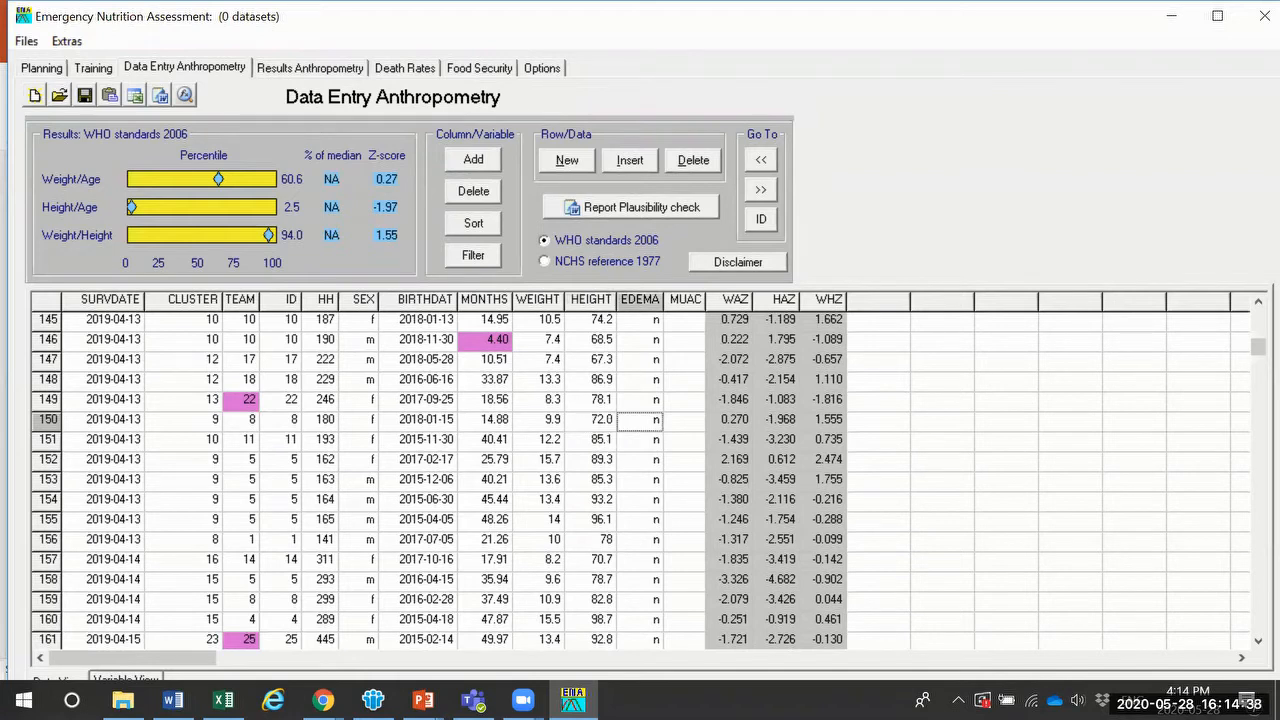
# Step: Compare the HEIGHT cells of records 145 to 150, including the decimal format of record 150
pyautogui.press('Left')
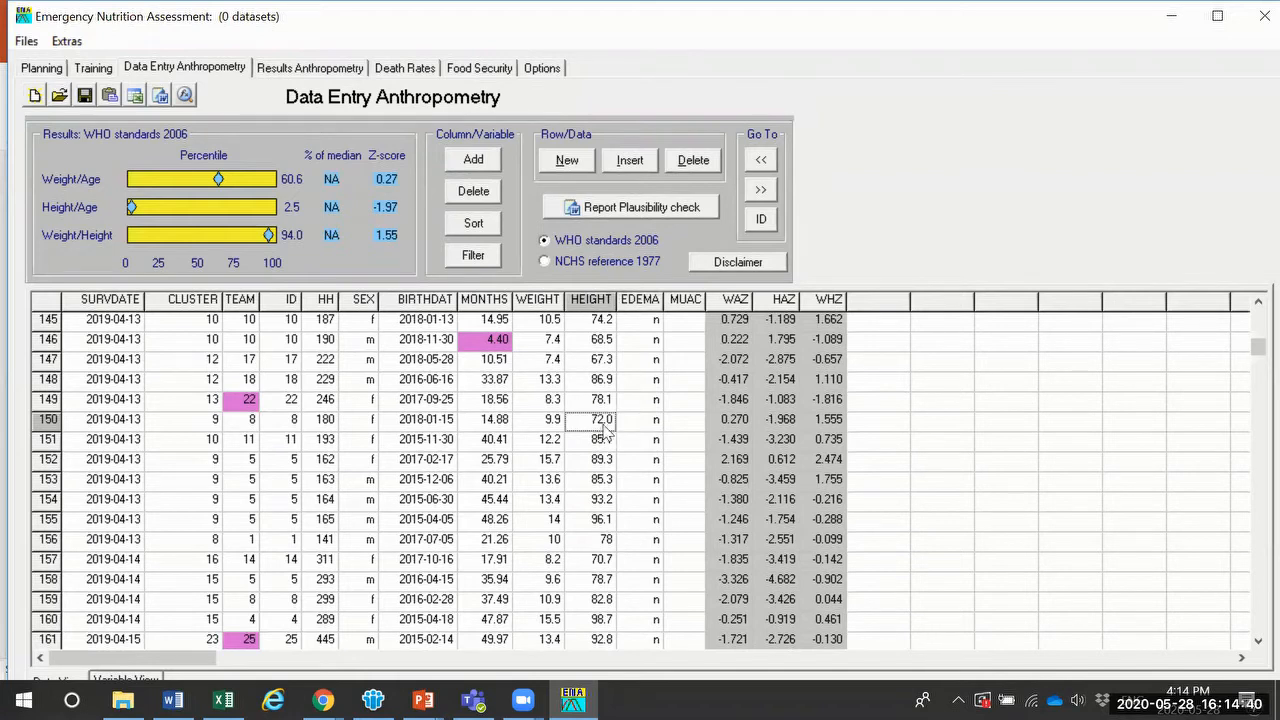
pyautogui.press('Up')
pyautogui.press('Up')
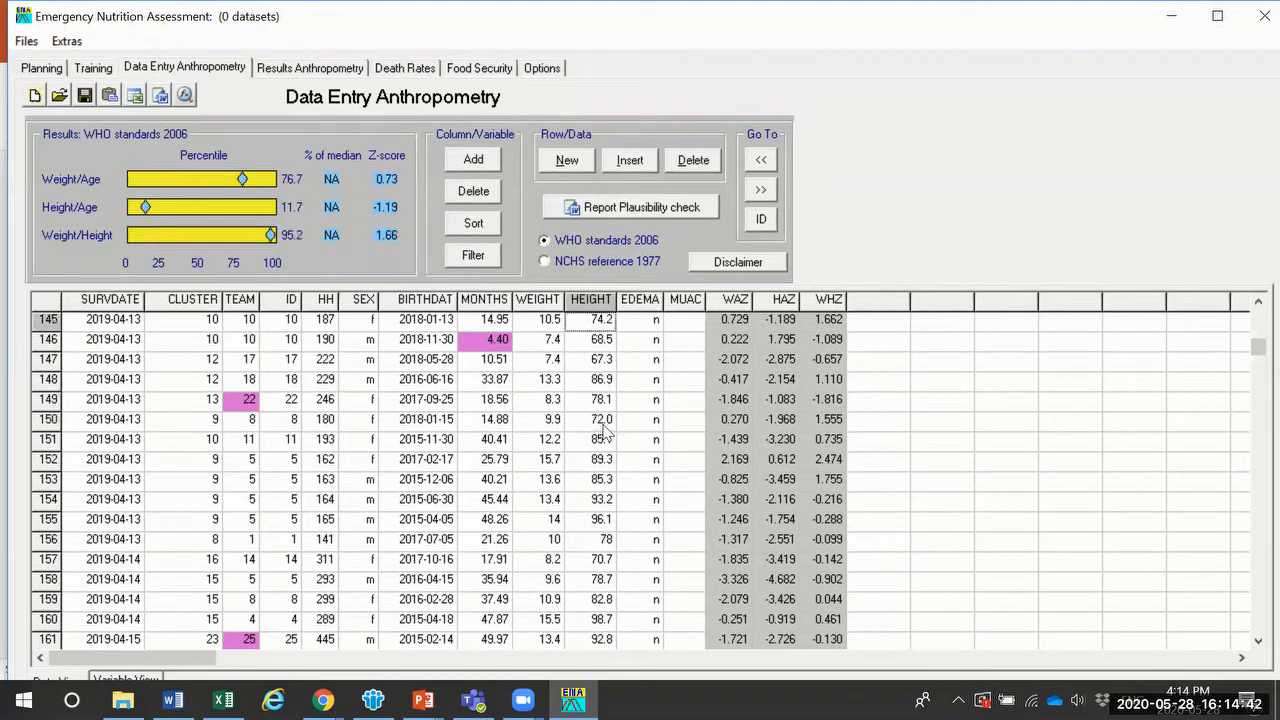
pyautogui.press('Down')
pyautogui.press('Down')
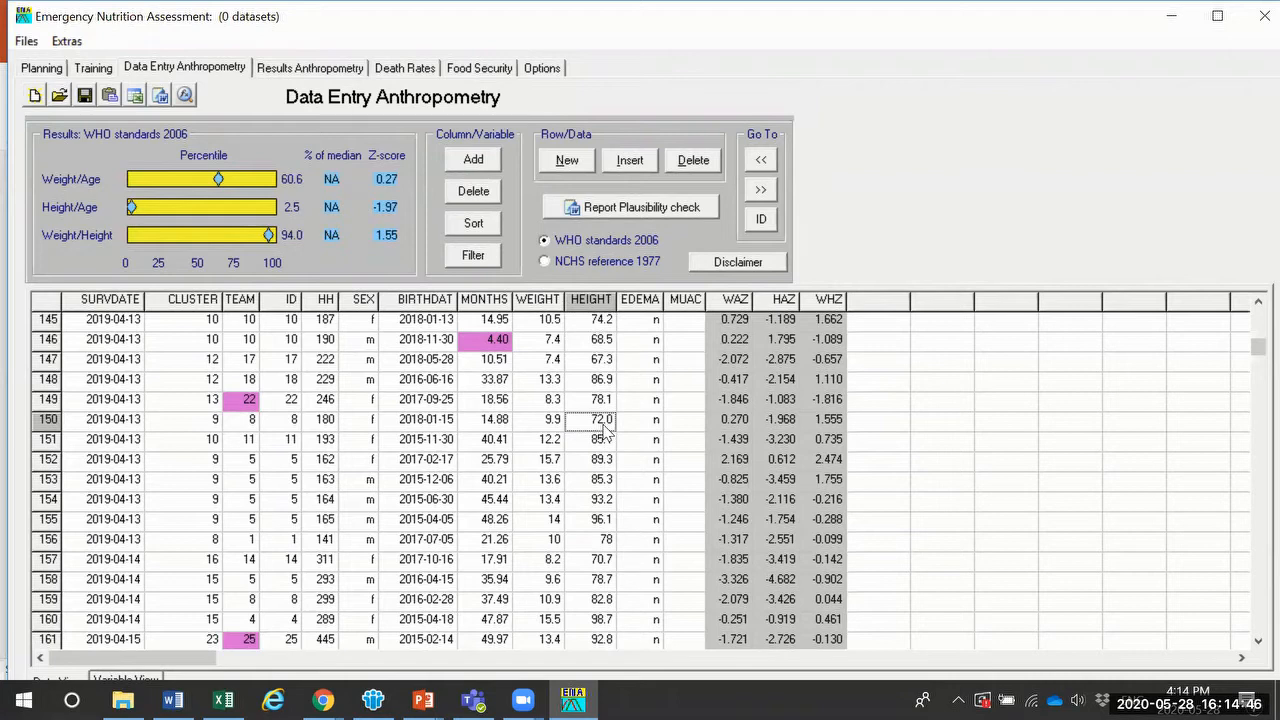
pyautogui.press('Up')
pyautogui.press('Up')
pyautogui.press('Up')
pyautogui.press('Up')
pyautogui.press('Up')
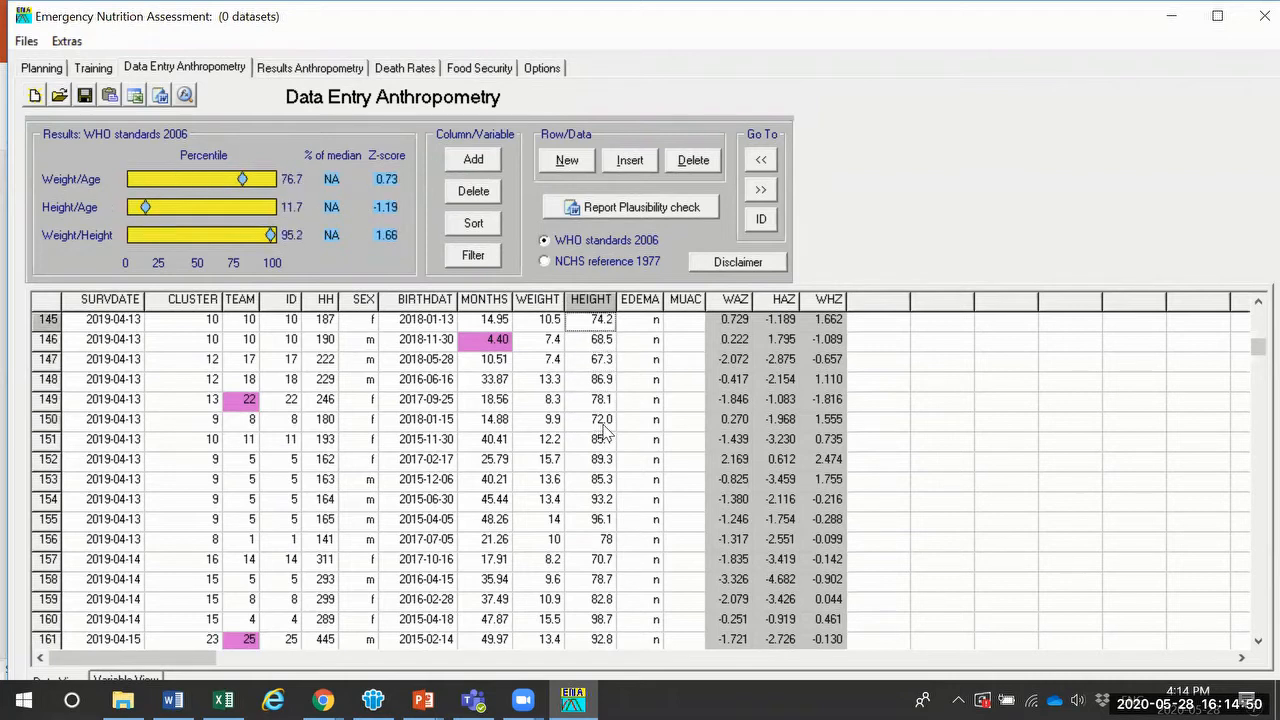
# Step: Switch to the Excel workbook, check the source weights in PF39 and PF33, and return to ENA
pyautogui.click(222, 700)
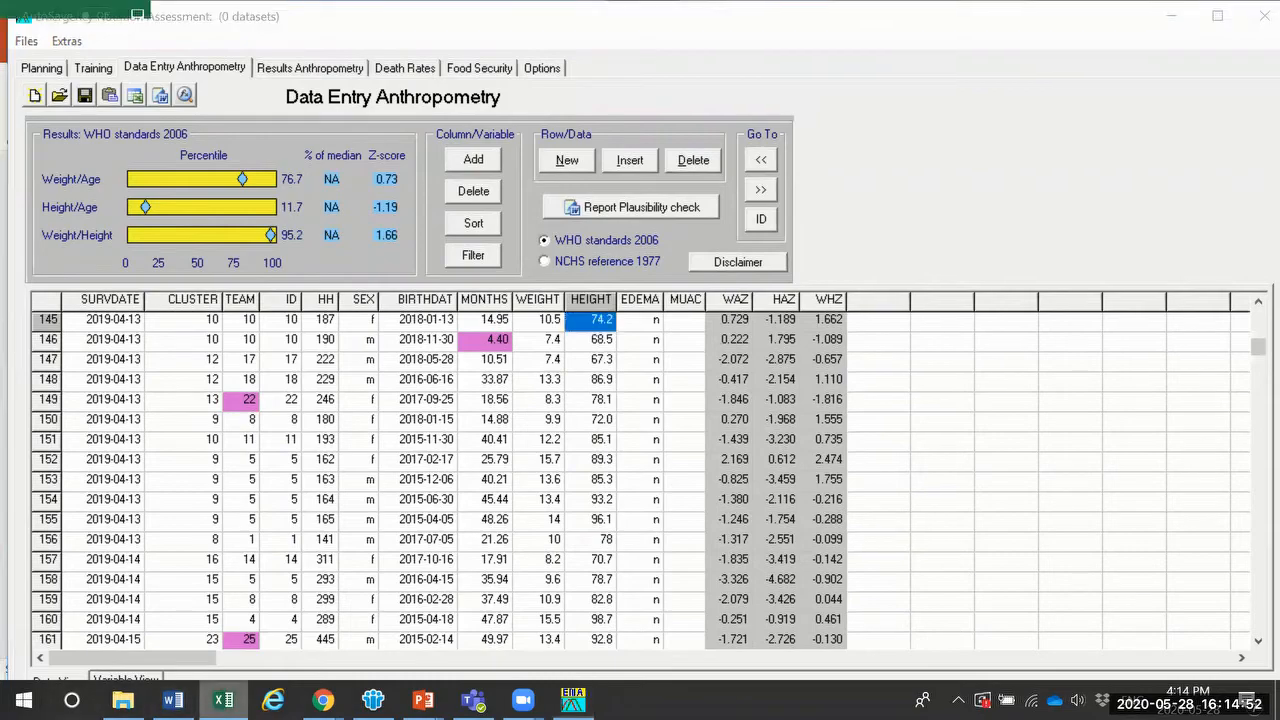
pyautogui.click(916, 378)
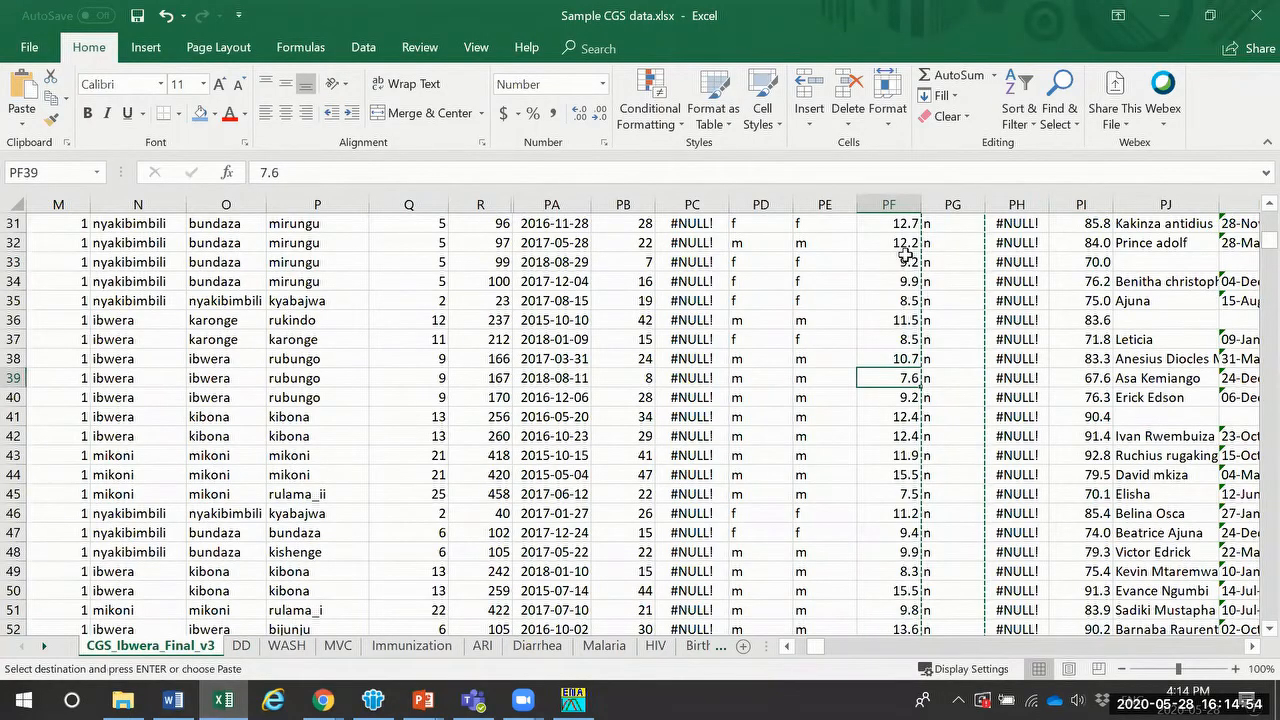
pyautogui.click(905, 259)
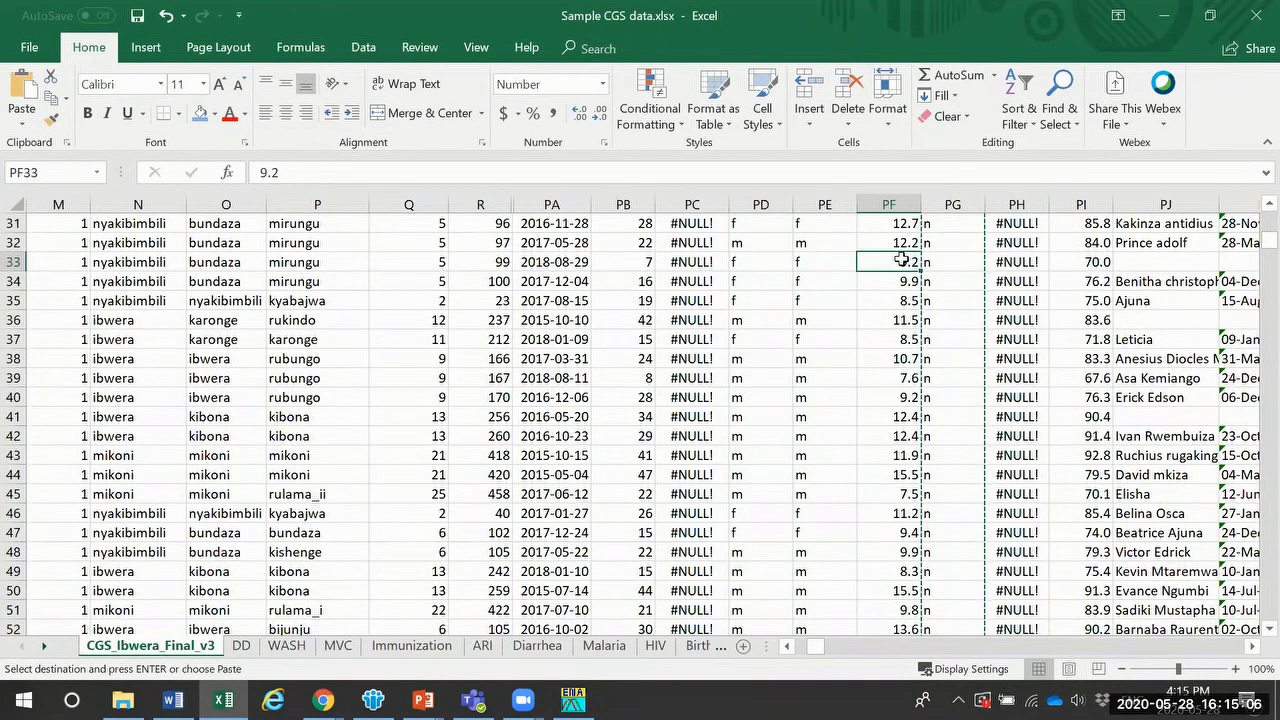
pyautogui.click(1163, 15)
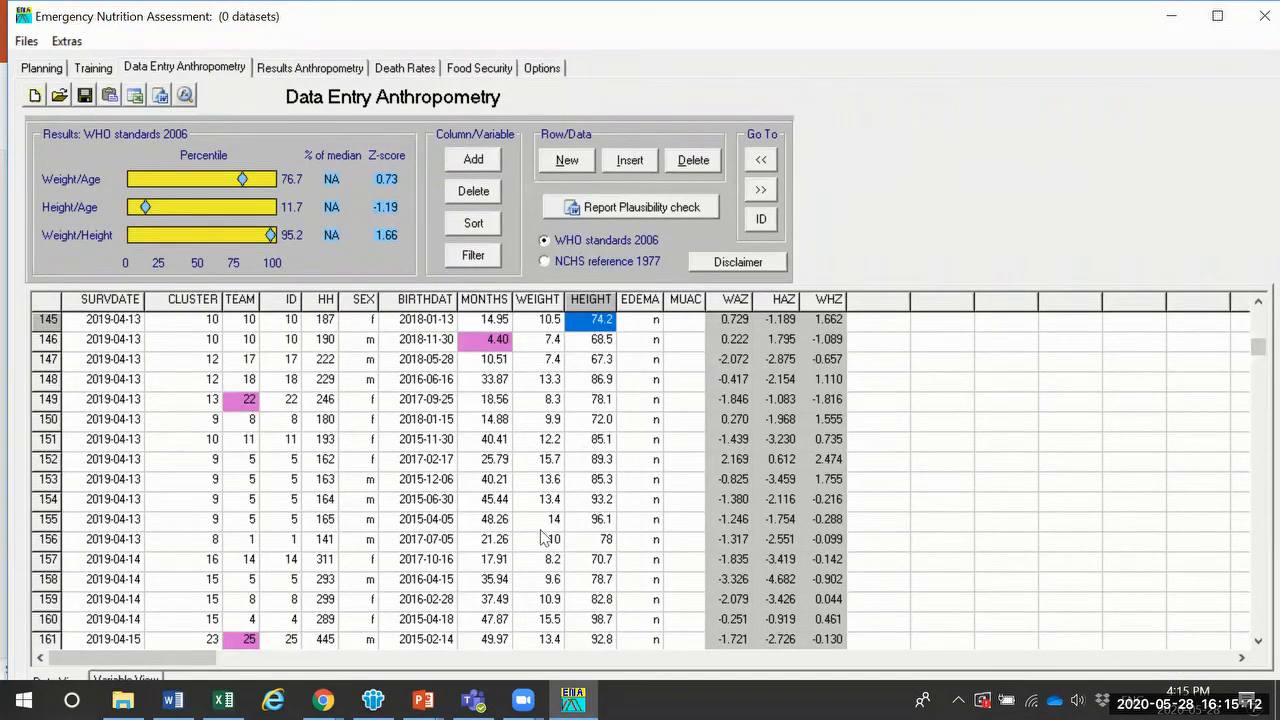
# Step: Look further down the grid for flagged measurements and inspect the height of record 236
pyautogui.click(1253, 642)
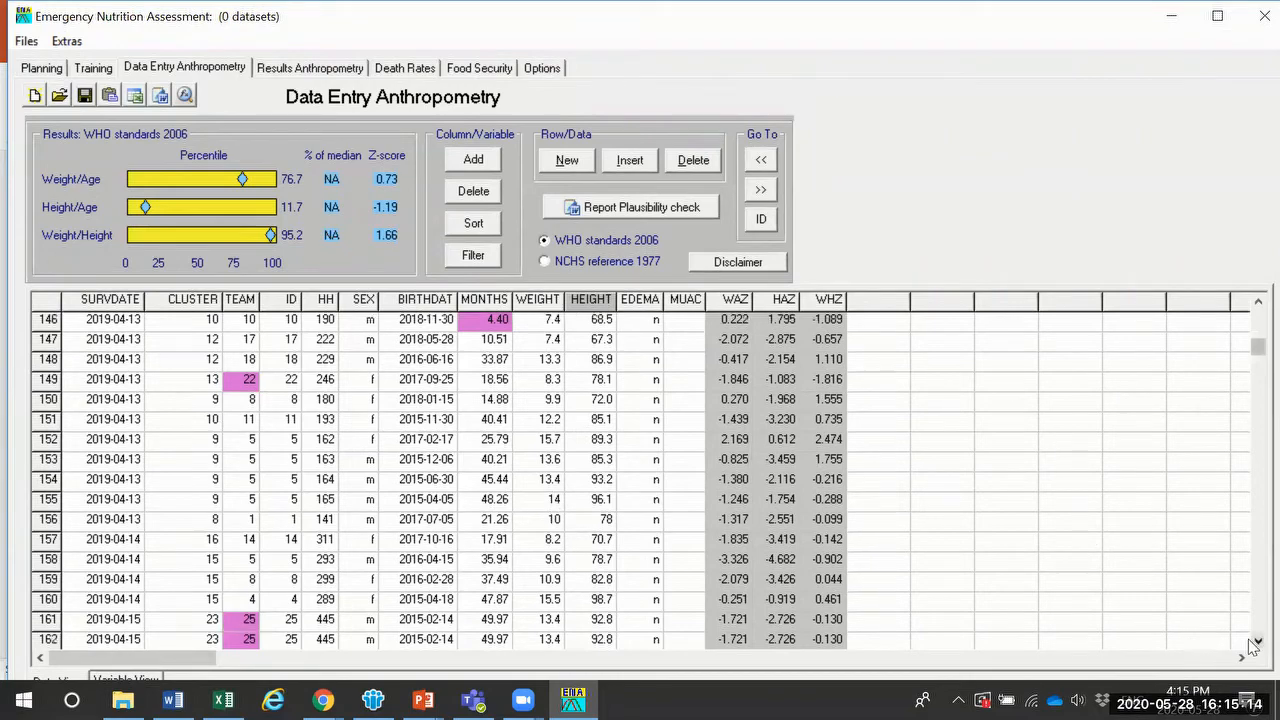
pyautogui.click(1253, 642)
pyautogui.moveTo(1253, 642); pyautogui.dragTo(1253, 645)
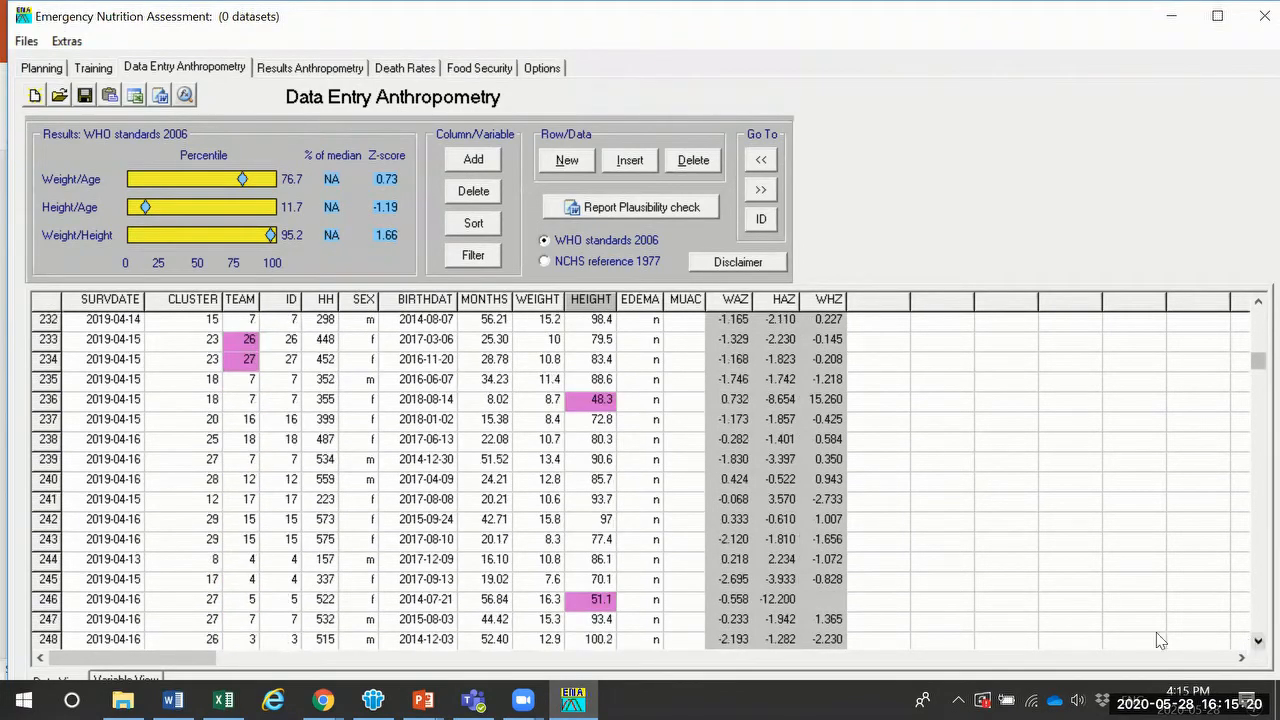
pyautogui.click(595, 402)
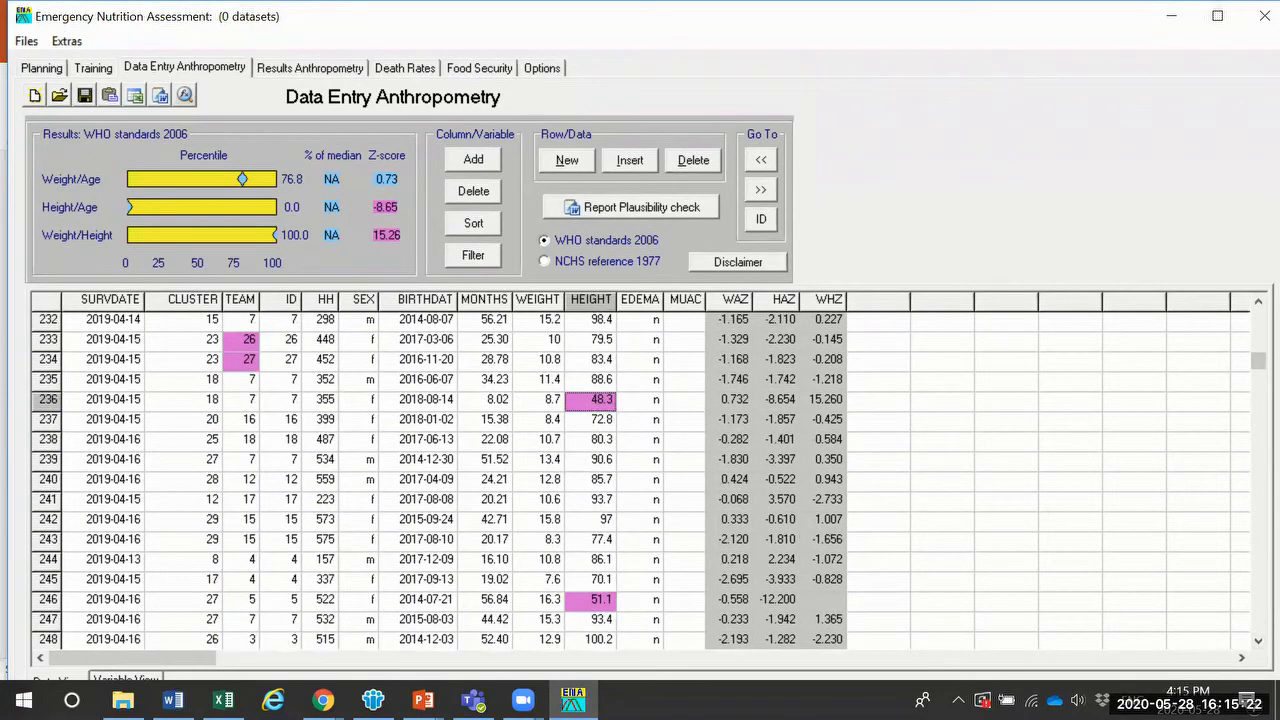
# Step: Review the flagged height of record 246 and the flagged team values in the records down to about row 490
pyautogui.scroll(-2, 1250, 640)
pyautogui.scroll(-1, 540, 445)
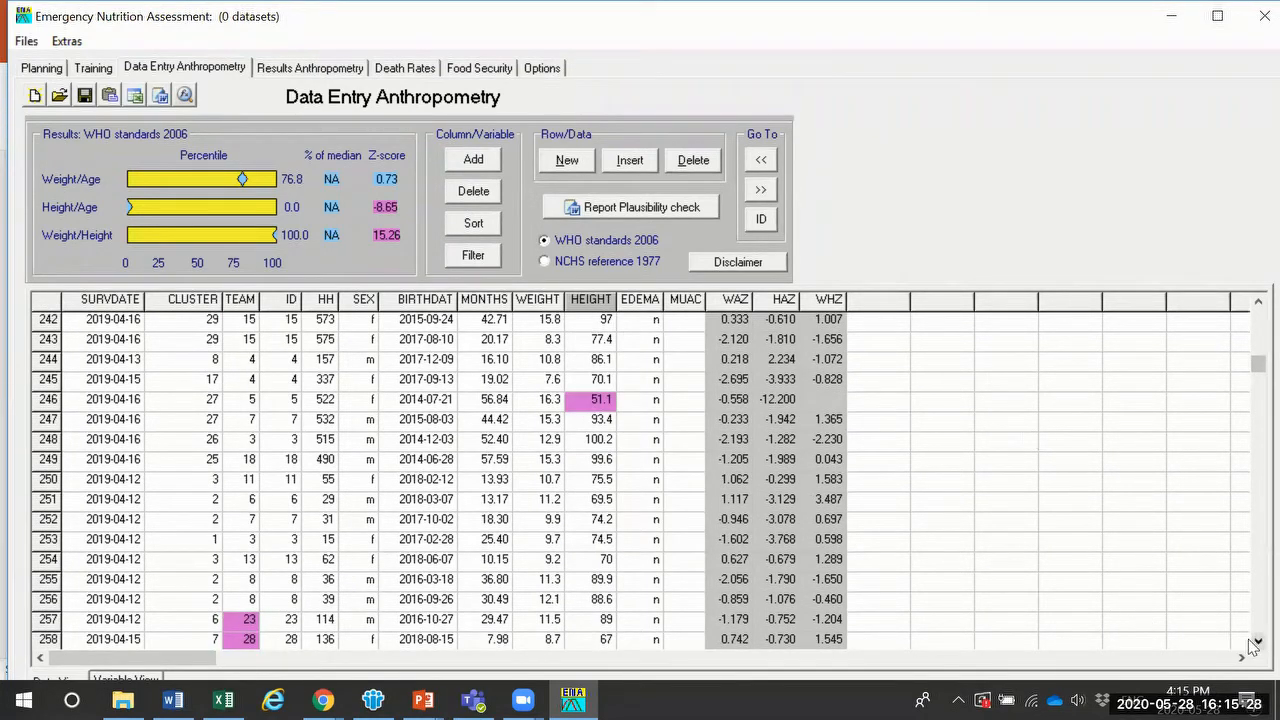
pyautogui.scroll(-6, 1252, 645)
pyautogui.scroll(-3, 1252, 645)
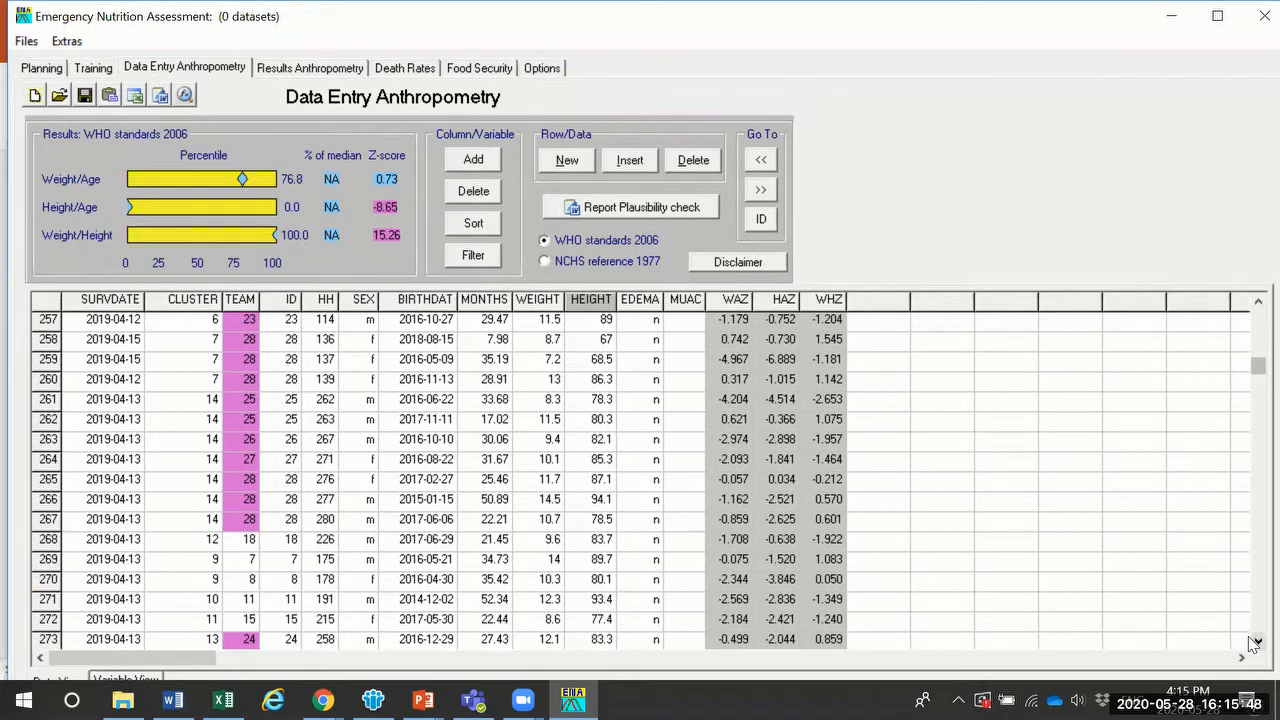
pyautogui.moveTo(1255, 643); pyautogui.dragTo(1255, 643)
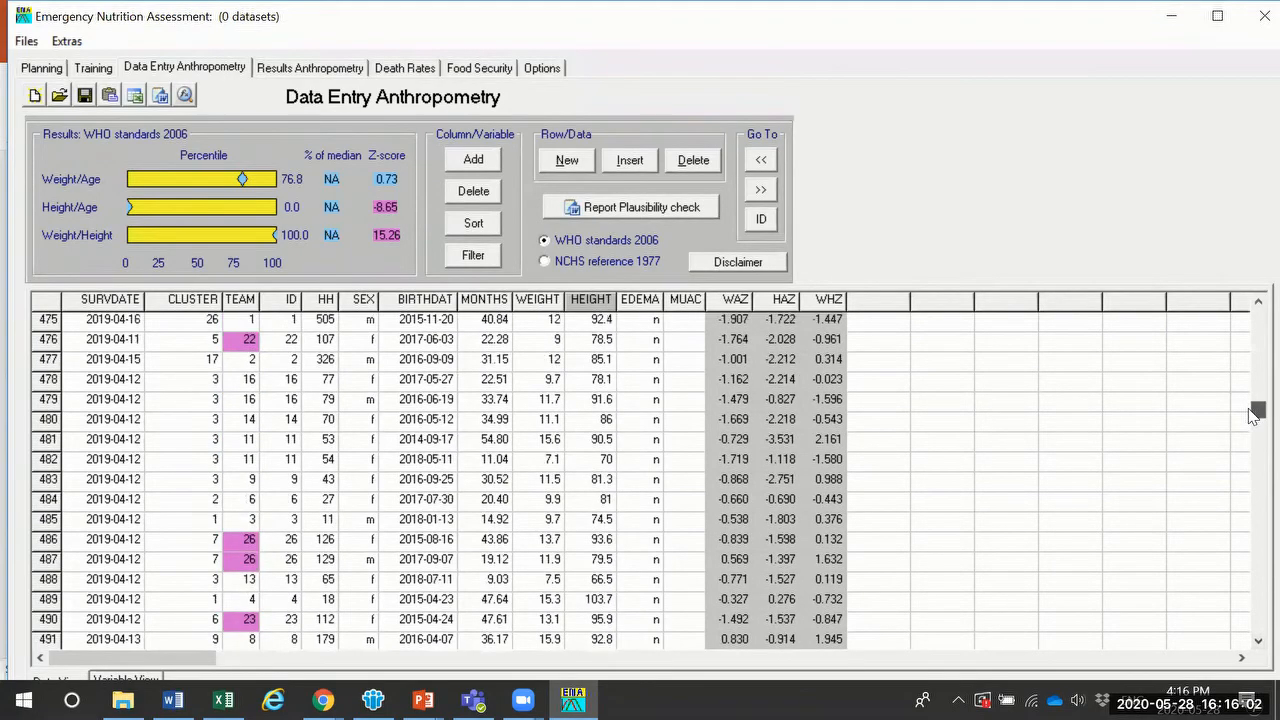
# Step: Look further down the grid to record 528 and inspect its #NULL! weight and height cells
pyautogui.moveTo(1254, 415); pyautogui.dragTo(1254, 450)
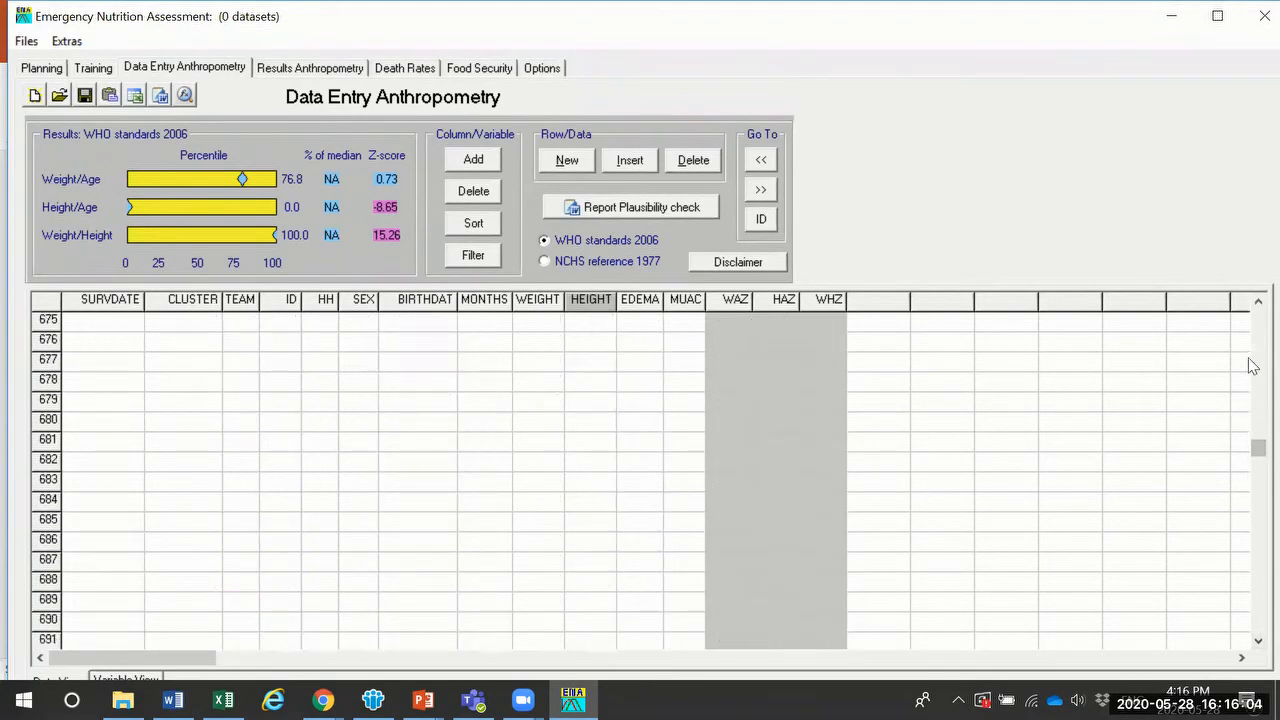
pyautogui.moveTo(1252, 359); pyautogui.dragTo(1252, 355)
pyautogui.scroll(-20, 1248, 420)
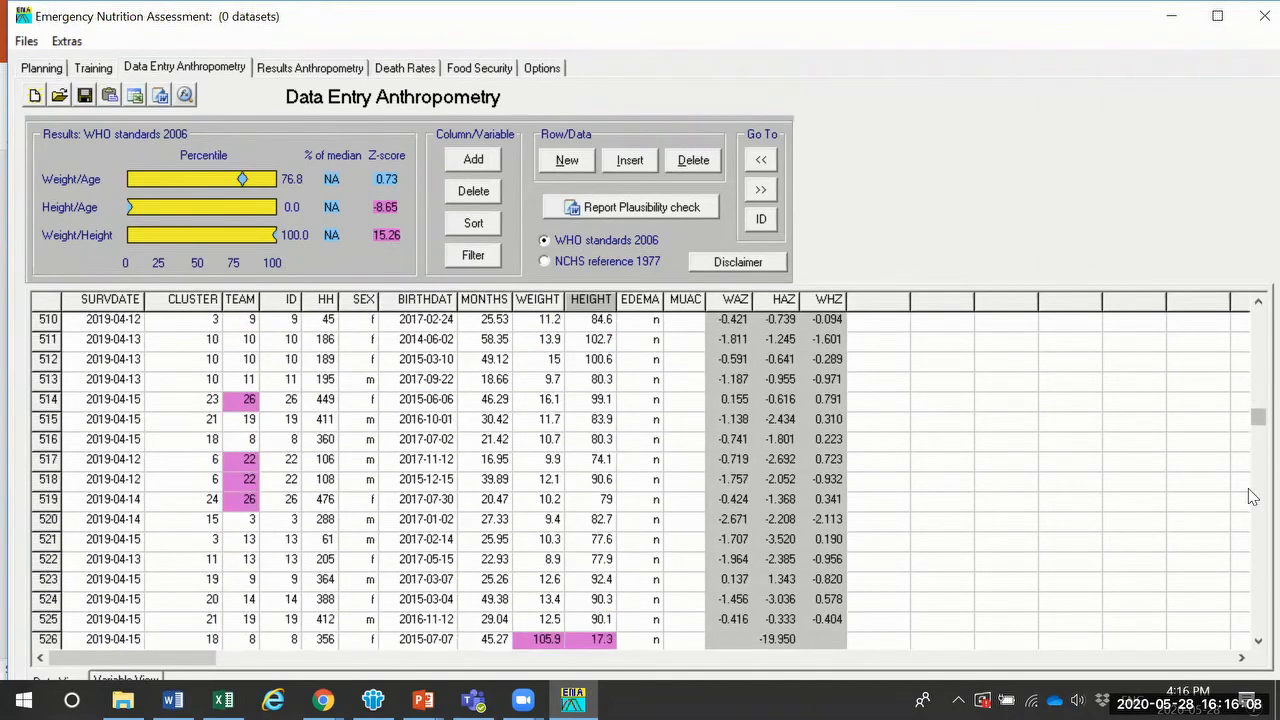
pyautogui.scroll(-5, 1253, 495)
pyautogui.click(563, 379)
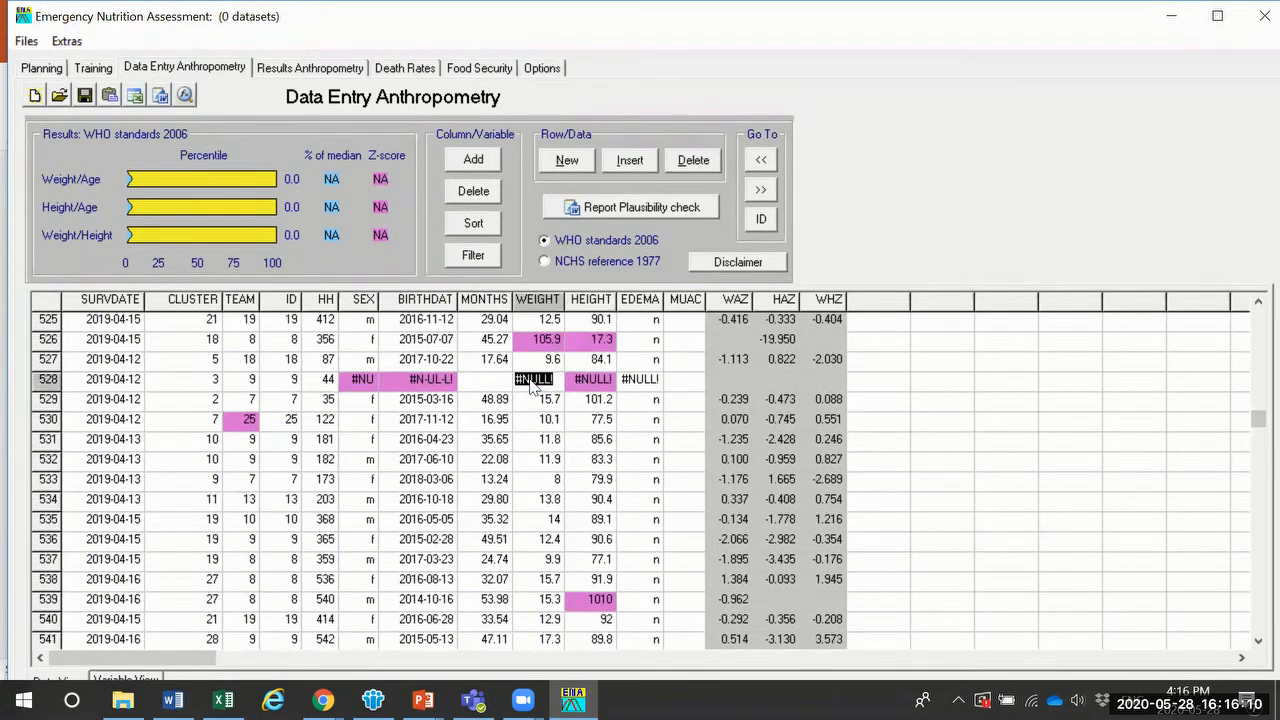
pyautogui.click(598, 382)
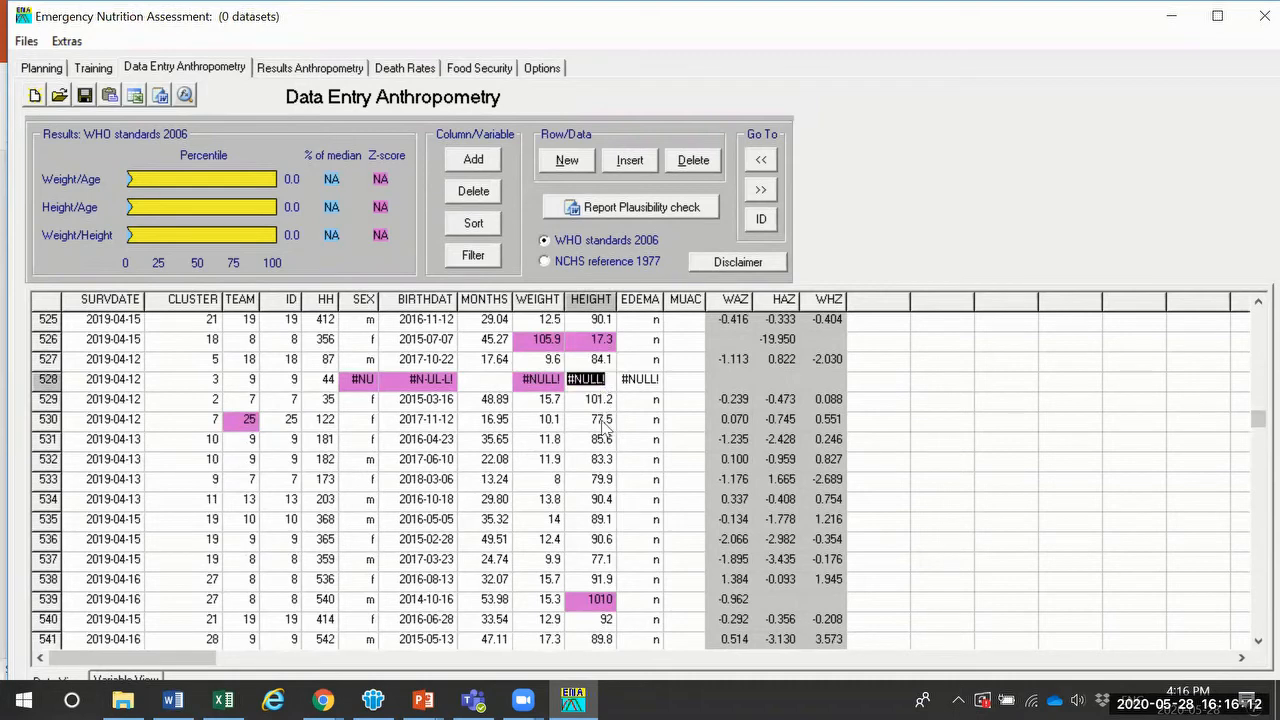
pyautogui.click(604, 421)
pyautogui.click(596, 383)
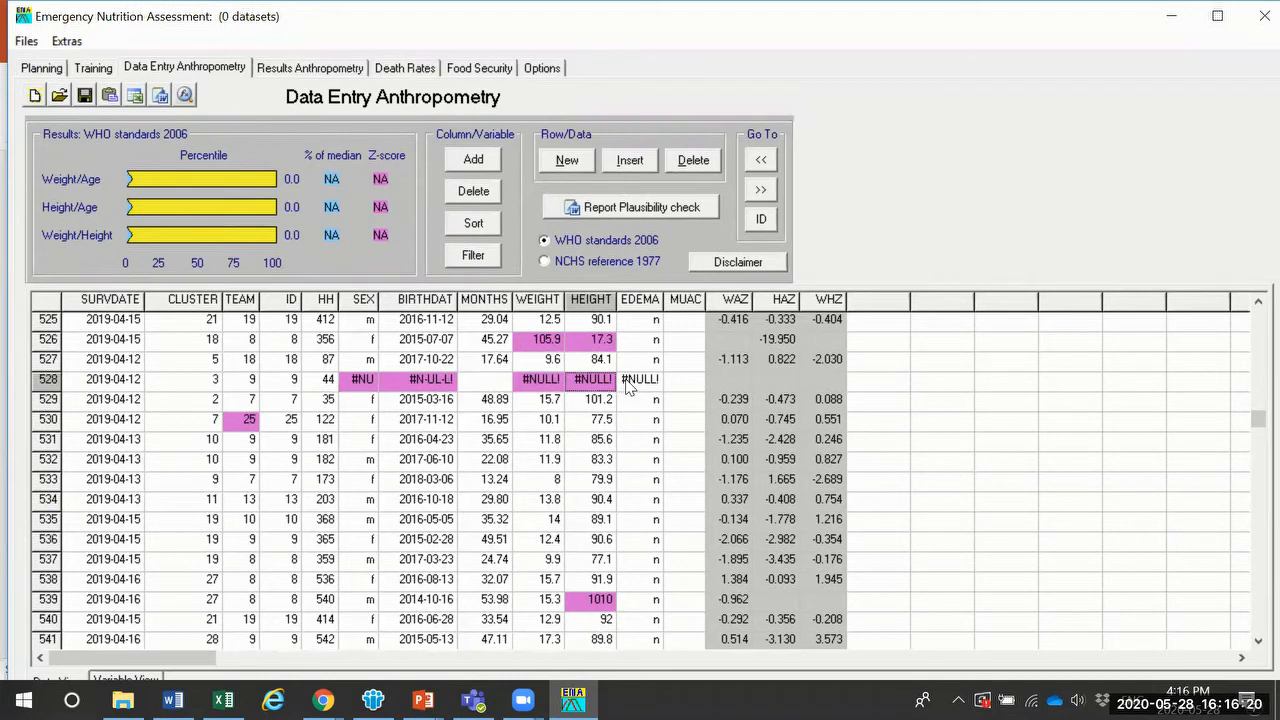
# Step: Clear the #NULL! entries from the edema, height, weight, birth date and sex cells of record 528
pyautogui.click(628, 386)
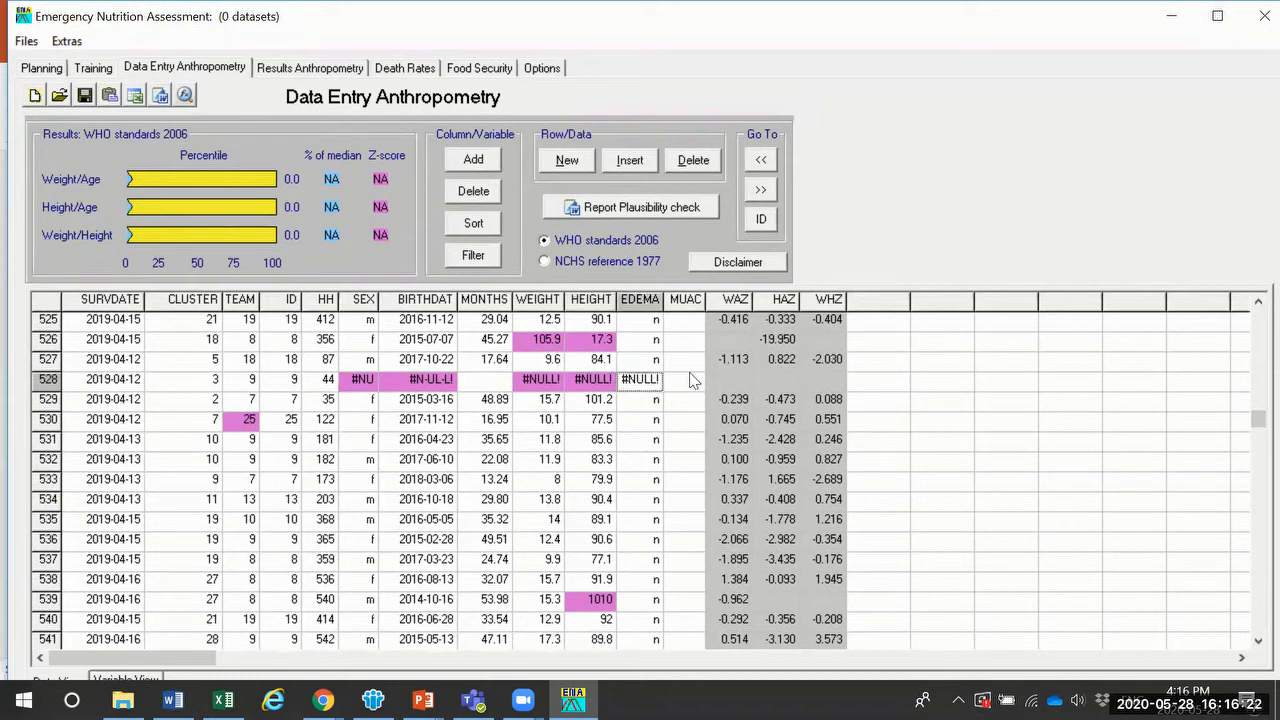
pyautogui.press('Delete')
pyautogui.press('Left')
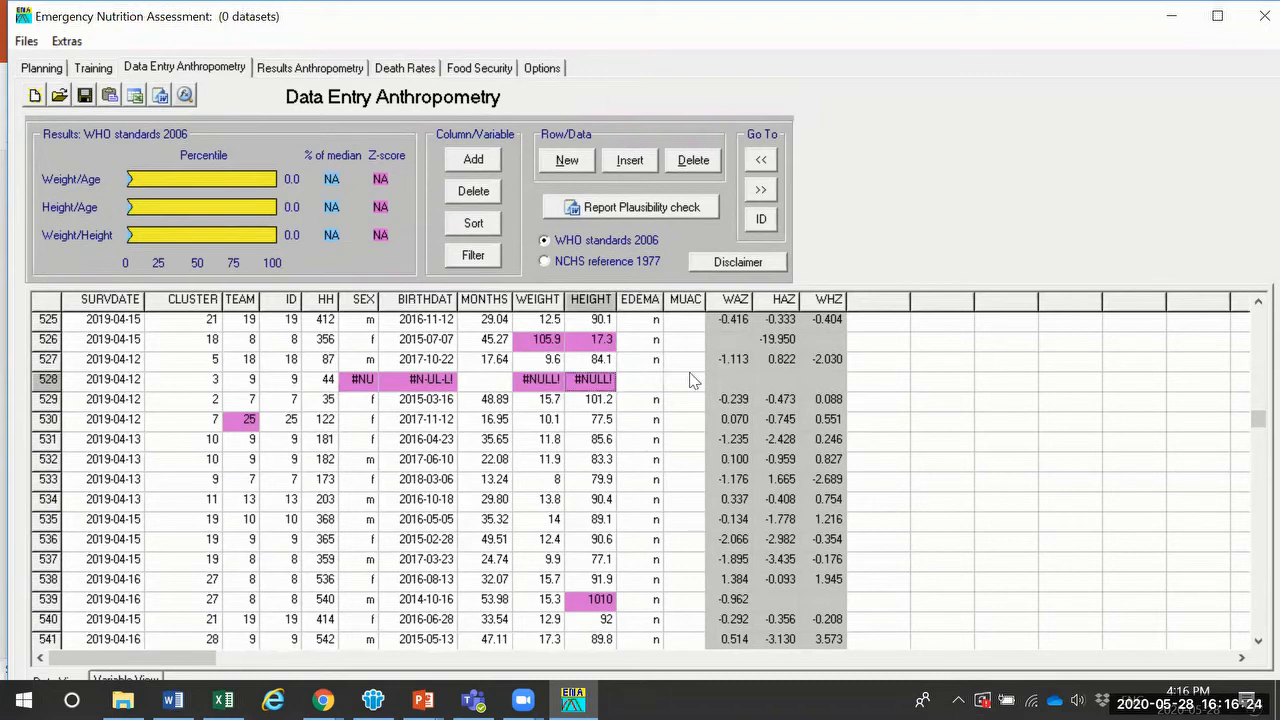
pyautogui.press('Delete')
pyautogui.press('Left')
pyautogui.press('Delete')
pyautogui.press('Left')
pyautogui.press('Left')
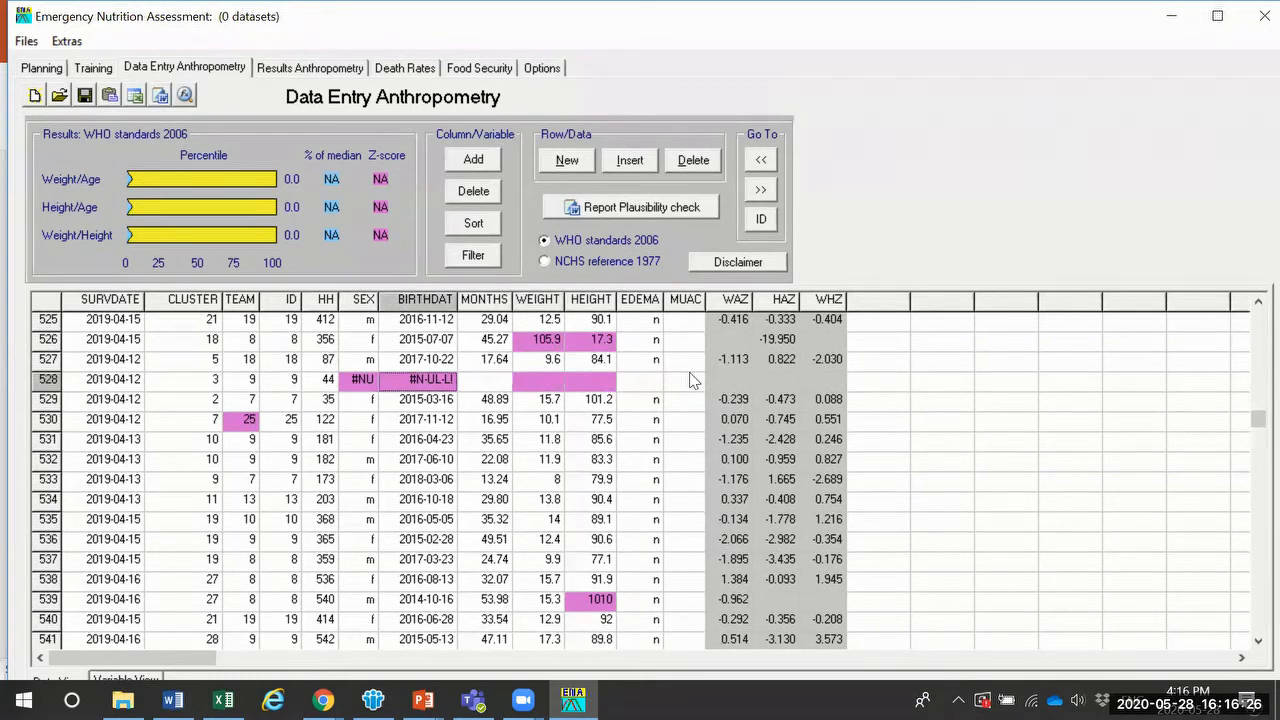
pyautogui.press('Delete')
pyautogui.press('Left')
pyautogui.press('Delete')
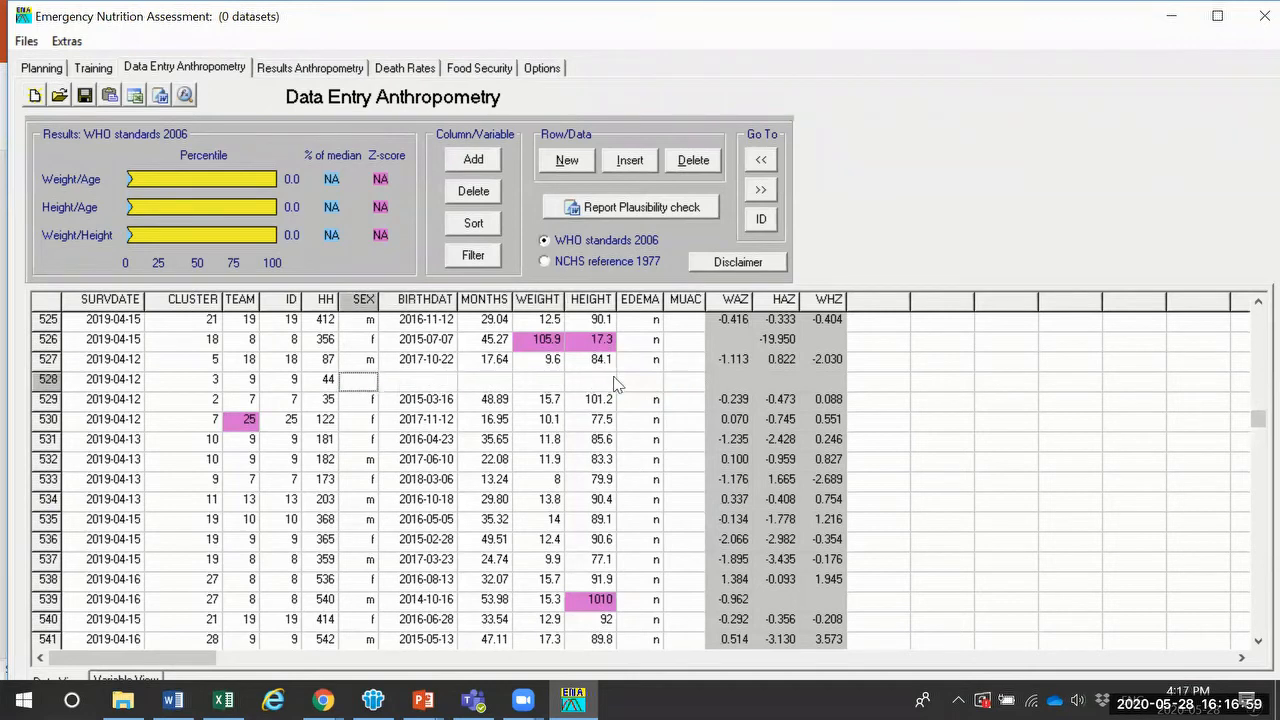
# Step: Check the sex, household and height cells of record 528
pyautogui.click(614, 378)
pyautogui.click(360, 384)
pyautogui.click(335, 384)
pyautogui.click(365, 384)
pyautogui.click(590, 385)
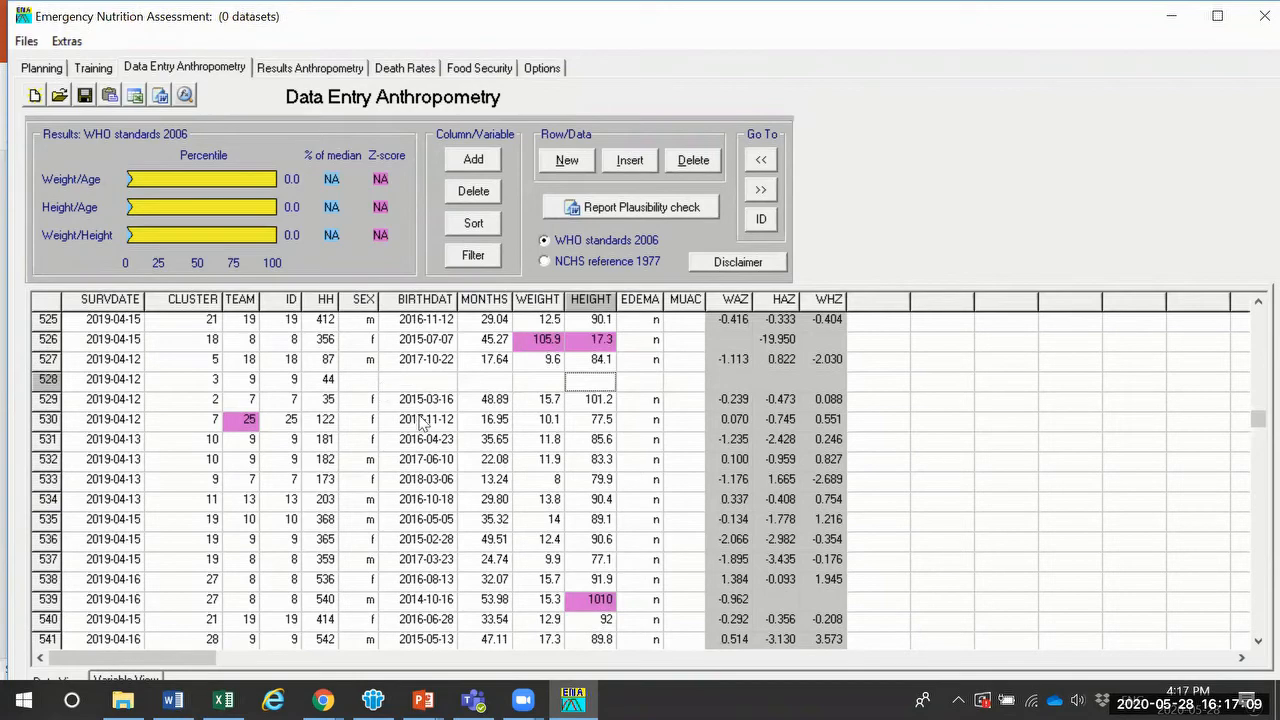
# Step: Review the rest of the grid for flagged values, from record 528 to the last record, 600
pyautogui.scroll(-7, 1253, 640)
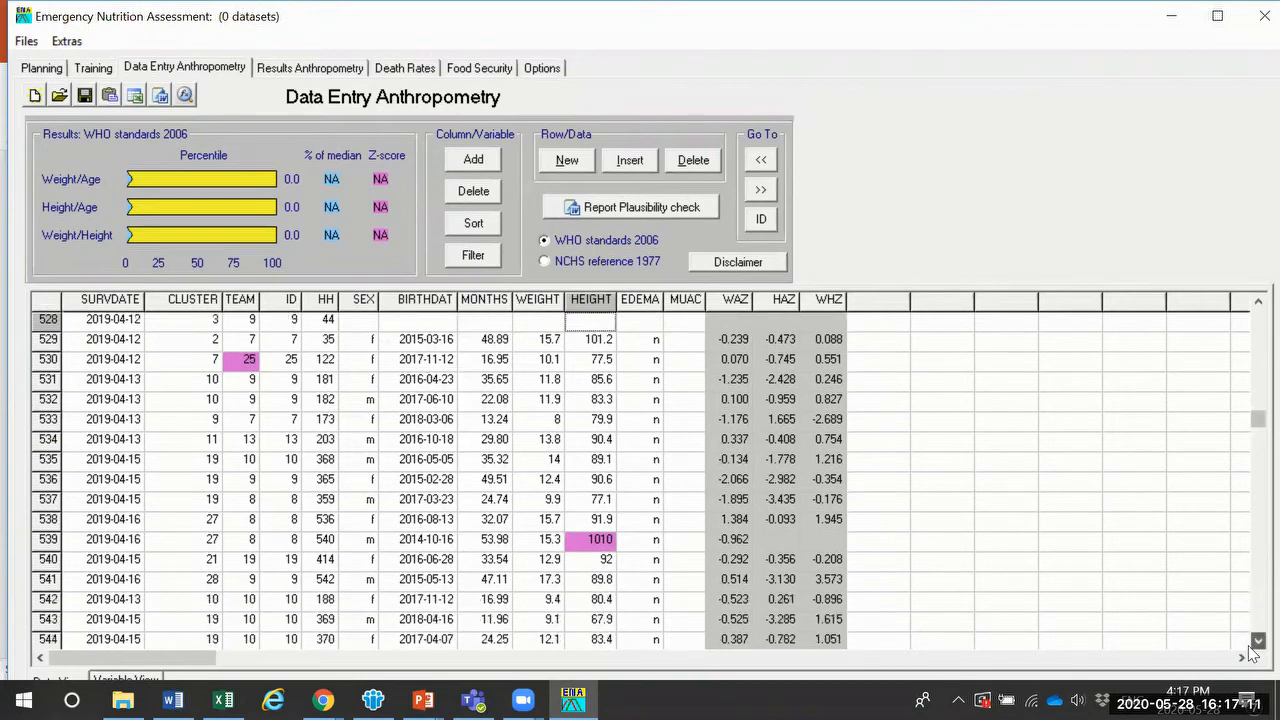
pyautogui.scroll(-6, 1253, 640)
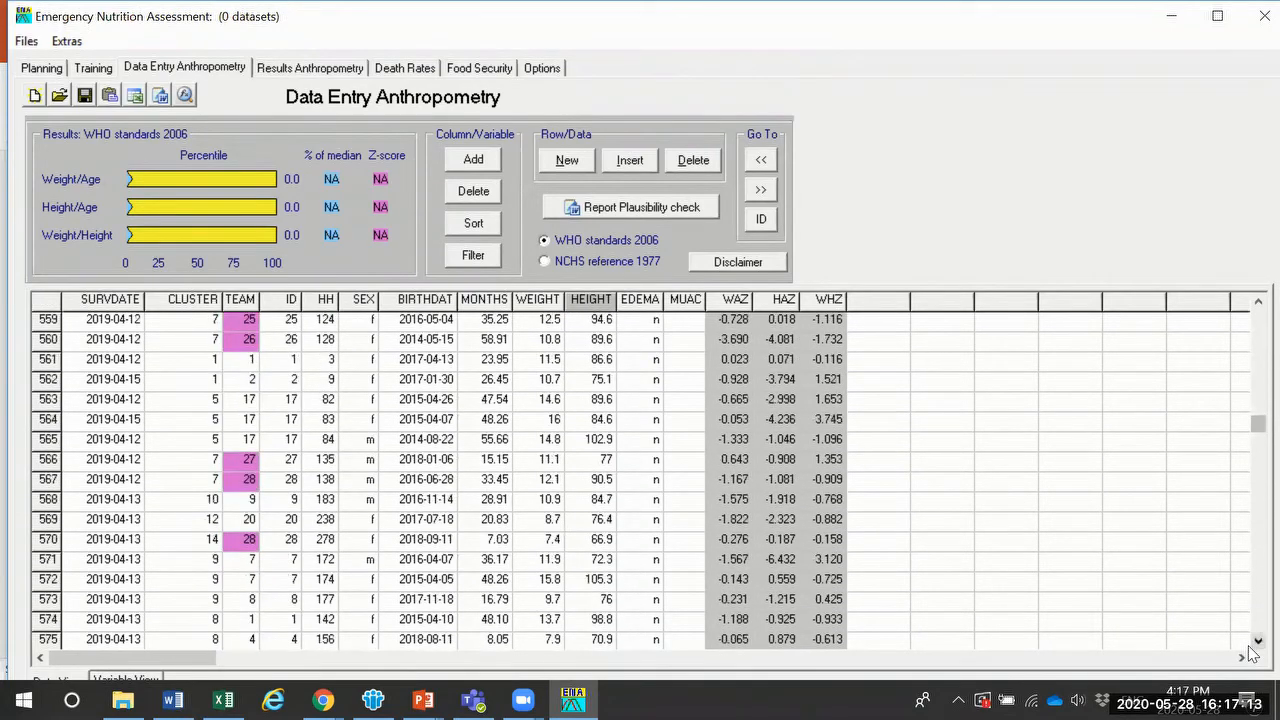
pyautogui.scroll(-10, 1250, 648)
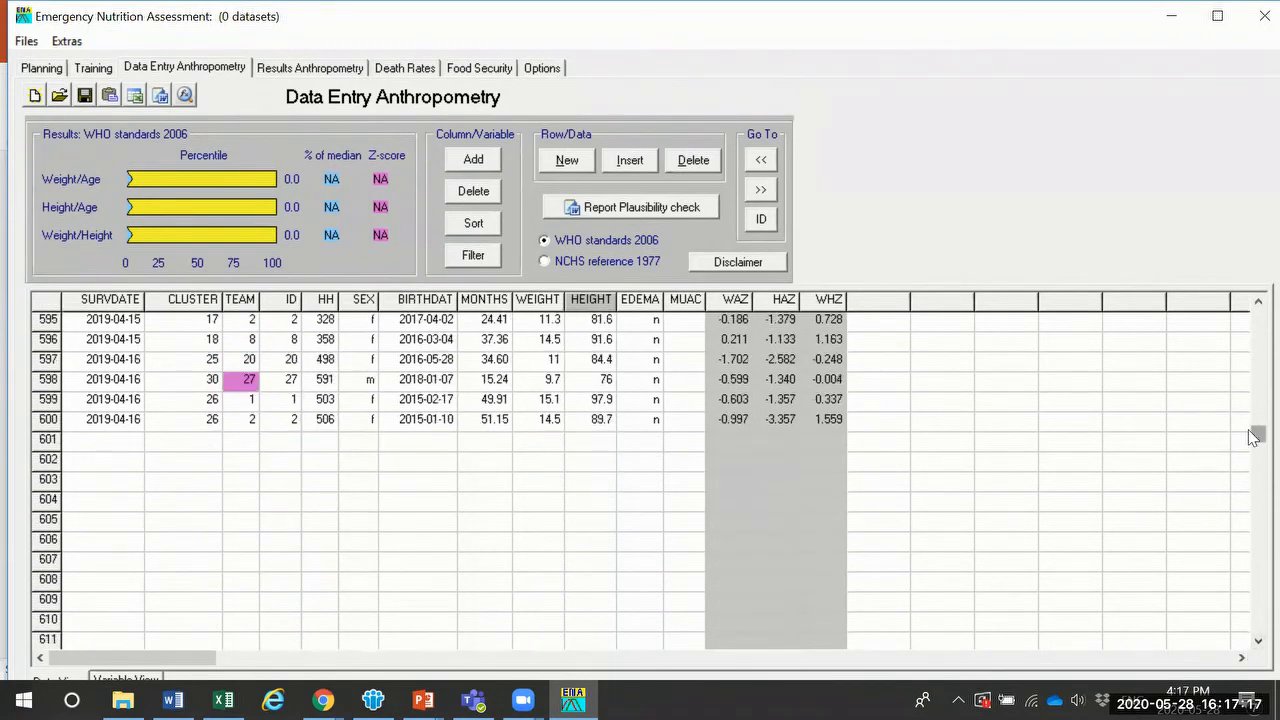
# Step: Go back to records 180 to 183 and inspect their flagged team values
pyautogui.moveTo(1253, 437); pyautogui.dragTo(1254, 307)
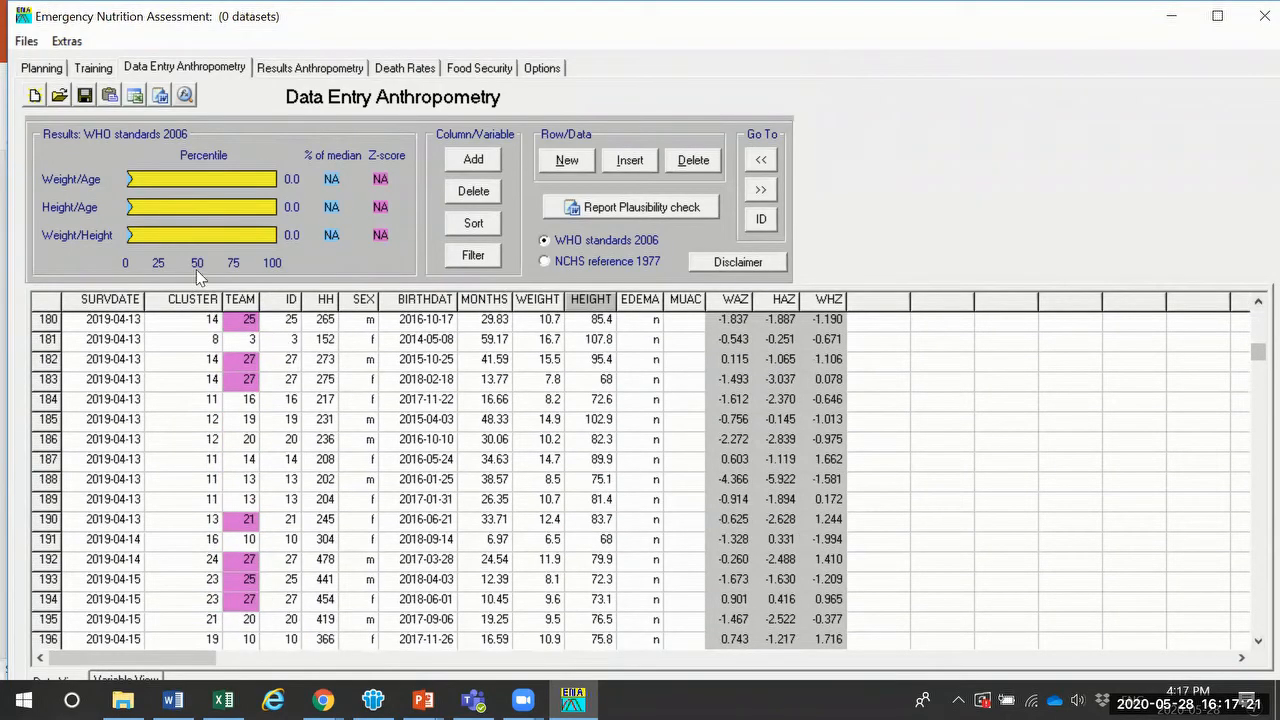
pyautogui.click(237, 326)
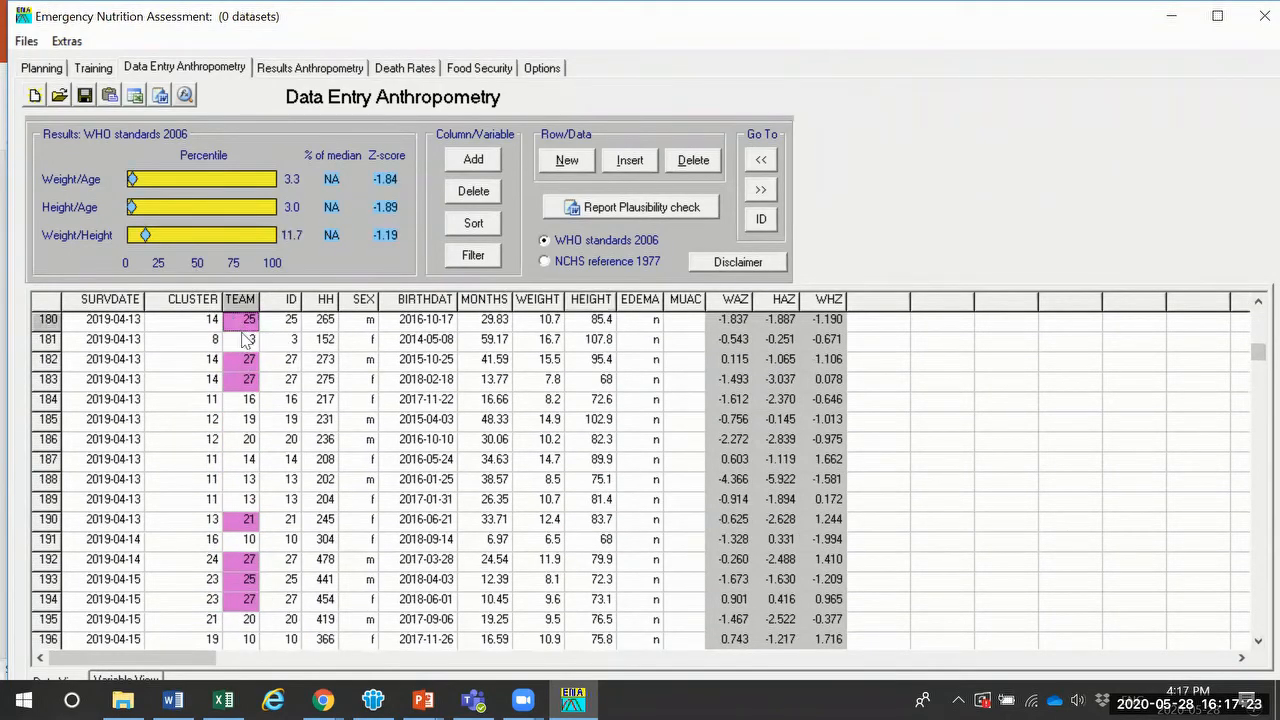
pyautogui.click(243, 383)
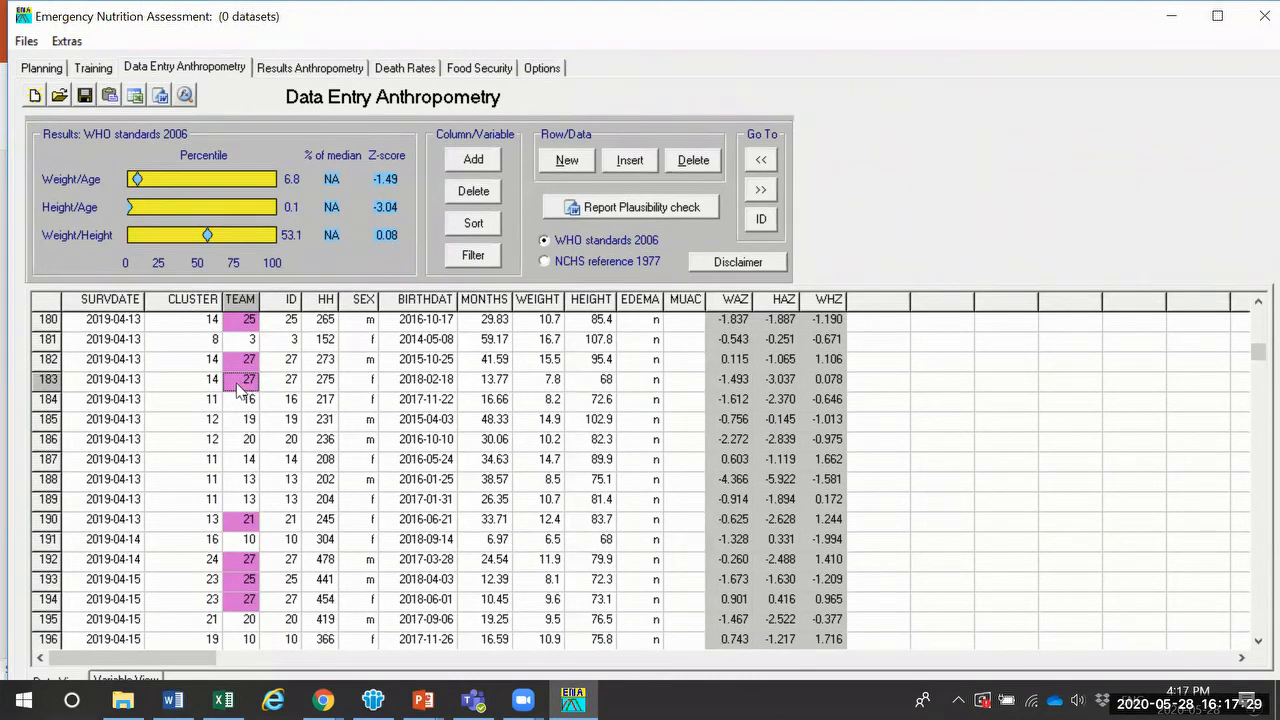
pyautogui.press('Up')
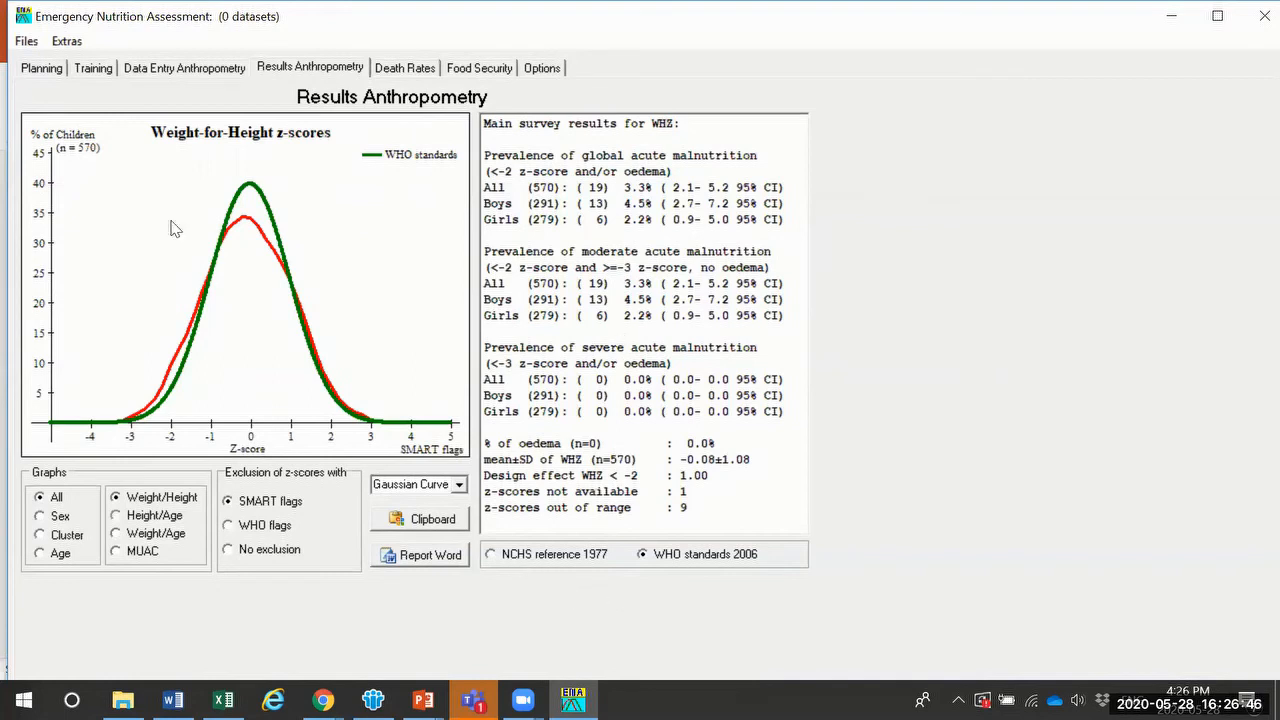
# Step: Return to the anthropometry data entry grid and inspect the team values of records 1 and 2 and the WHZ cell of record 6
pyautogui.click(231, 77)
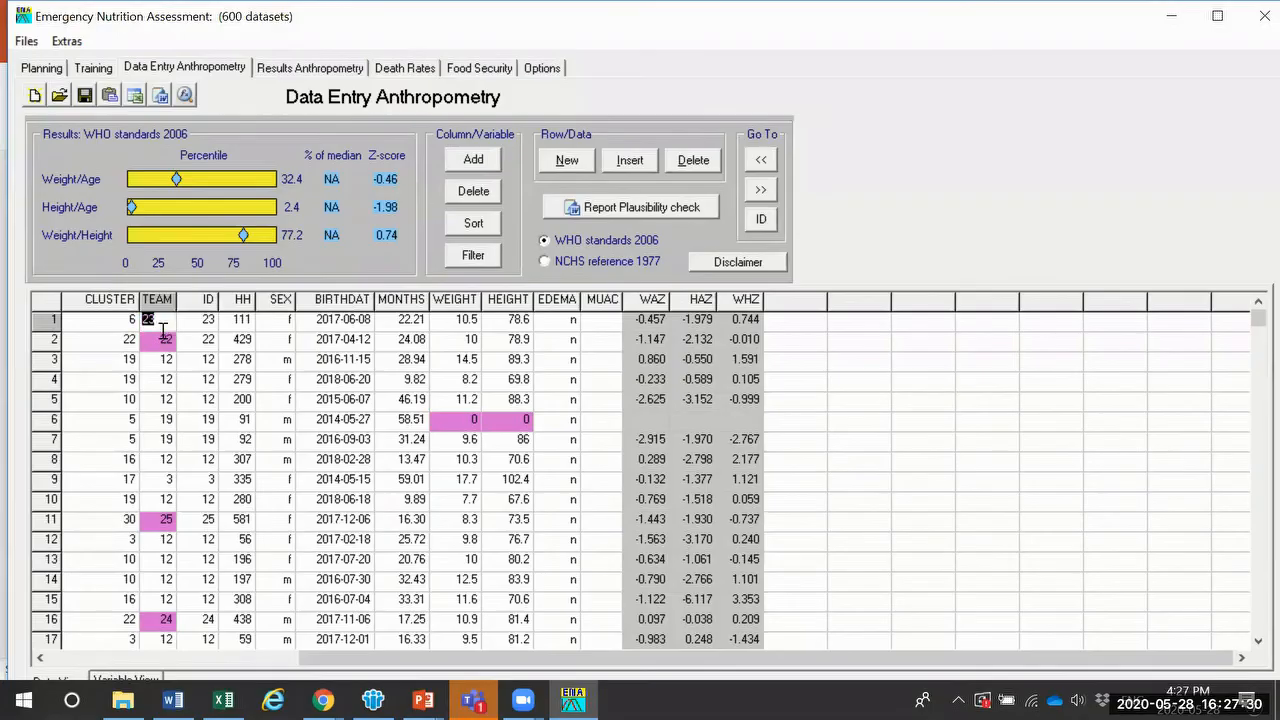
pyautogui.press('Down')
pyautogui.click(923, 461)
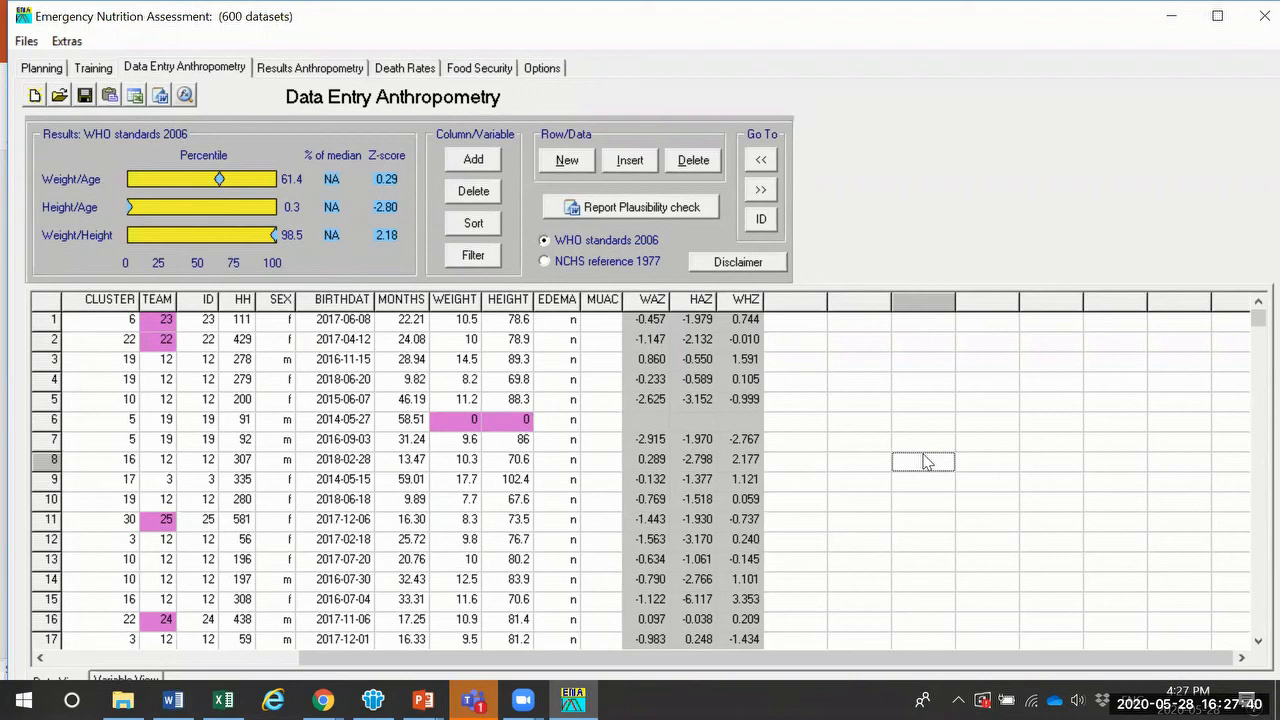
pyautogui.click(740, 419)
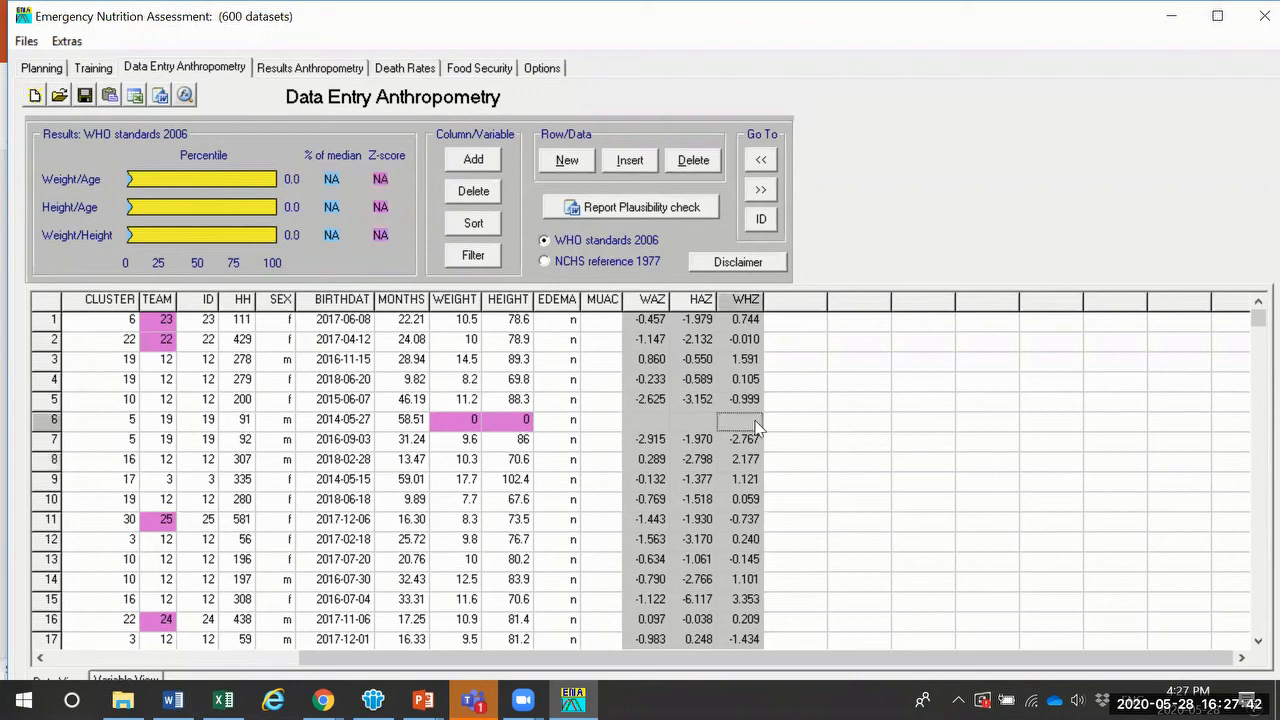